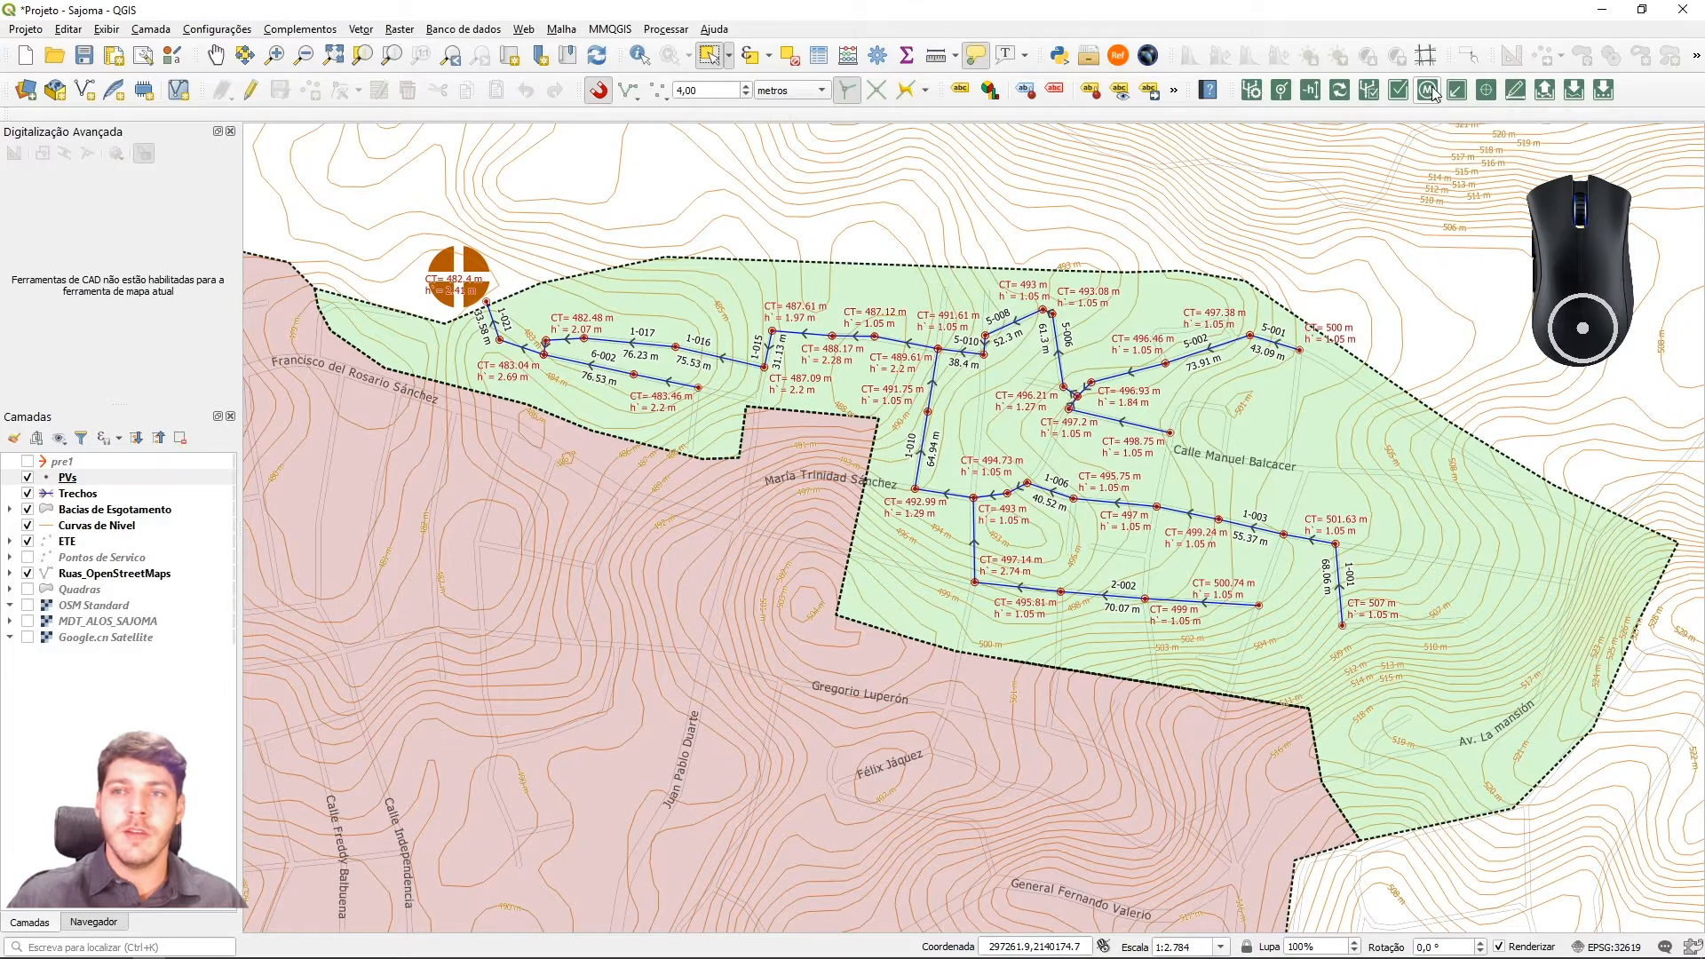
Create the Blocks point layer, collapse its legend and enable editing on it
left_click(1429, 89)
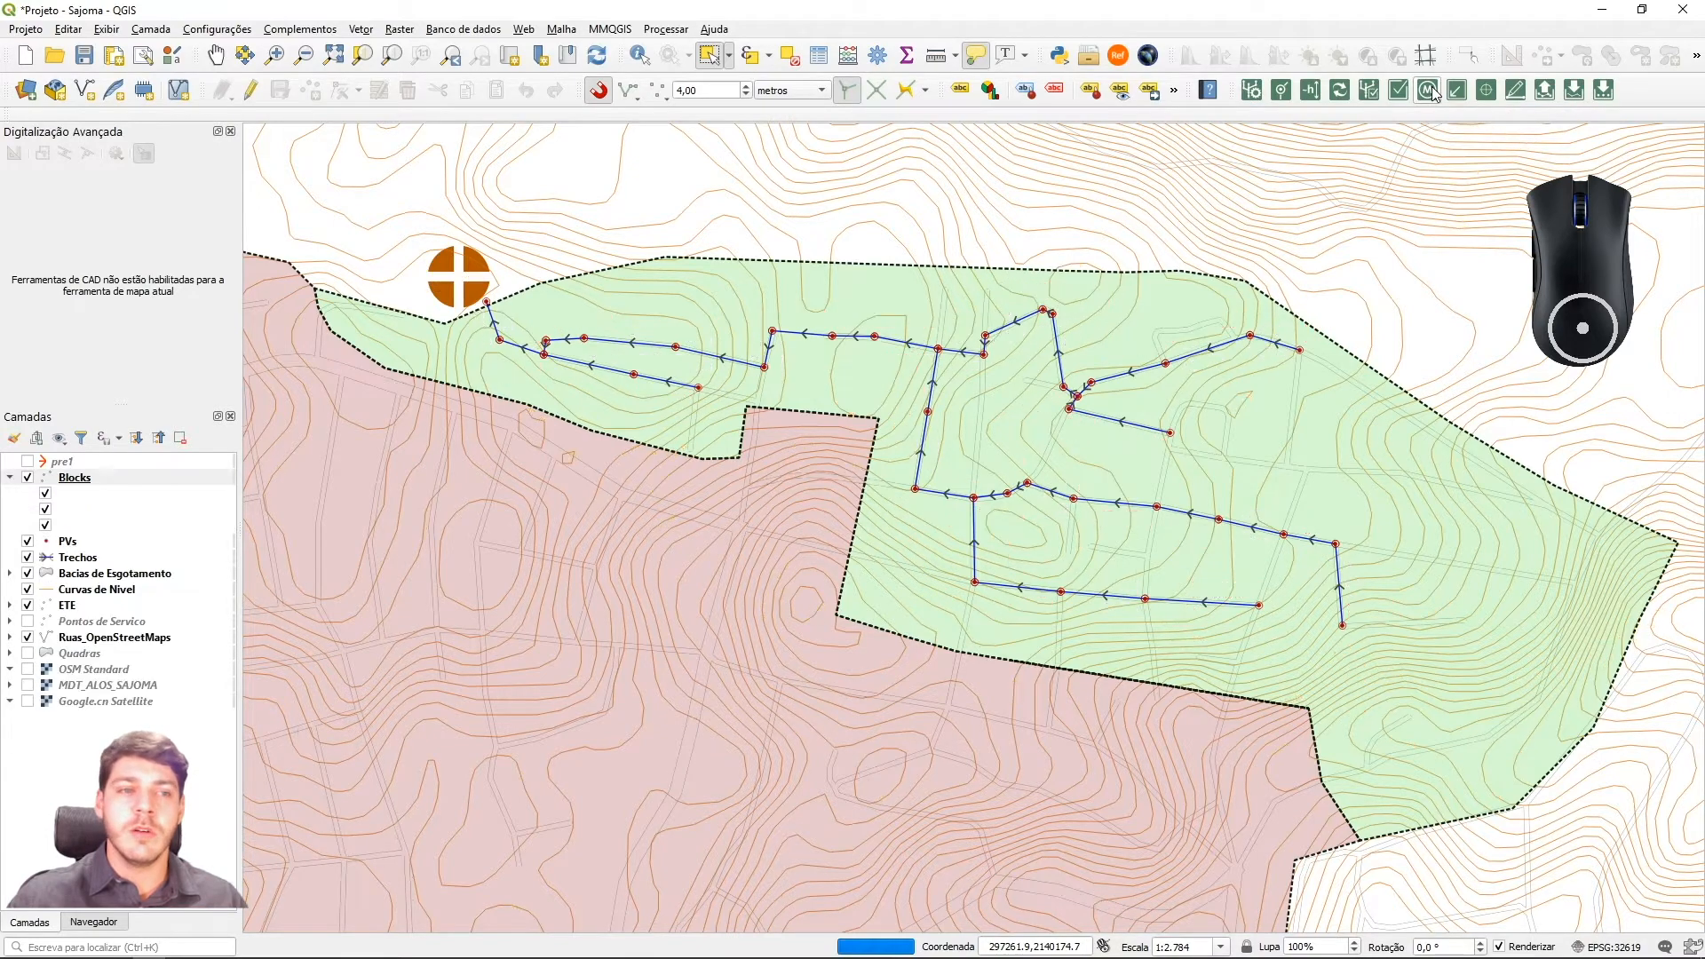
left_click(13, 482)
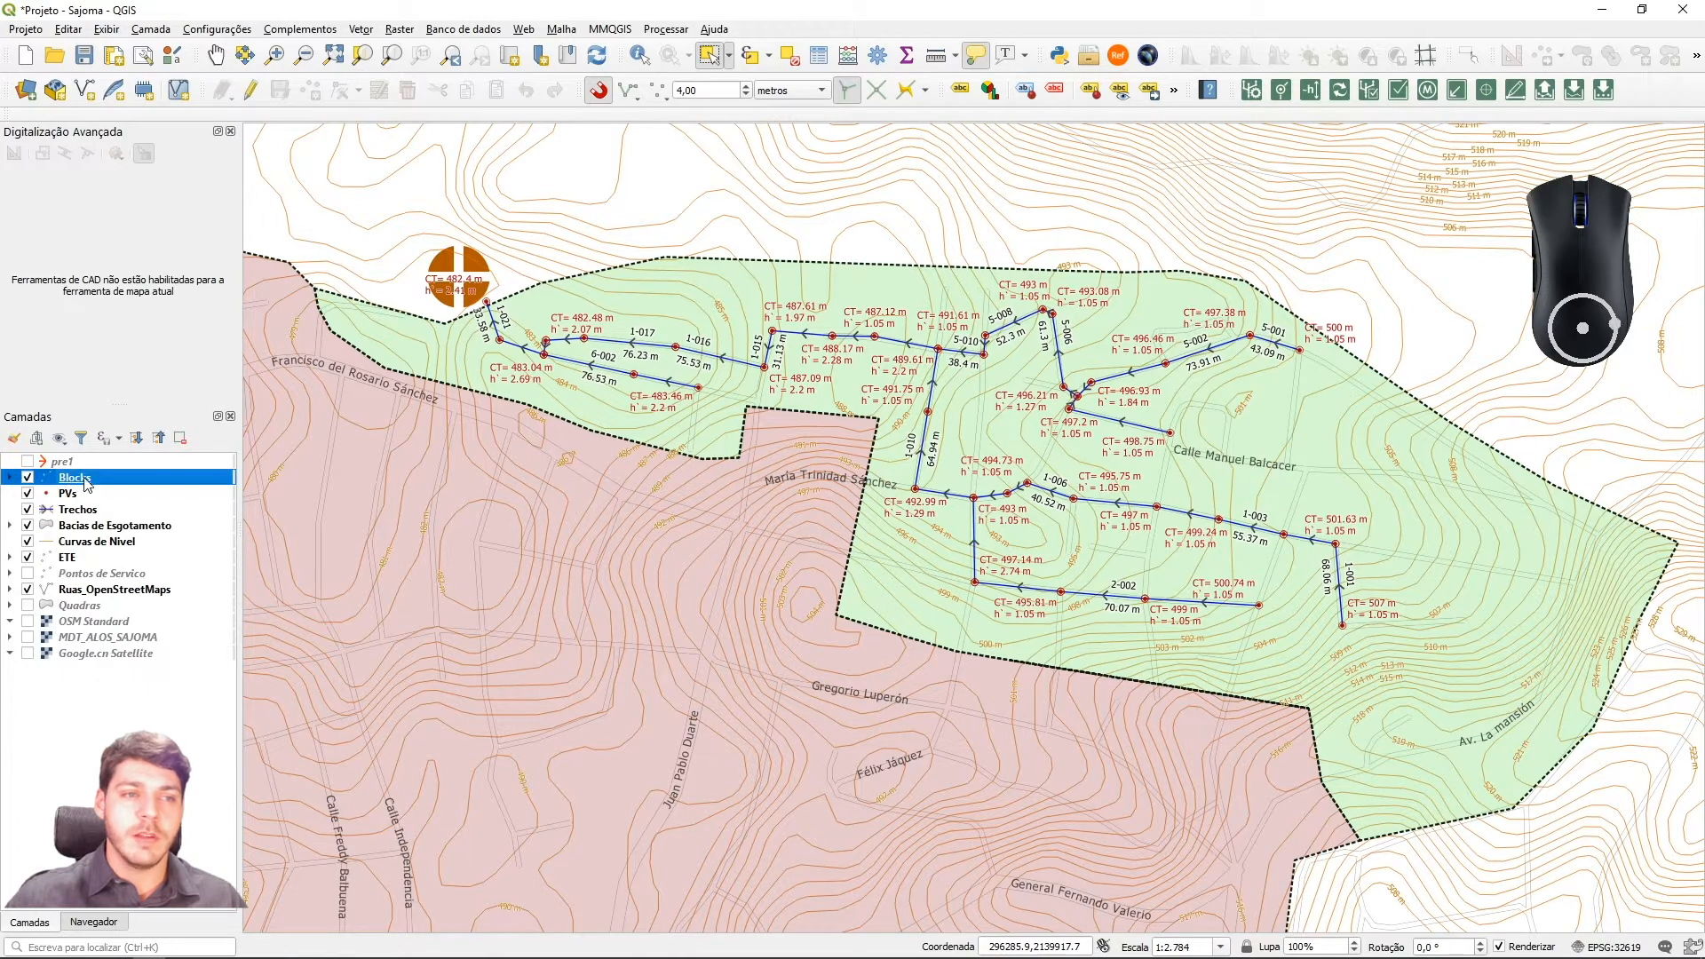
left_click(251, 90)
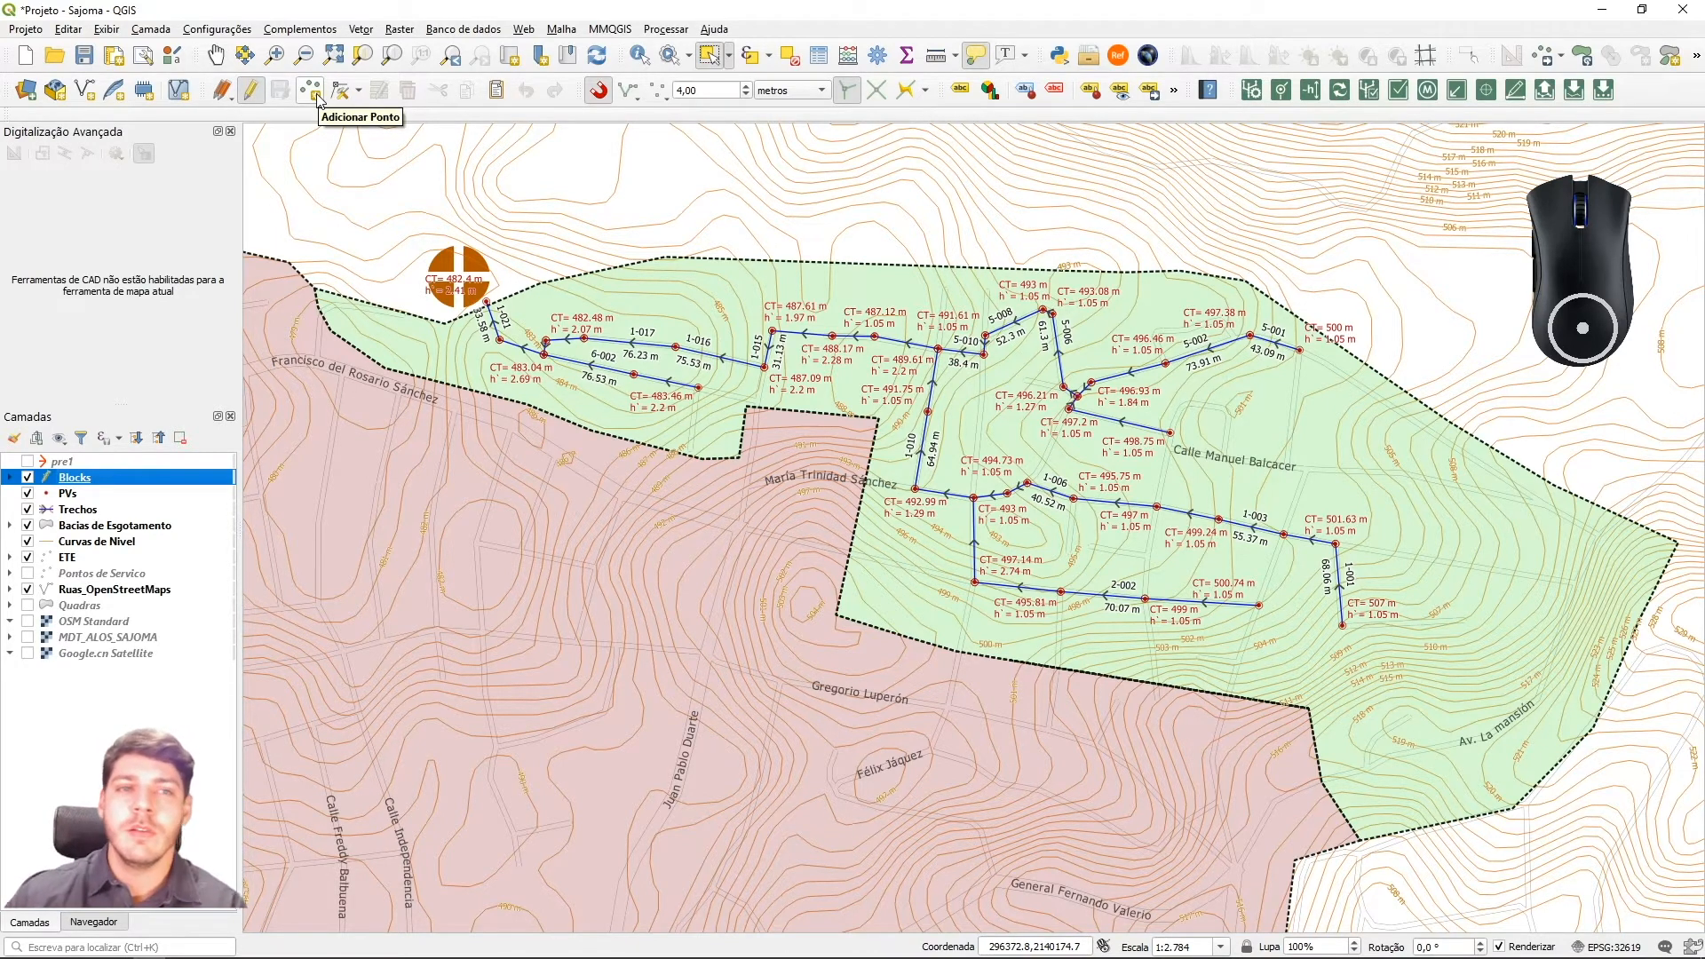
left_click(99, 480)
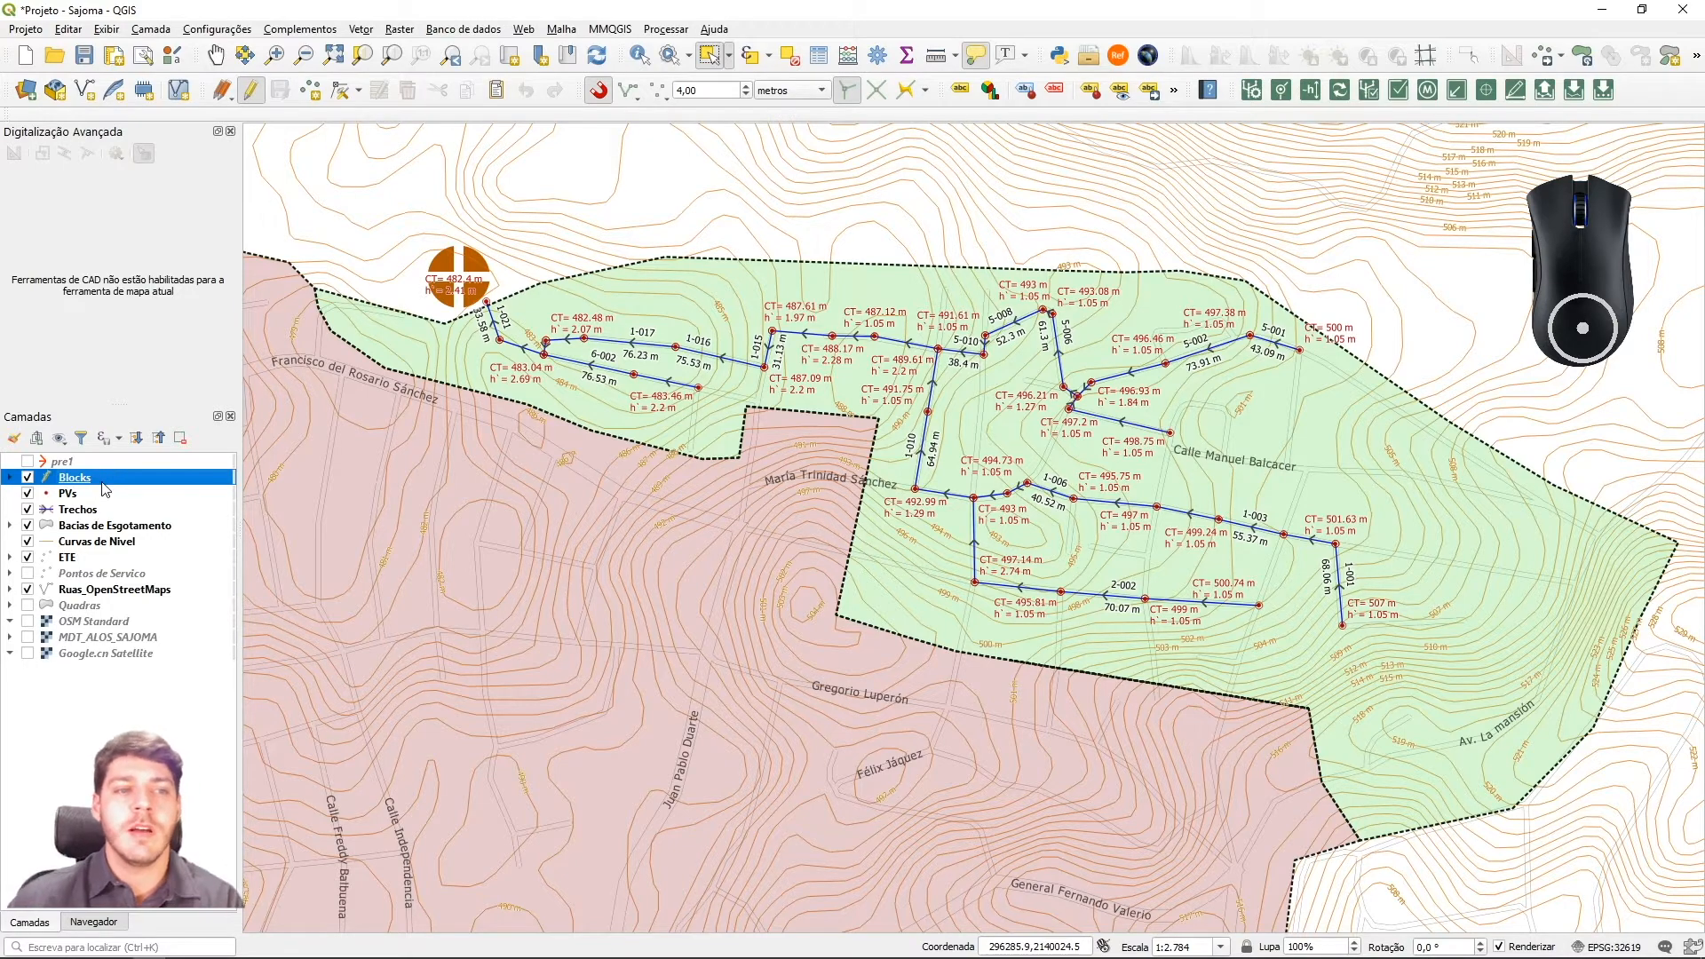
Hide the Curvas de Nível and PVs layers to declutter the sewer network map
left_click_drag(1094, 373, 1058, 393)
left_click(26, 540)
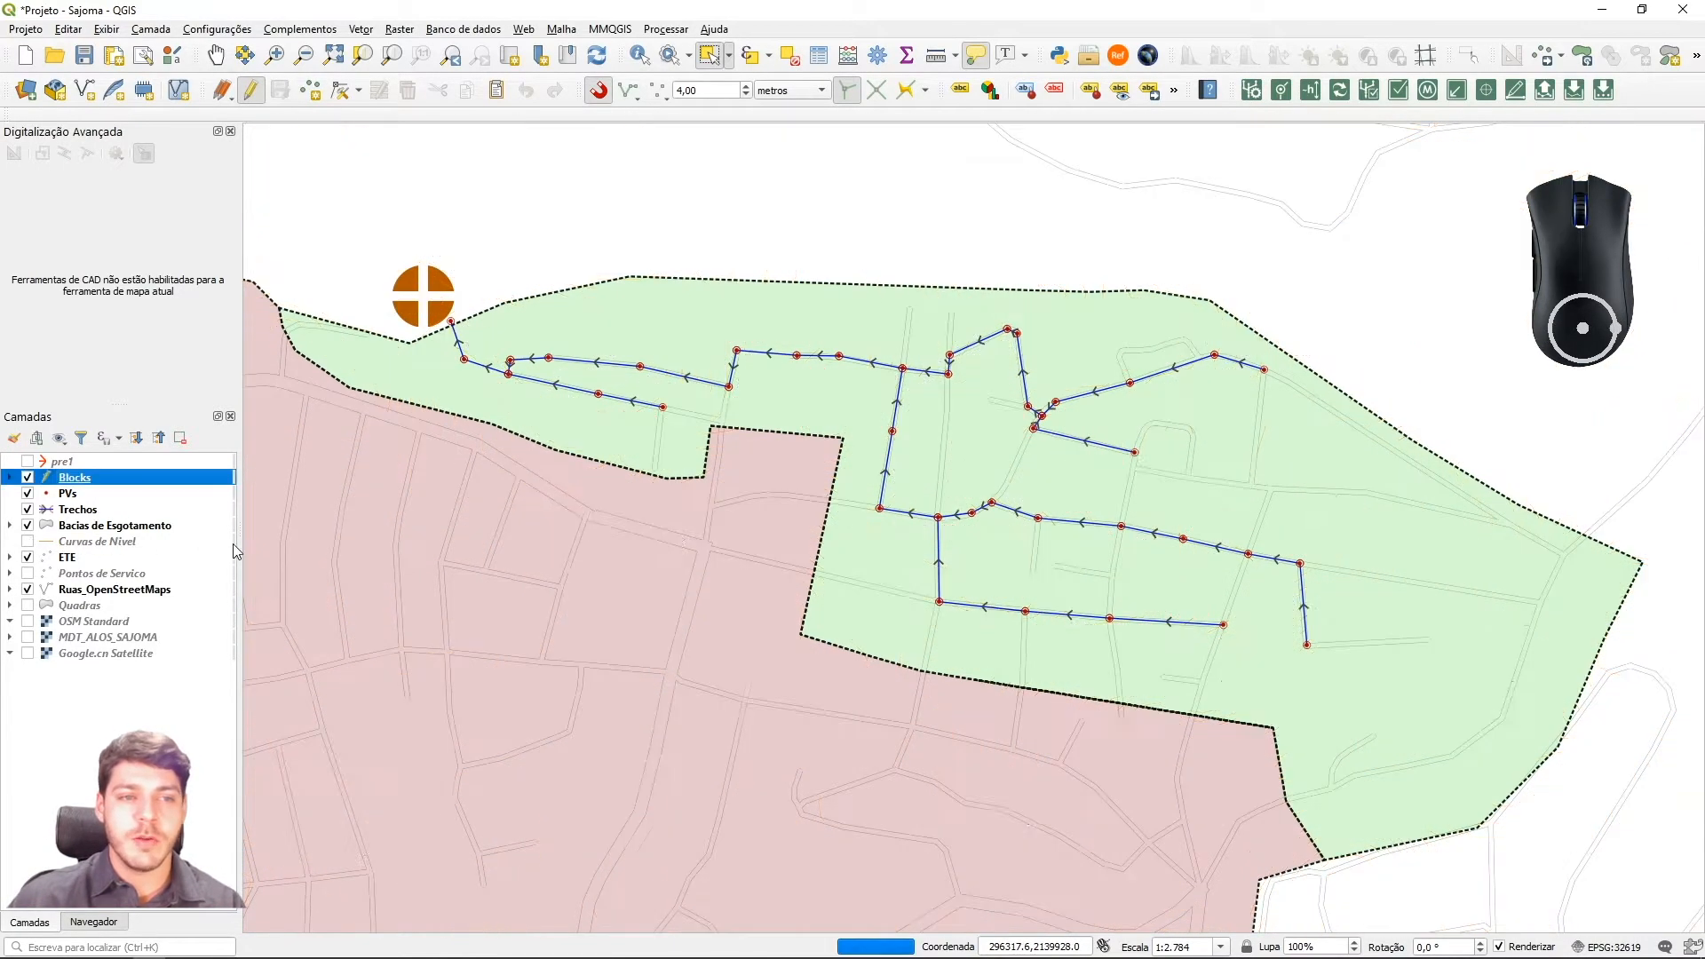
left_click(27, 492)
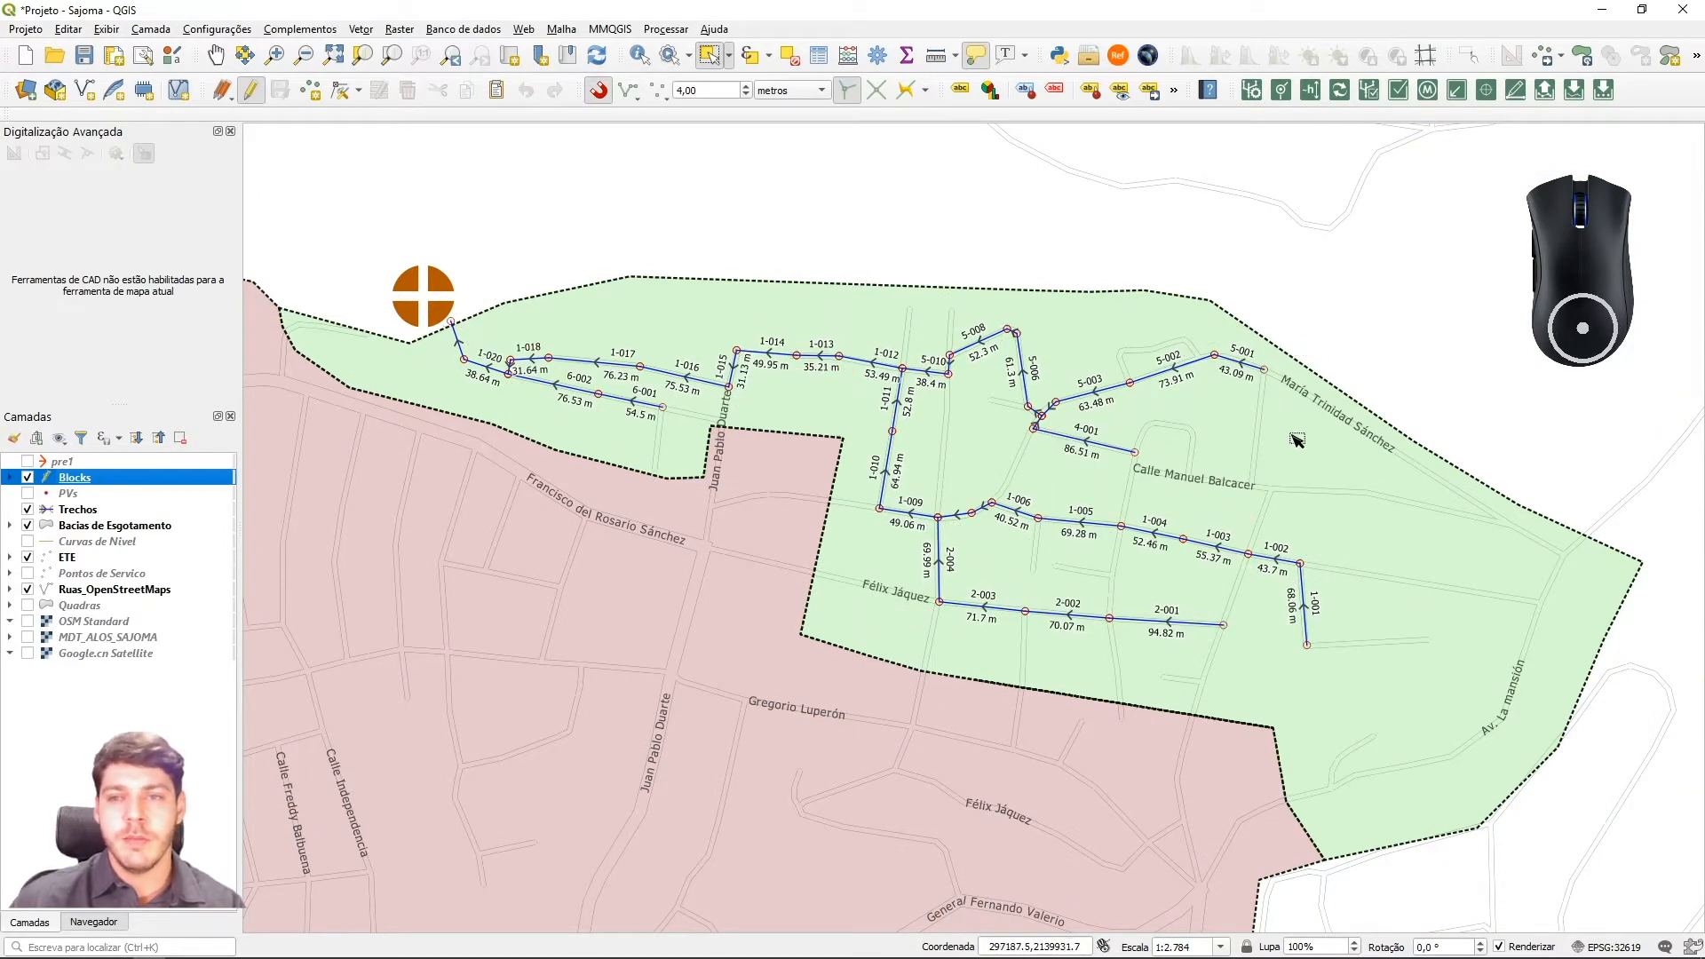
scroll(1283, 395, "up", 1)
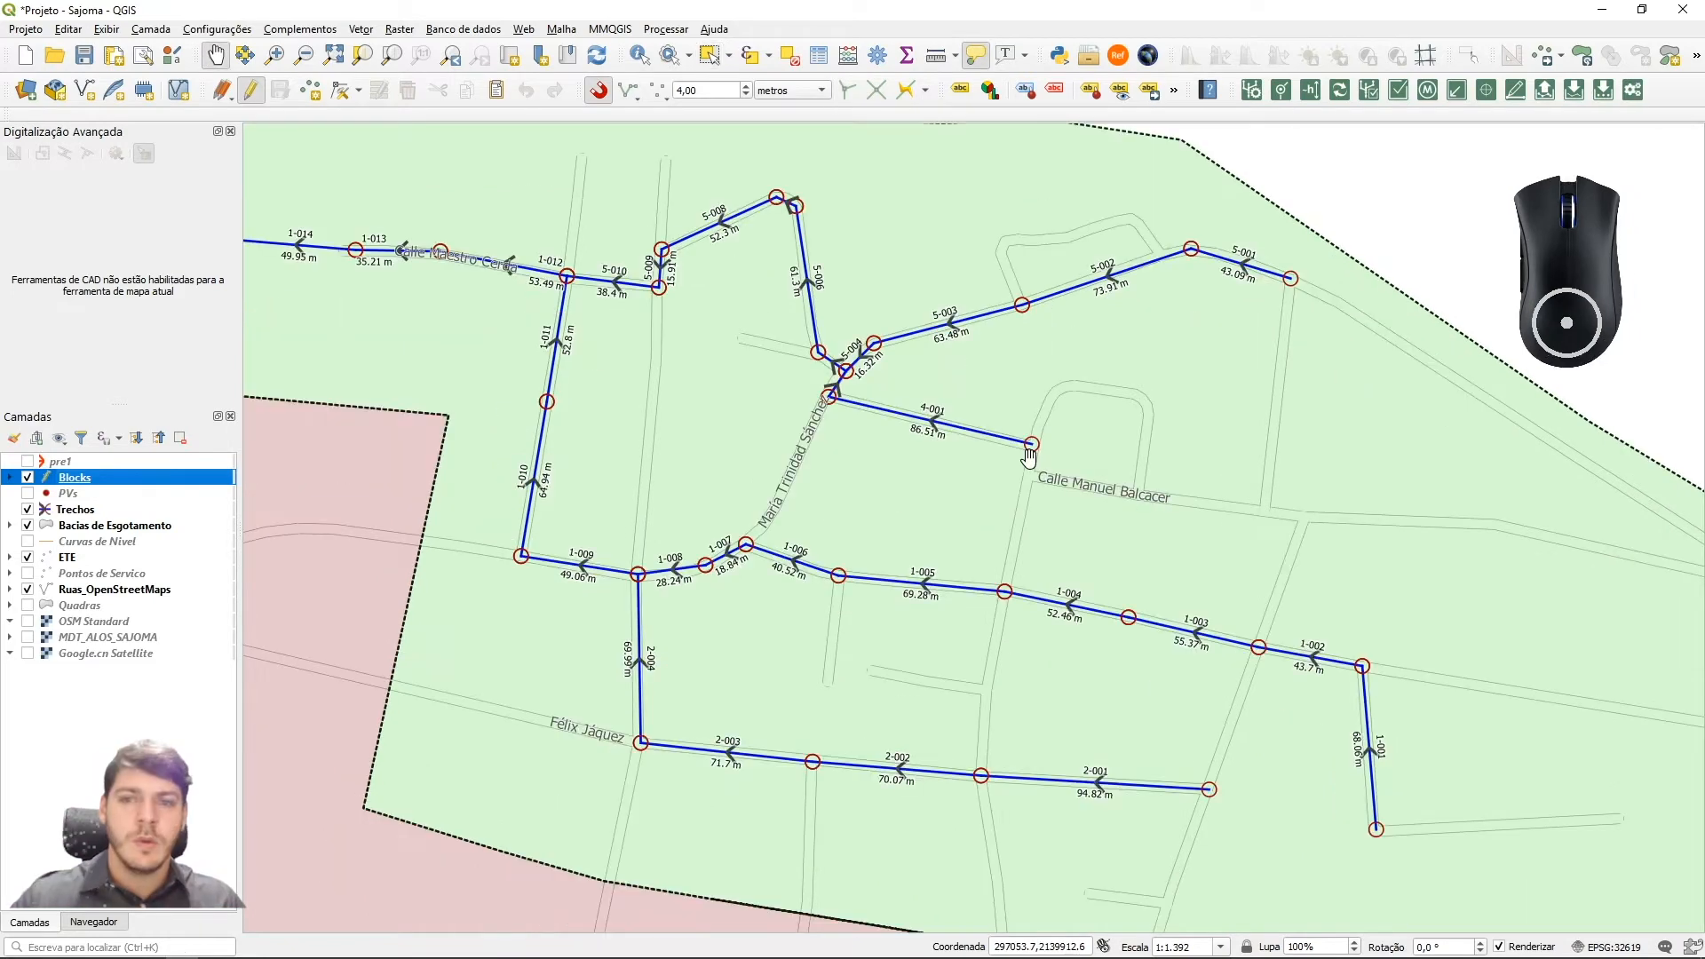
Place a trial point in the Blocks layer near the upstream end of section 4-001 and enter Q01 as its ID_QE
left_click(310, 90)
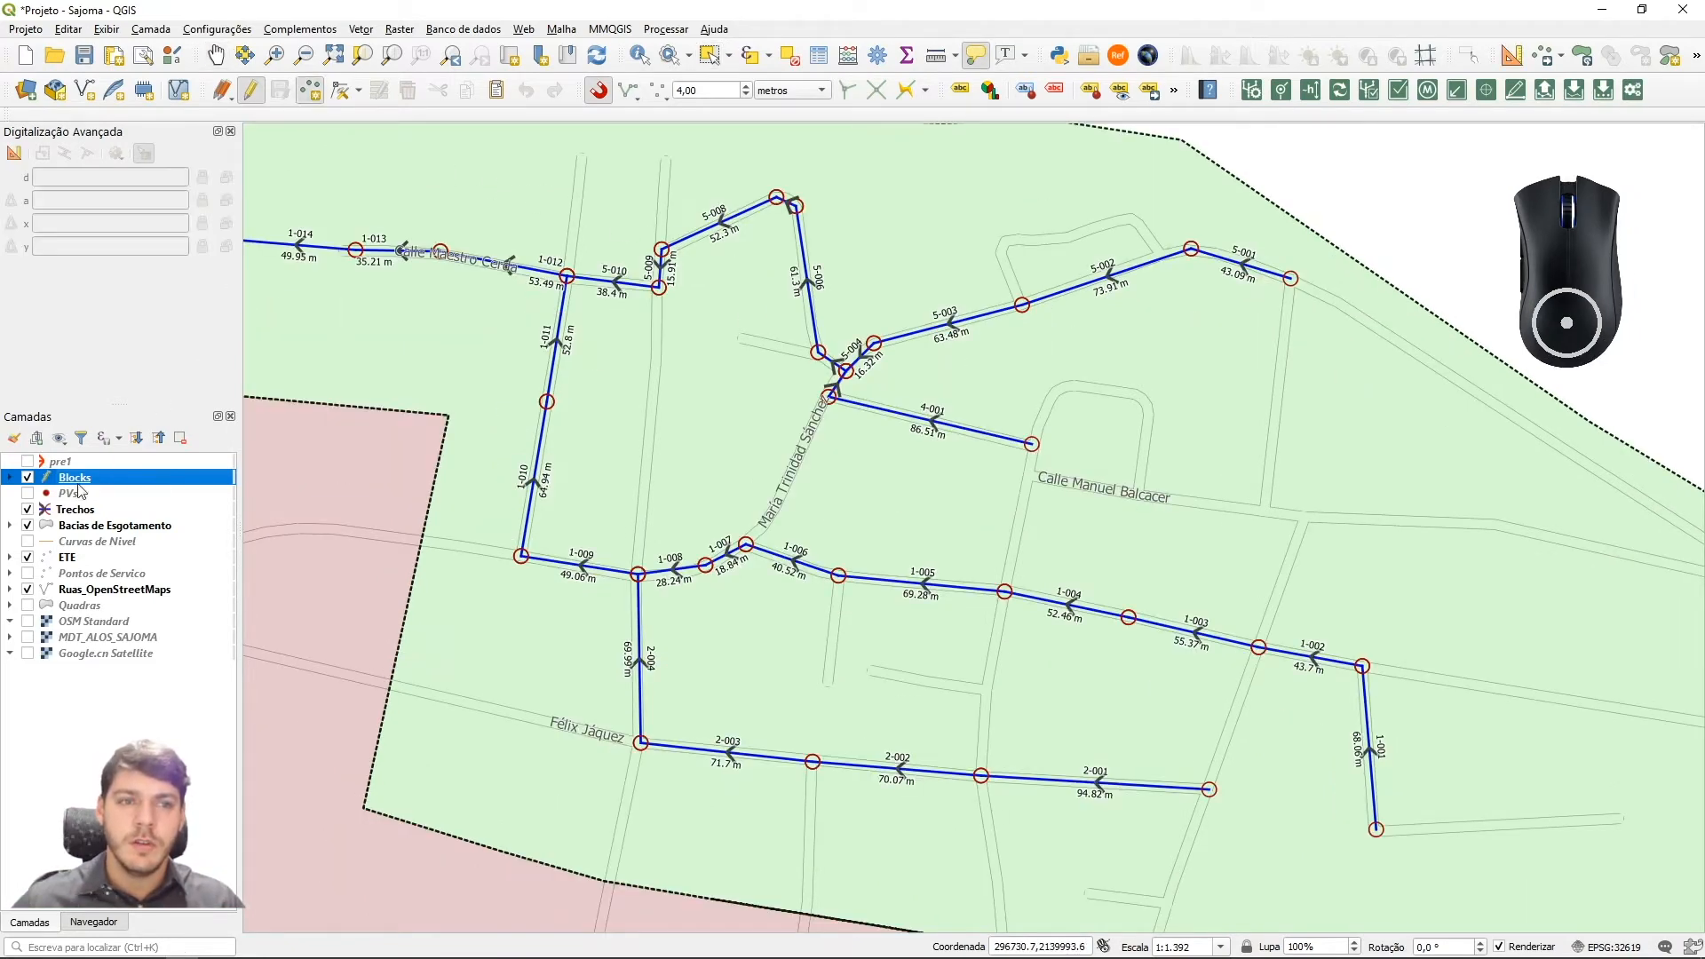
left_click(1091, 437)
left_click_drag(1100, 698, 762, 296)
left_click_drag(1060, 679, 889, 659)
left_click_drag(678, 294, 811, 282)
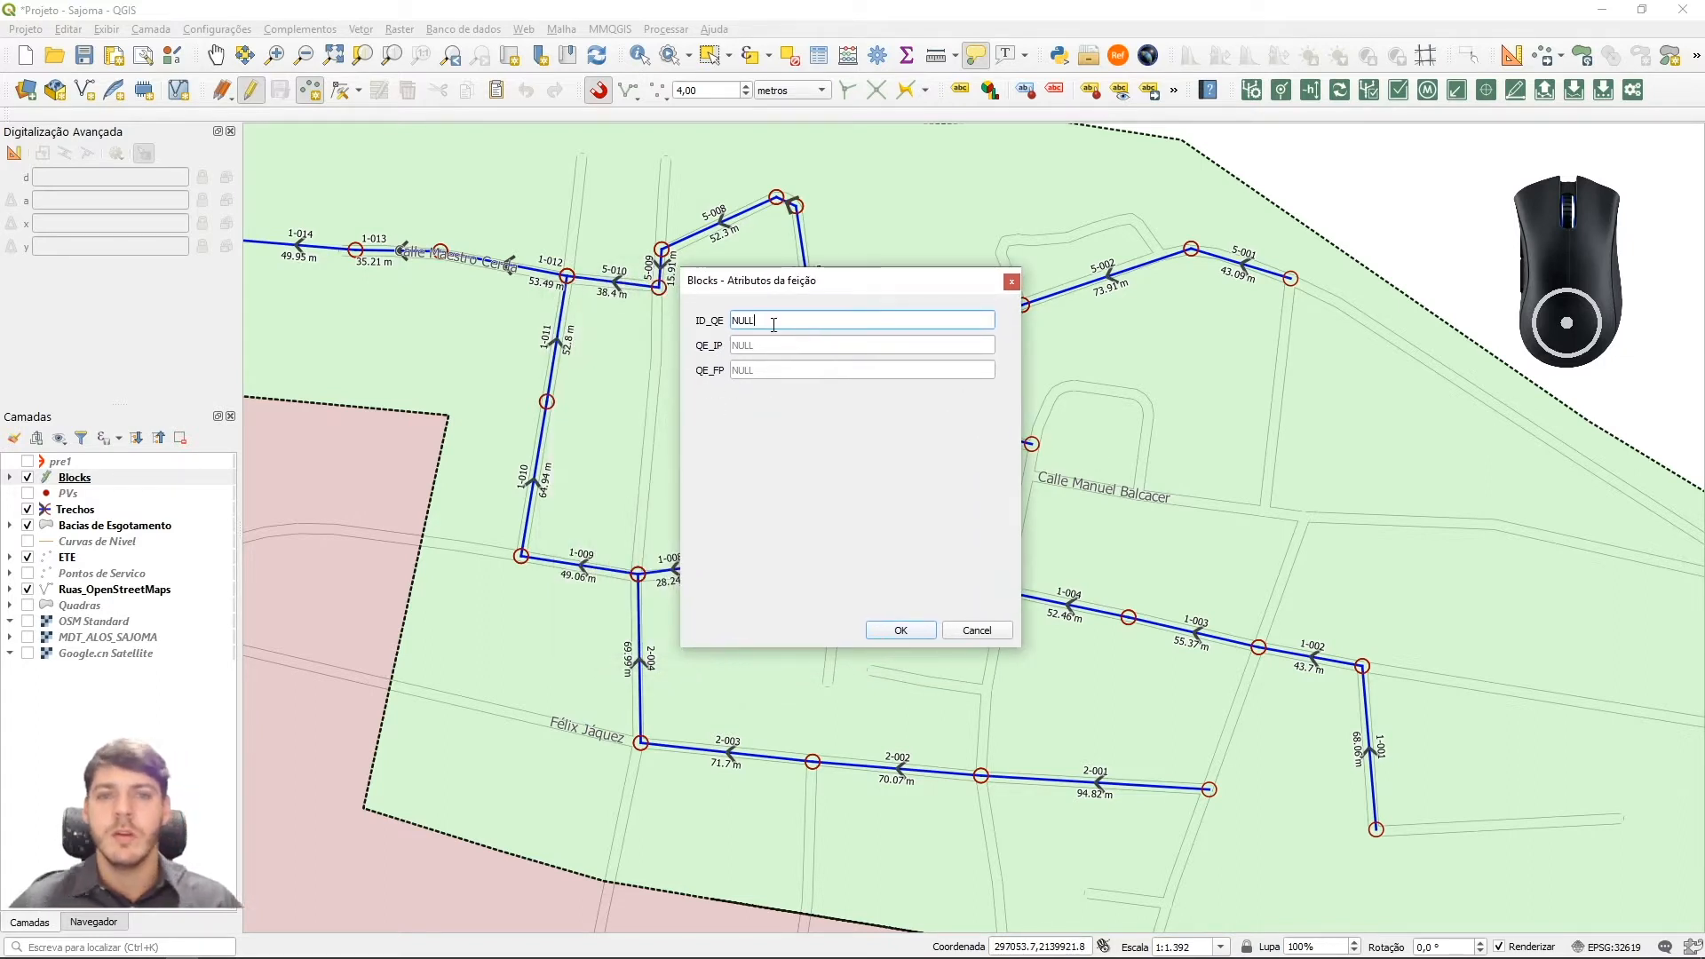
left_click_drag(782, 317, 711, 329)
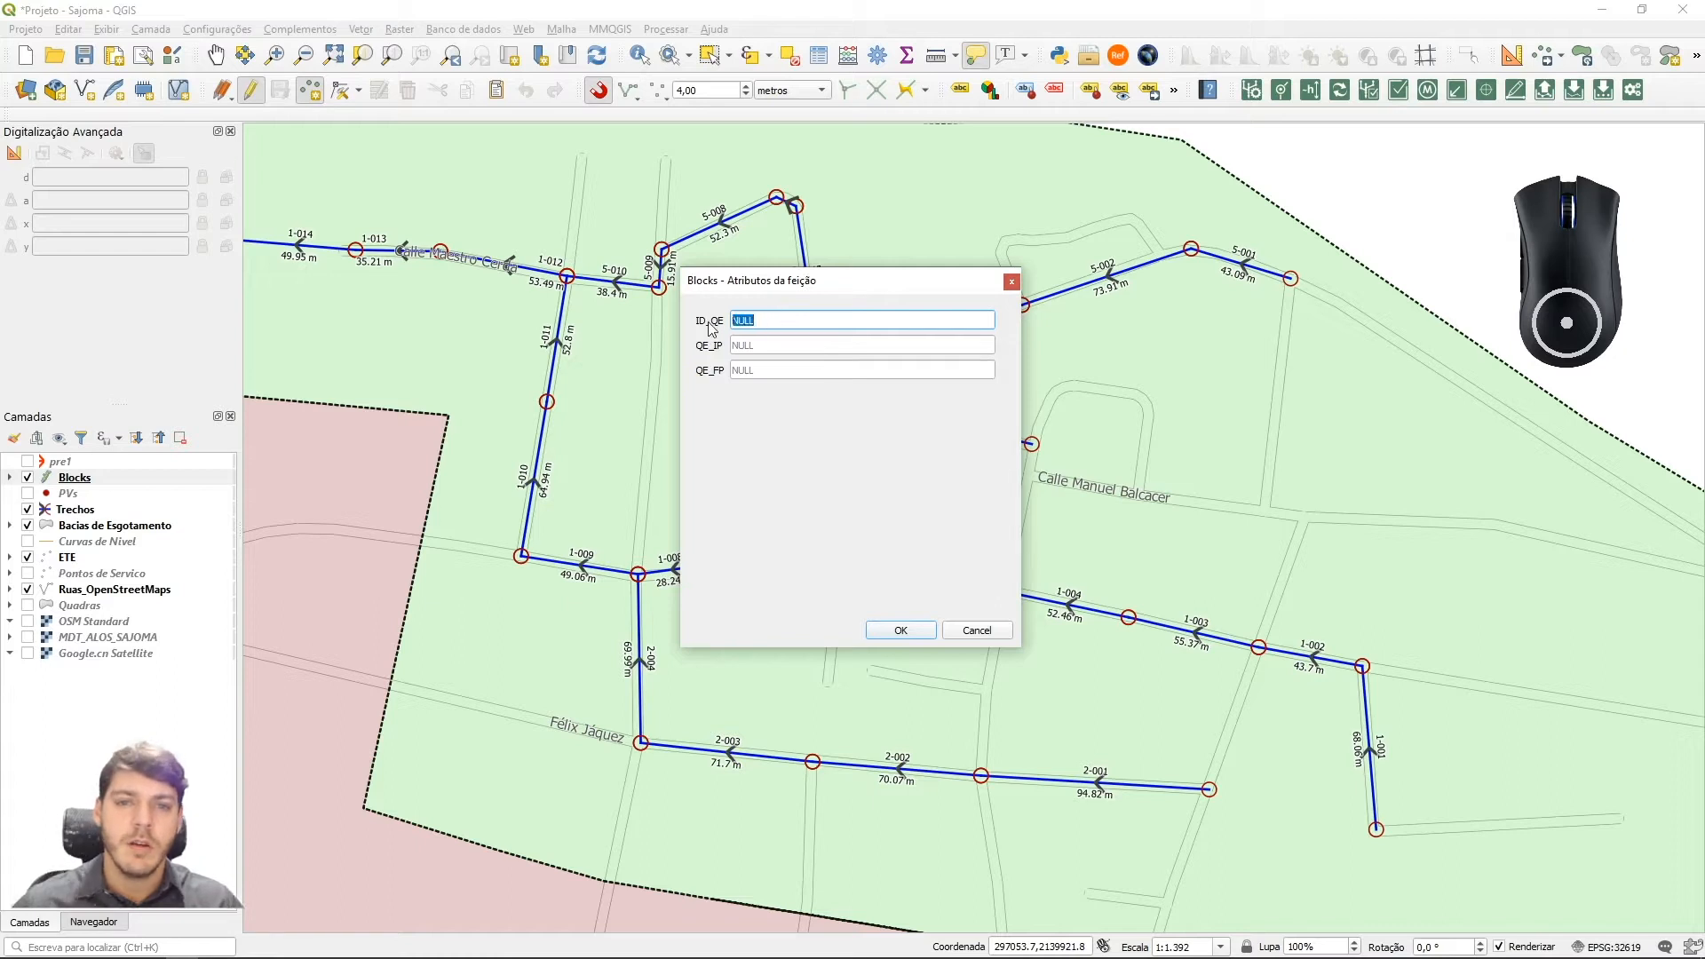
type("Q01")
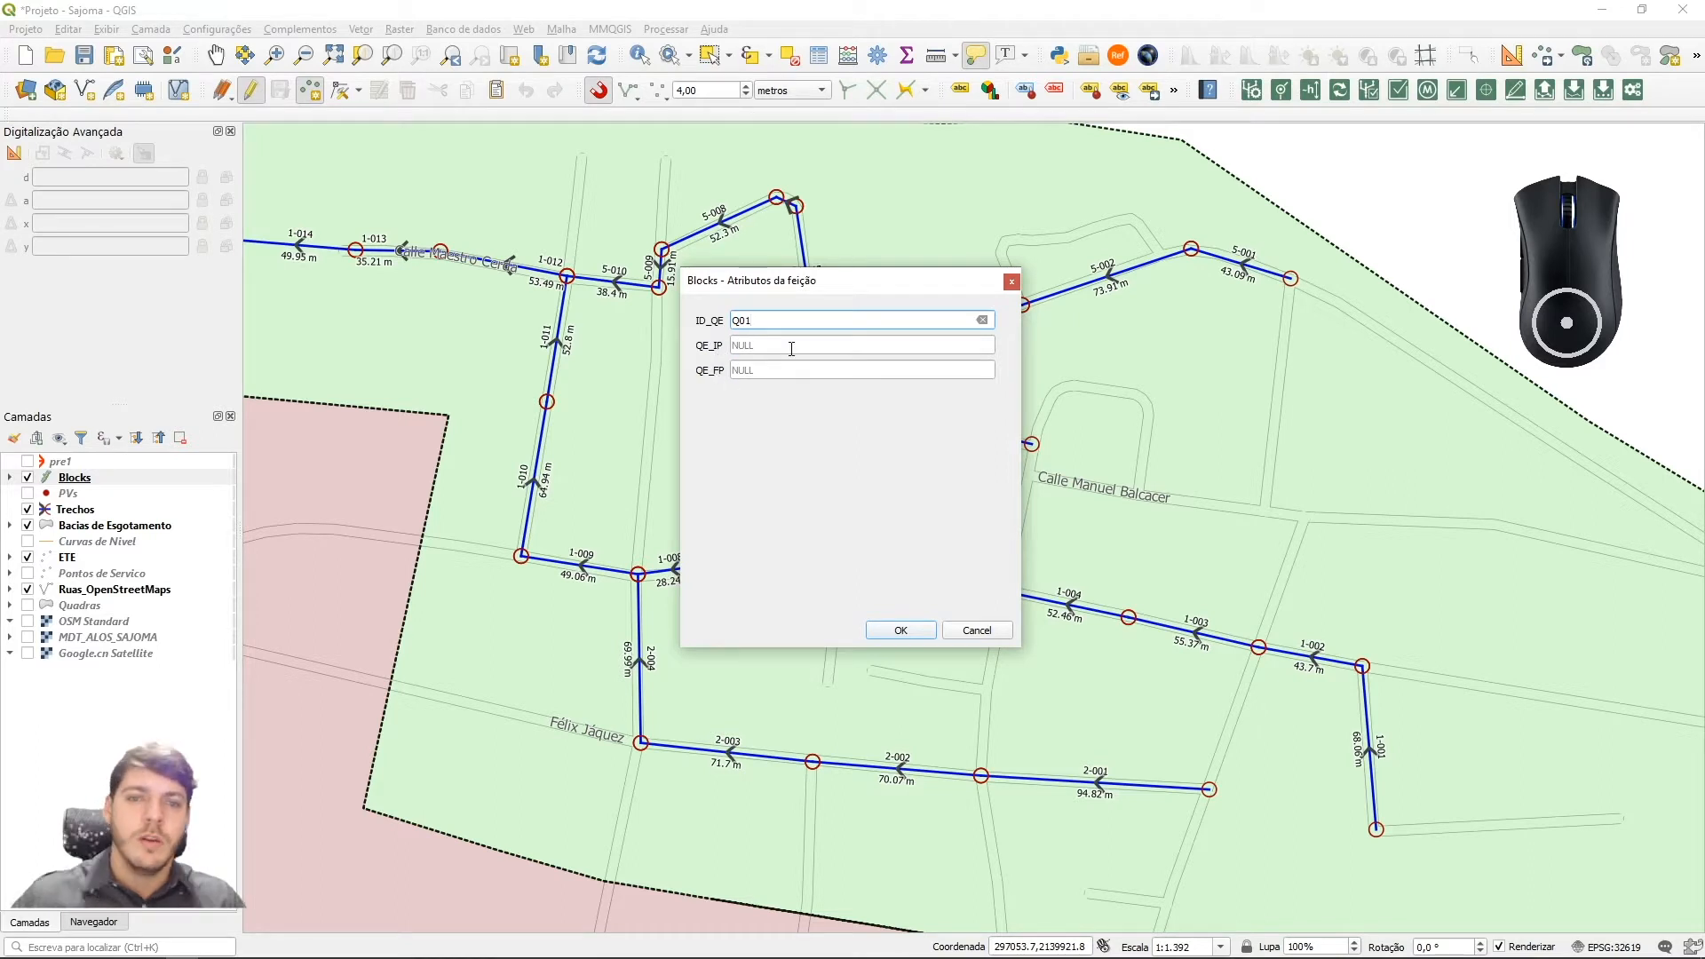
Go through the QE_IP and QE_FP fields of the trial point without filling them and cancel the feature
left_click(754, 347)
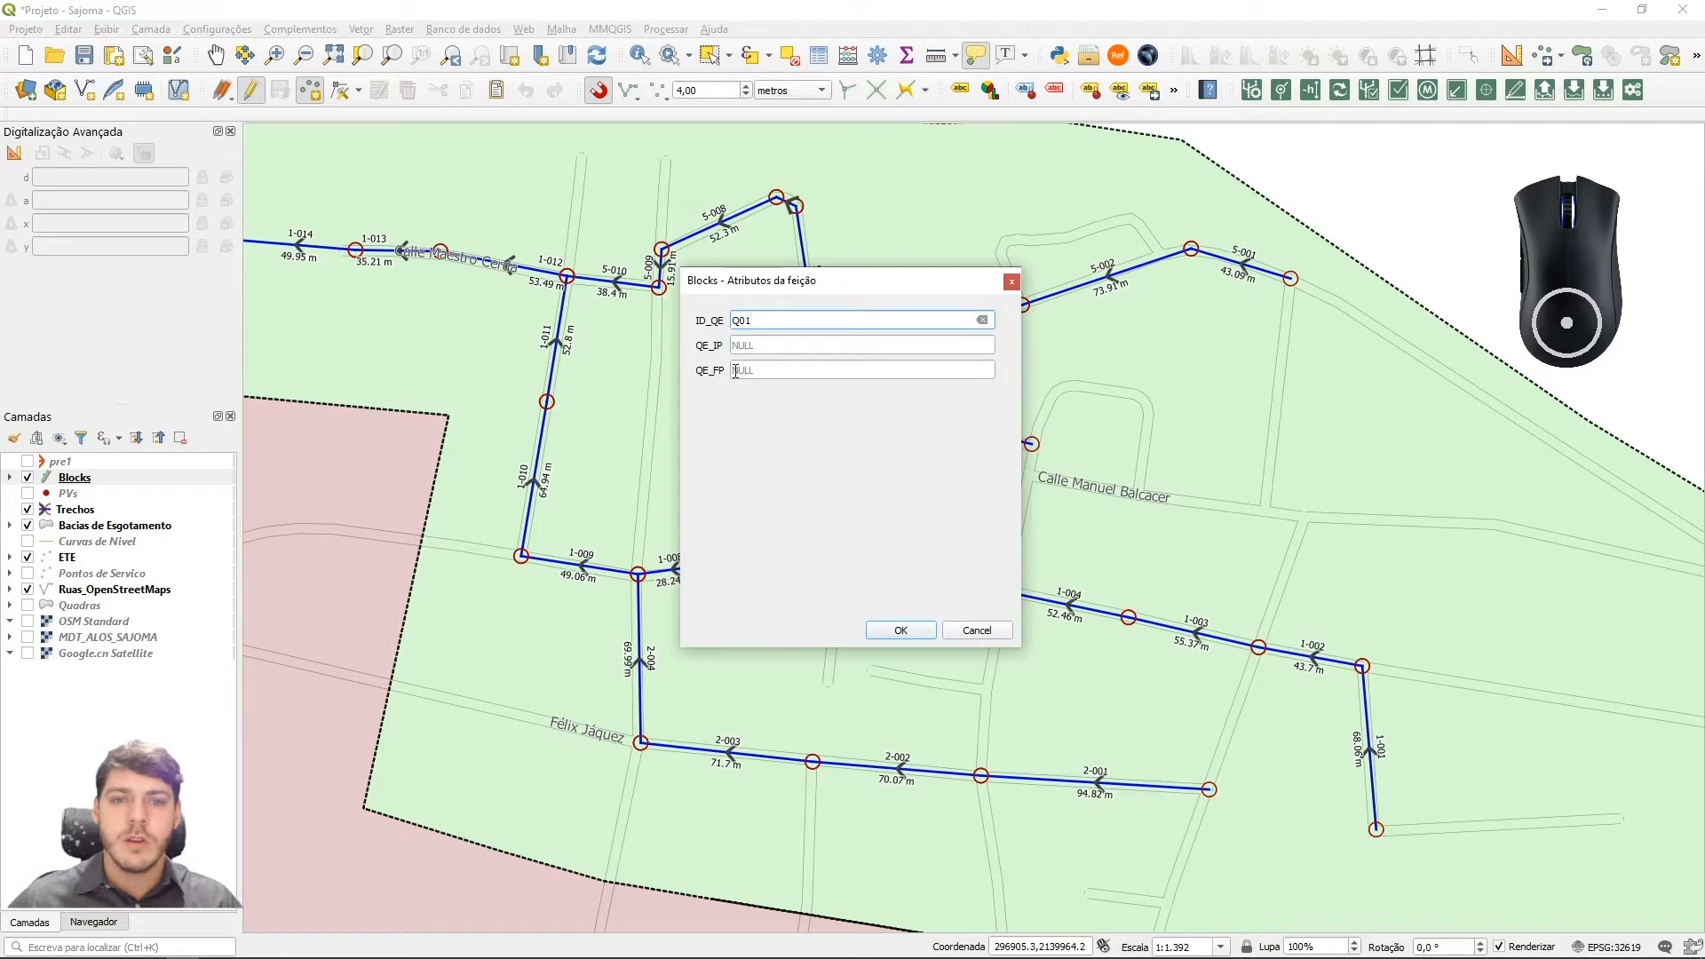
left_click(758, 368)
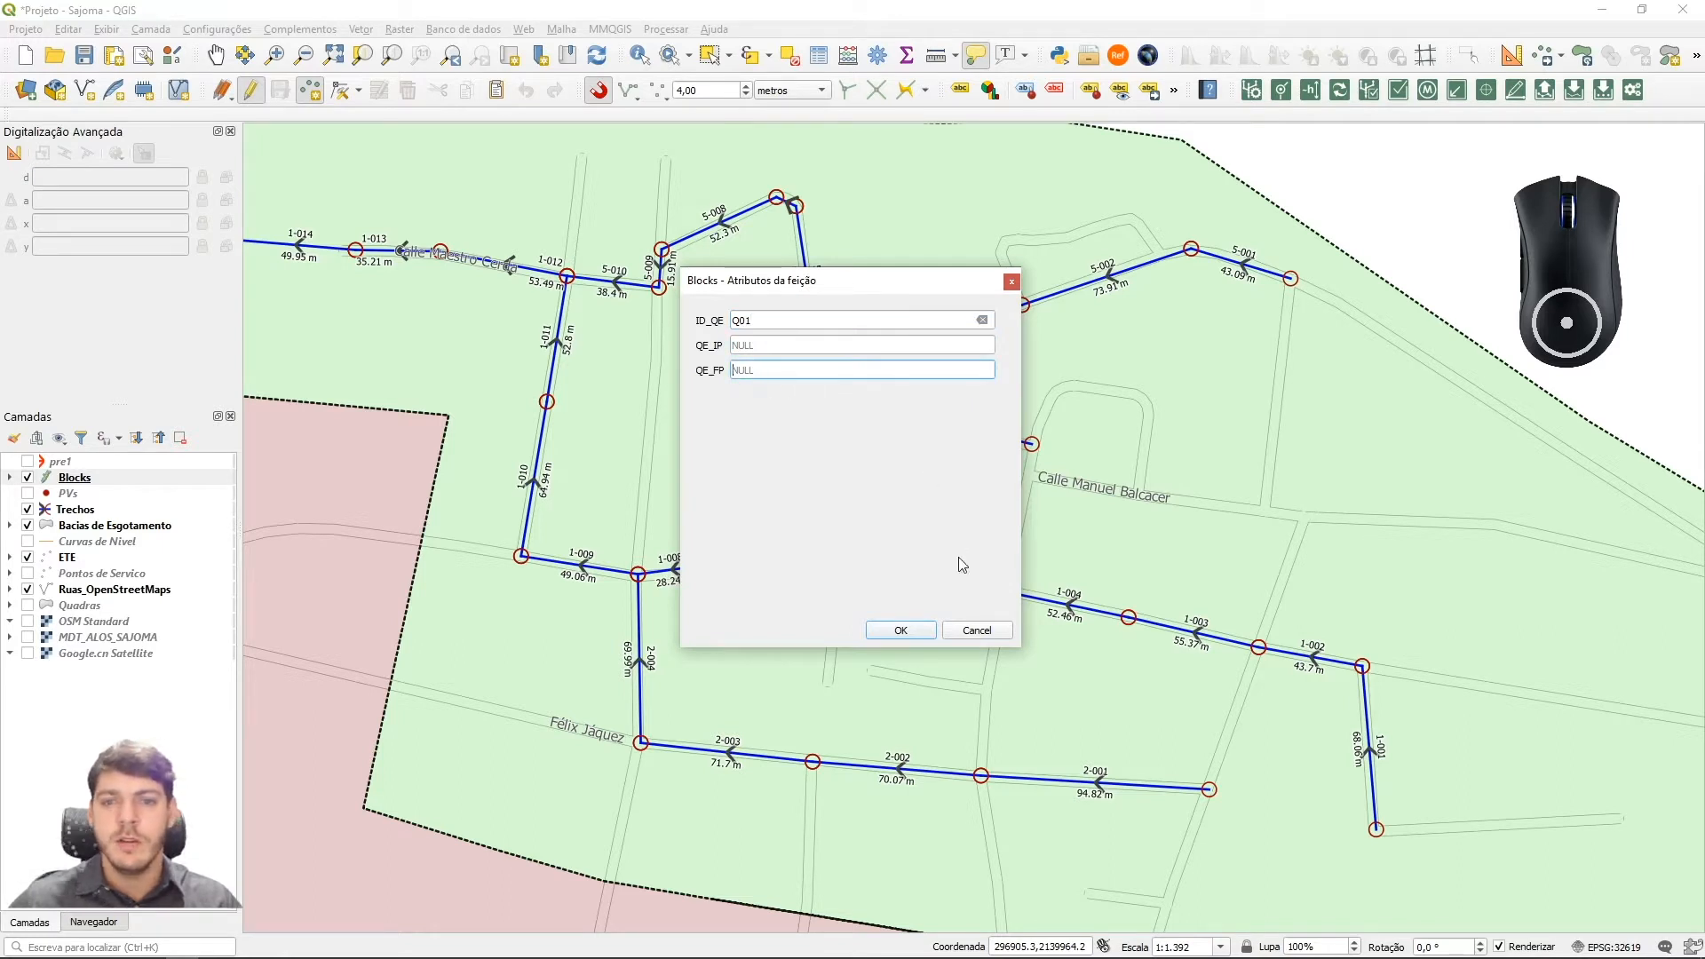
left_click(758, 346)
left_click(772, 373)
left_click(766, 348)
left_click(771, 367)
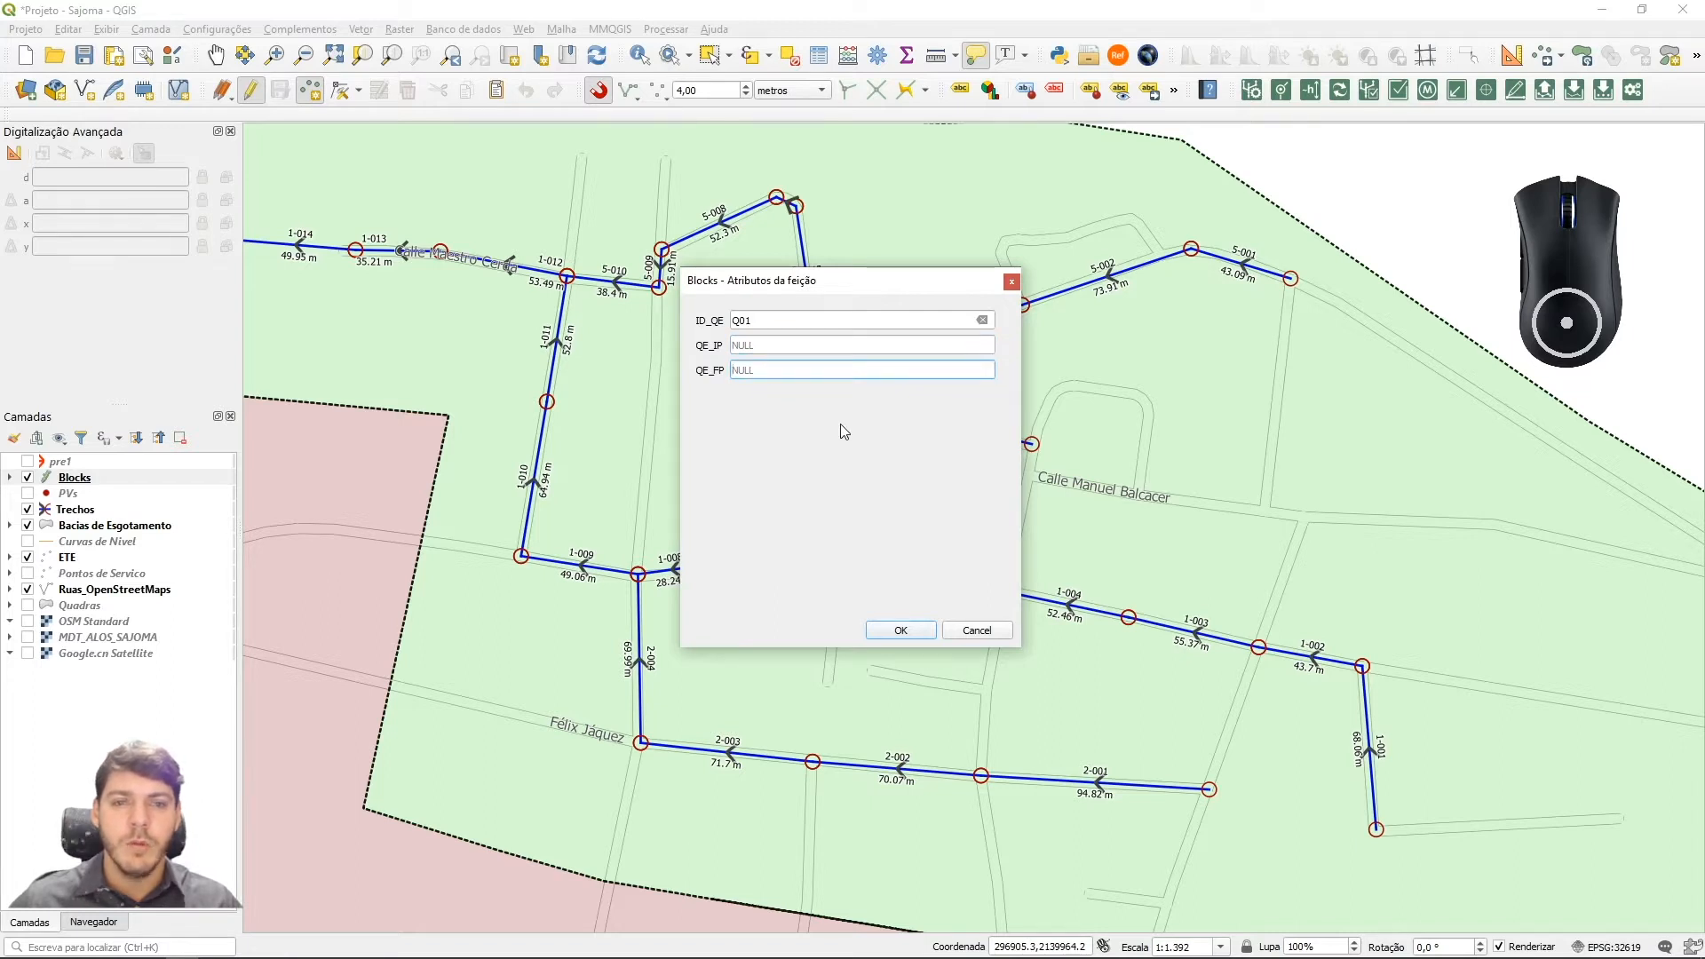
left_click(978, 631)
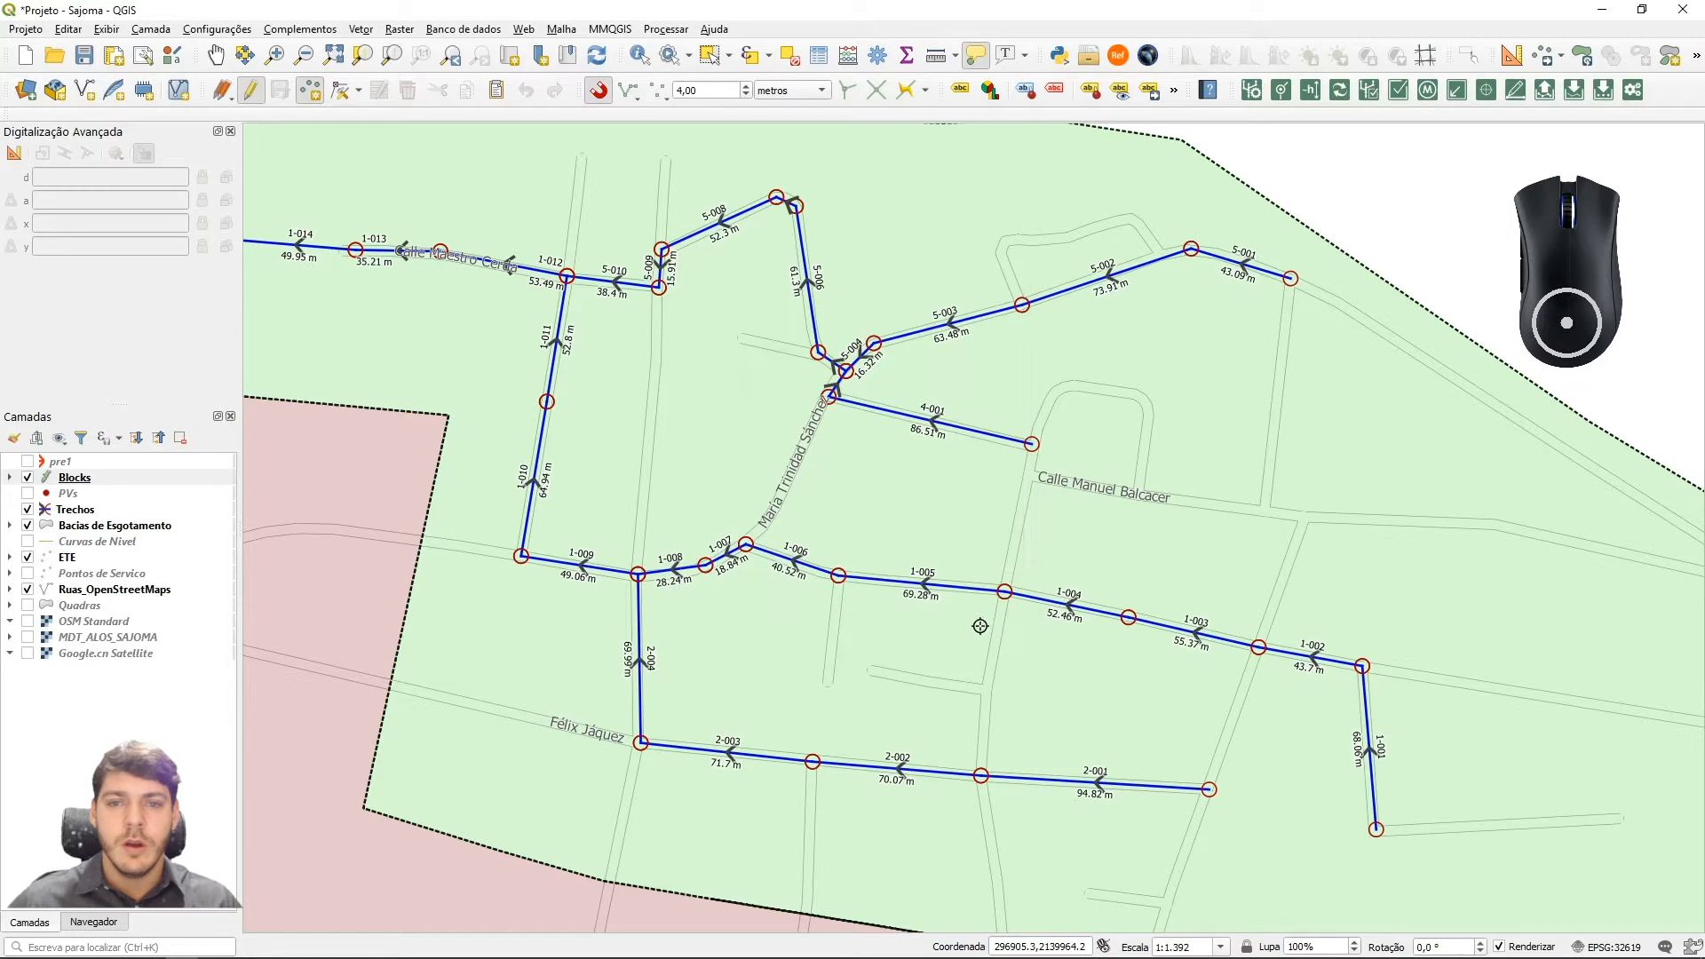
Show the Google.cn Satellite imagery and examine the houses around Calle Manuel Balcacer
left_click(28, 655)
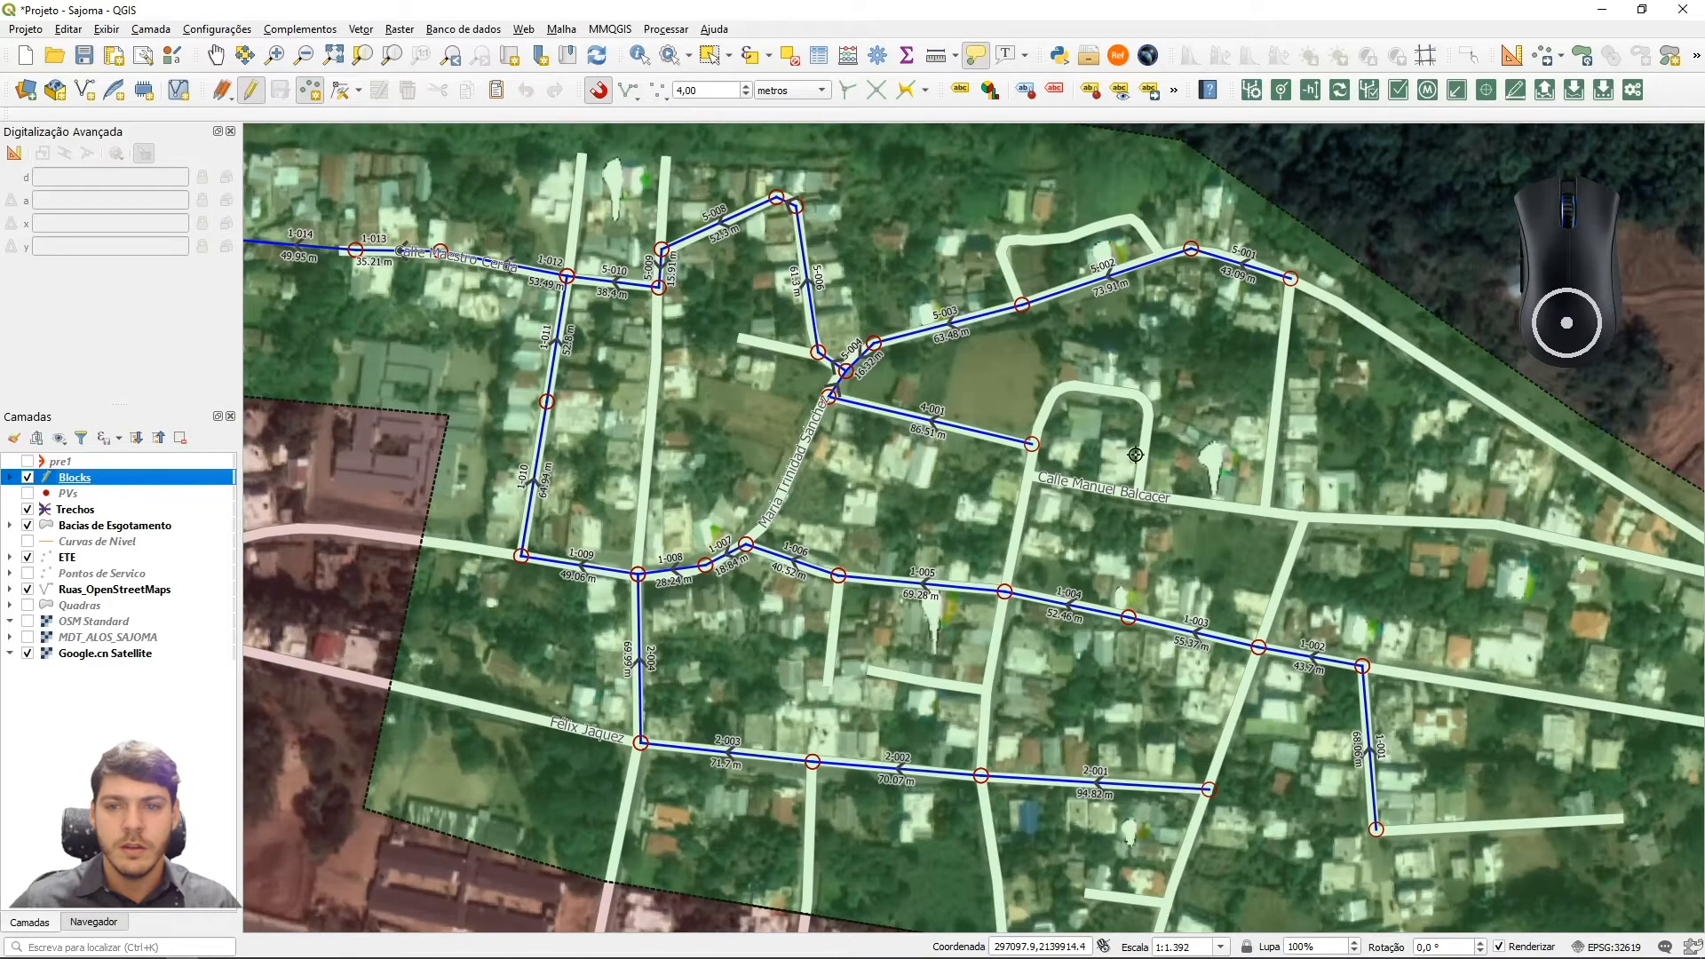
scroll(1136, 455, "up", 1)
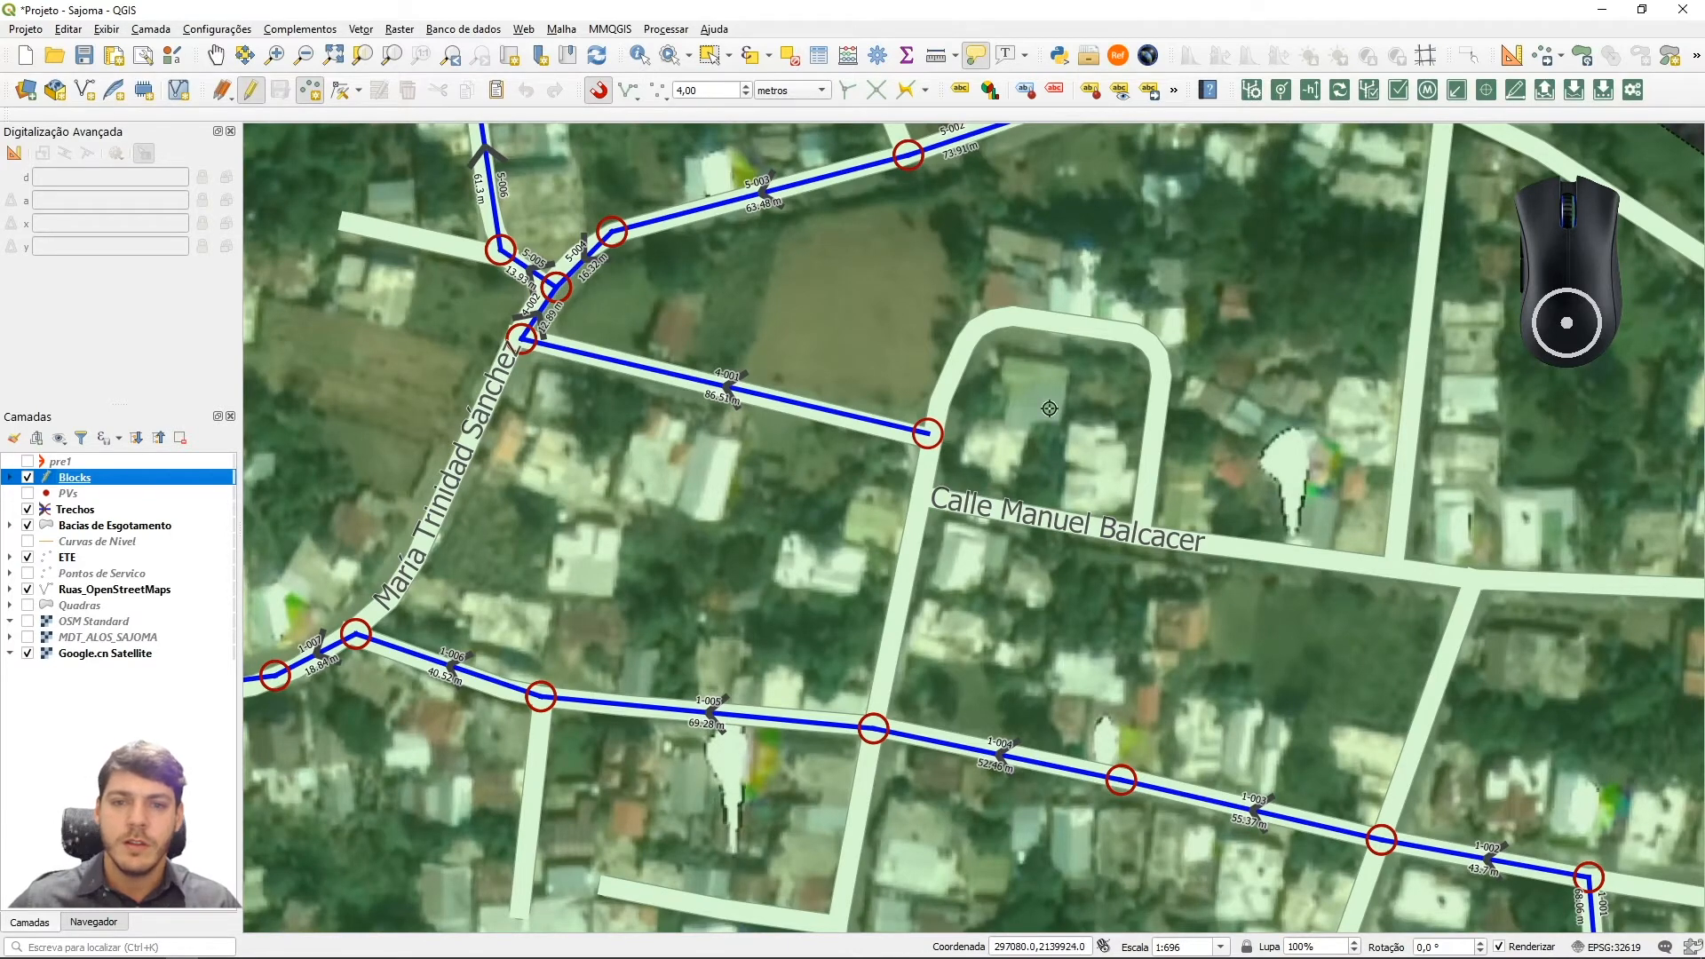
scroll(957, 483, "down", 1)
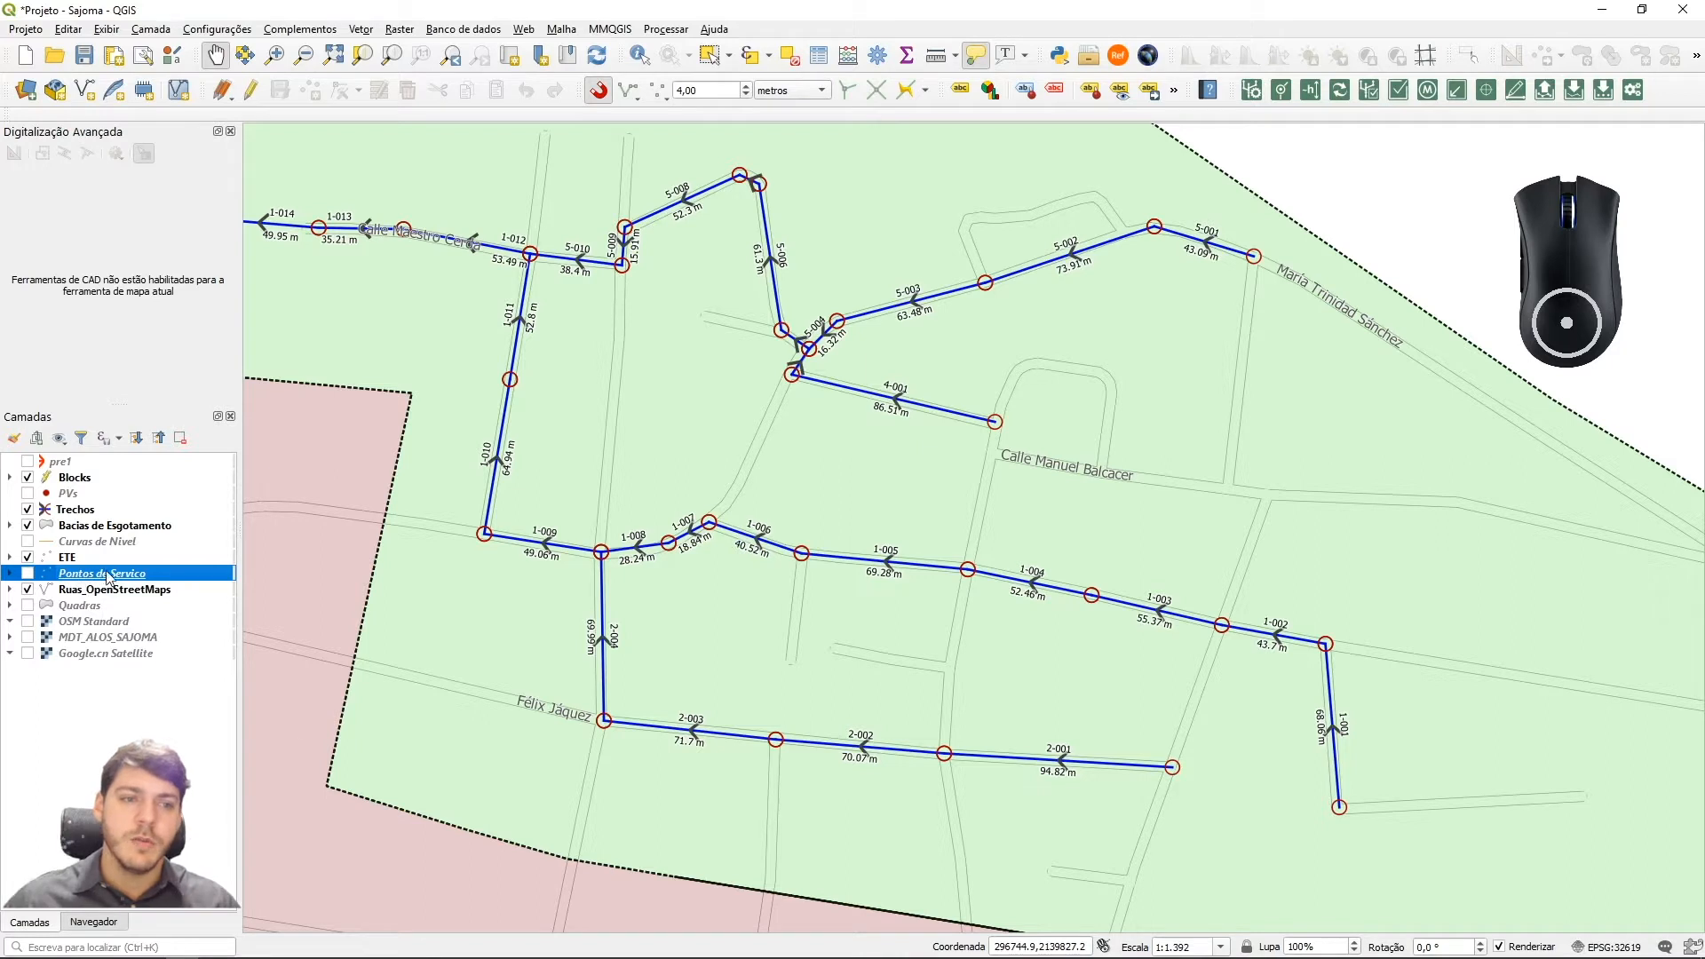
Show the Pontos de Serviço layer and briefly preview the pre1 arrows over the network
left_click(28, 574)
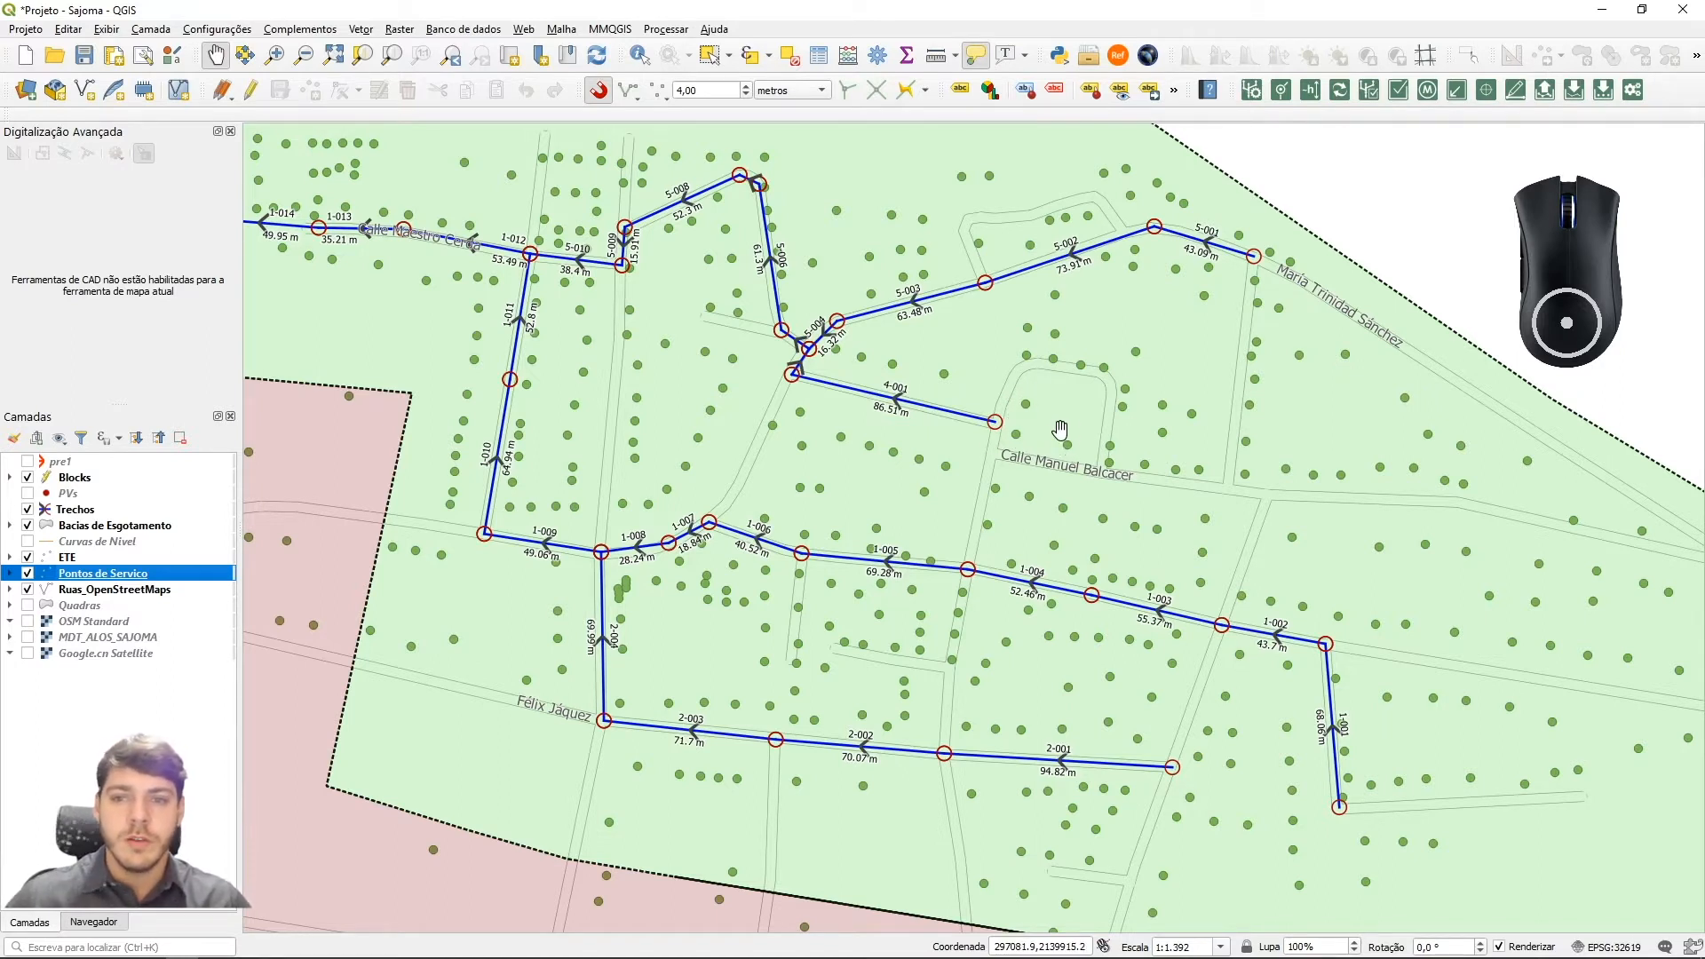
left_click(32, 461)
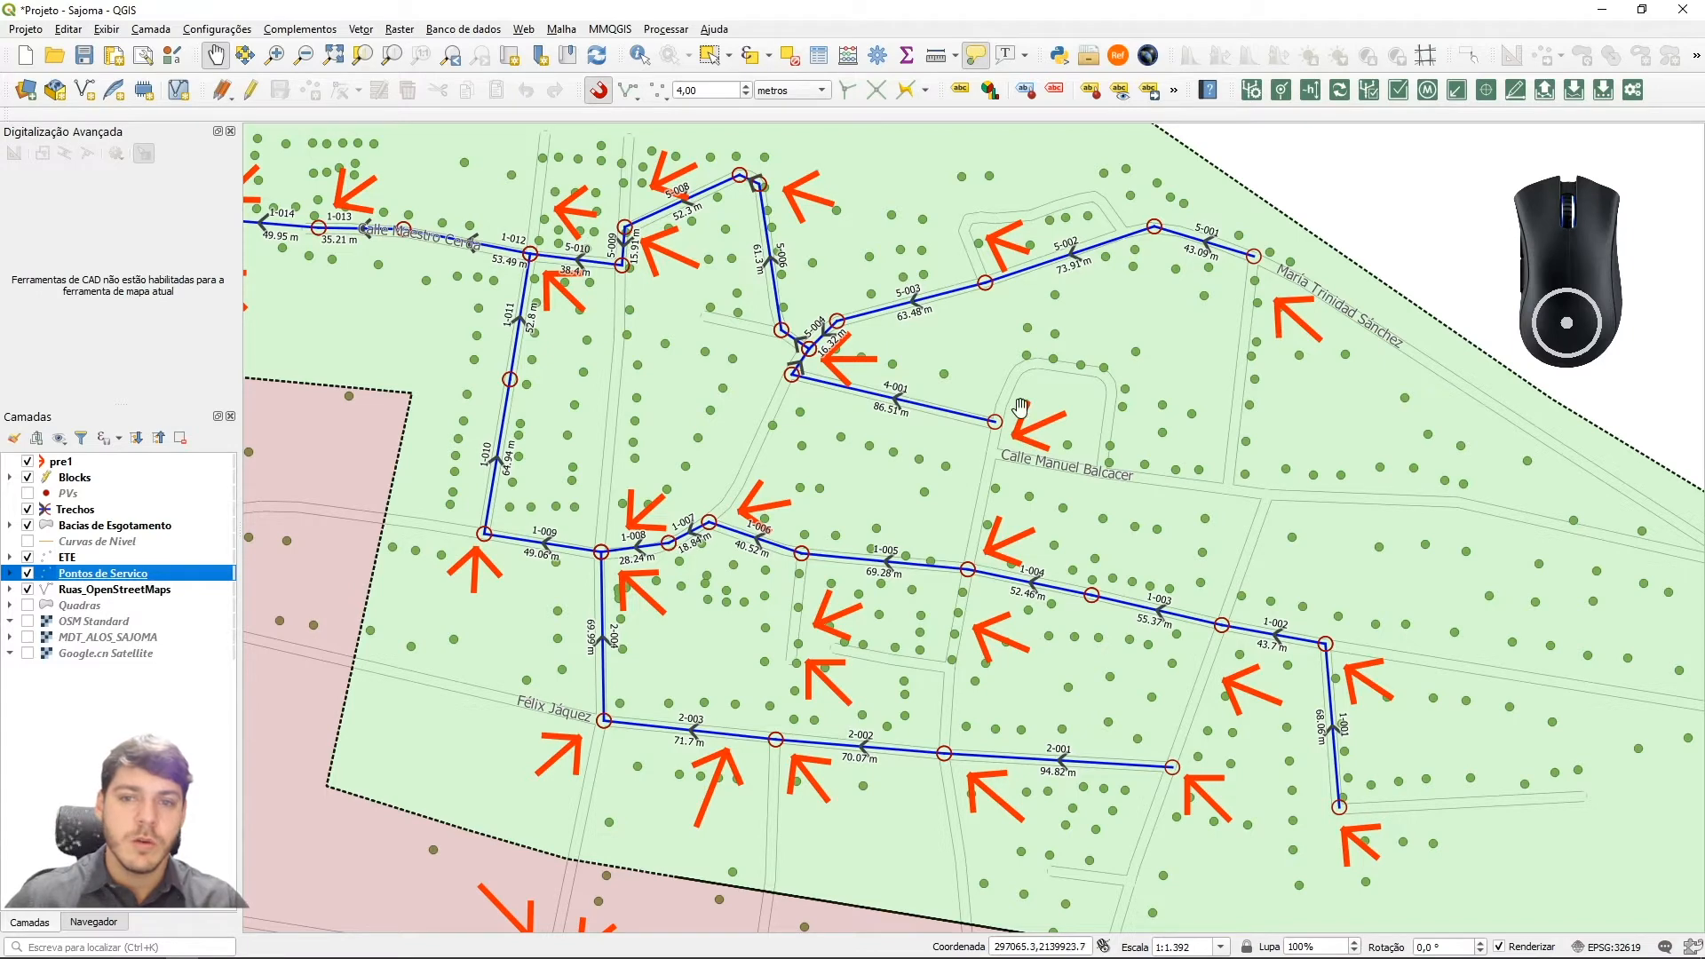
left_click(28, 462)
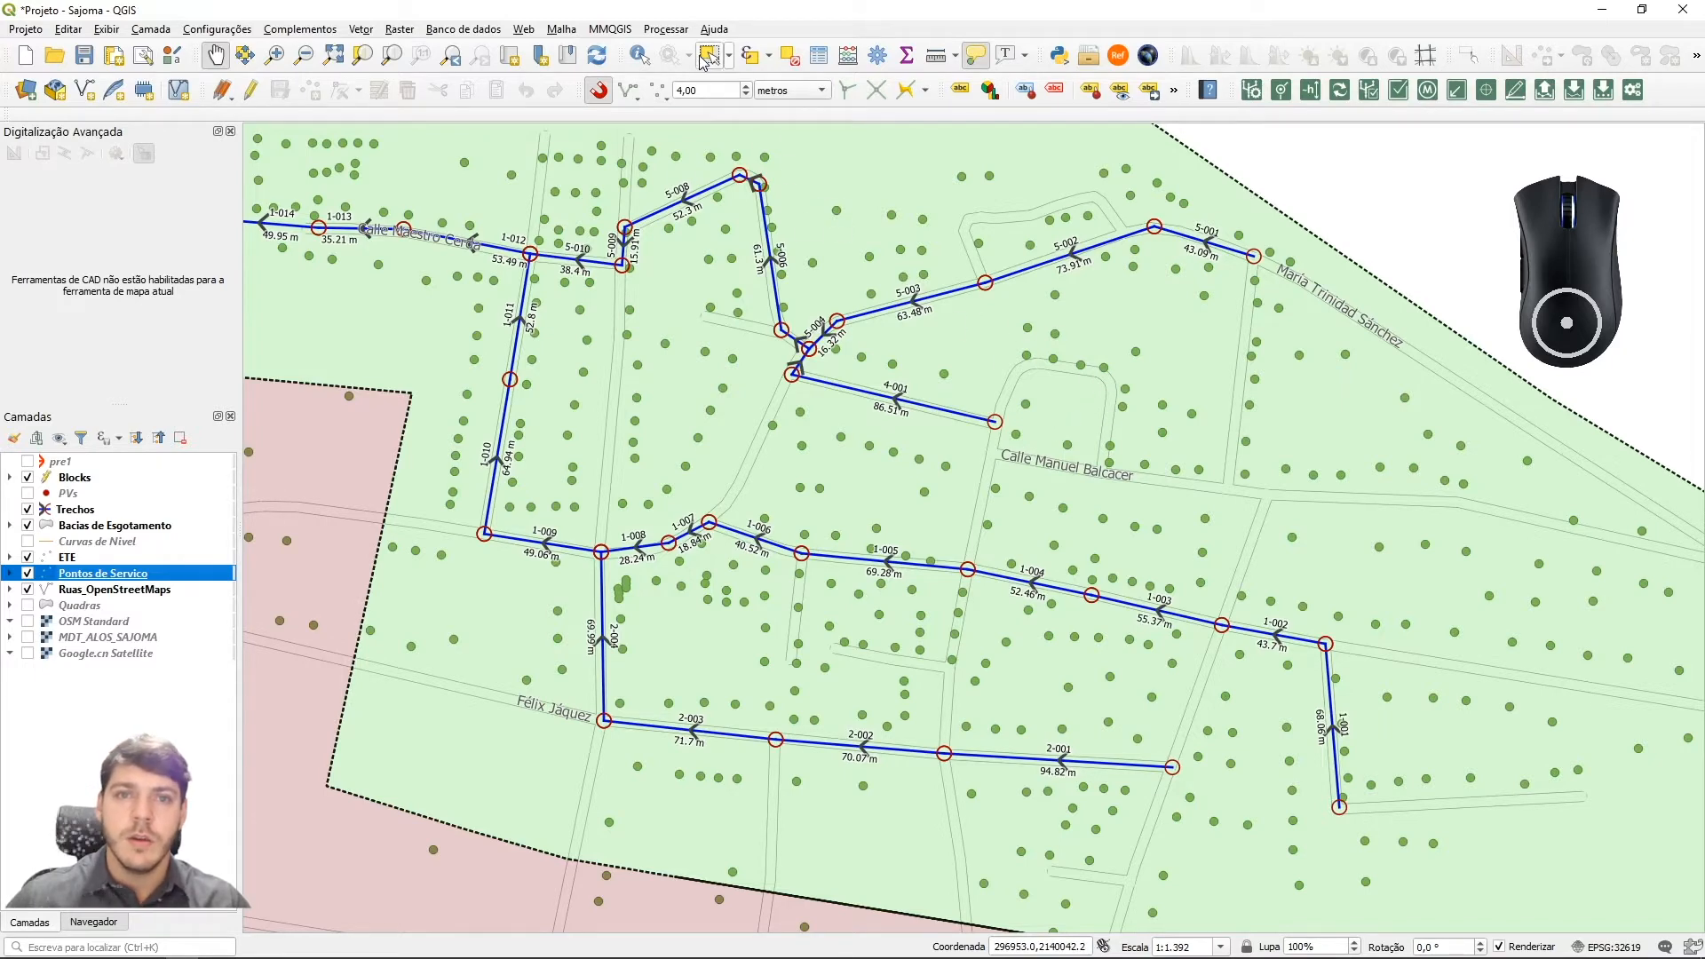
Select the service points in the block between sections 4-001 and 1-005 with rectangular areas, and clear the selection
left_click(709, 58)
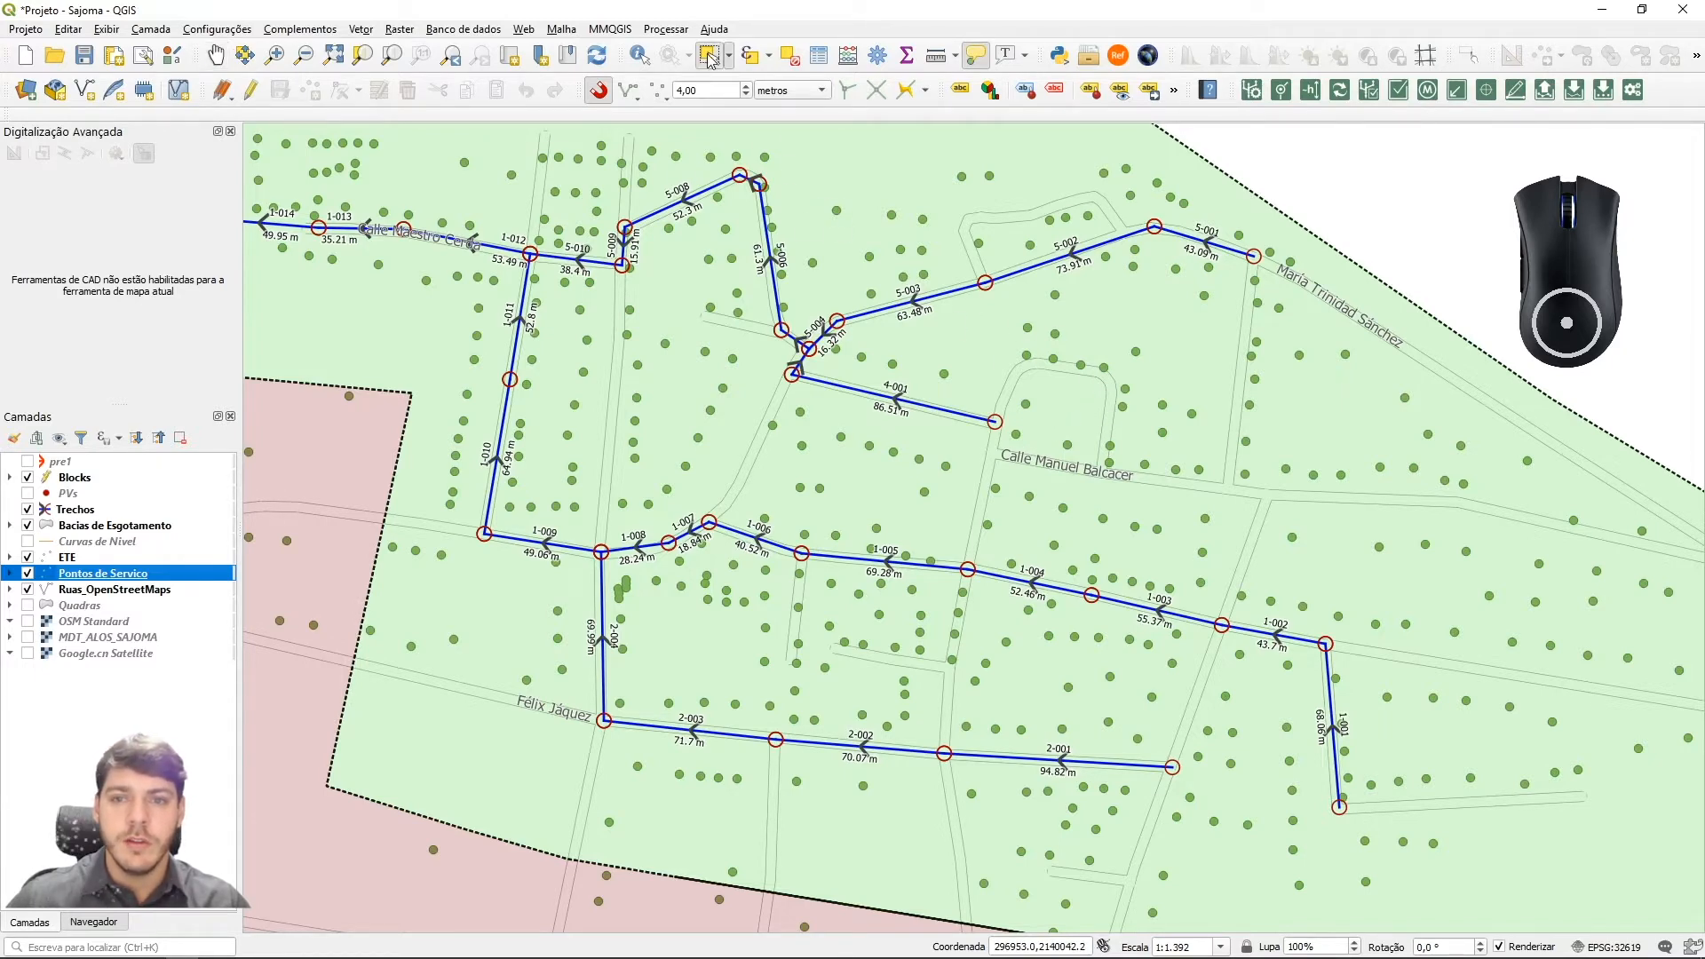
left_click_drag(739, 398, 884, 541)
left_click_drag(767, 434, 921, 566)
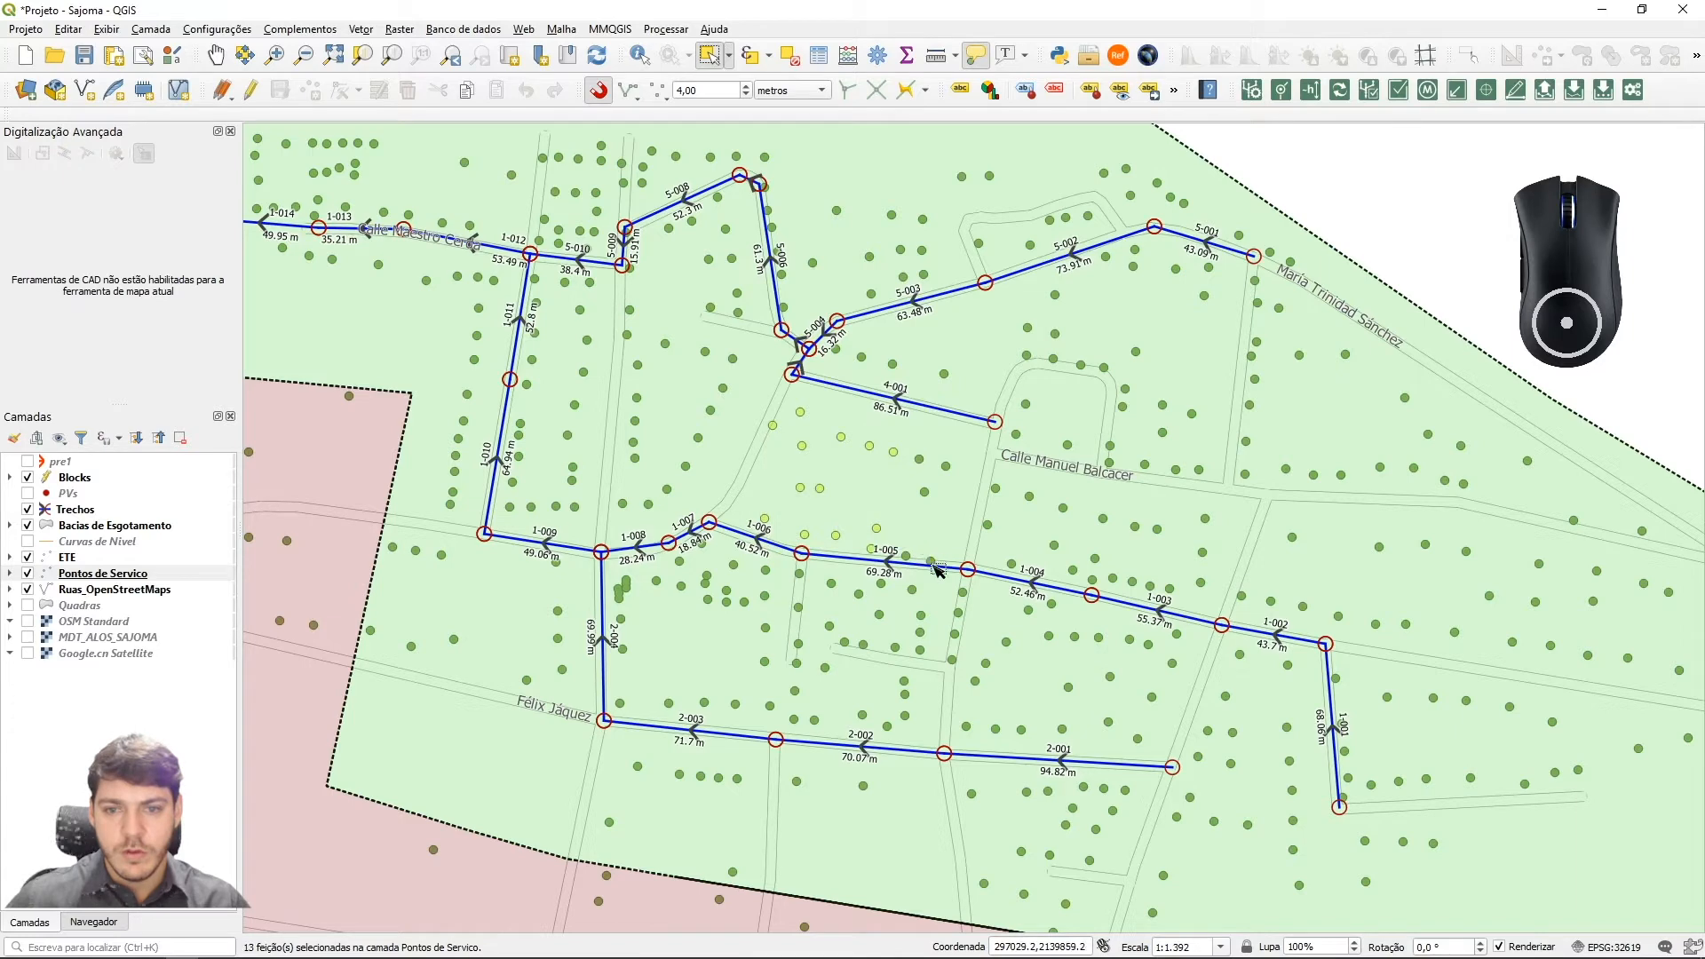
left_click_drag(872, 430, 961, 508)
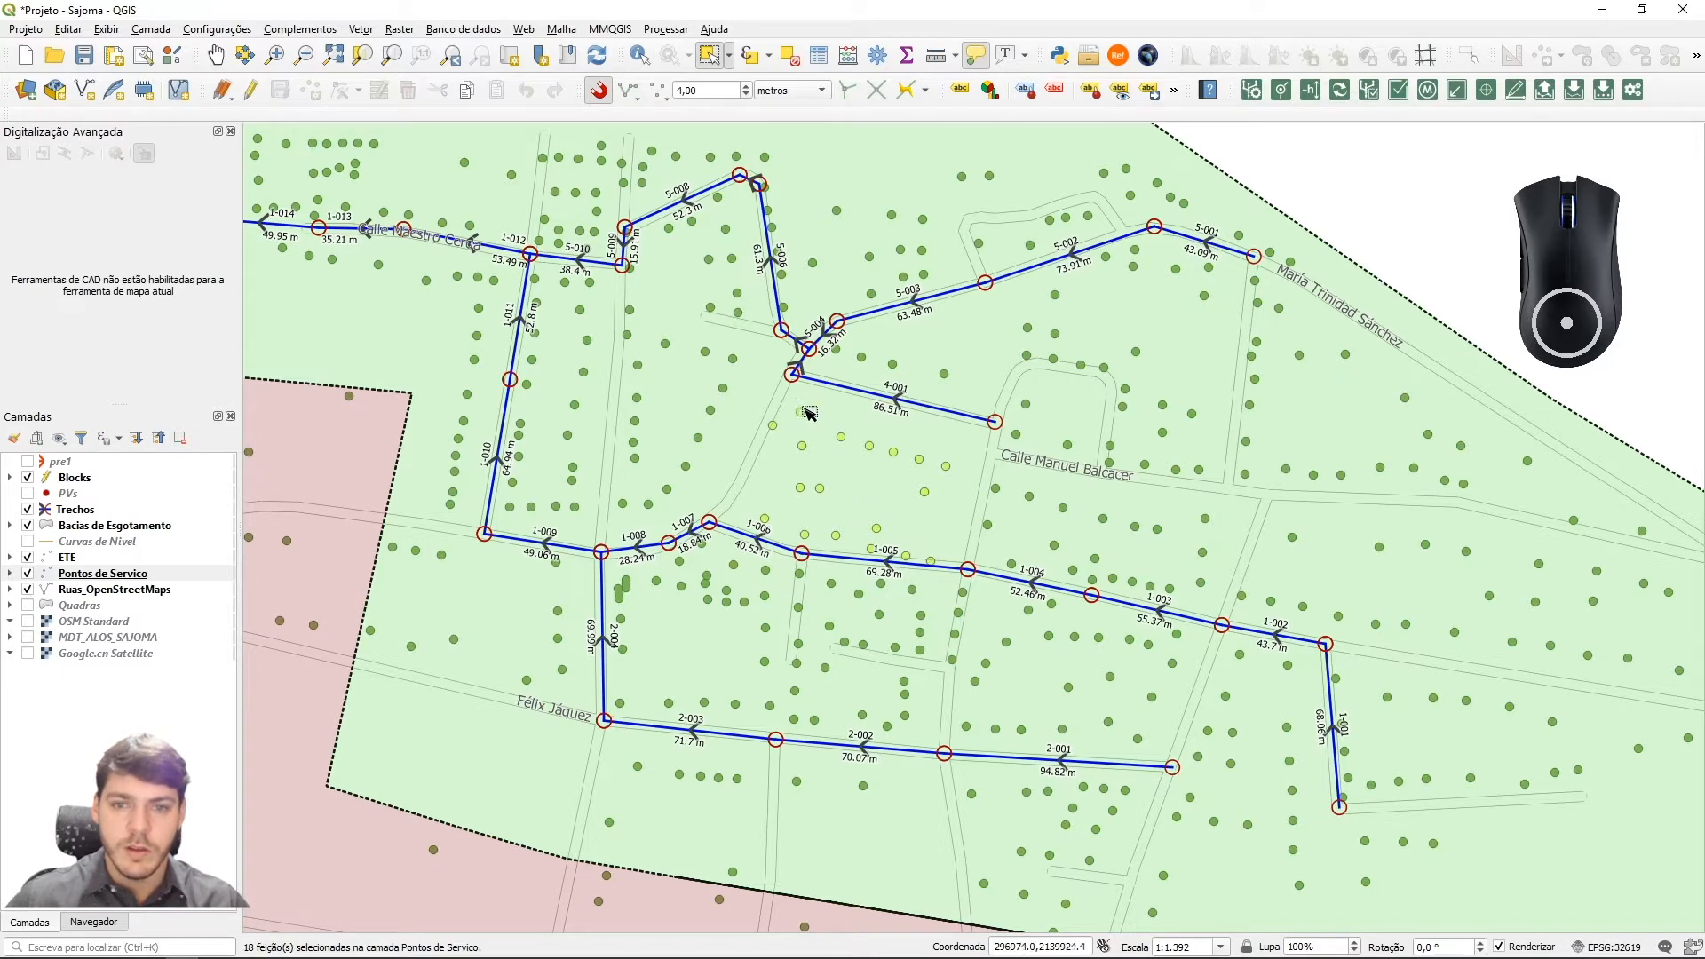
left_click(912, 437)
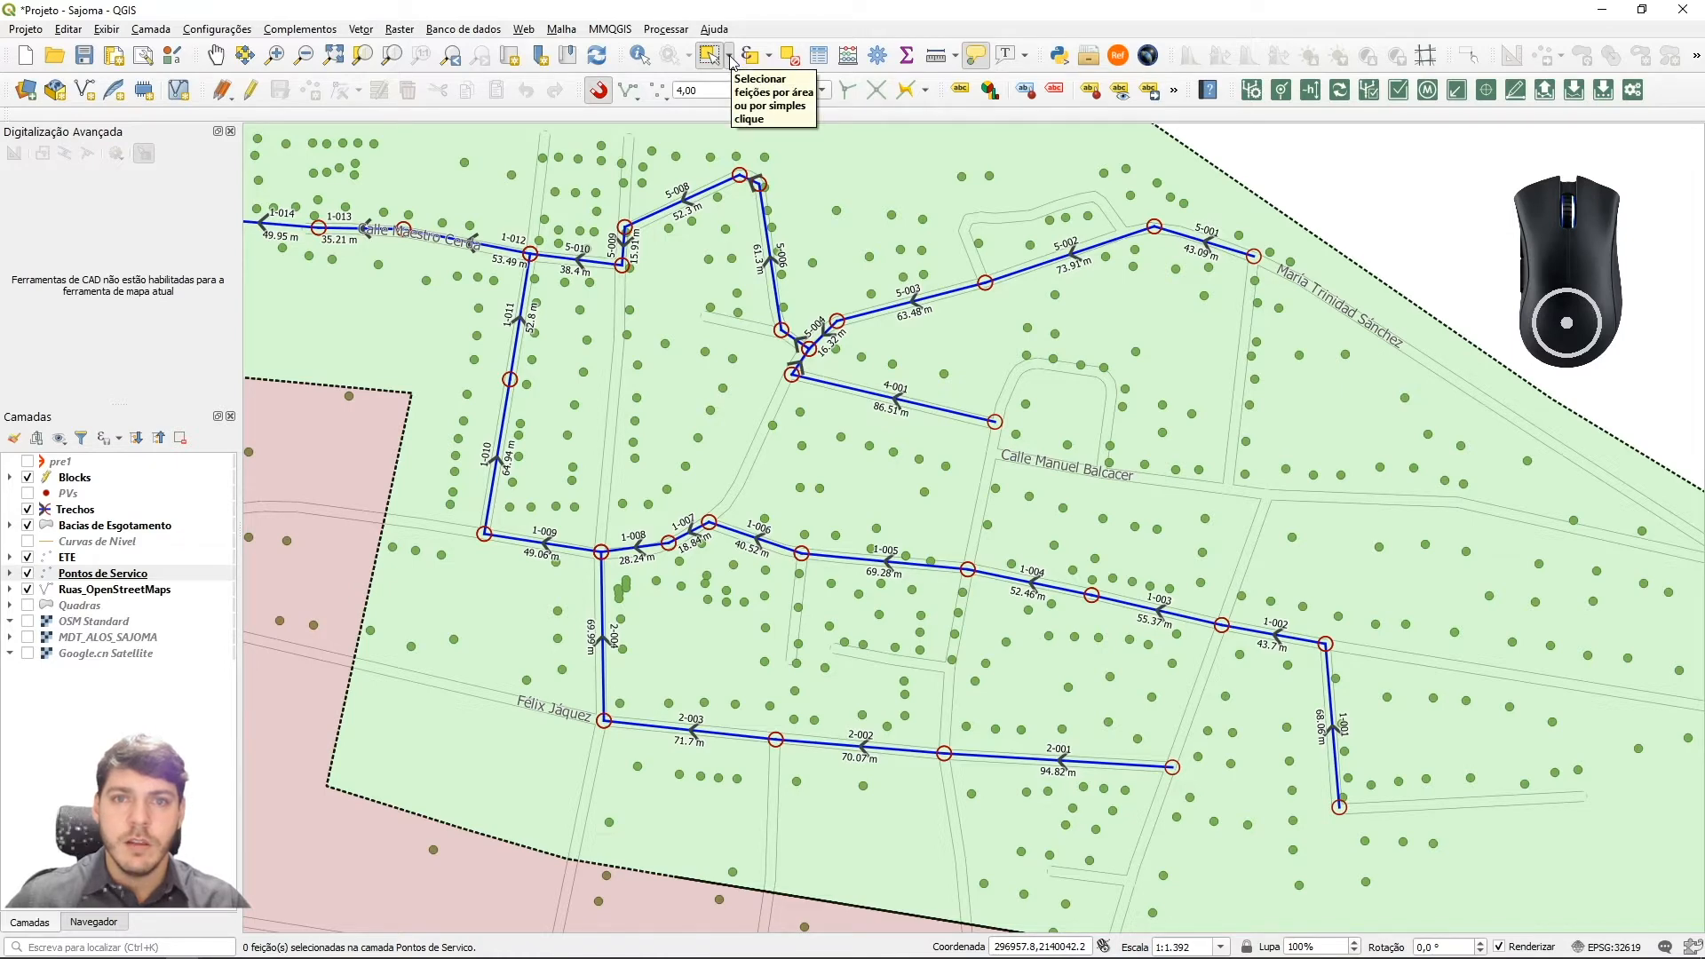
Select the service points between sections 4-001, 1-005 and 1-006 with a polygon around the block, and deselect them
left_click(730, 57)
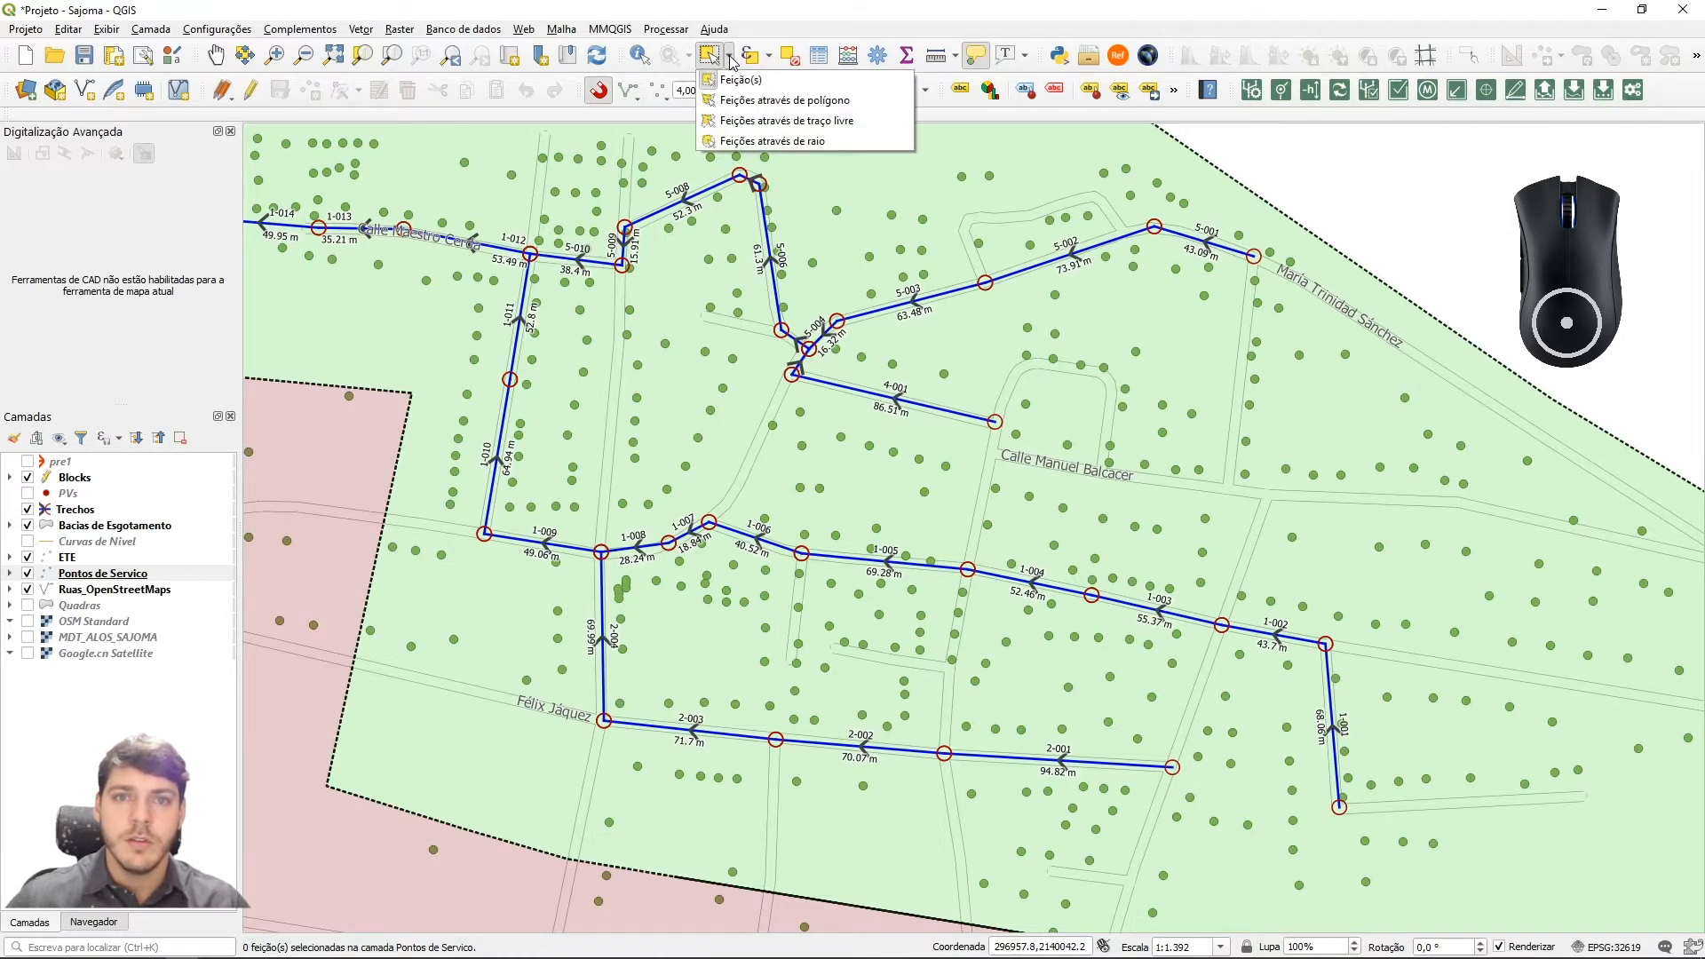
left_click(761, 101)
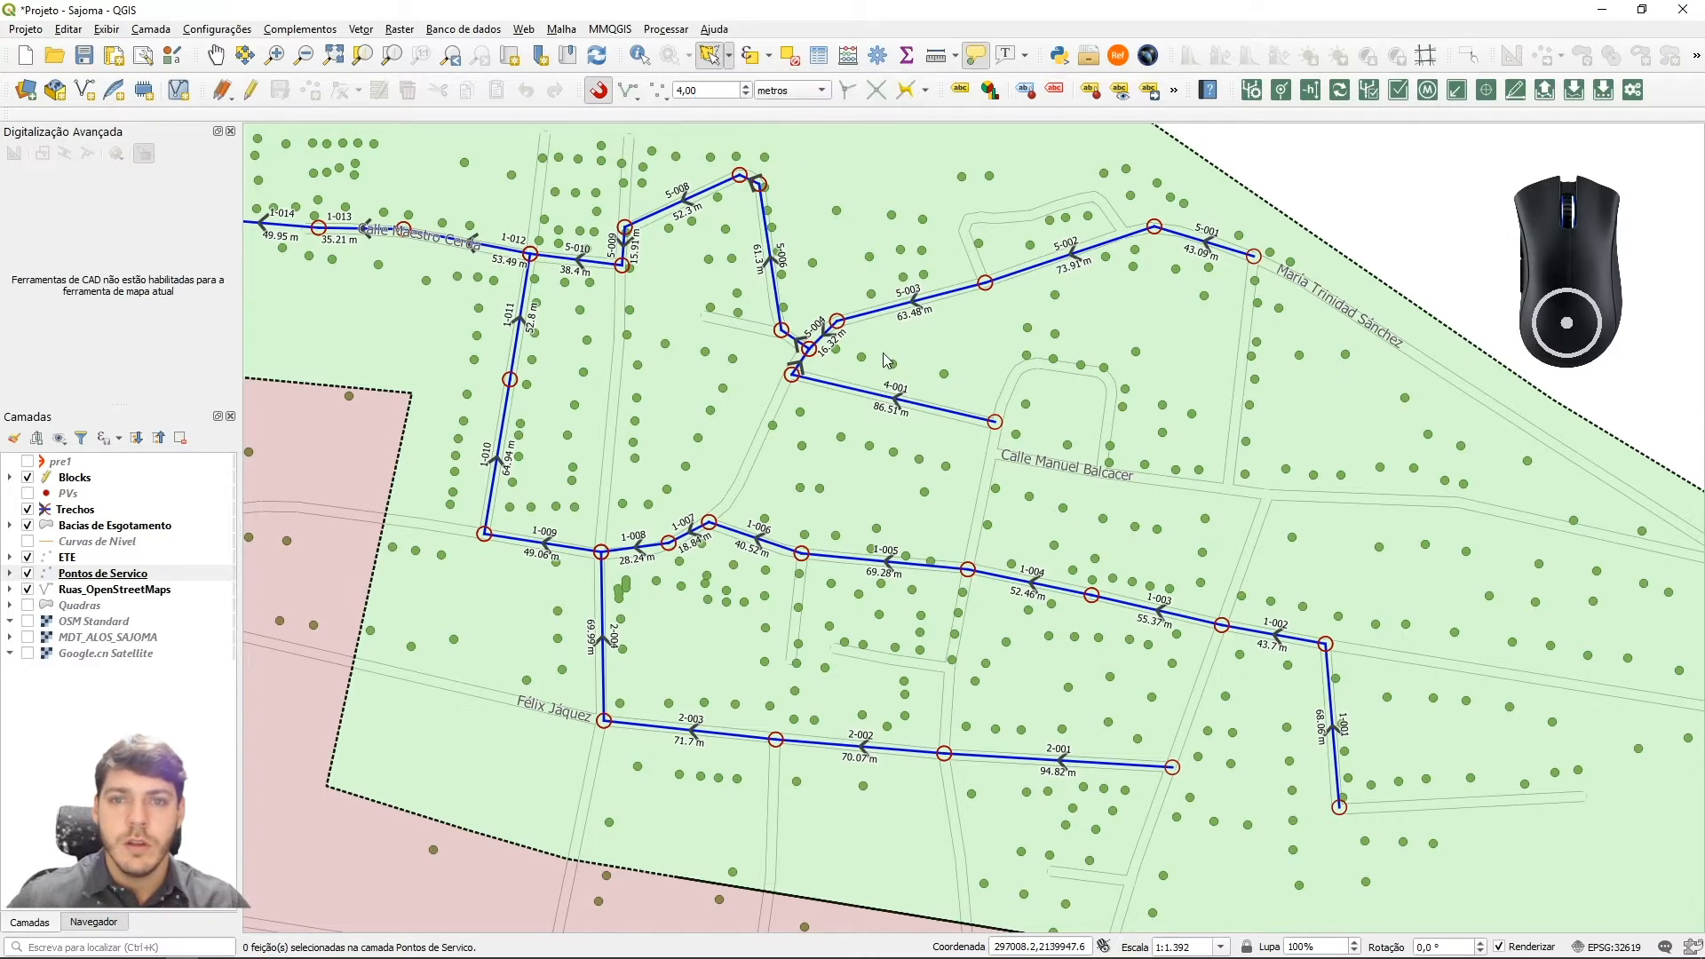
left_click(759, 472)
left_click(754, 416)
left_click(799, 388)
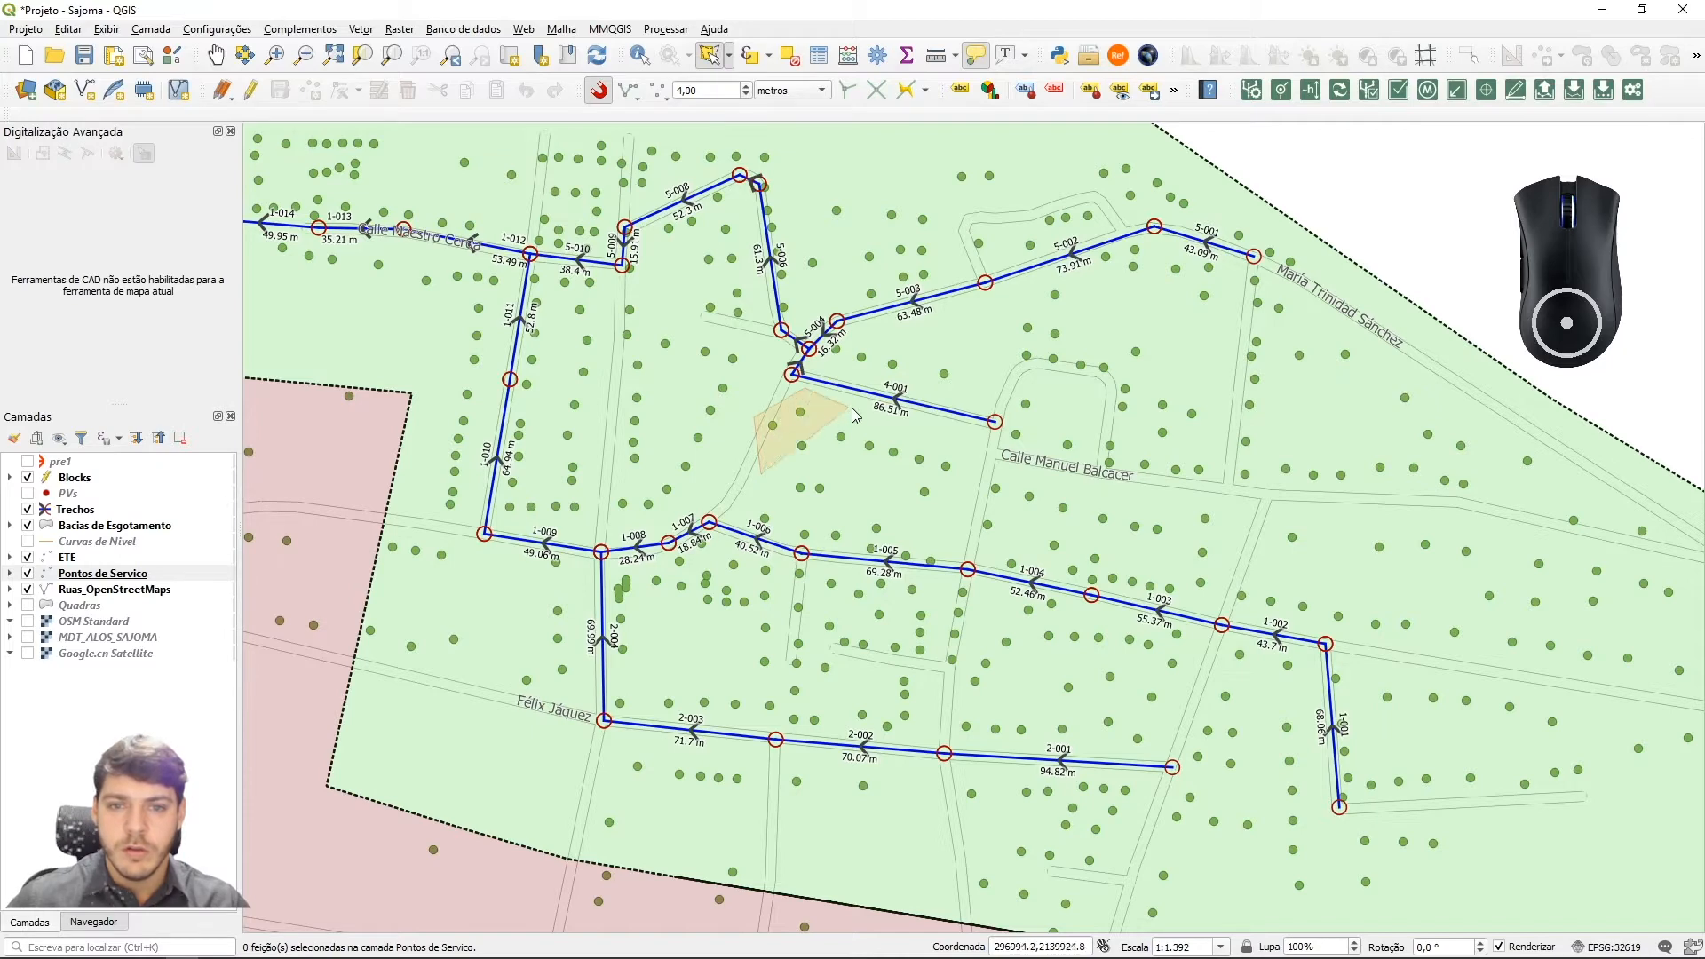
left_click(979, 463)
left_click(944, 562)
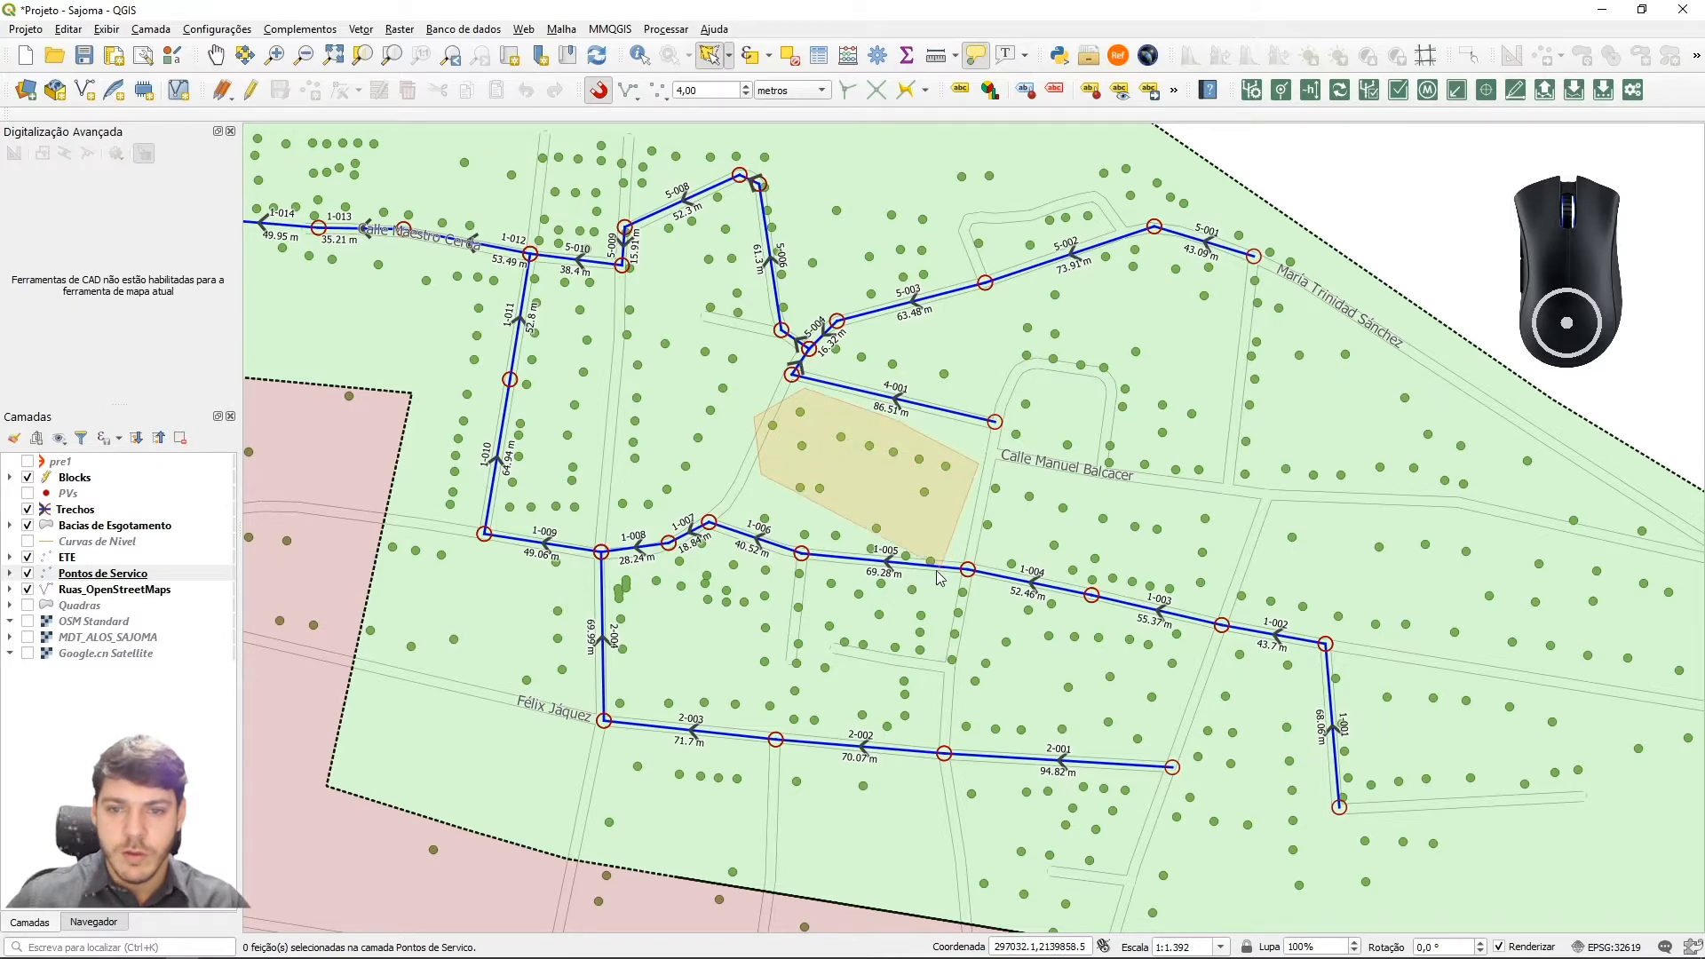
left_click(715, 519)
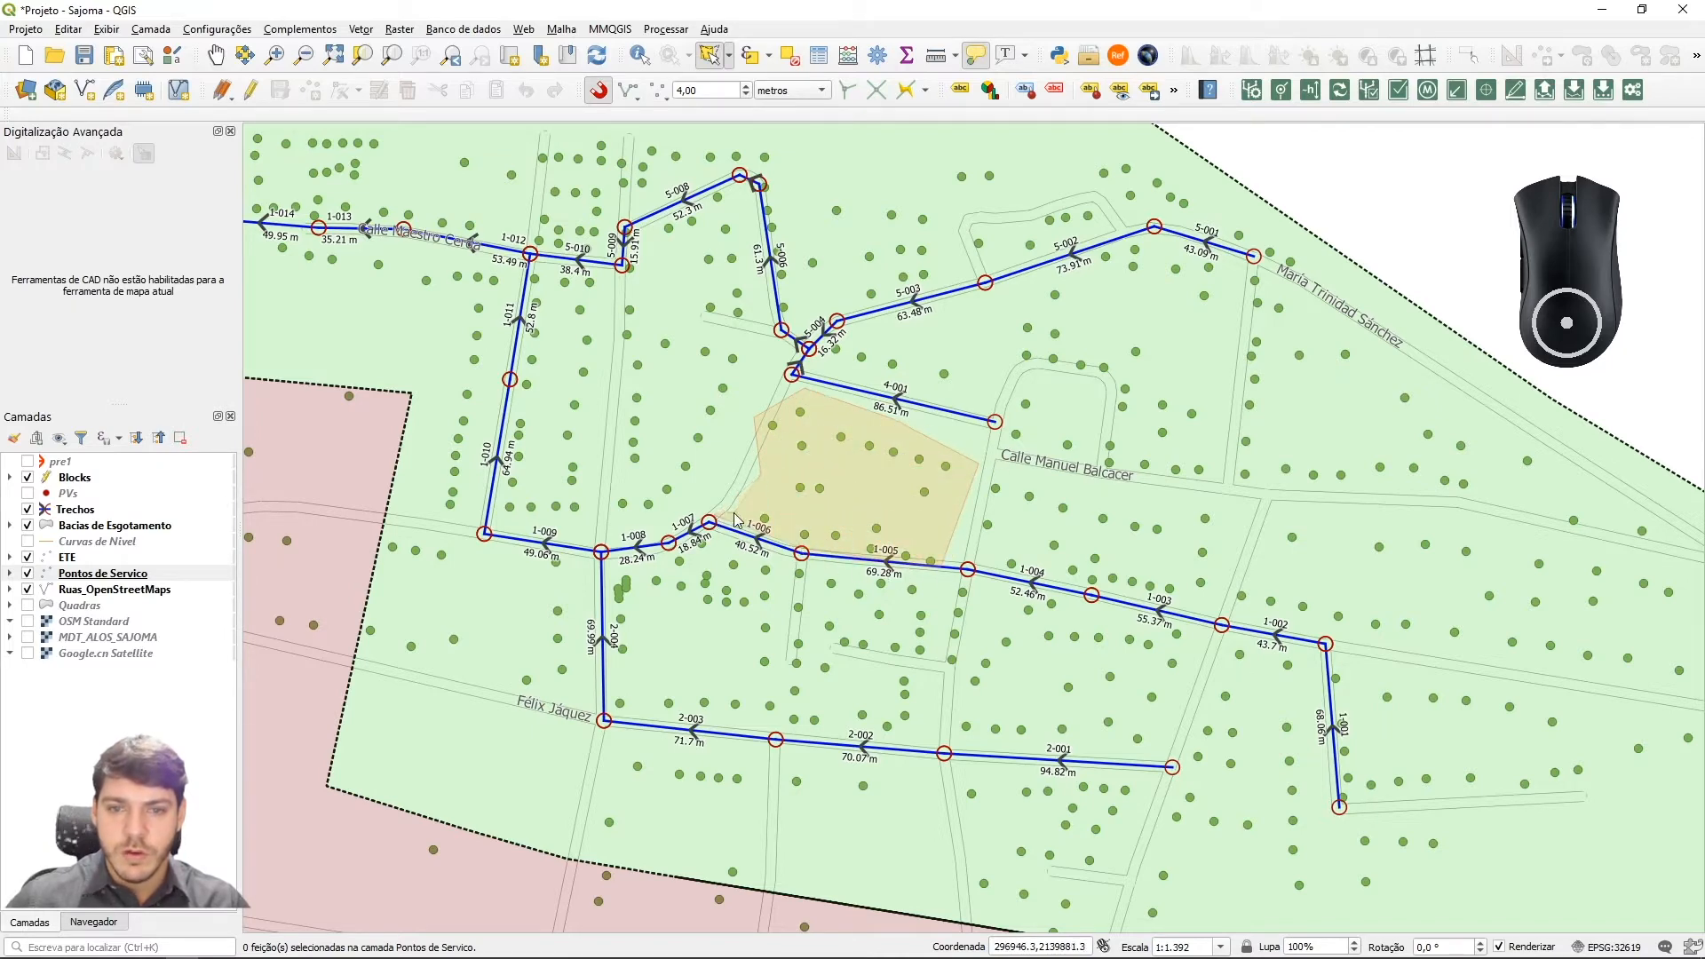
right_click(735, 486)
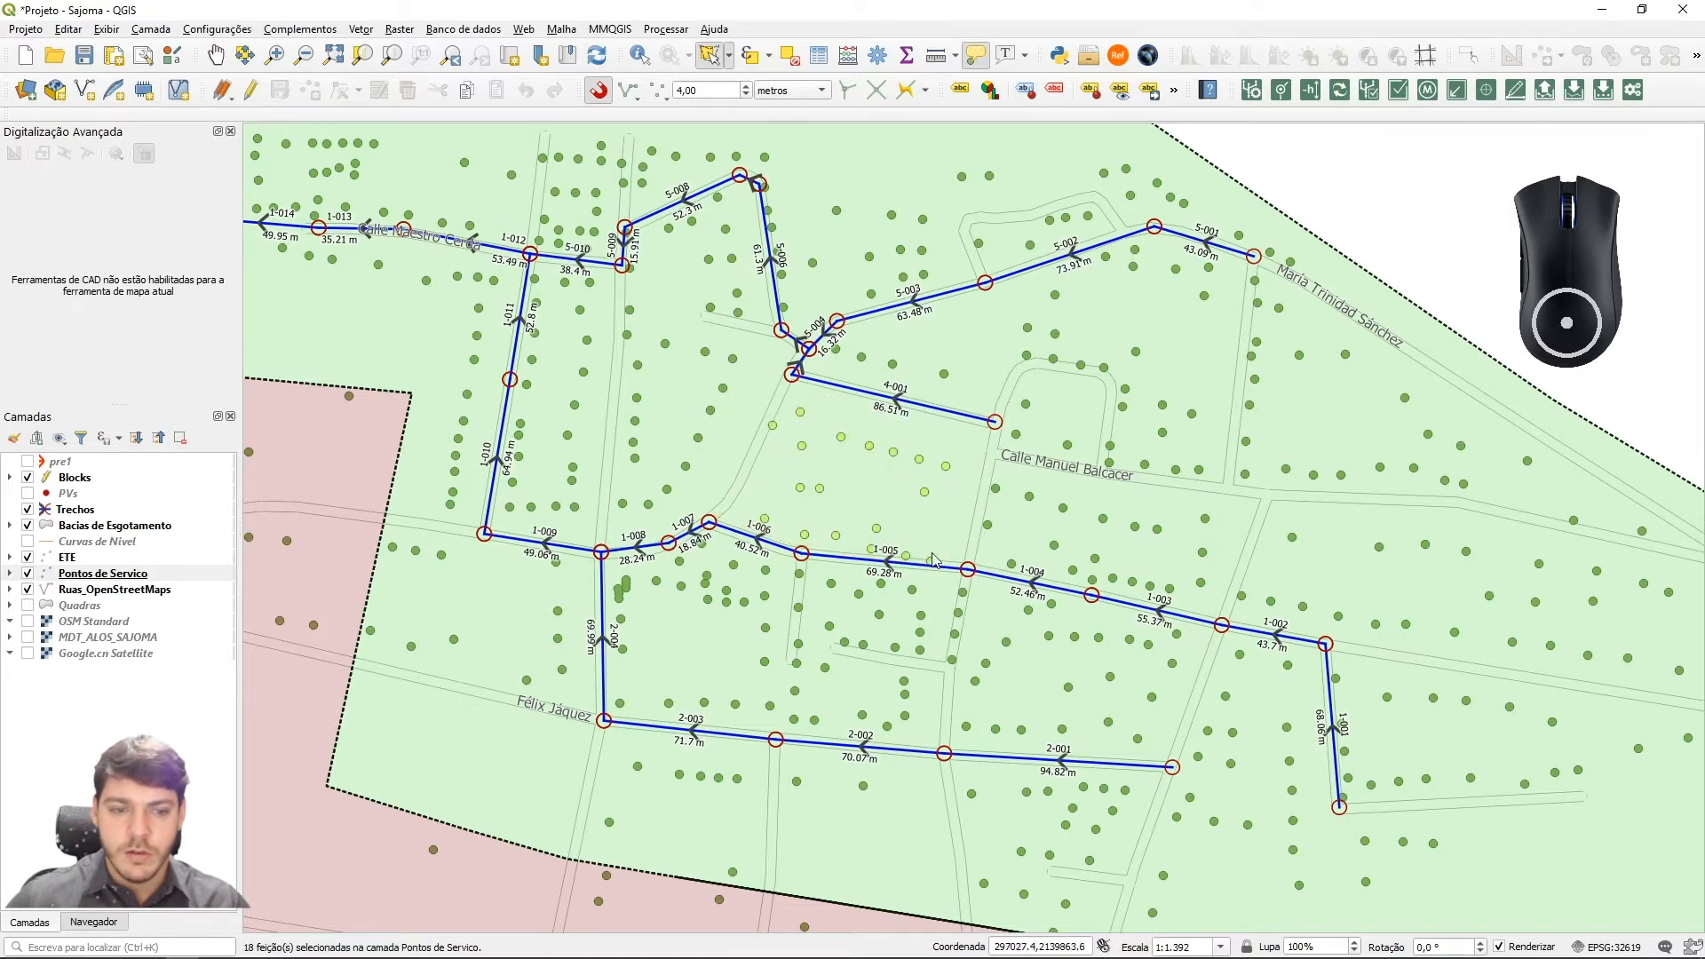
left_click(791, 57)
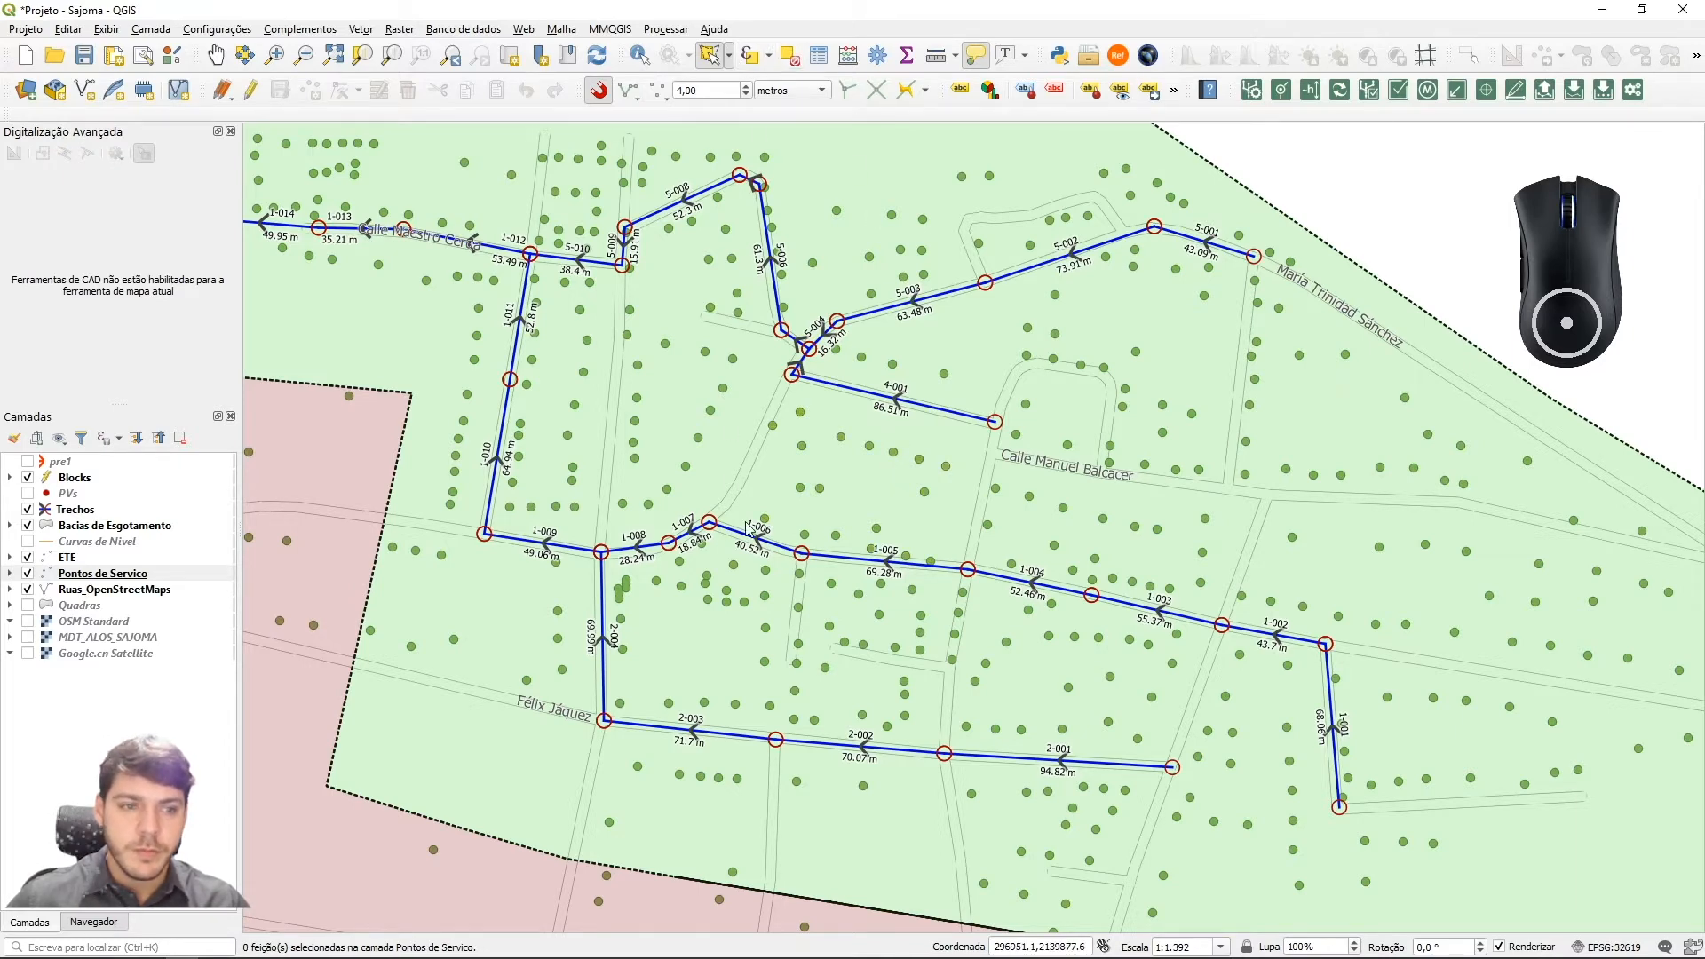
Show the Quadras layer and select the block polygon north of section 5-003
left_click(79, 607)
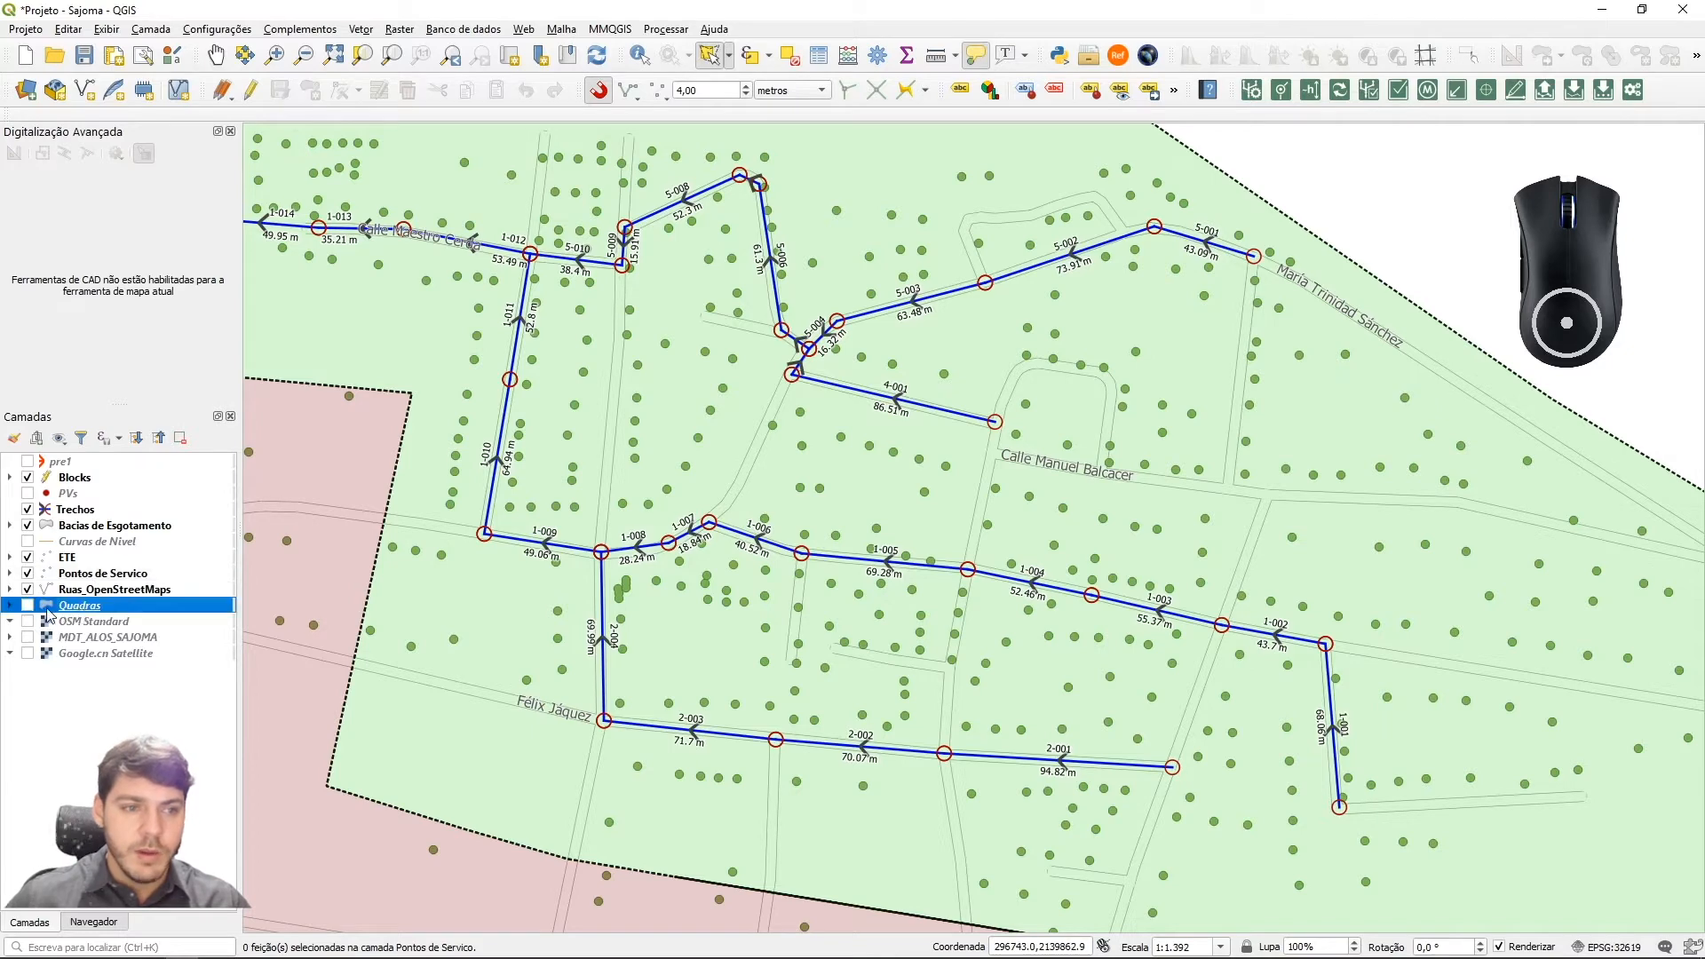
left_click(25, 606)
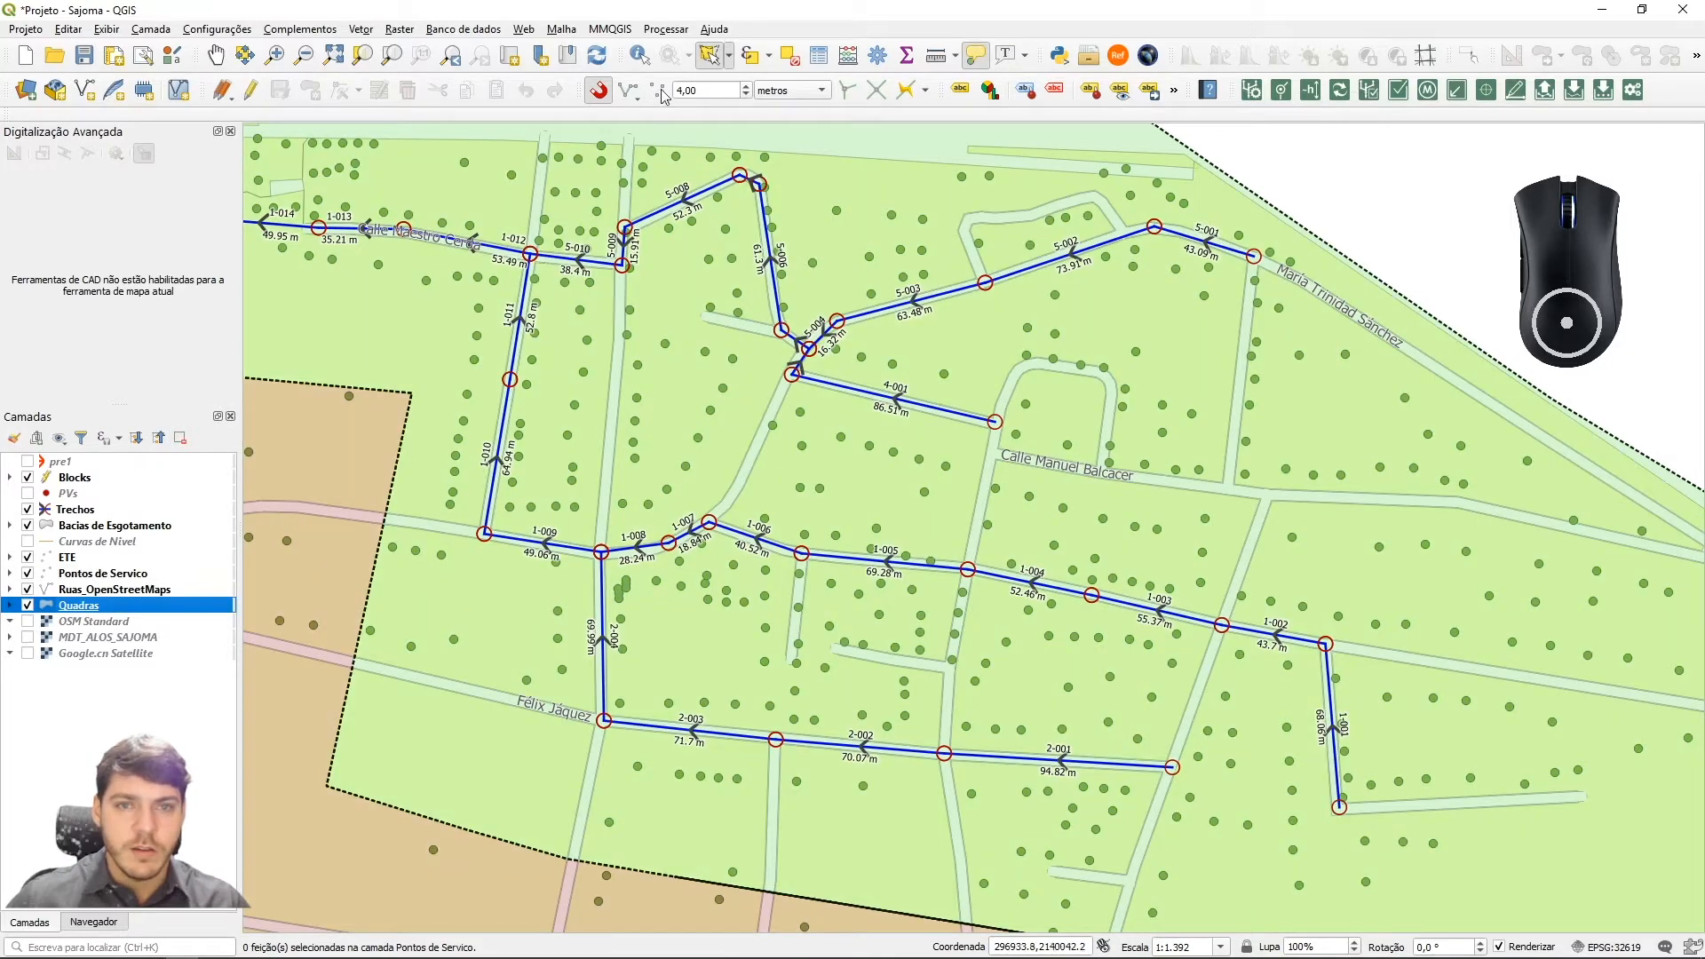
left_click(726, 61)
left_click(750, 78)
left_click(923, 526)
left_click(880, 260)
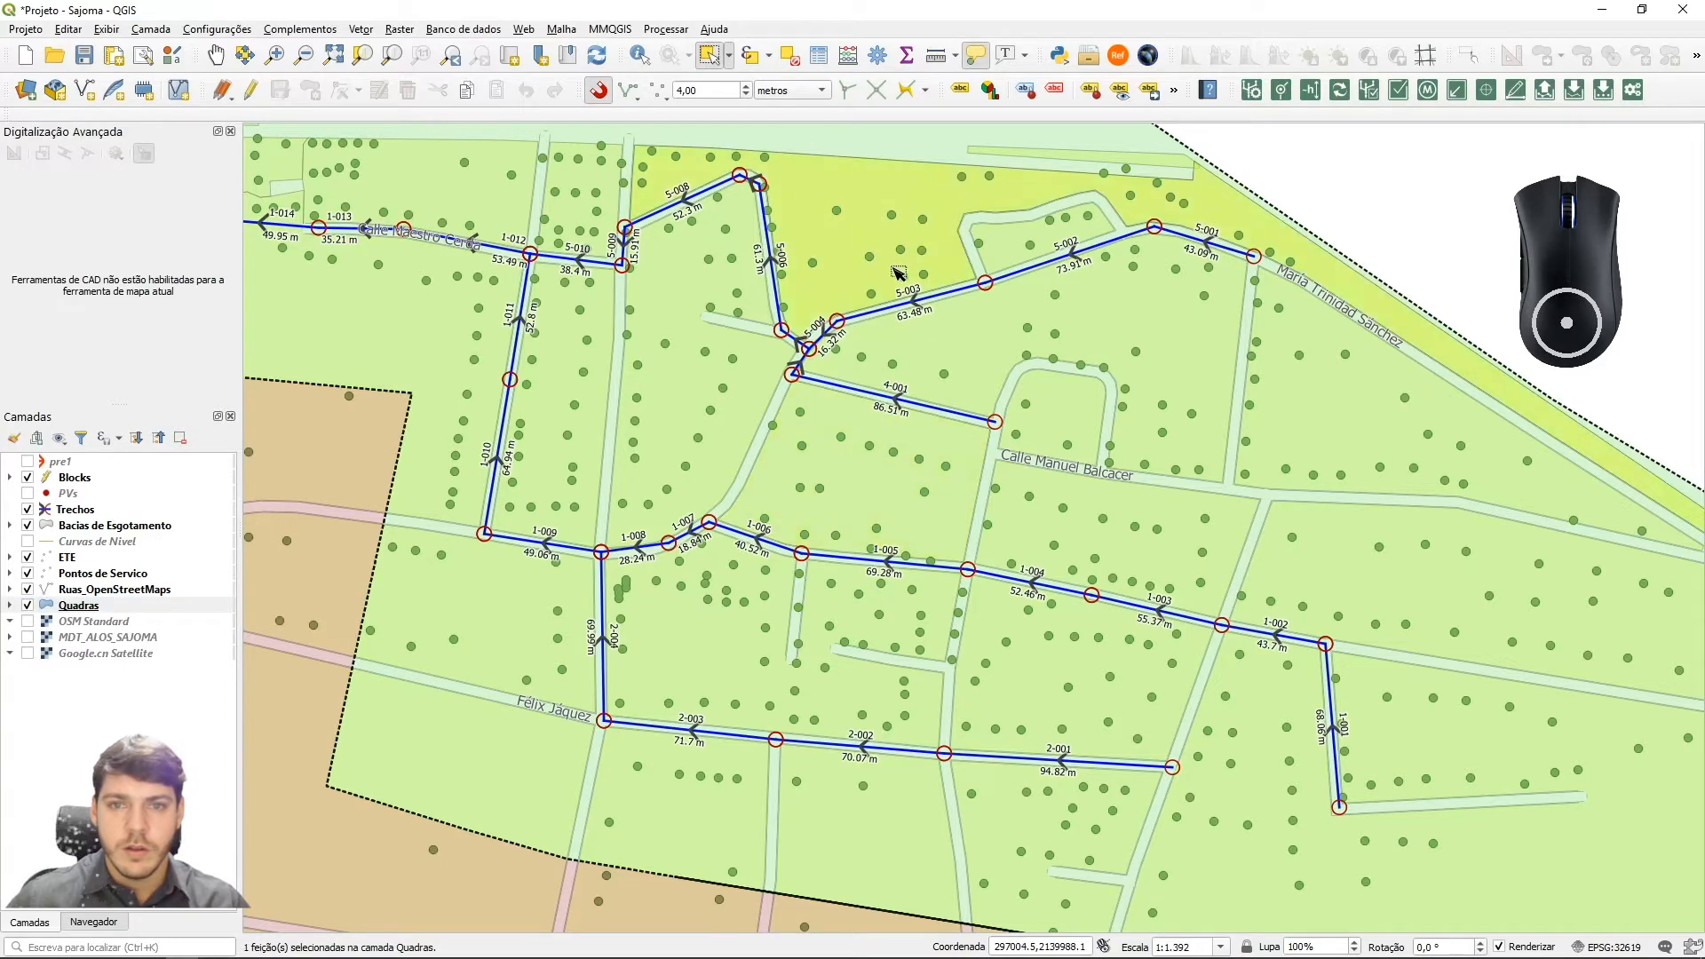
Select block polygons of the Quadras layer one after another, including the one between sections 4-001 and 1-005, and clear the selection
left_click(1021, 327)
left_click(1069, 411)
left_click(895, 473)
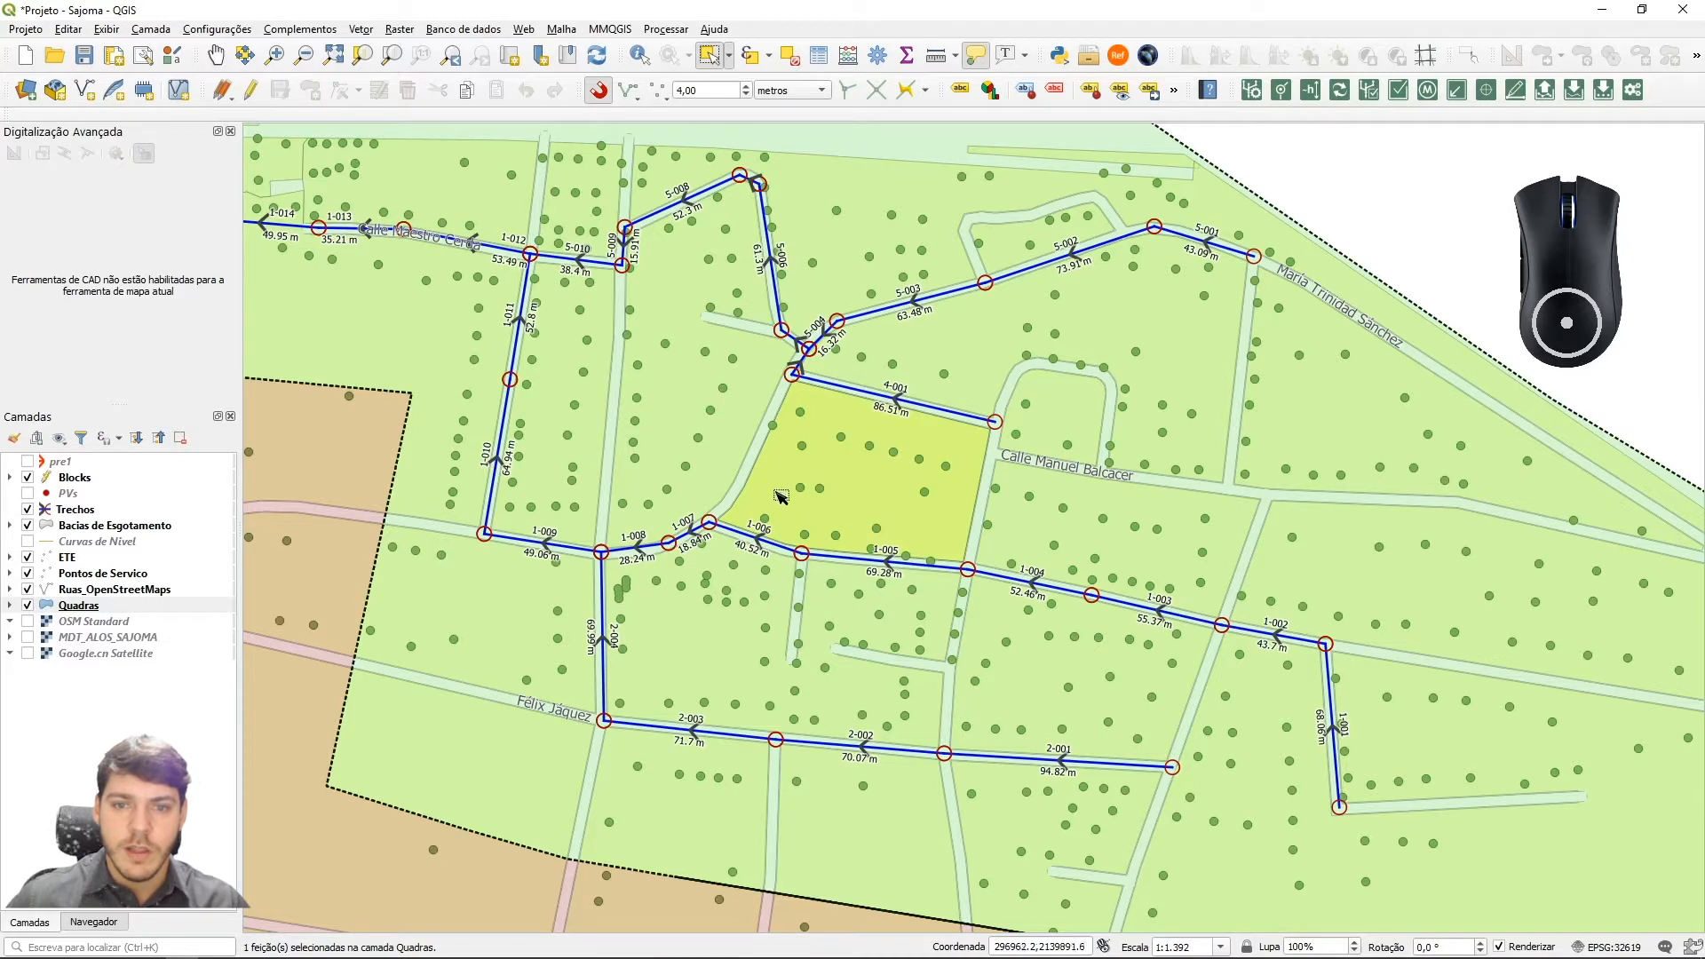
left_click(863, 556)
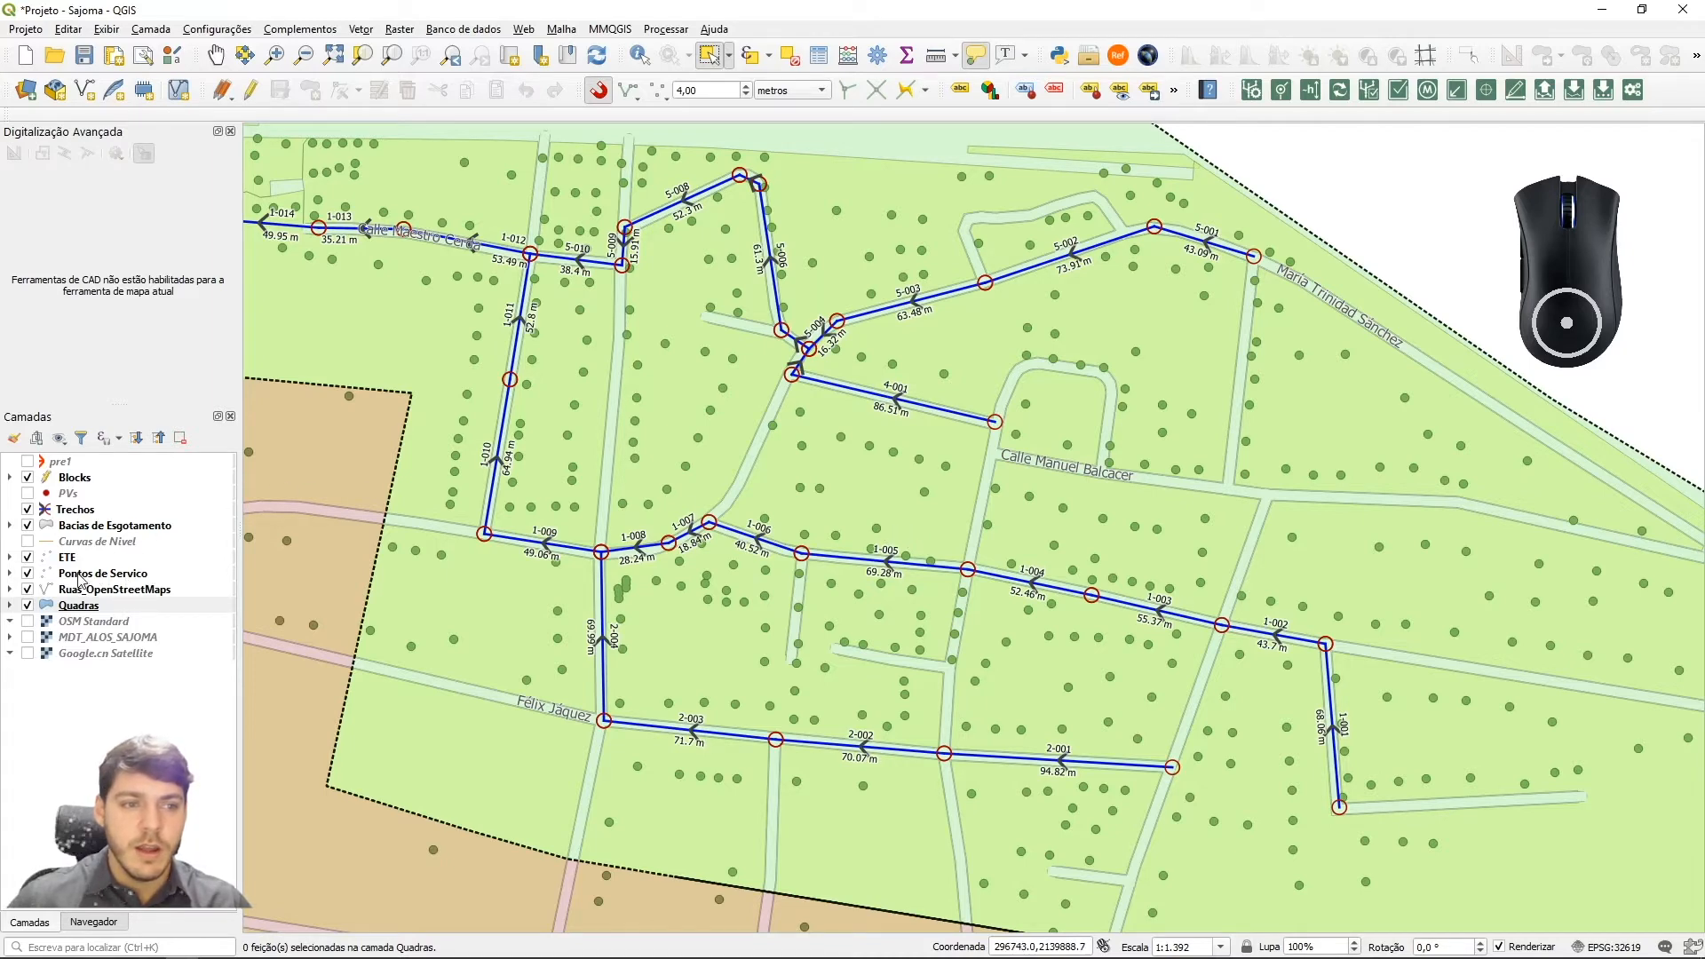
Select the Pontos de Serviço points in the block between sections 4-001 and 1-005, using its Quadras (123) polygon as the selection area
left_click(75, 582)
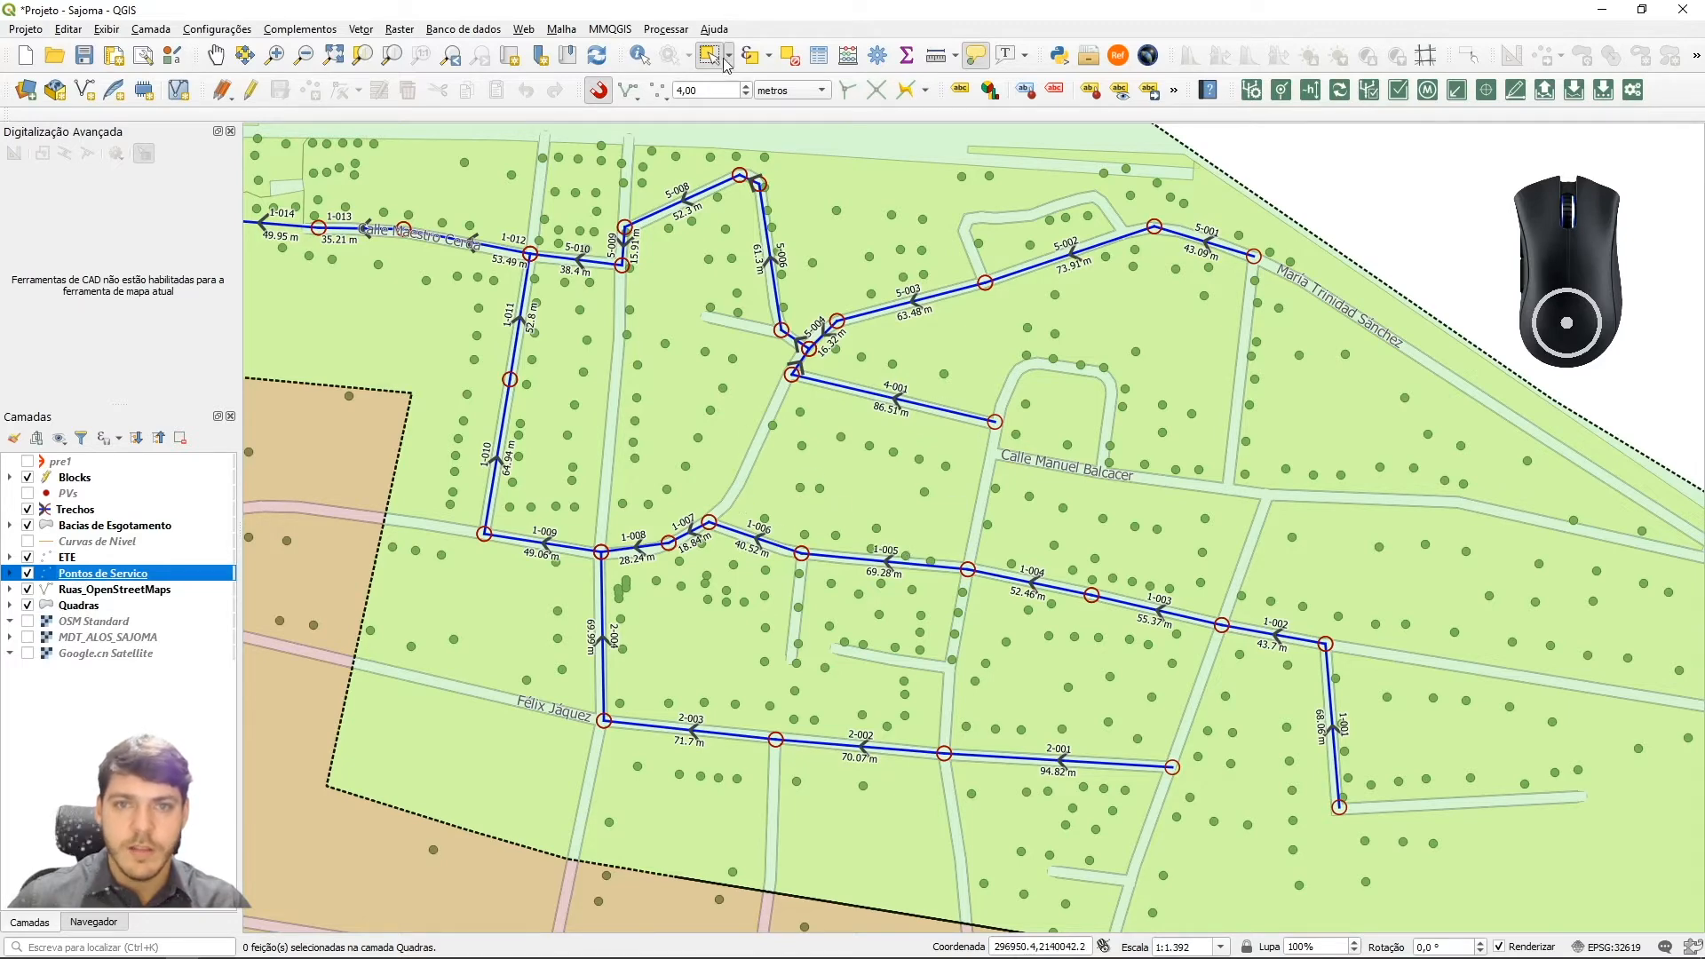
left_click(730, 57)
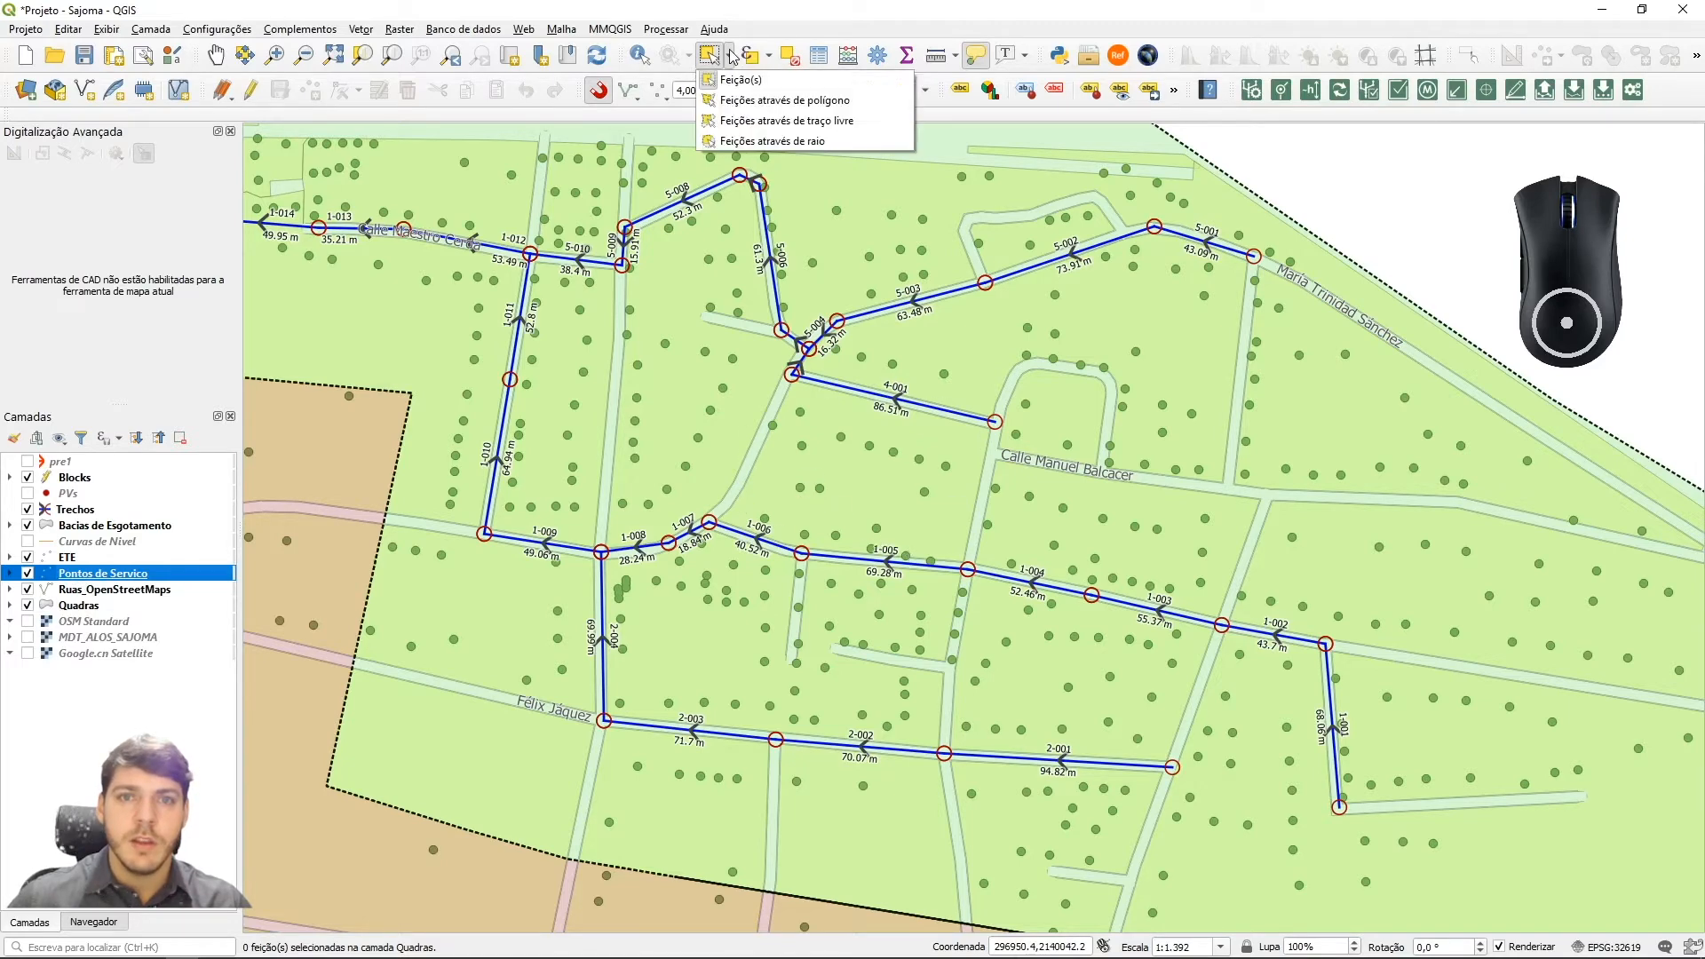
left_click(789, 103)
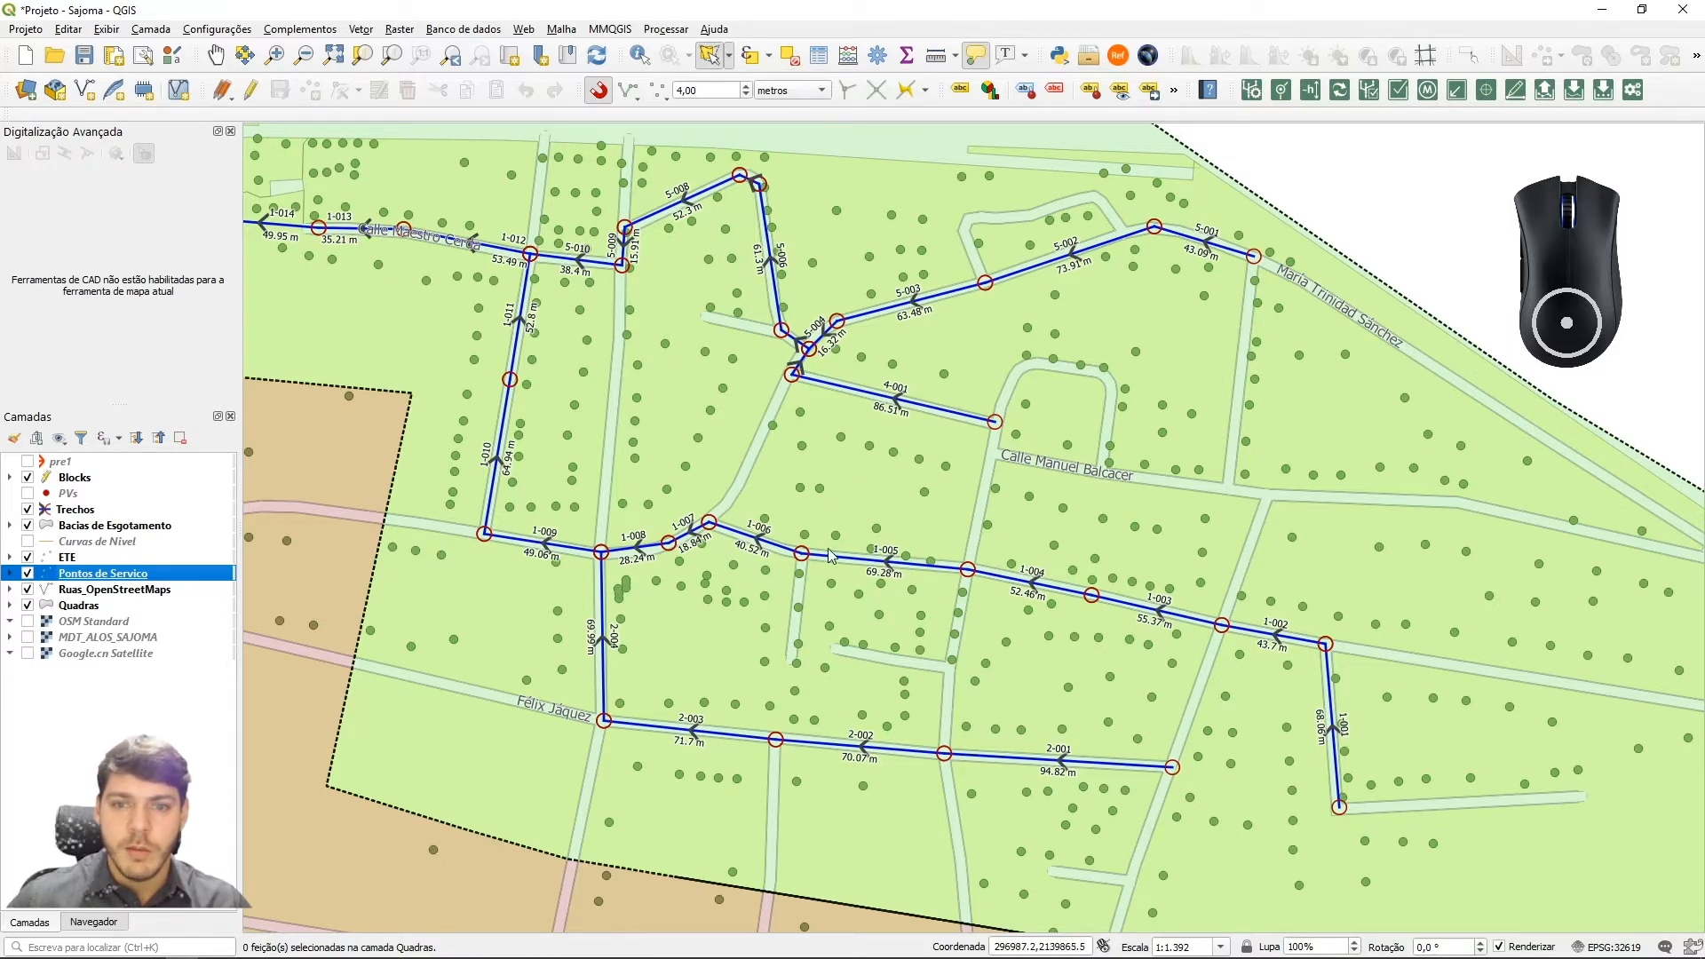
right_click(858, 487)
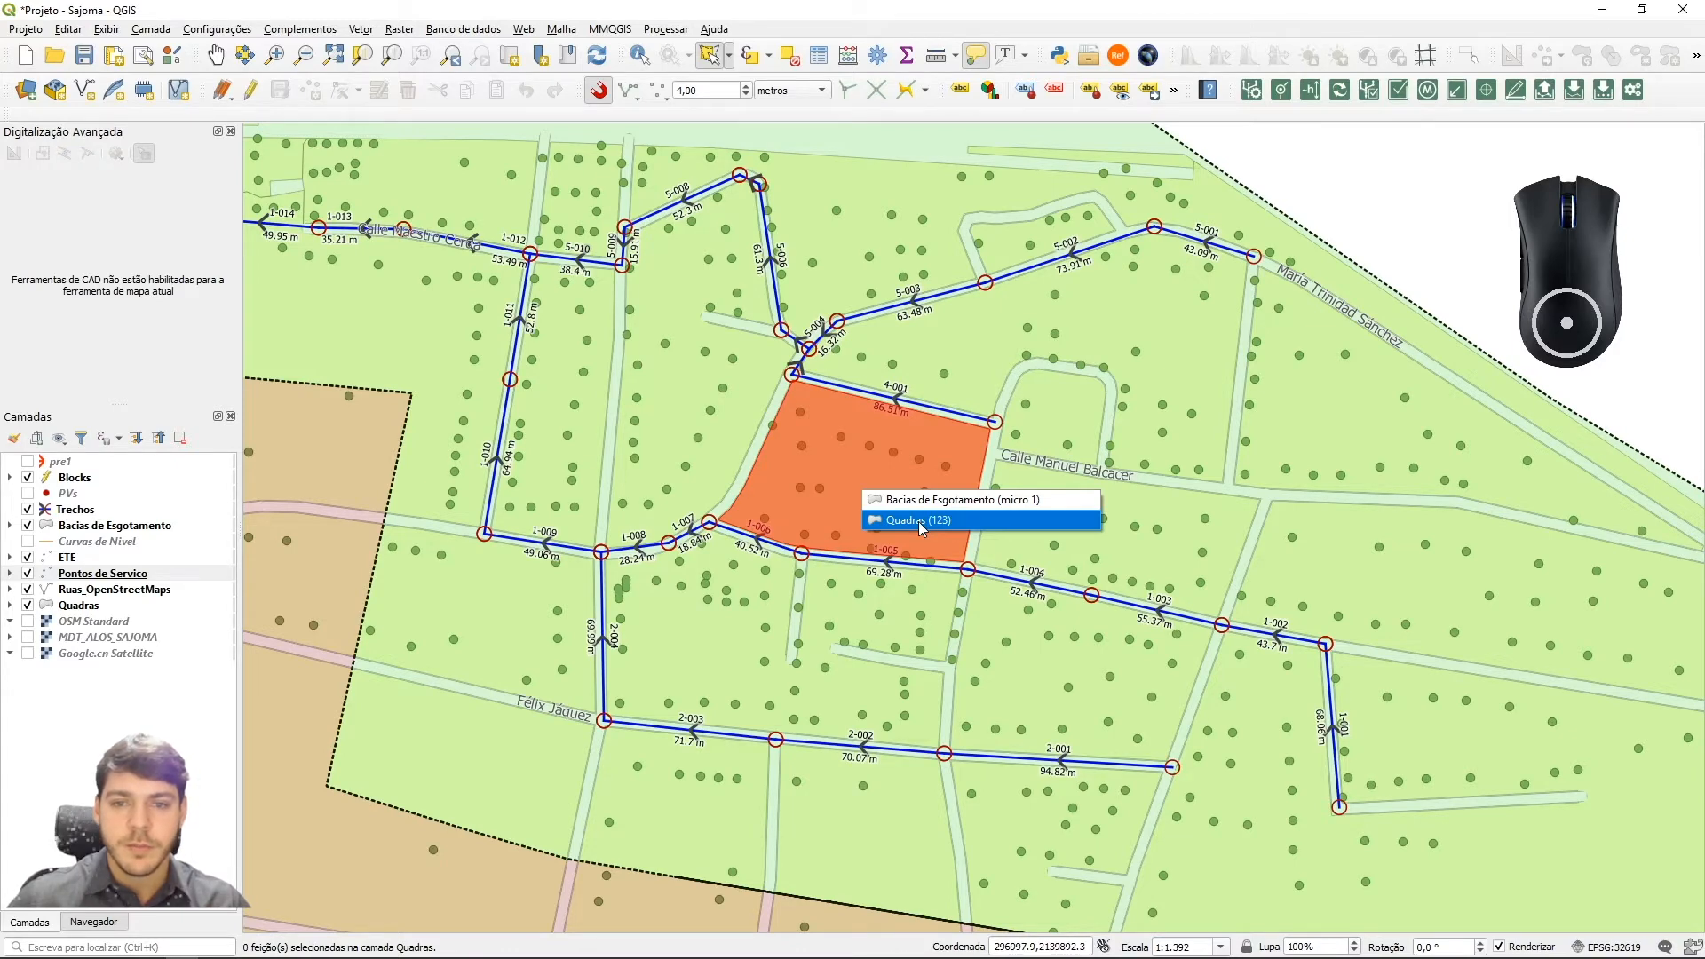
left_click(920, 523)
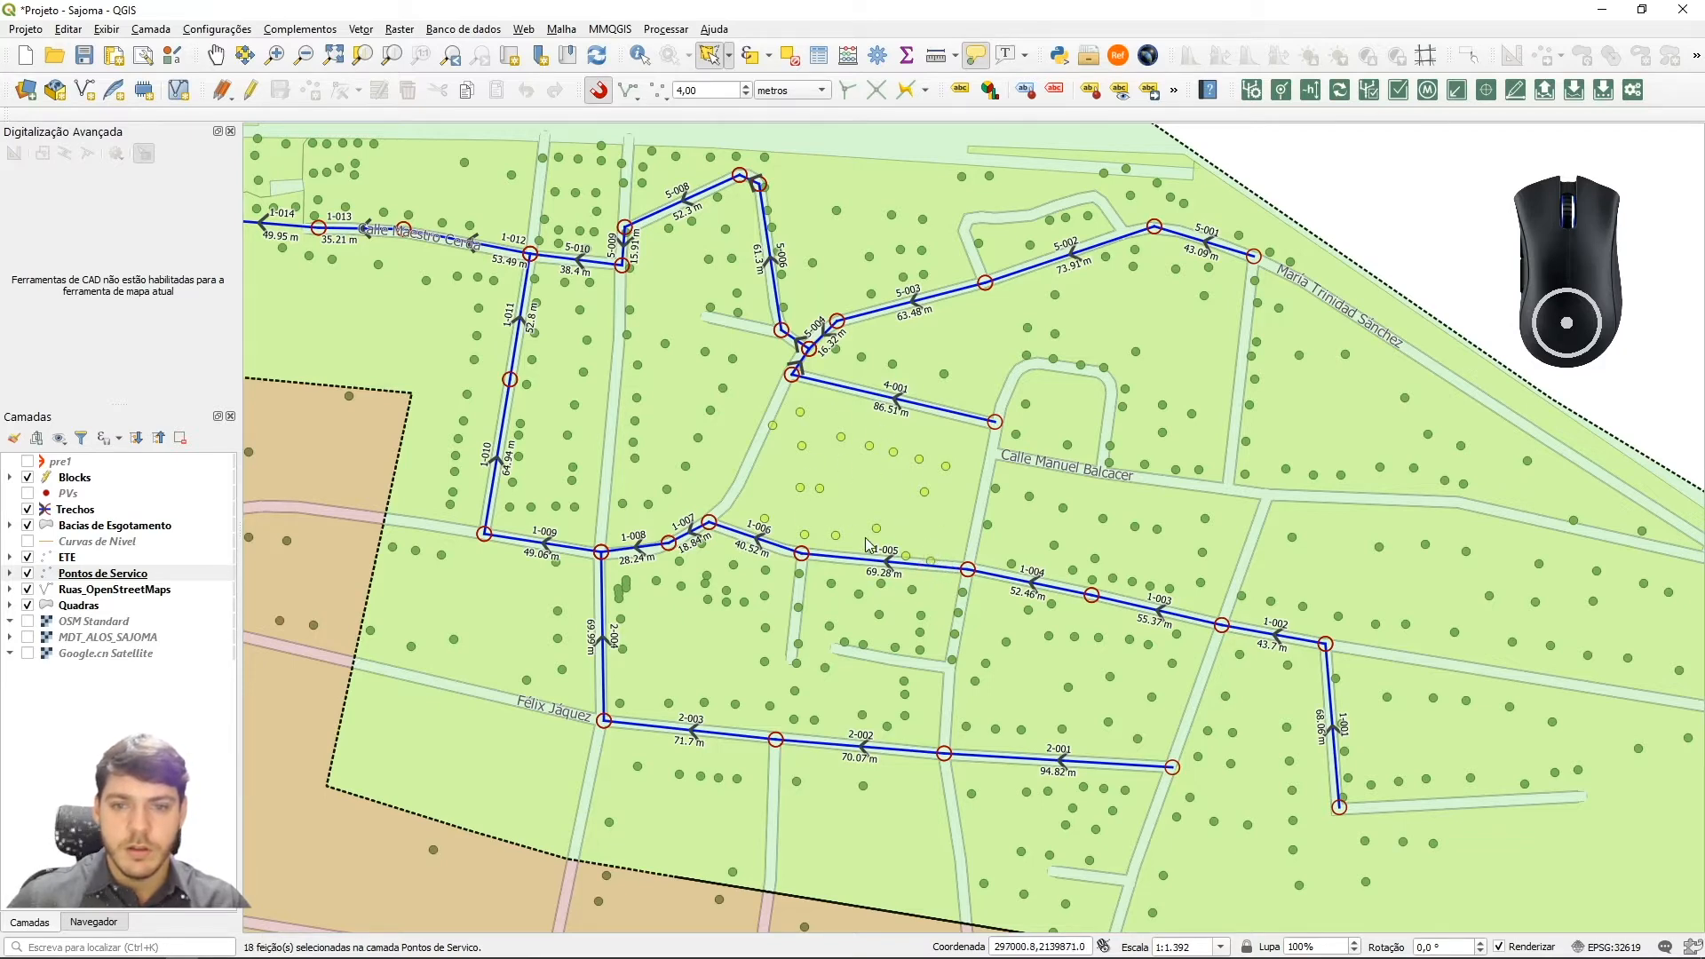
Select the service points of the block south of section 5-002 through its existing polygon, and add the missed points near the curved street
right_click(1154, 342, "shift")
left_click(1204, 364)
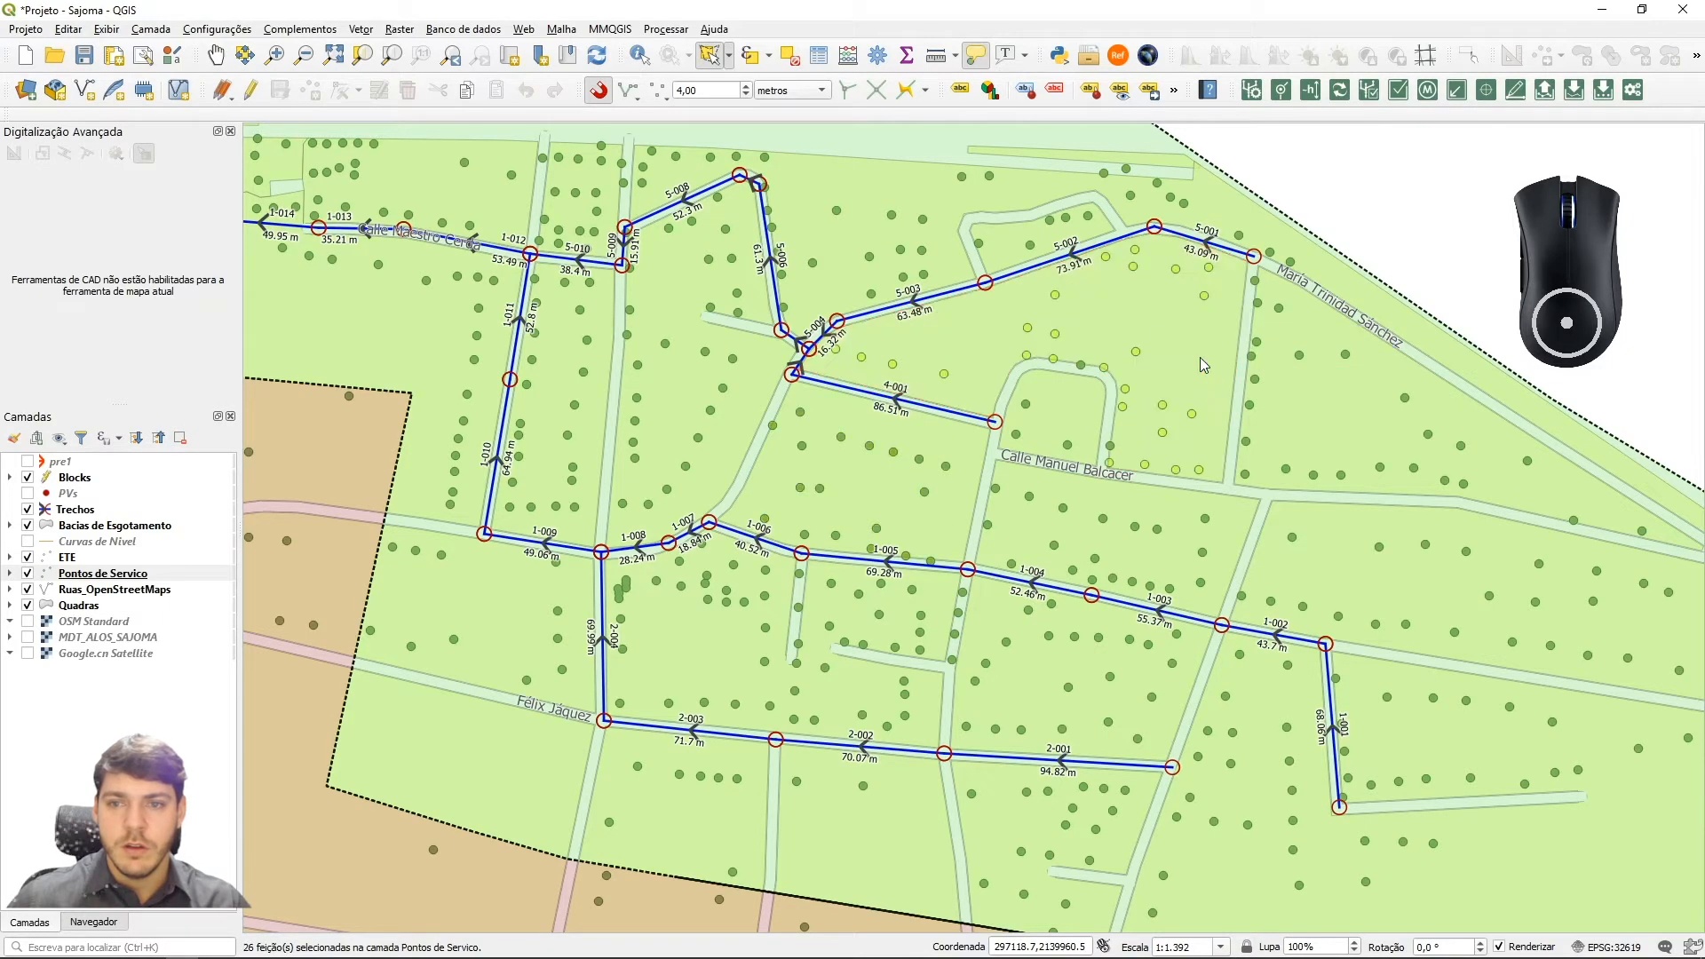
left_click(1080, 364, "shift")
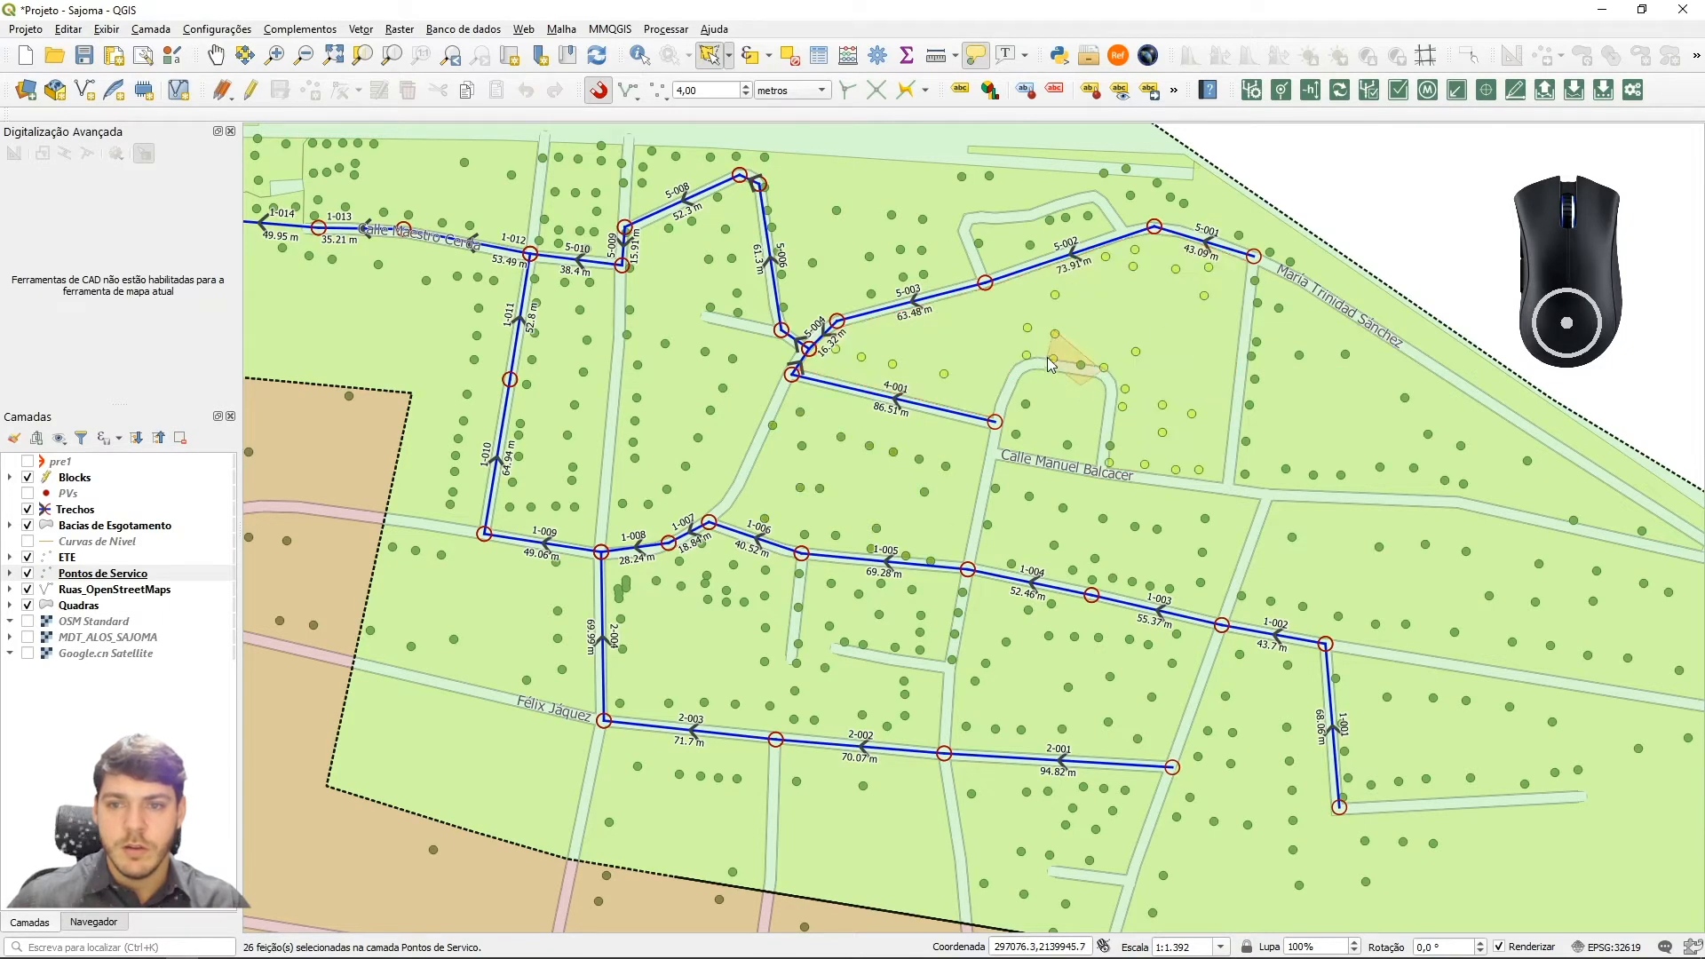
left_click(1111, 445, "shift")
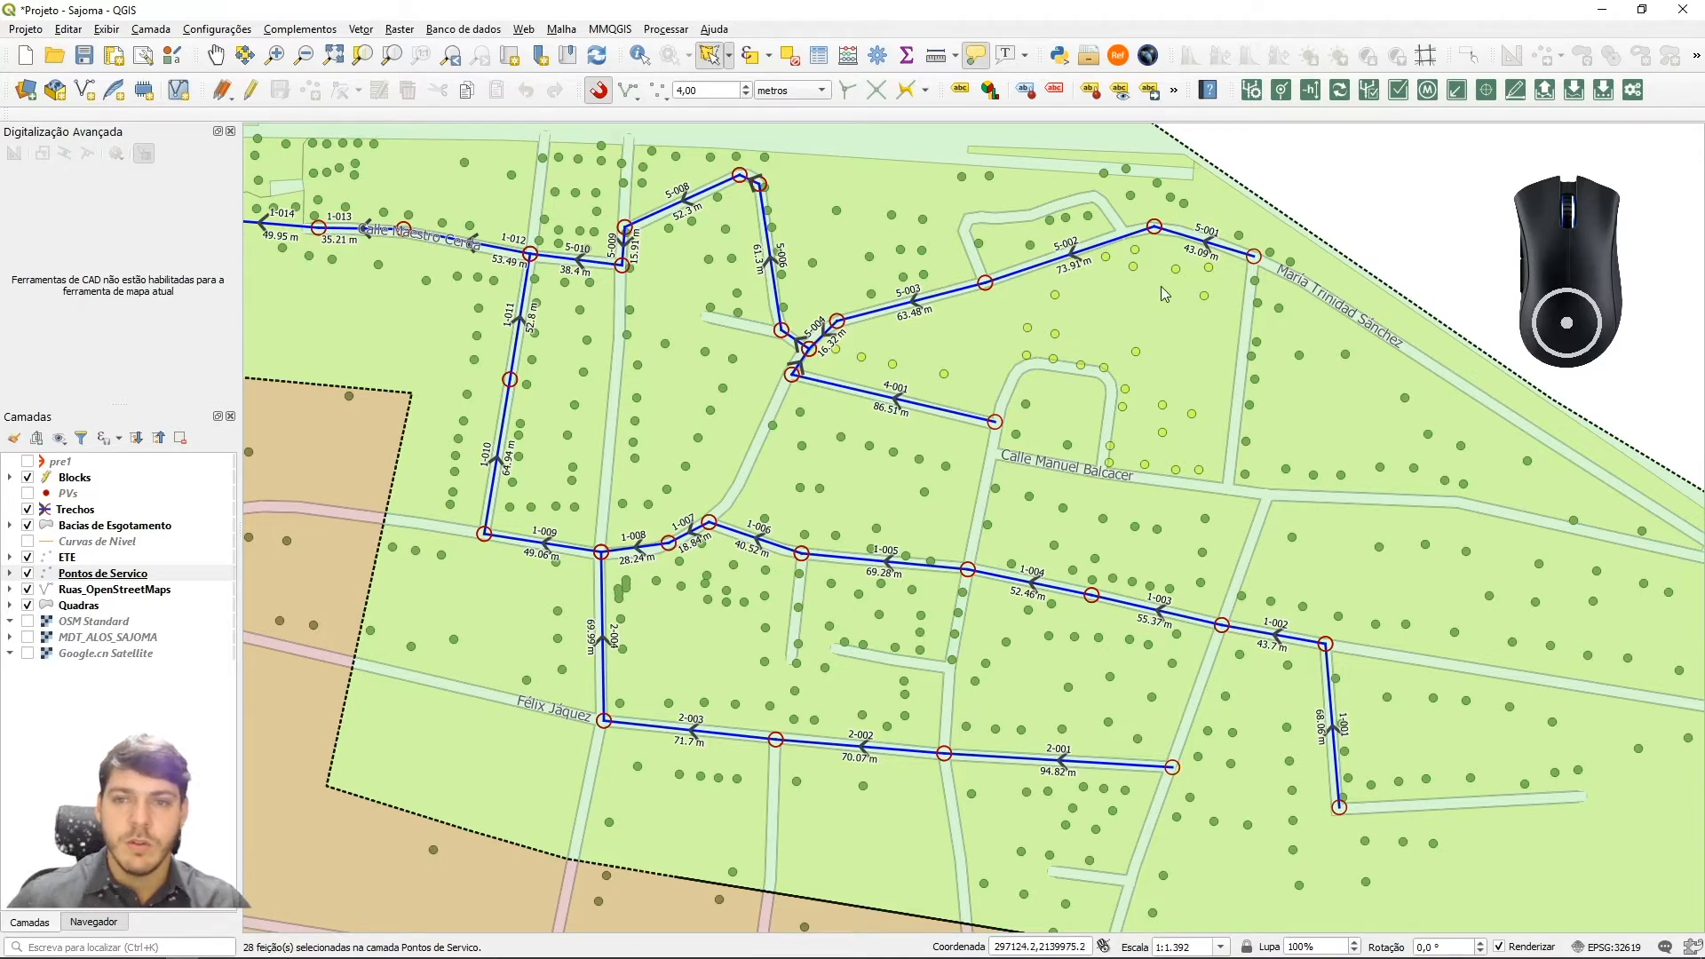
Select the service points in the block between Maria Trinidad Sánchez and Calle Manuel Balcacer, using the Quadras (133) polygon
right_click(1332, 391)
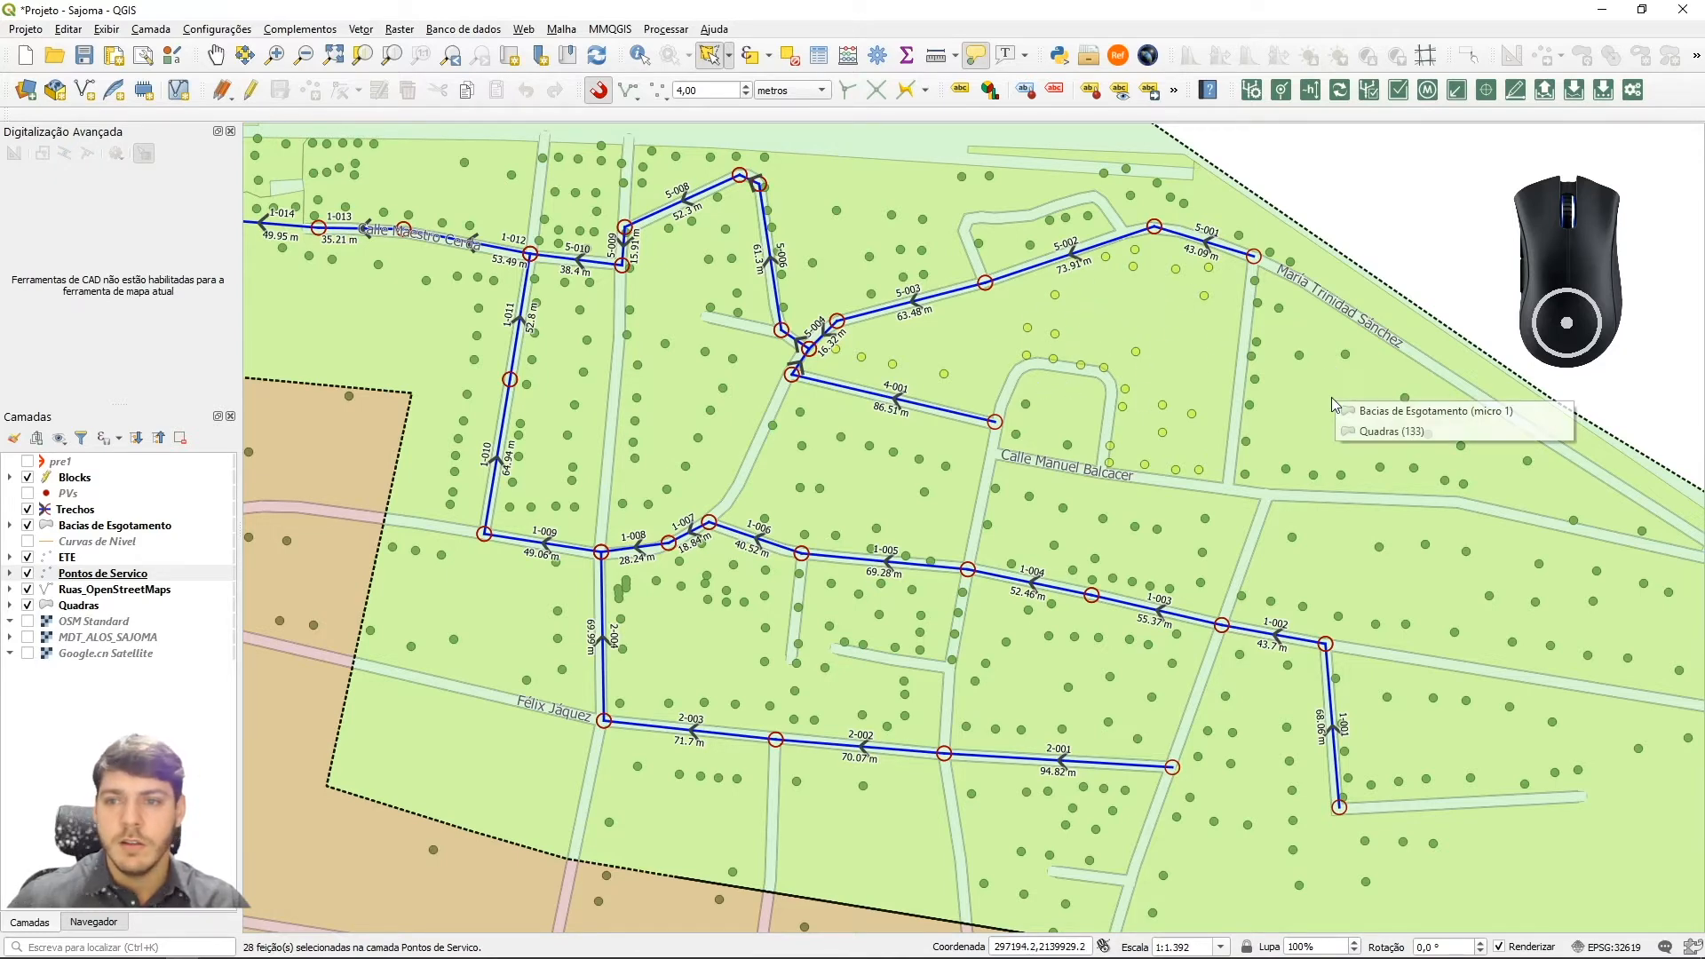
left_click(1404, 435)
left_click_drag(1465, 468, 1313, 449)
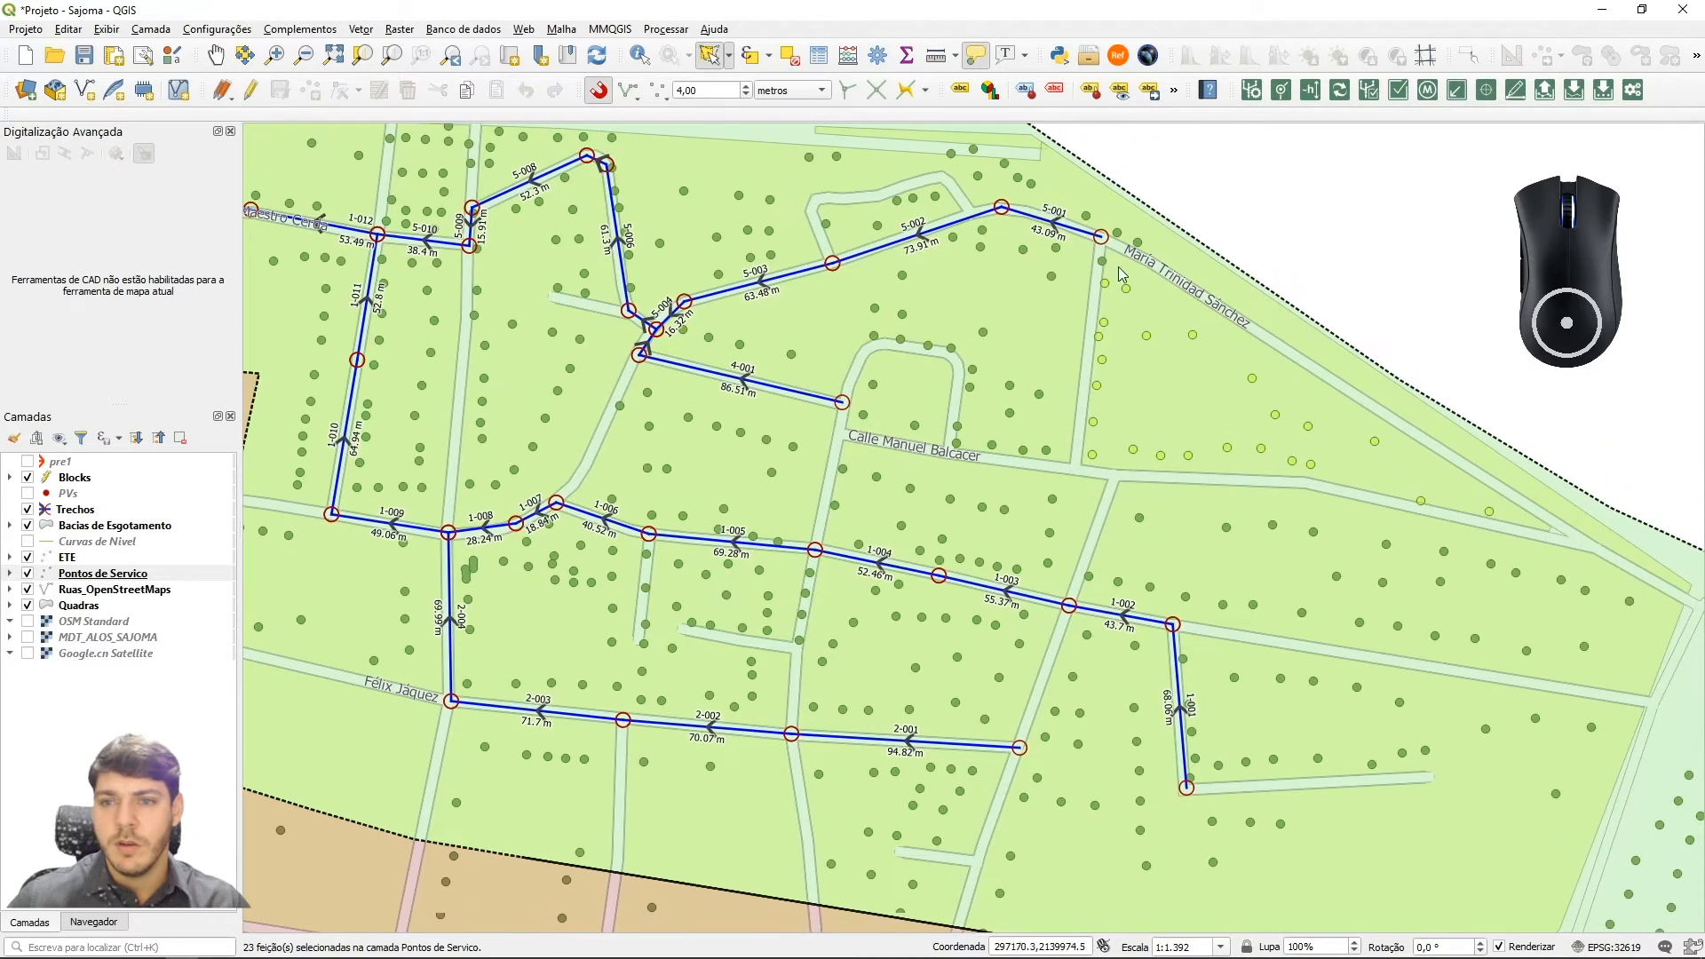
left_click(1103, 265, "ctrl")
Select the service points in the block northeast of section 1-002 through its existing Quadras polygon
right_click(1323, 562)
left_click(1394, 591)
left_click_drag(1434, 615, 1231, 534)
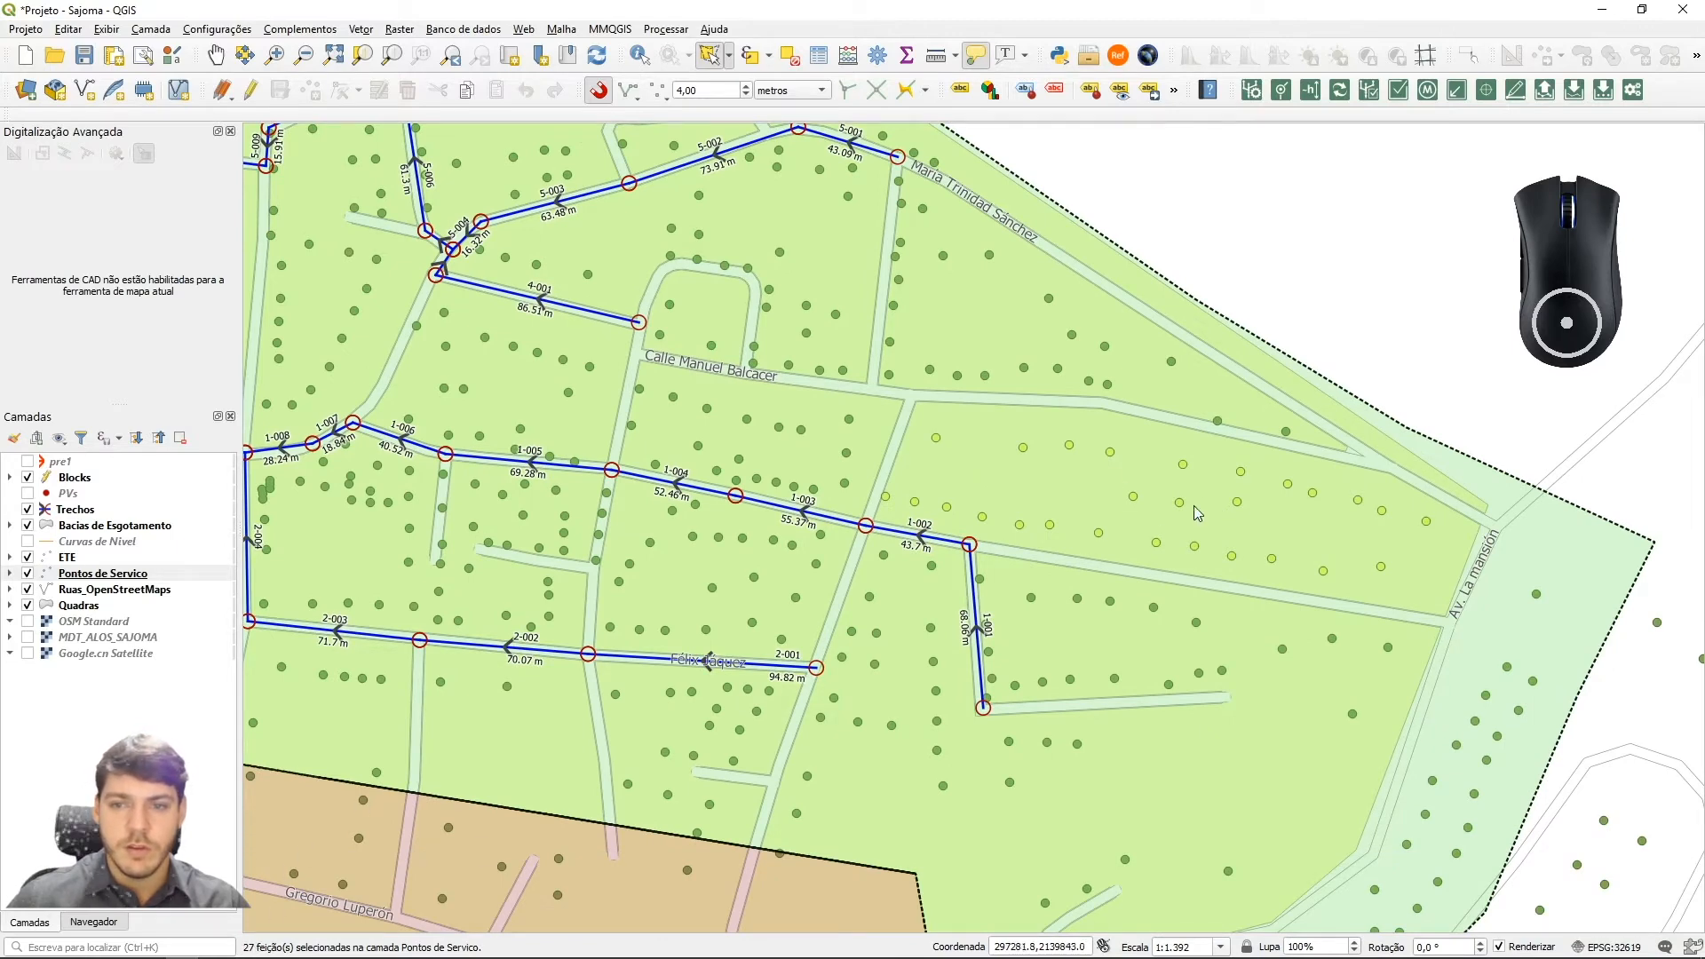
left_click_drag(1026, 480, 1156, 503)
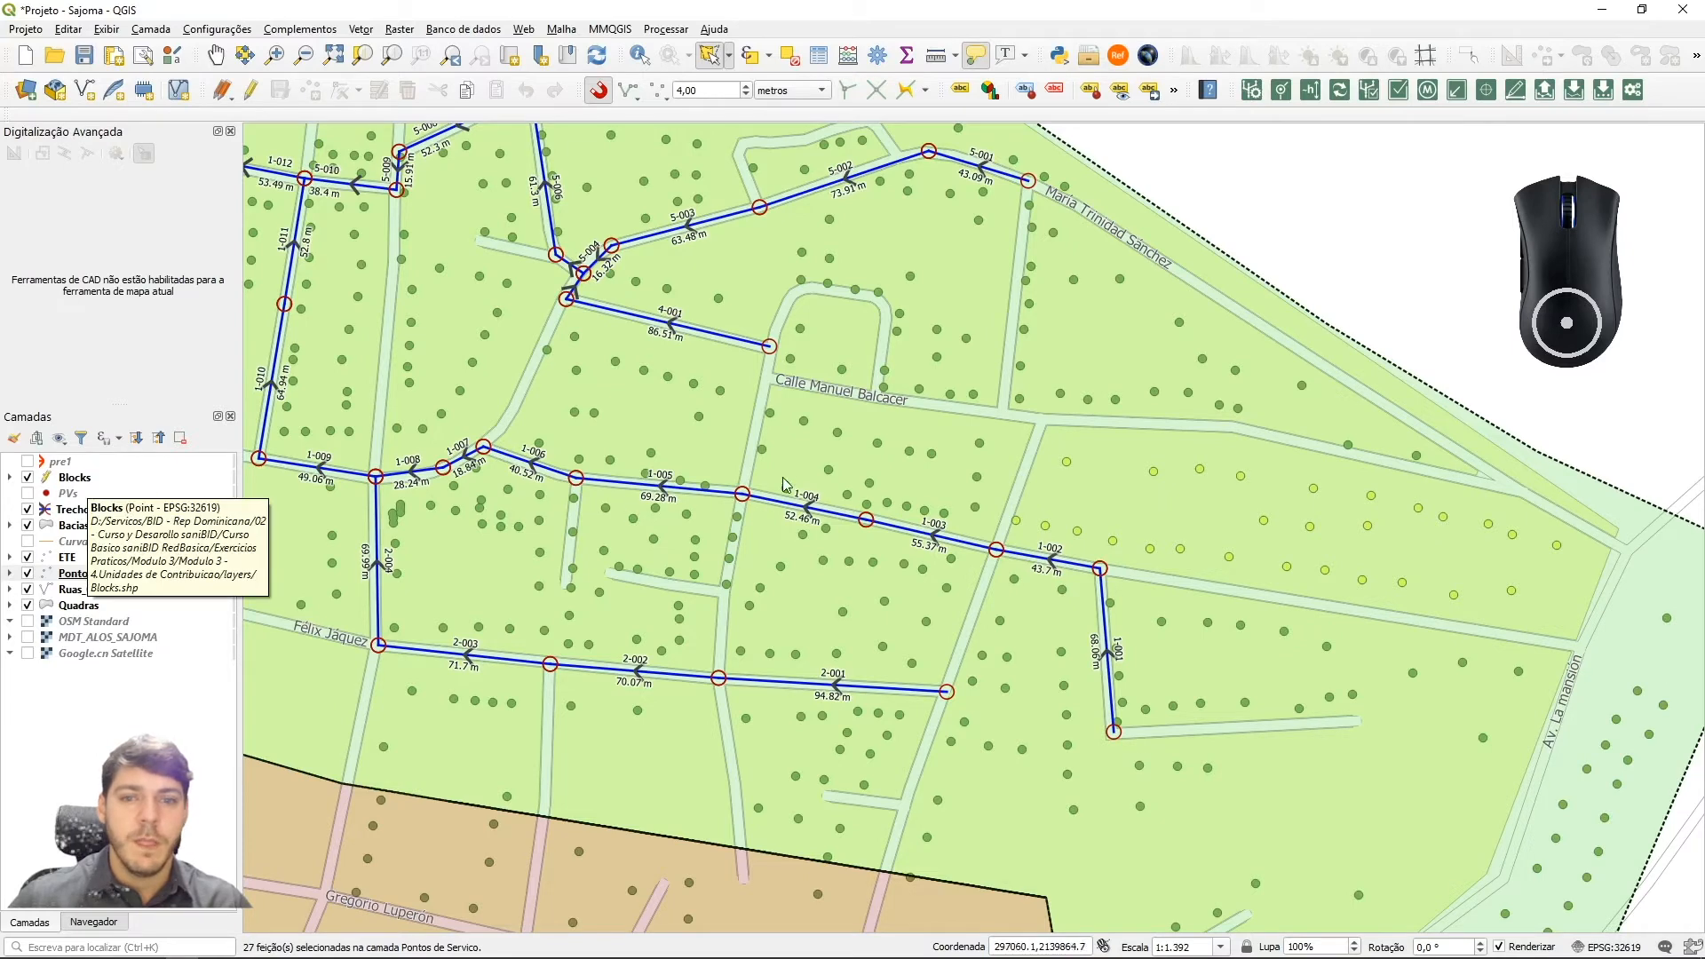
left_click_drag(367, 456, 515, 479)
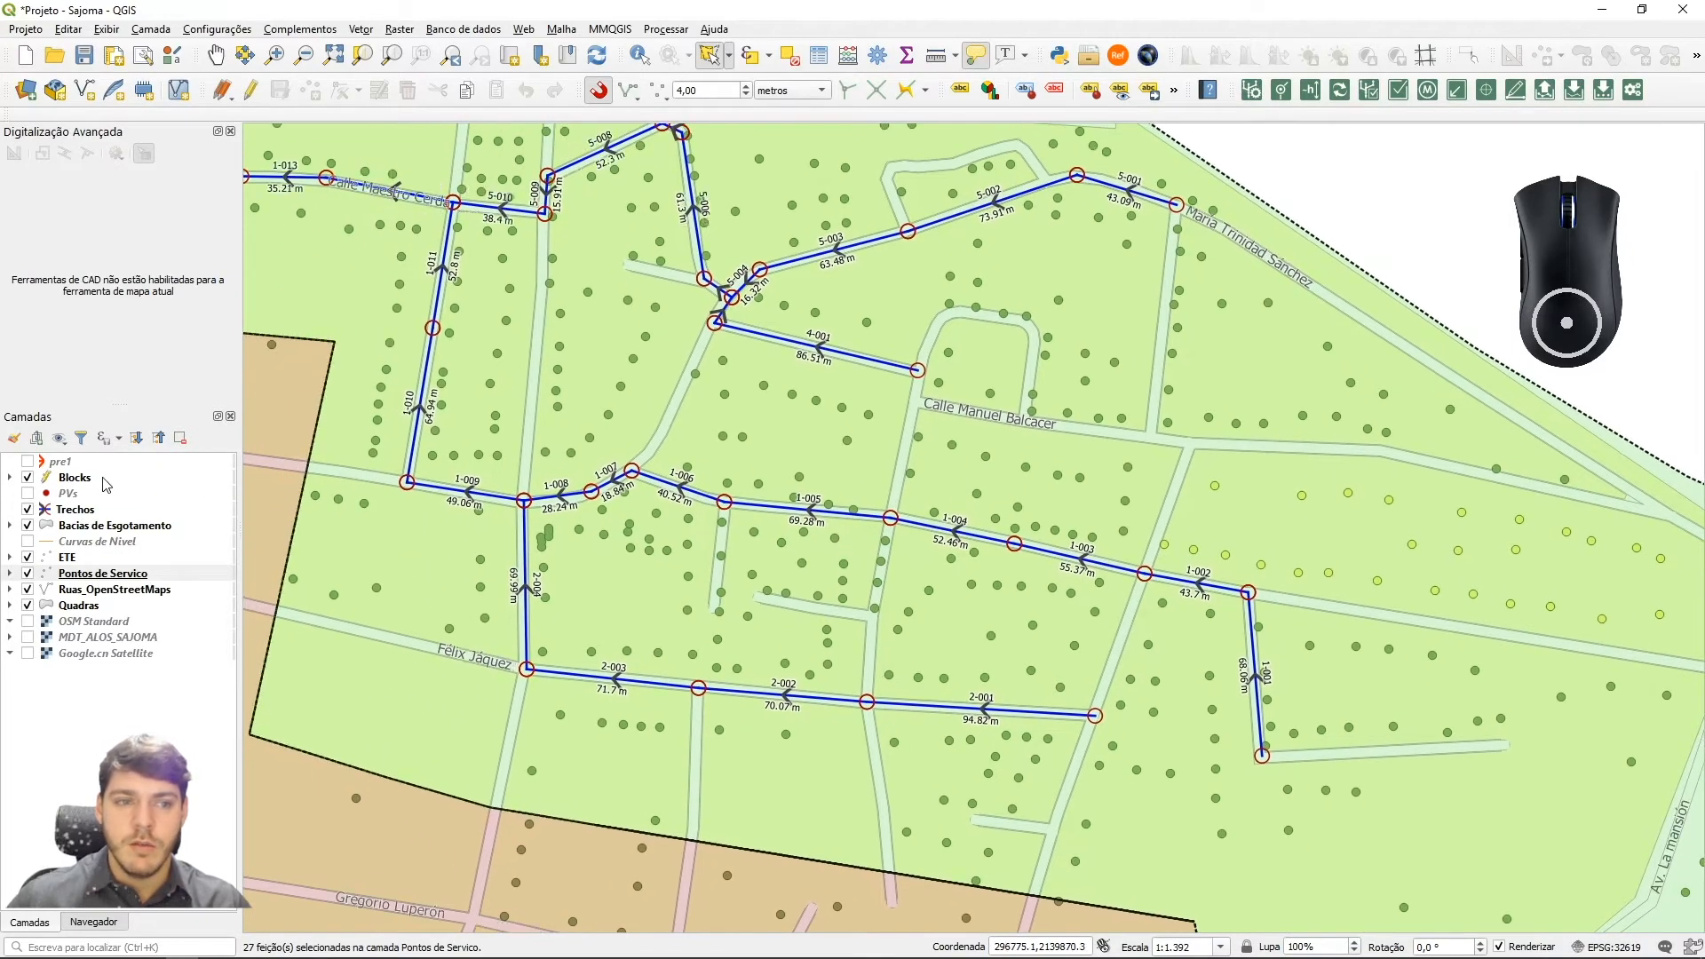
Add a point to the Blocks layer inside the street loop east of section 4-001, with ID_QE Q01
left_click(84, 482)
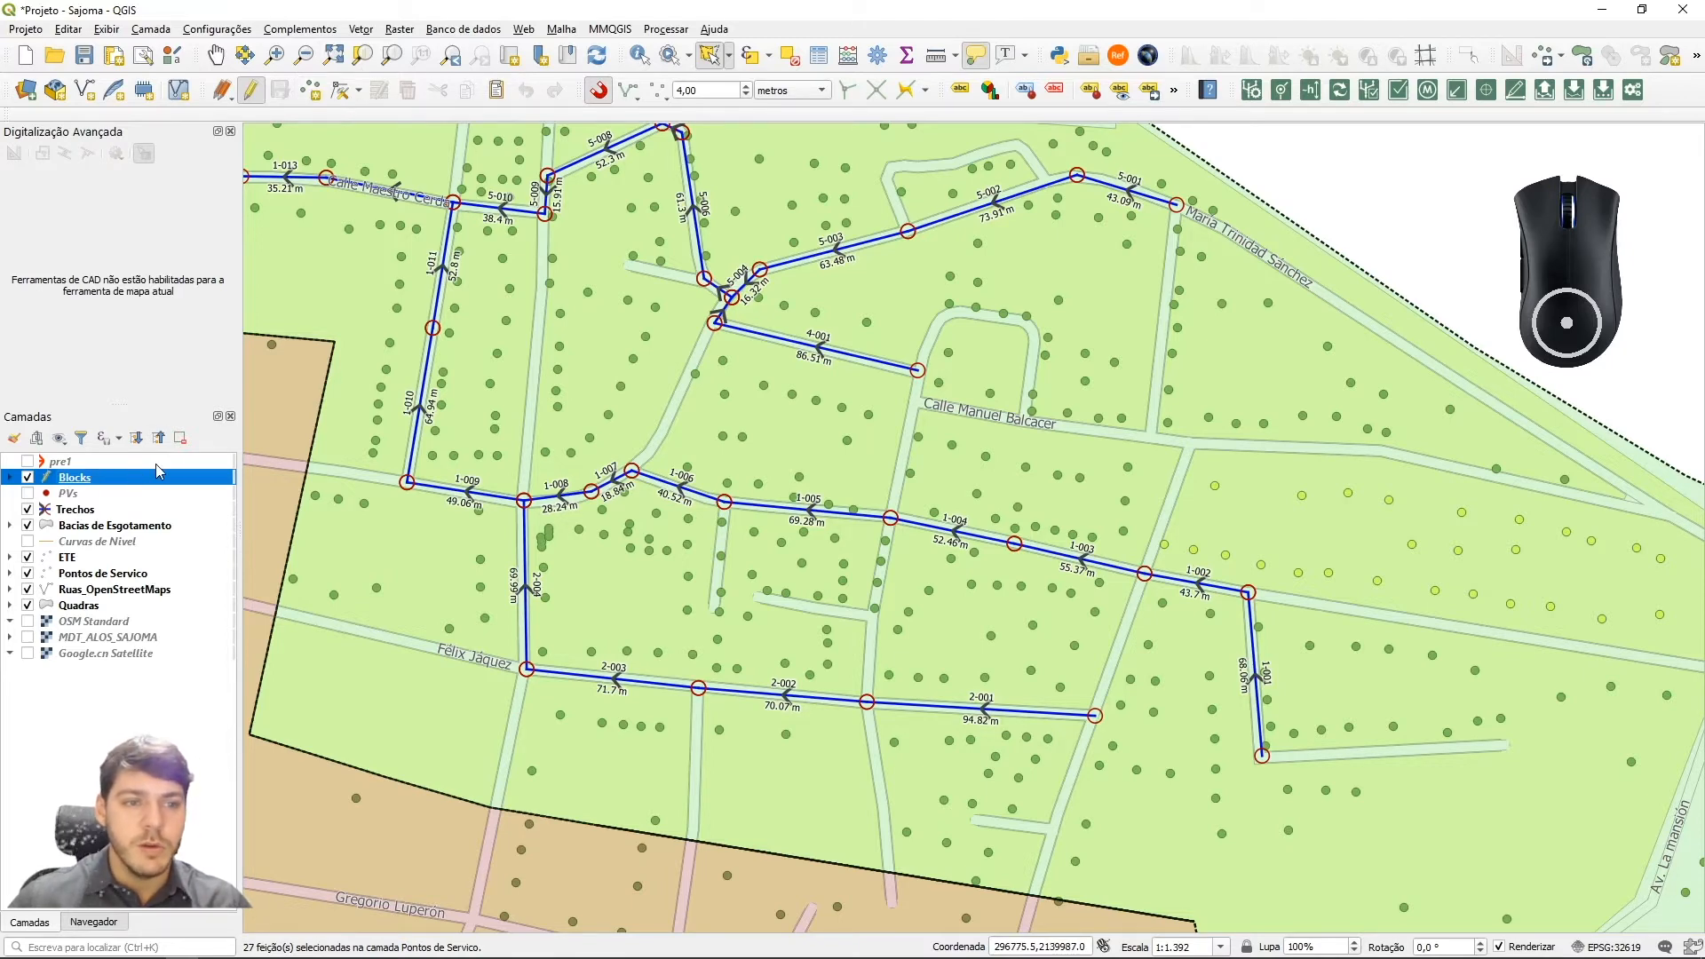
key("ctrl+.")
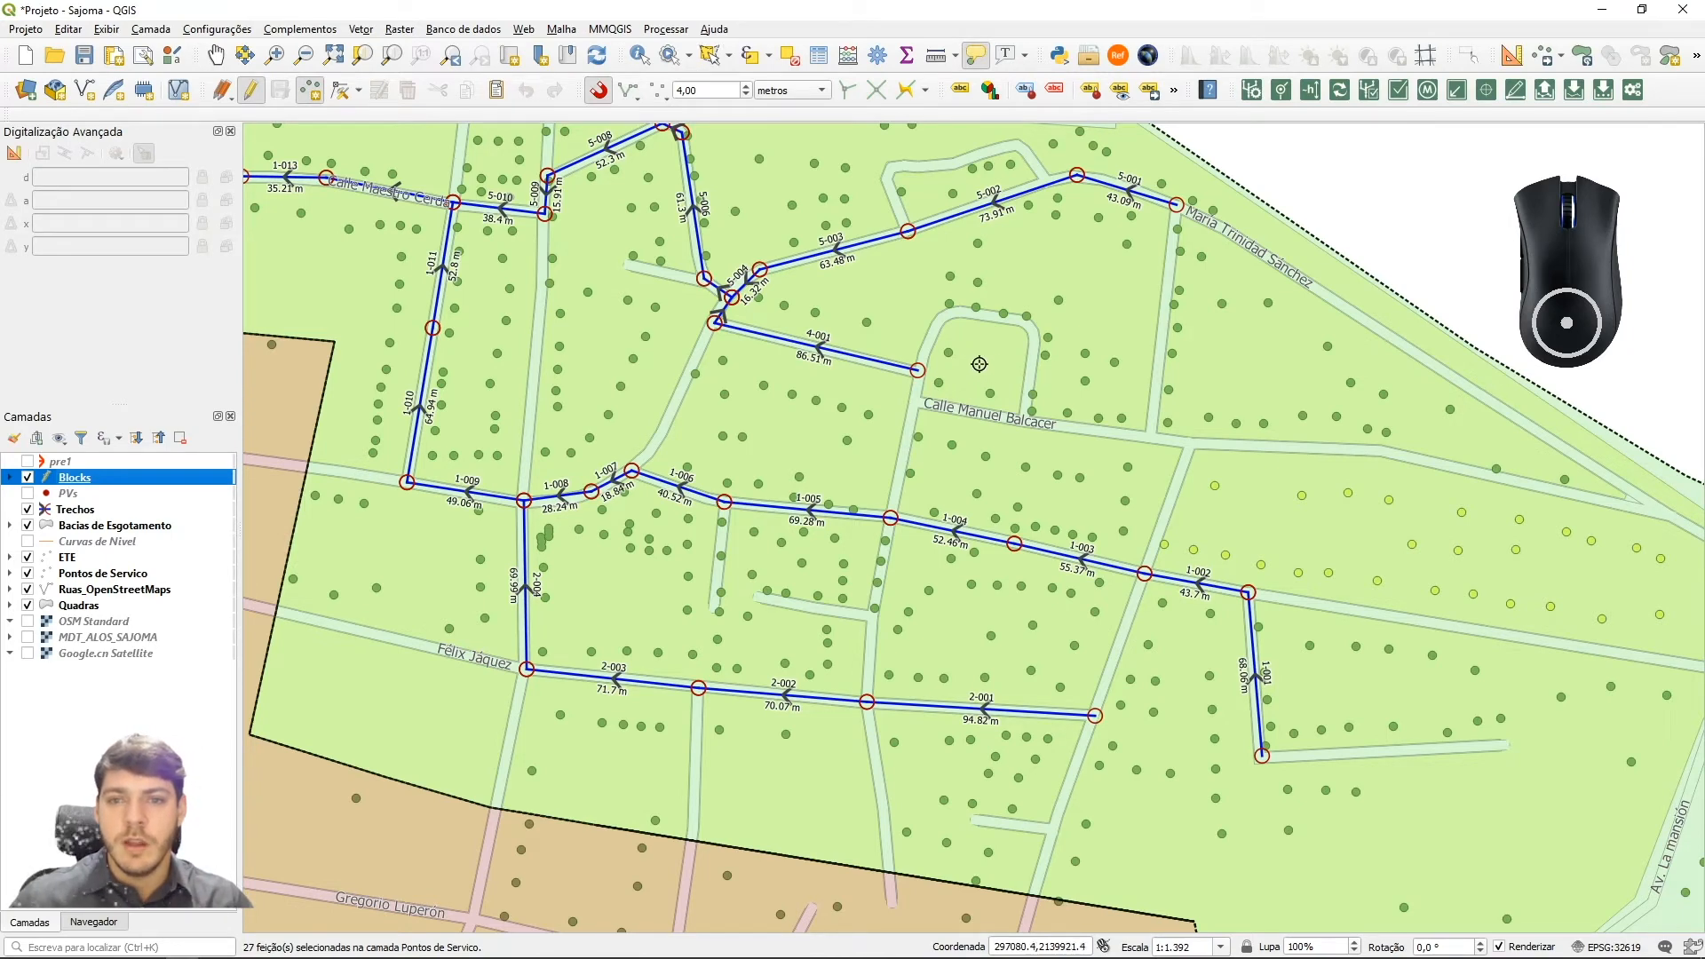
left_click(975, 364)
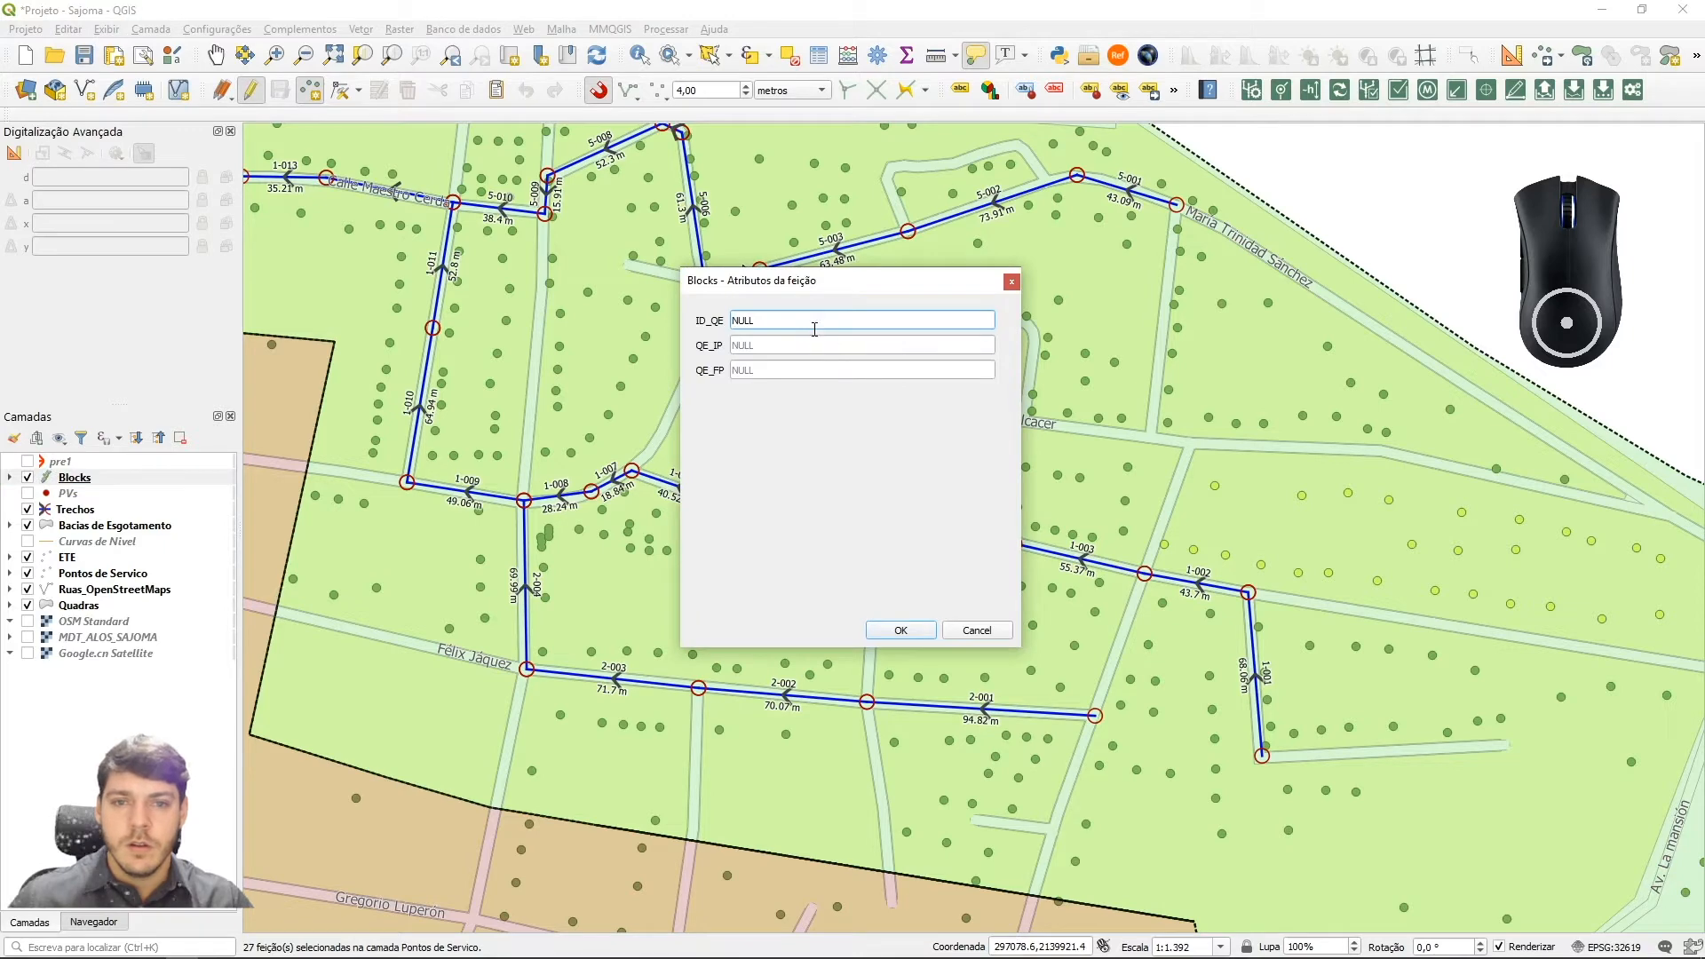
type("Q01")
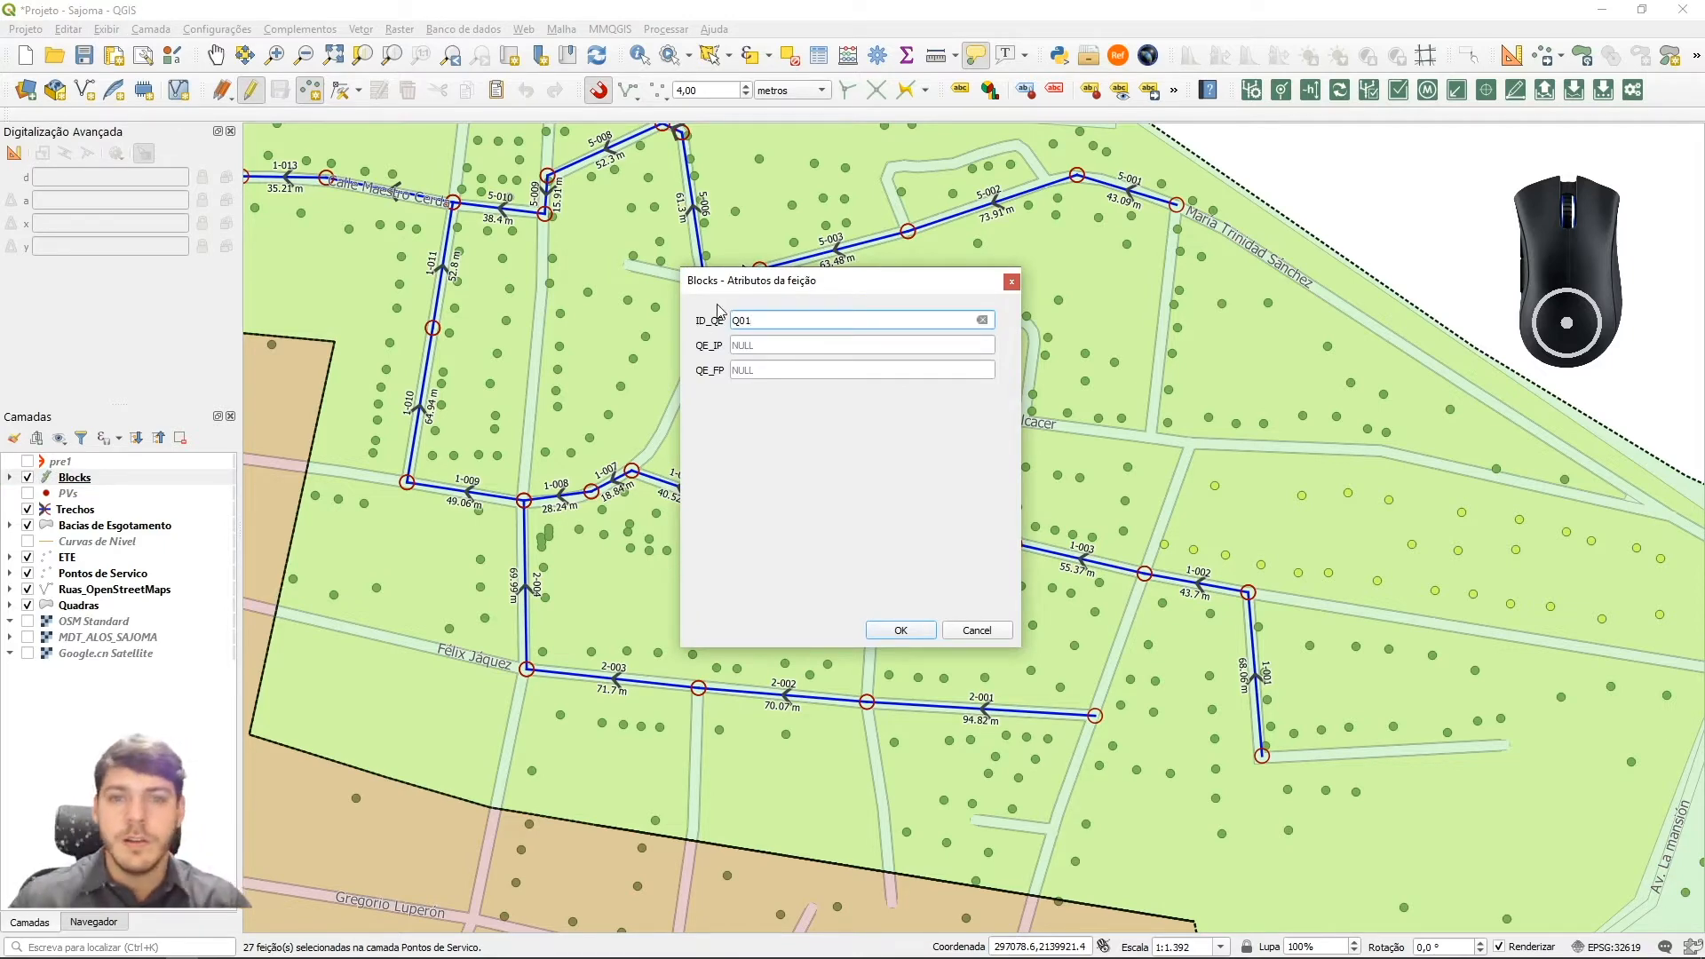
Set the new block point's QE_IP to 3 and QE_FP to 5, and save its attributes
left_click(761, 343)
left_click_drag(799, 293, 670, 310)
type("3")
left_click(646, 388)
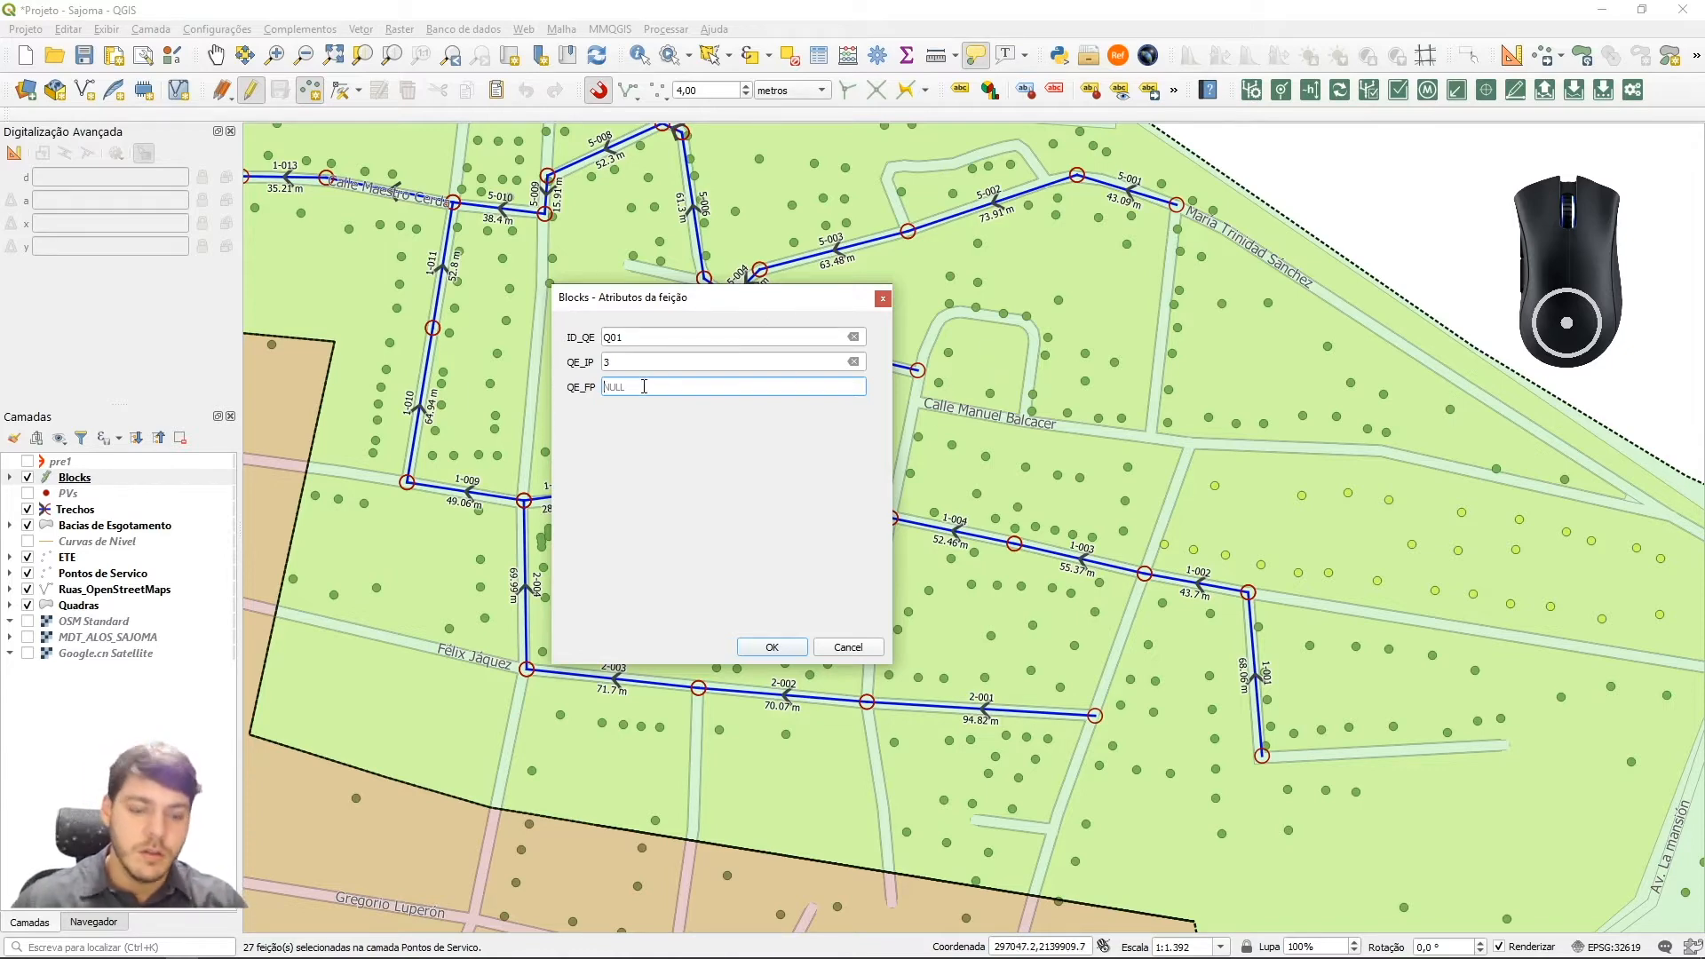
type("5")
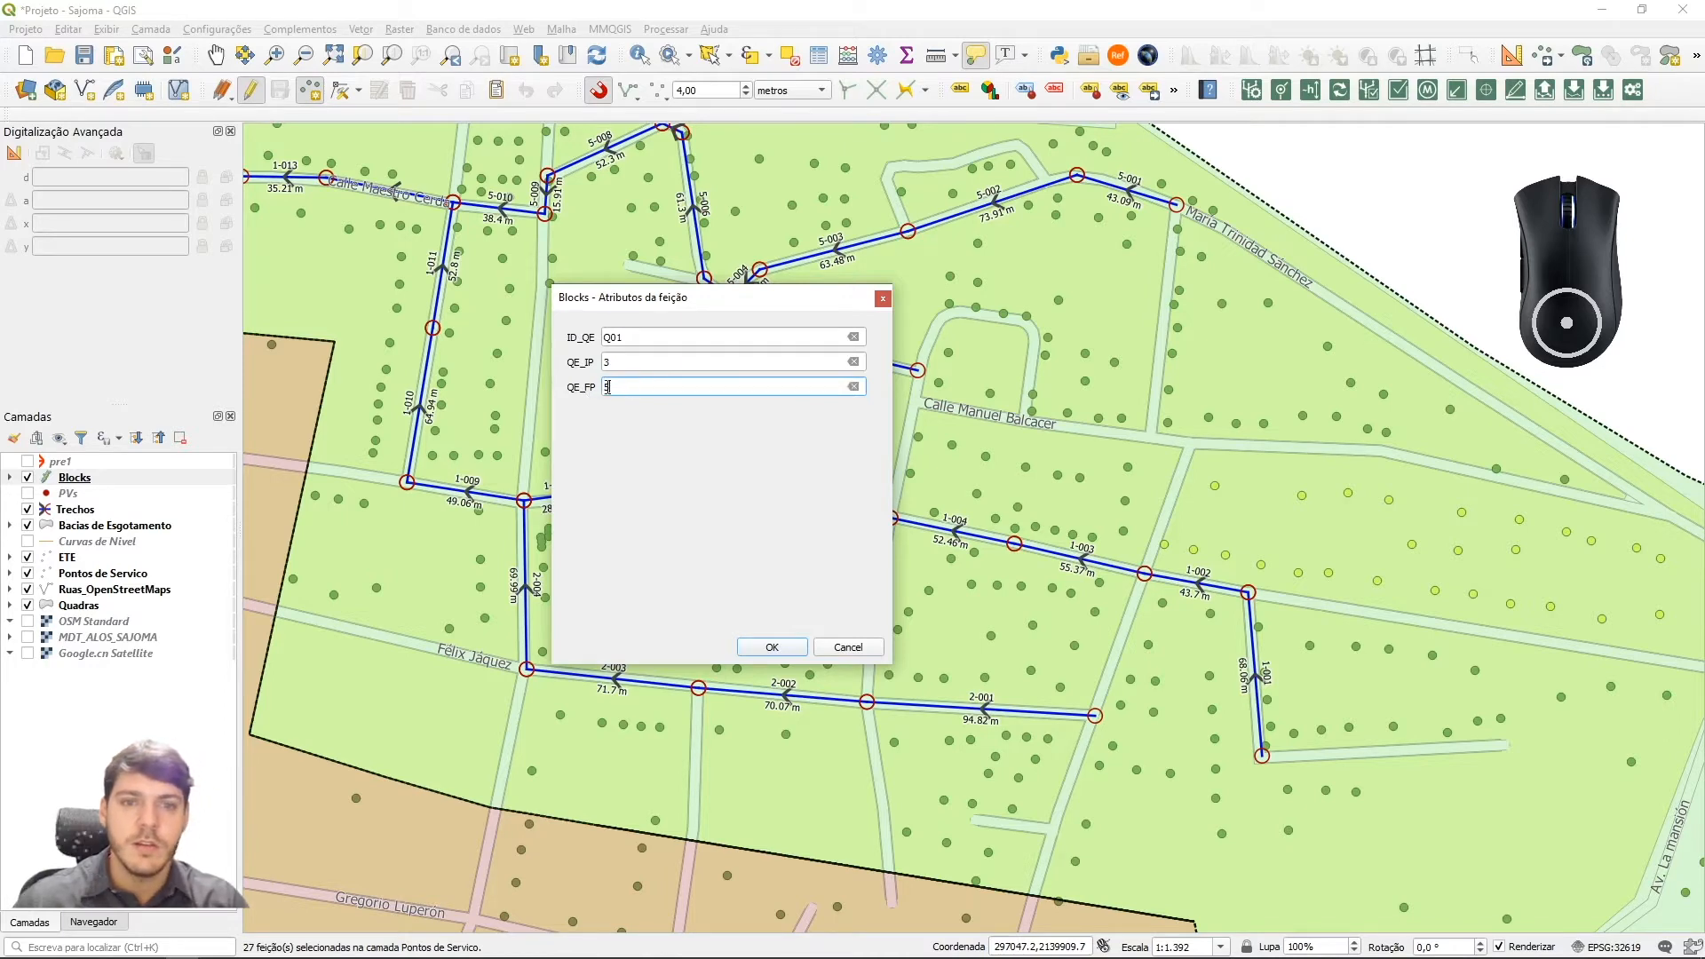
left_click(772, 647)
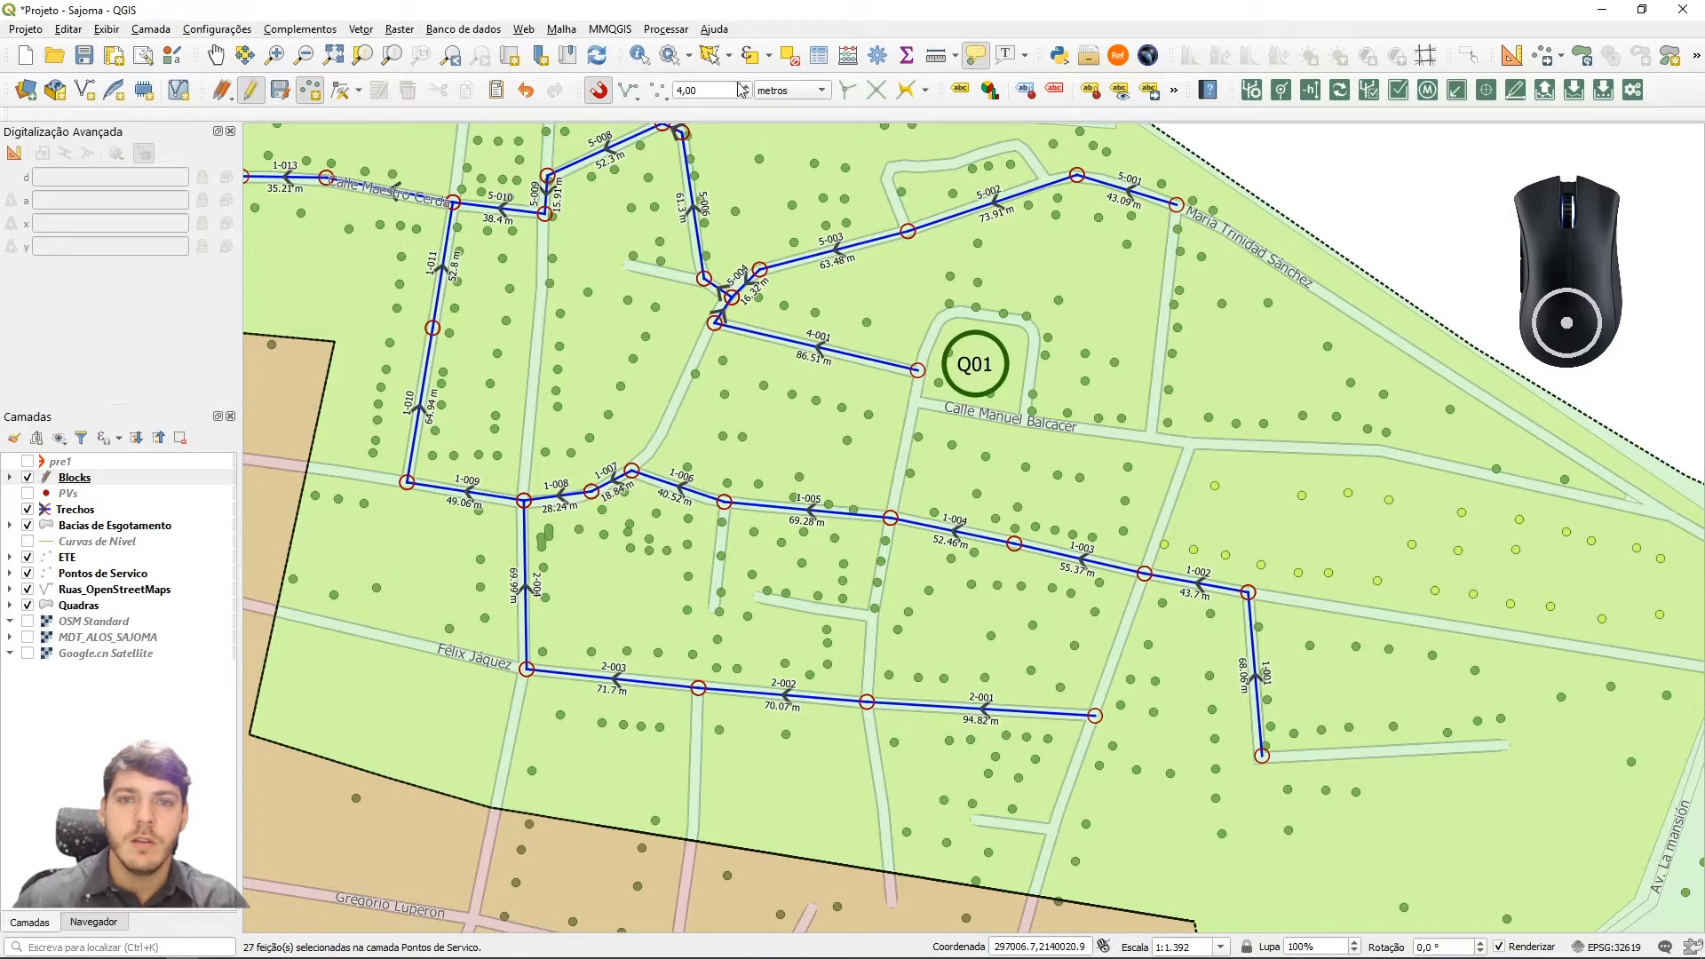
Identify block Q01 to review its attributes, and return to selecting features
left_click(727, 56)
left_click(772, 76)
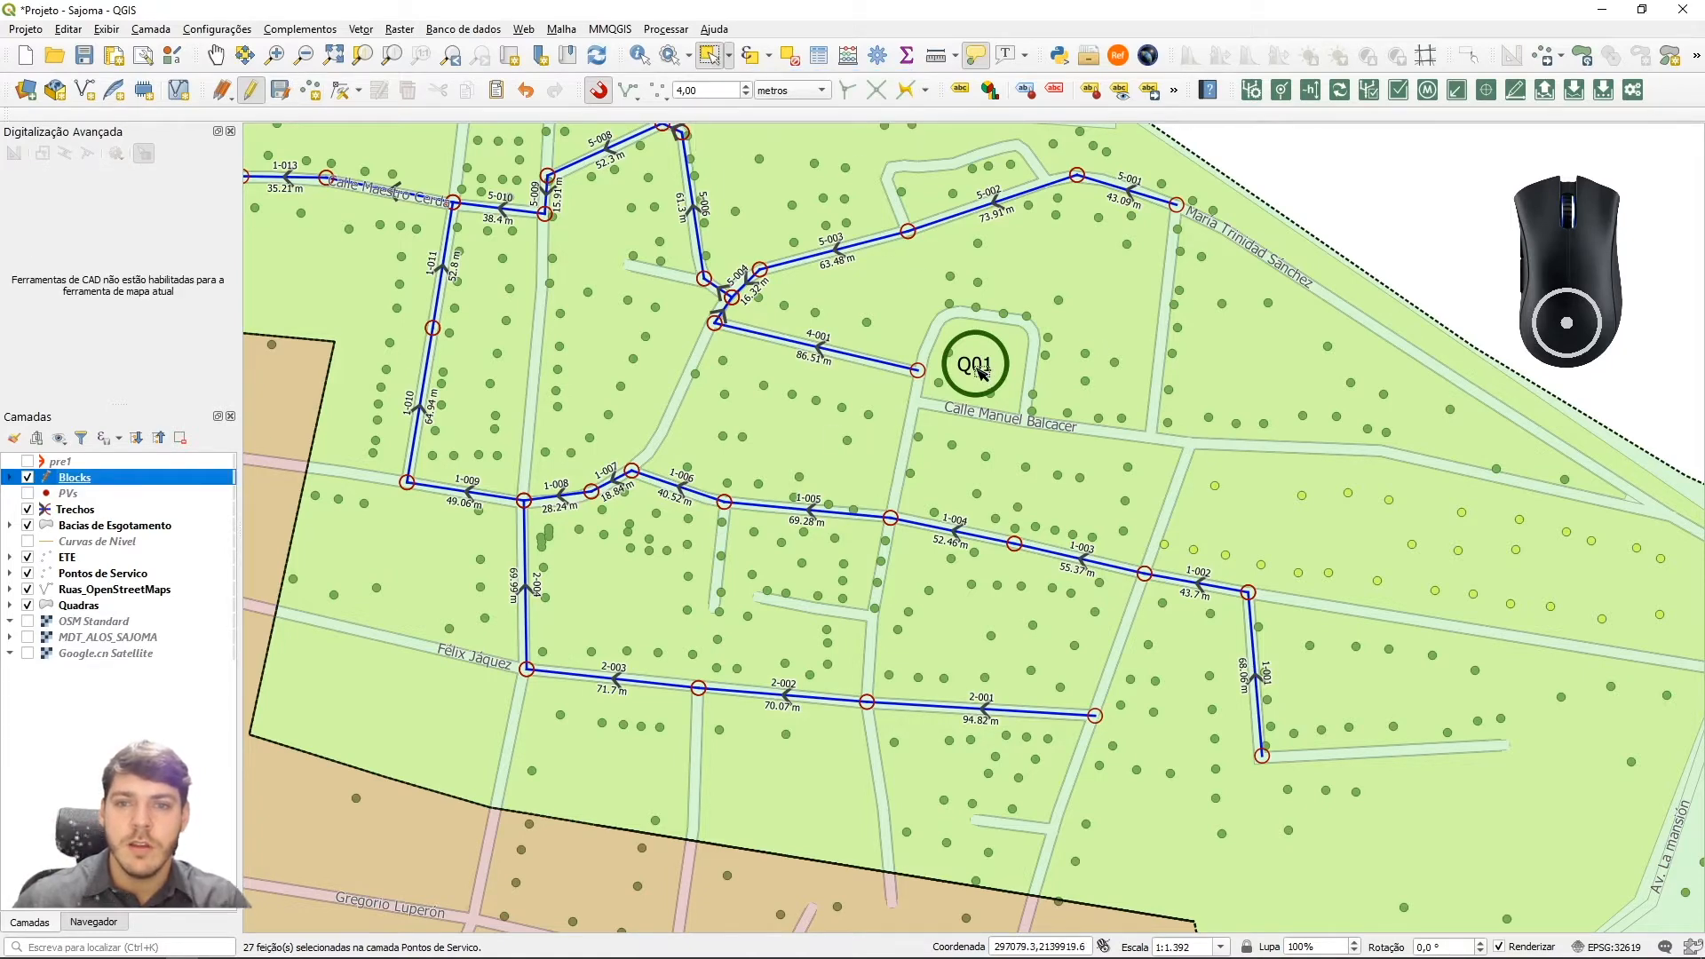
left_click(639, 56)
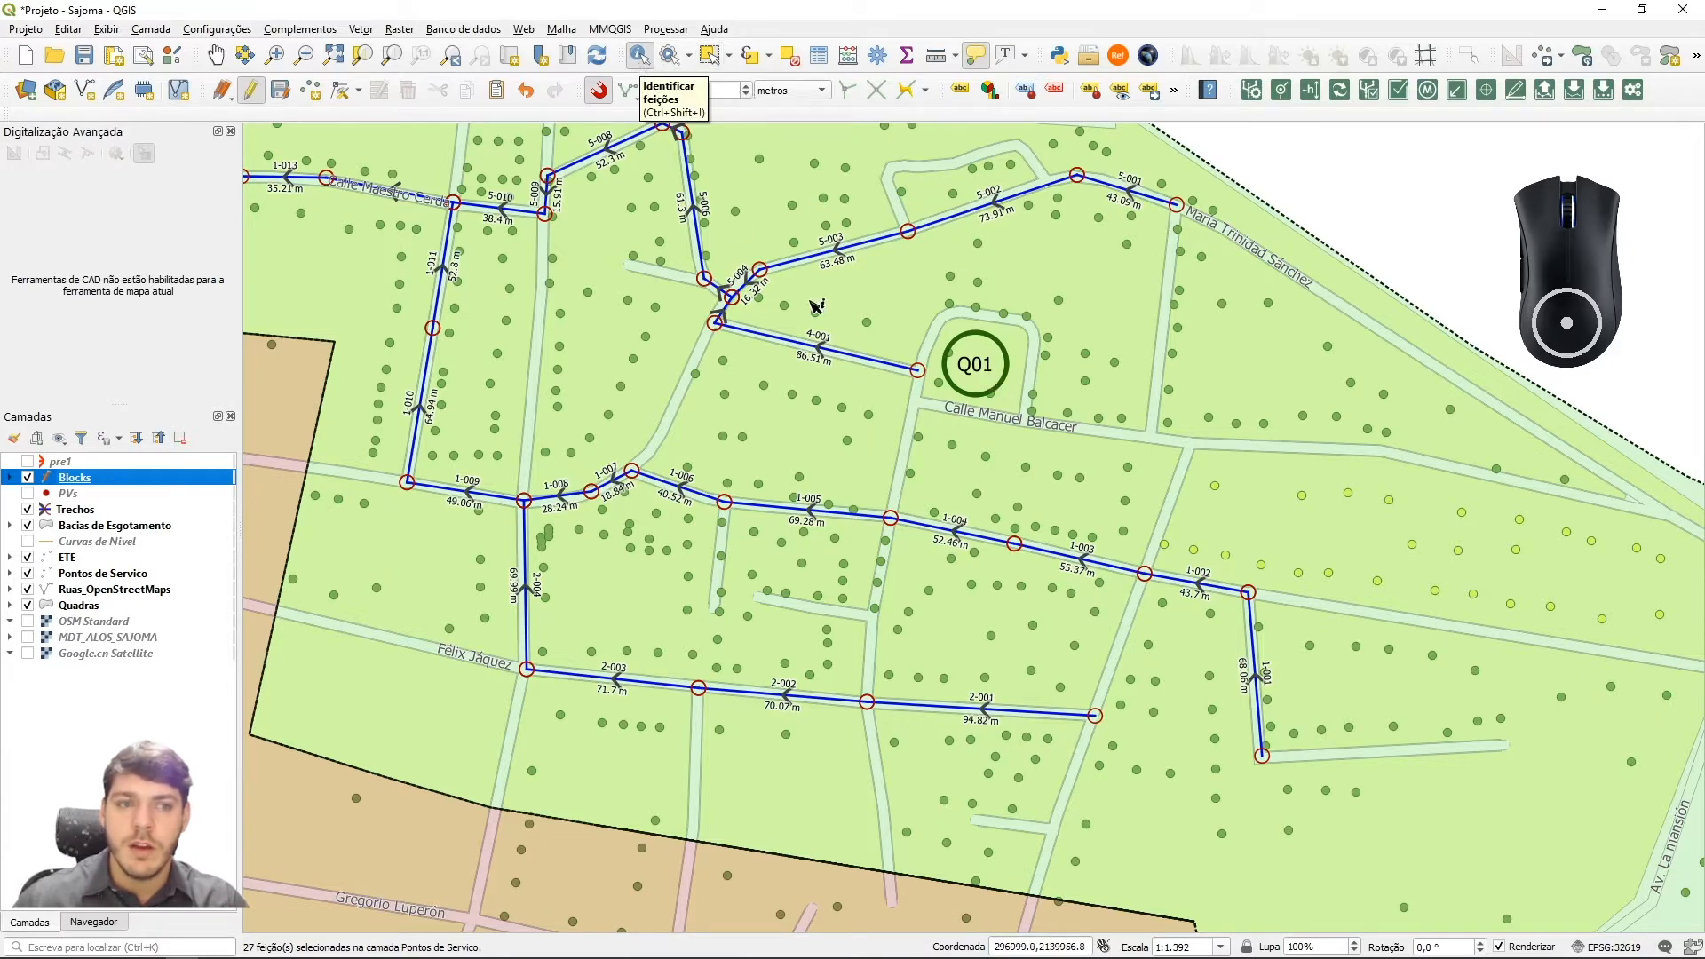
left_click(983, 372)
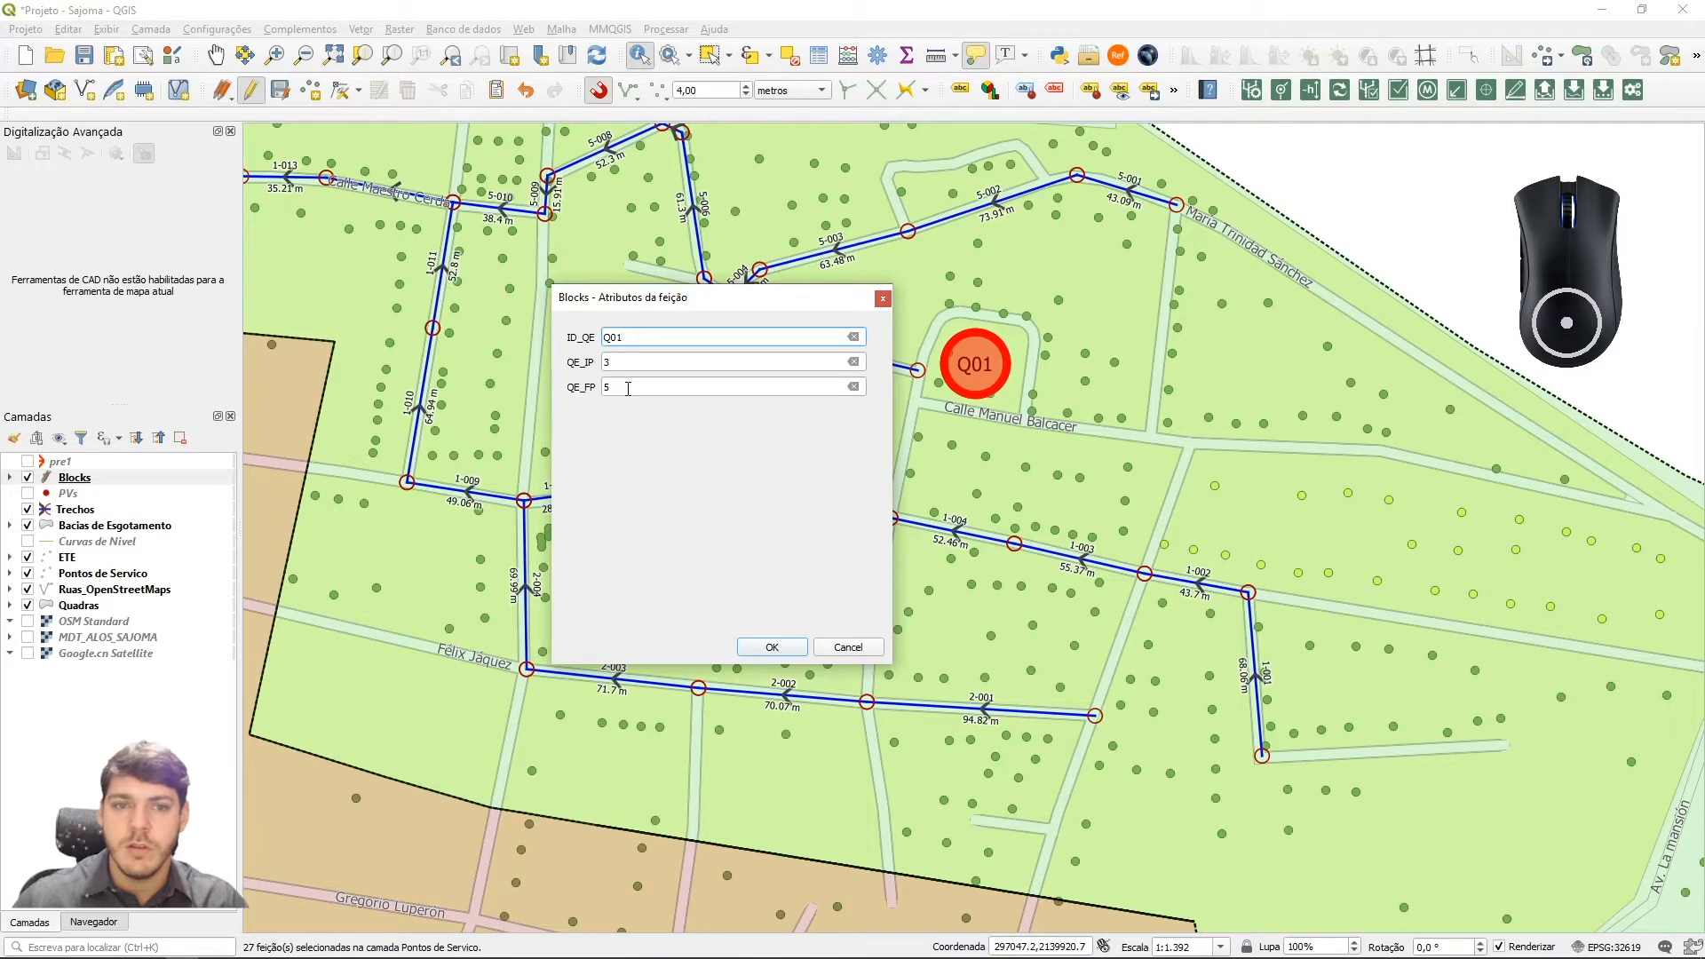
left_click(883, 299)
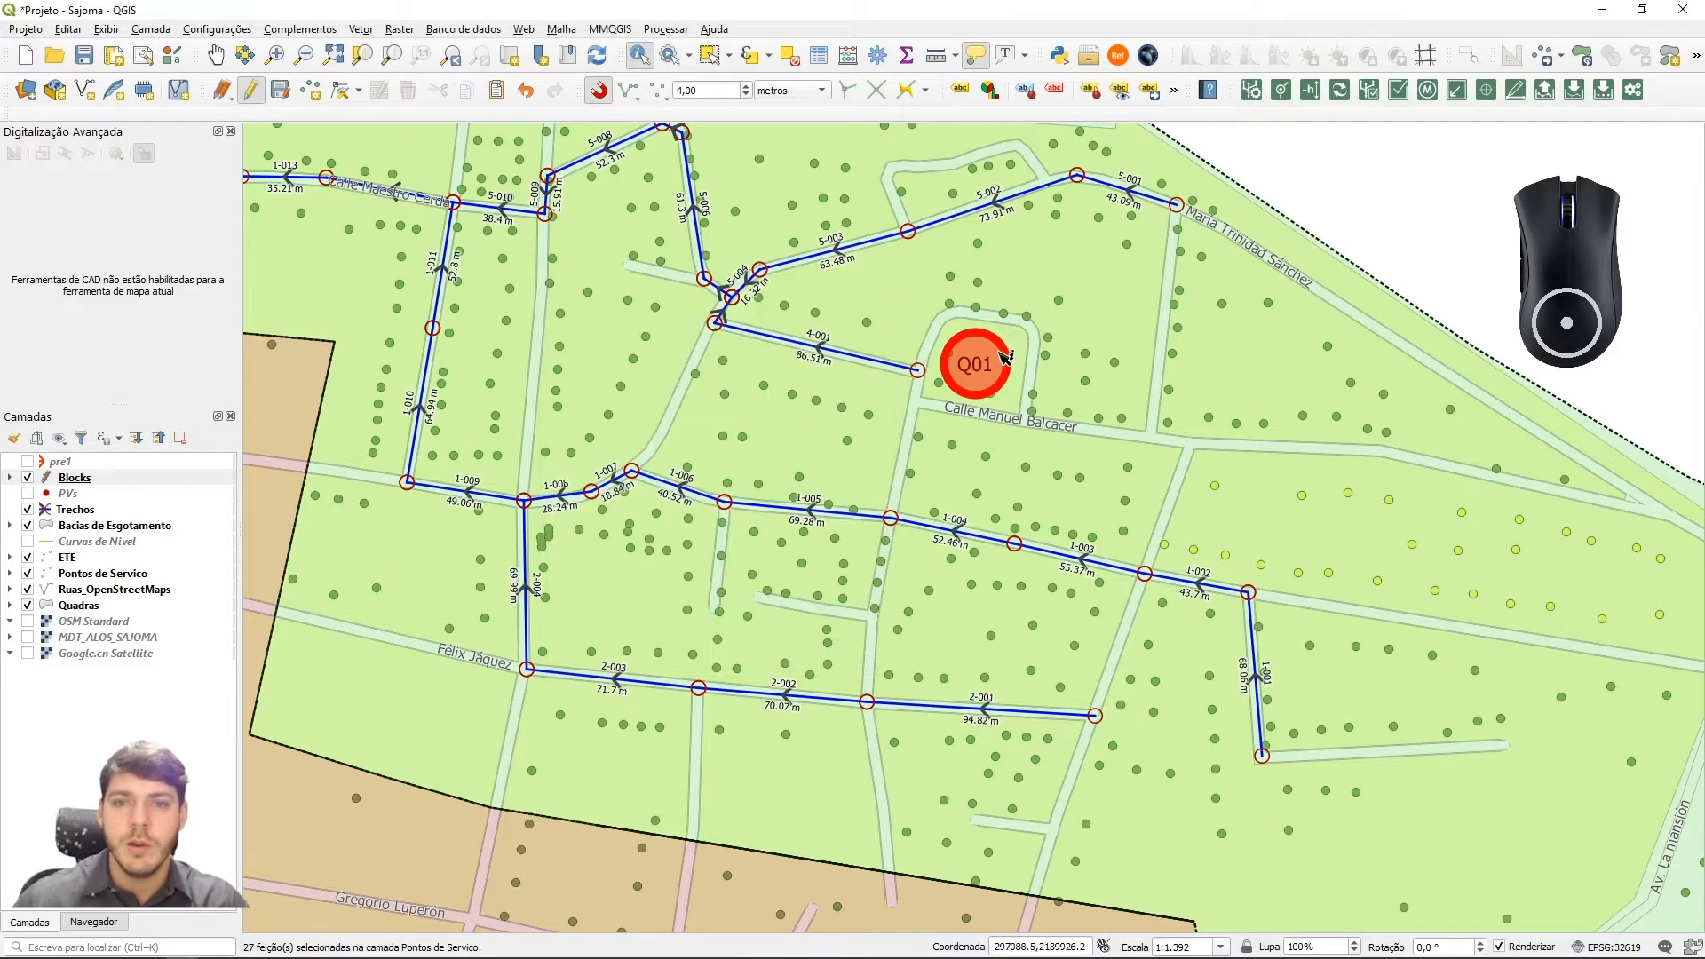
left_click(709, 55)
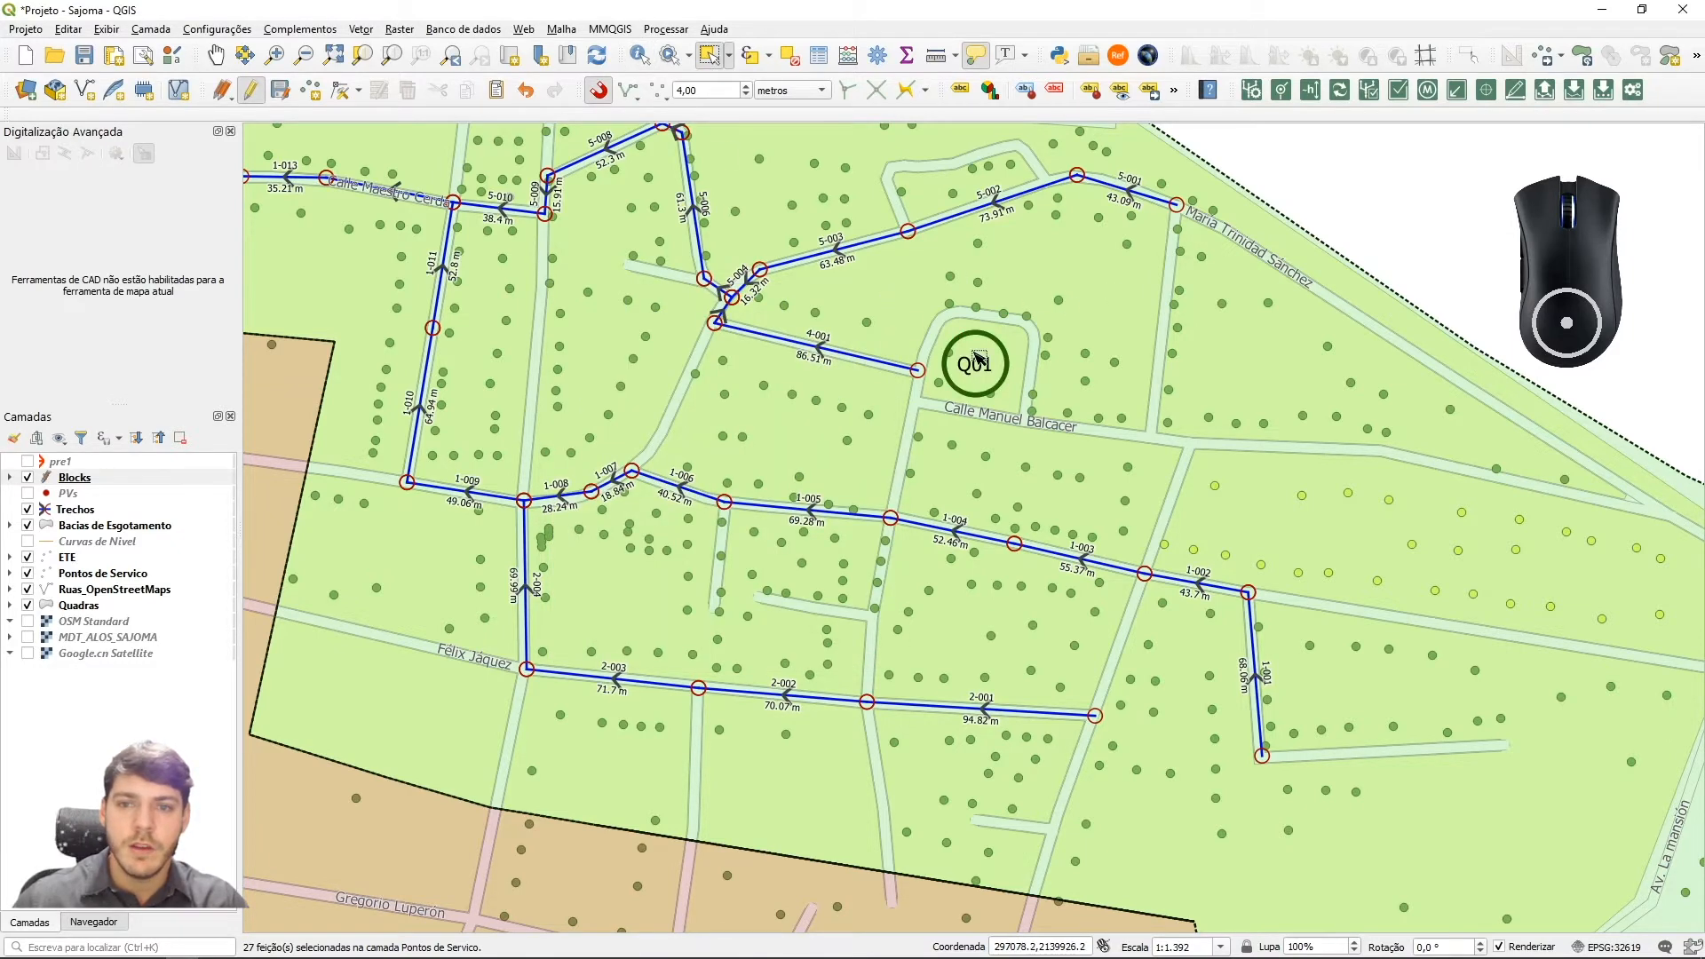
Show the pre1 arrows and follow the marked nodes across the sewer network
left_click(27, 461)
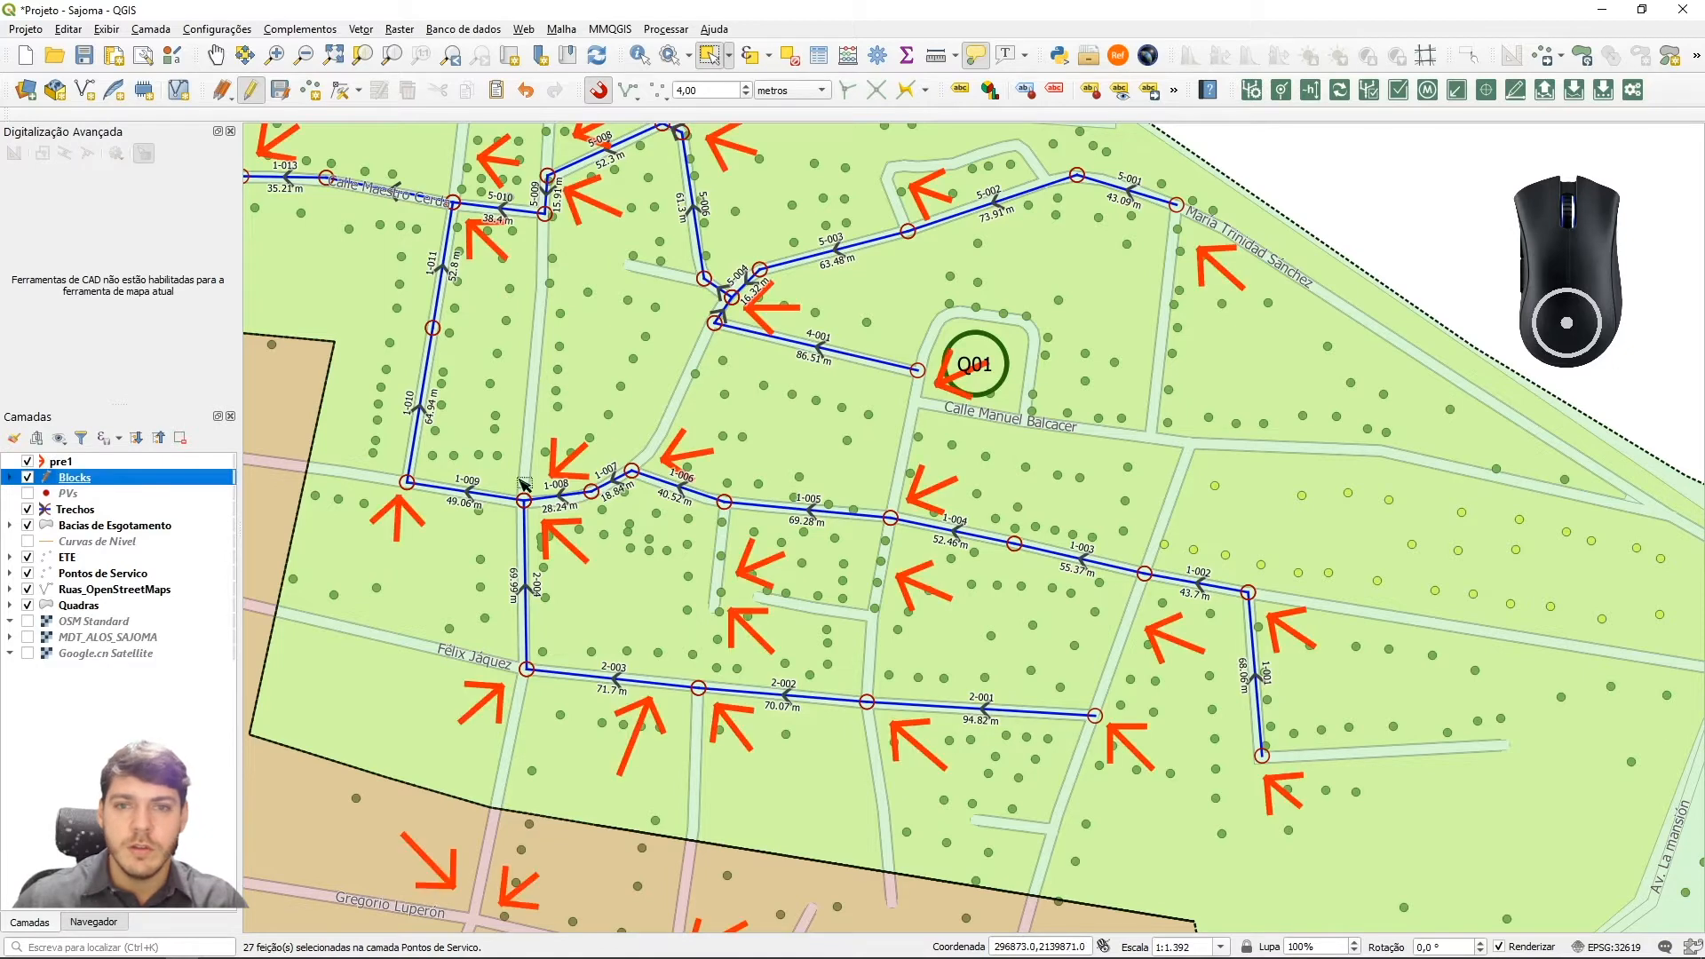
left_click_drag(897, 317, 983, 485)
left_click_drag(903, 545, 1013, 298)
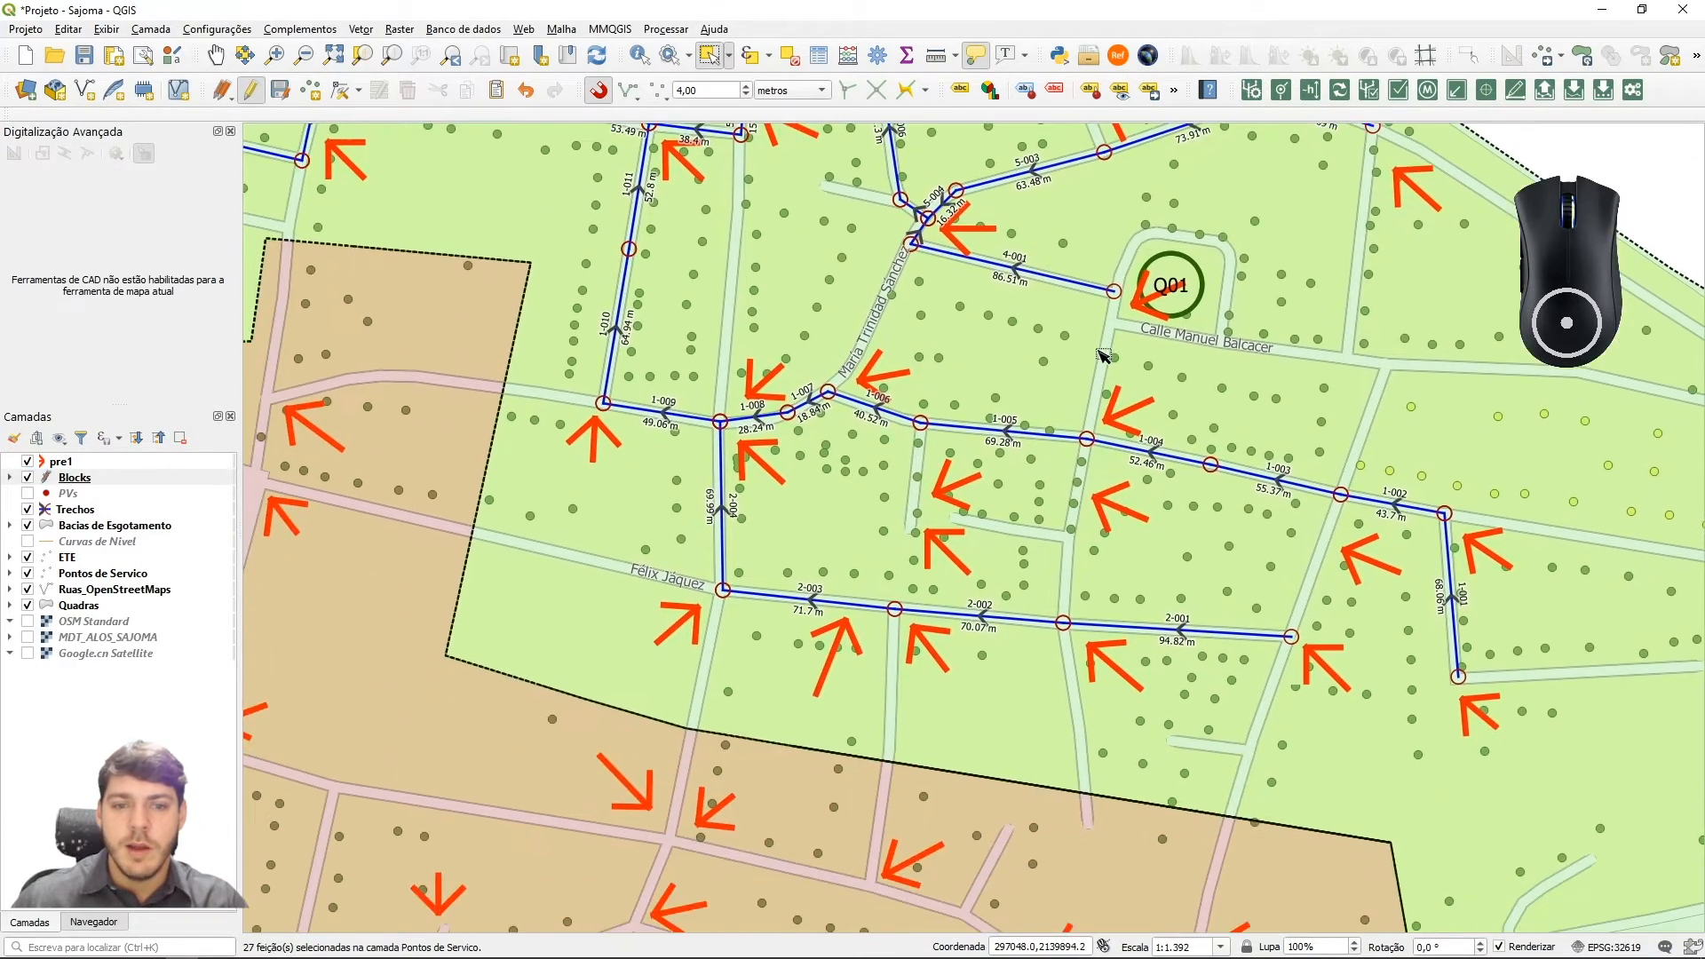
left_click_drag(1357, 612, 1128, 497)
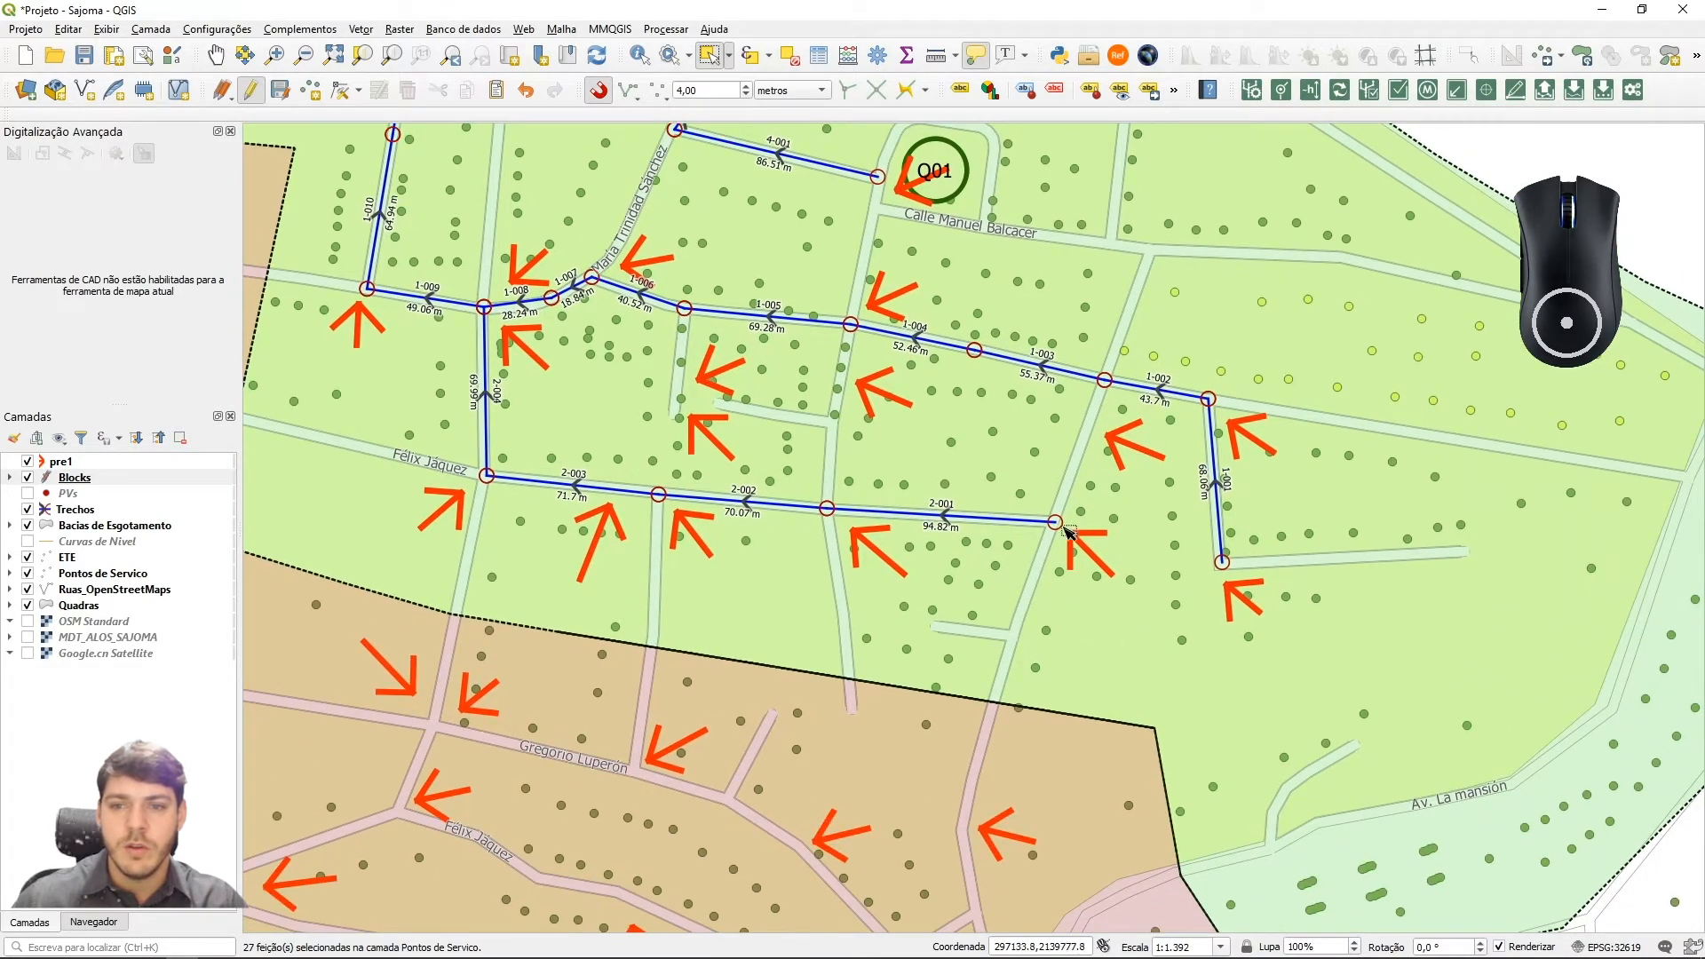
left_click_drag(698, 398, 1299, 677)
left_click_drag(801, 457, 734, 434)
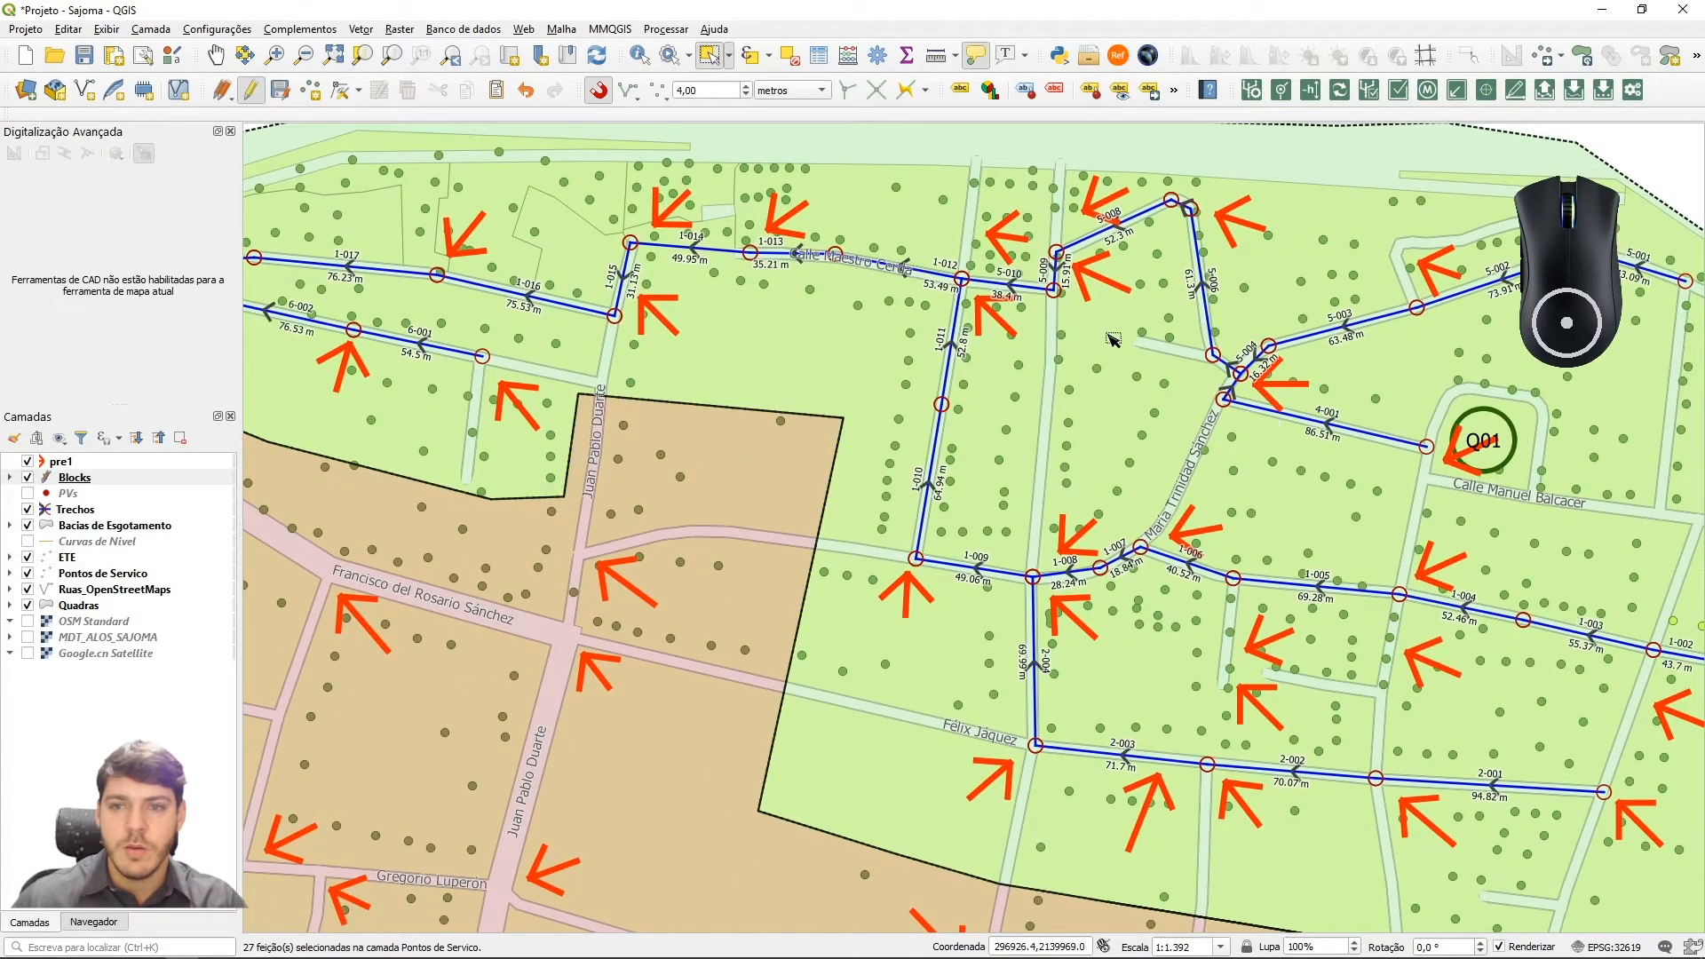
left_click_drag(1151, 298, 1069, 328)
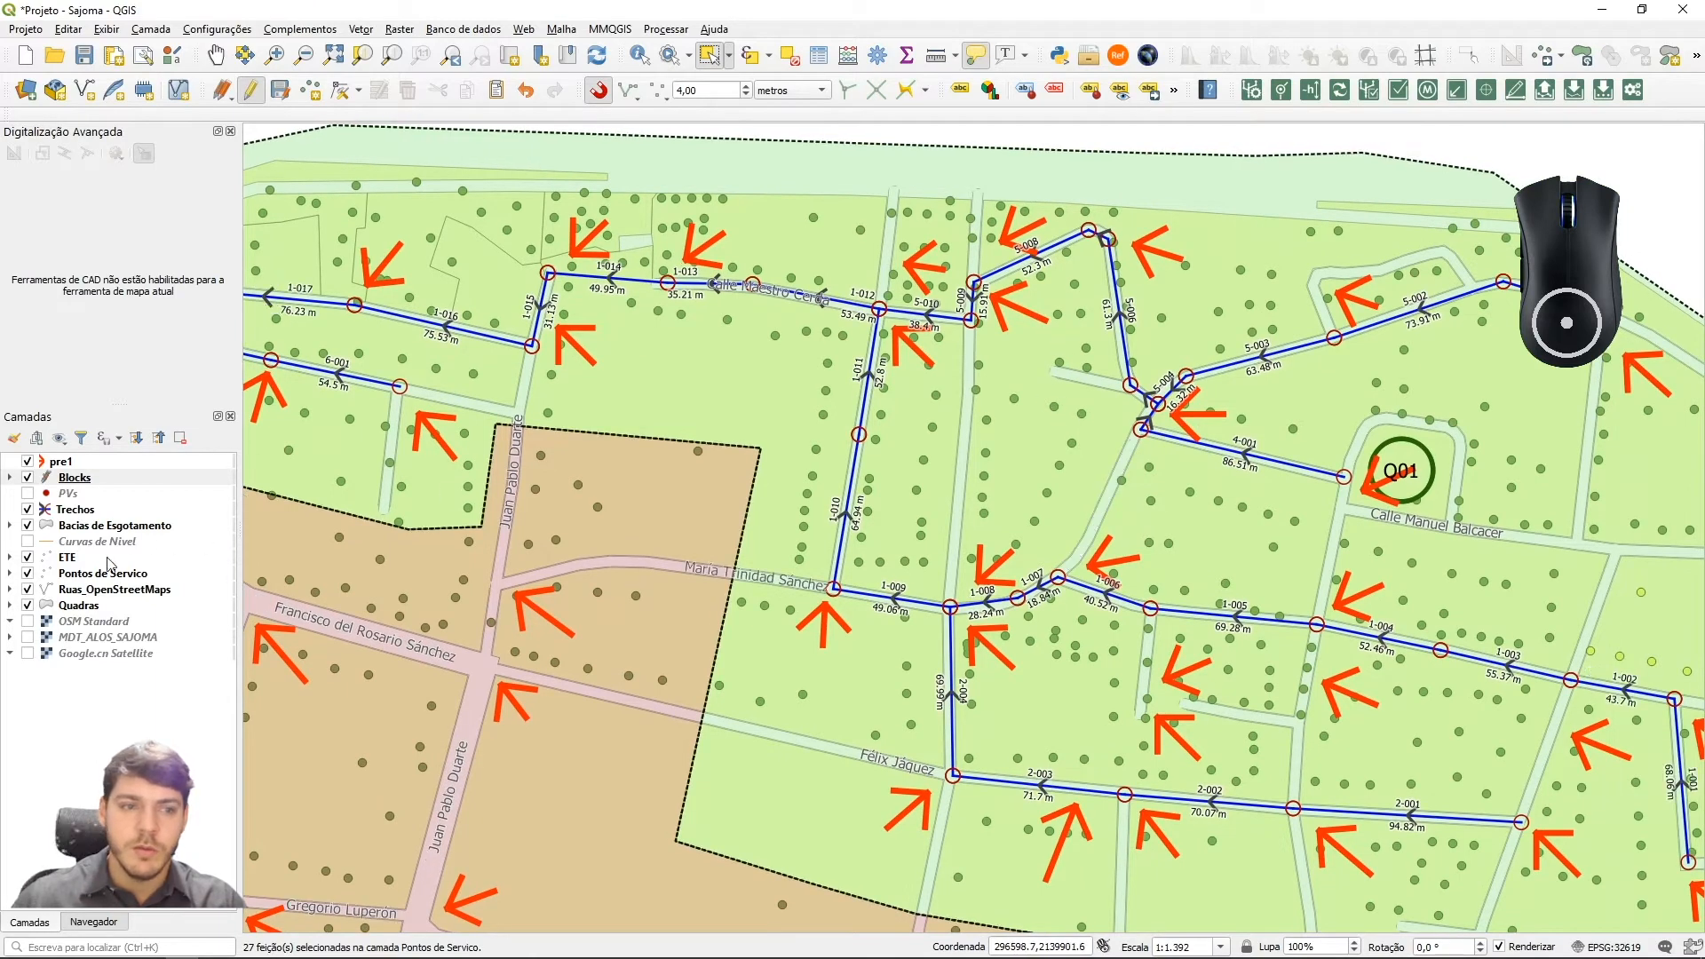
Select the Quadras polygon between sections 5-008 and 1-008, clear the selection, and make the Blocks layer active again
left_click(82, 606)
left_click(1029, 451)
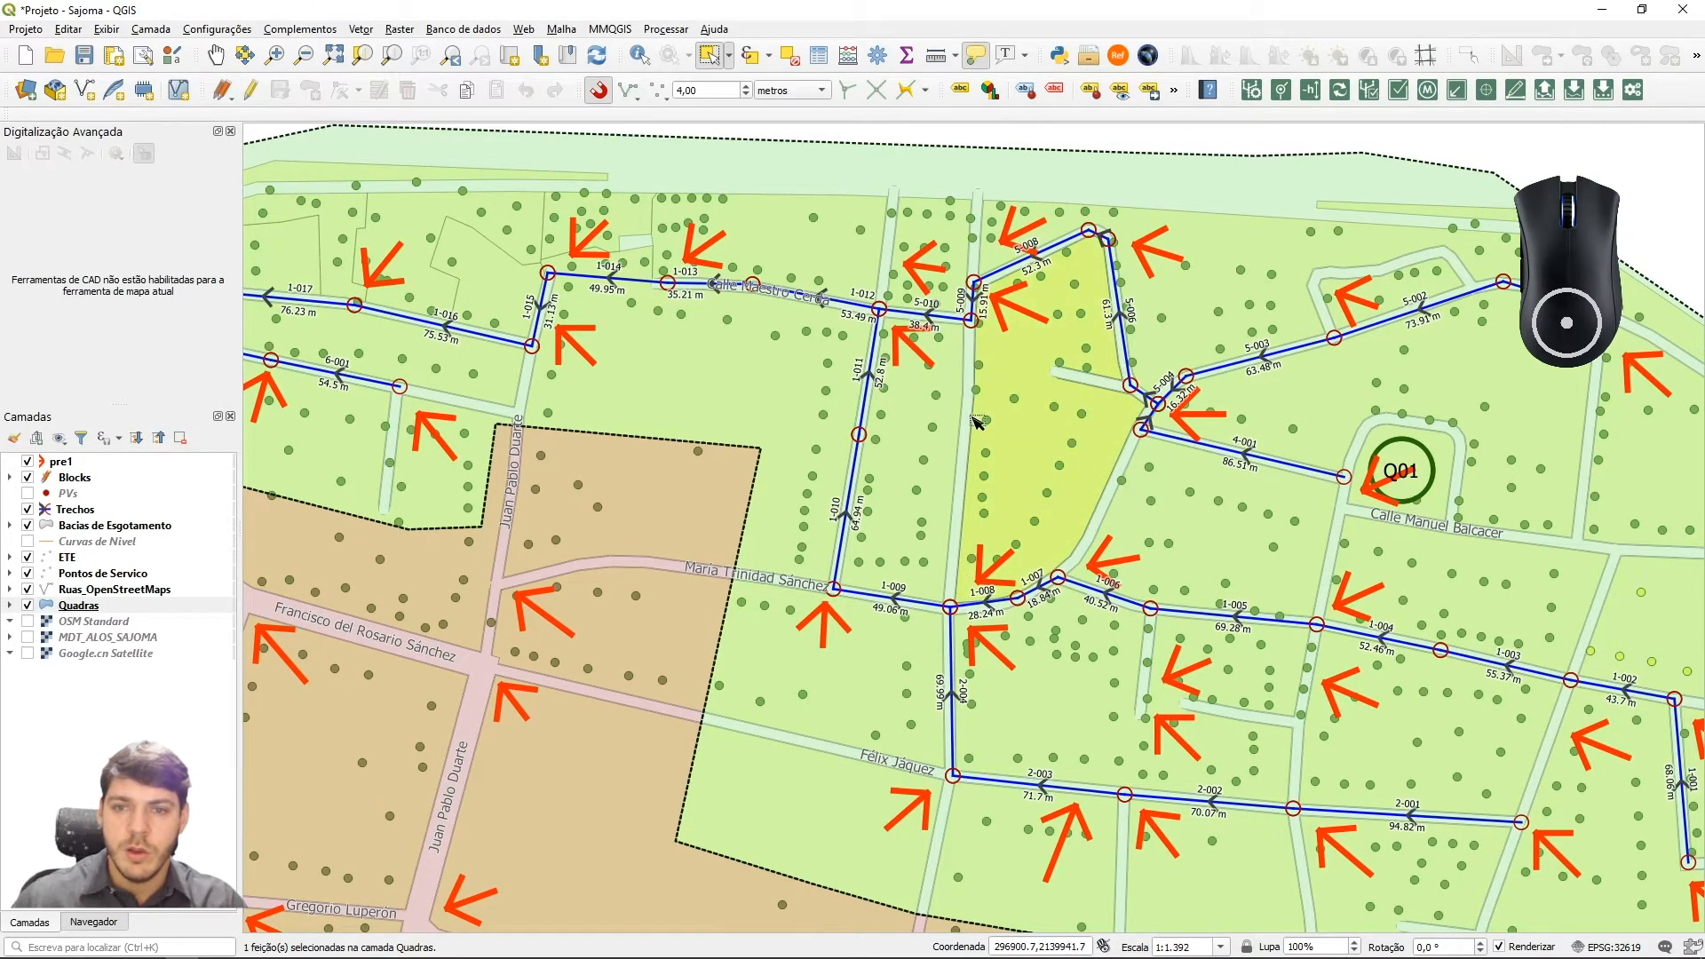
left_click(974, 346)
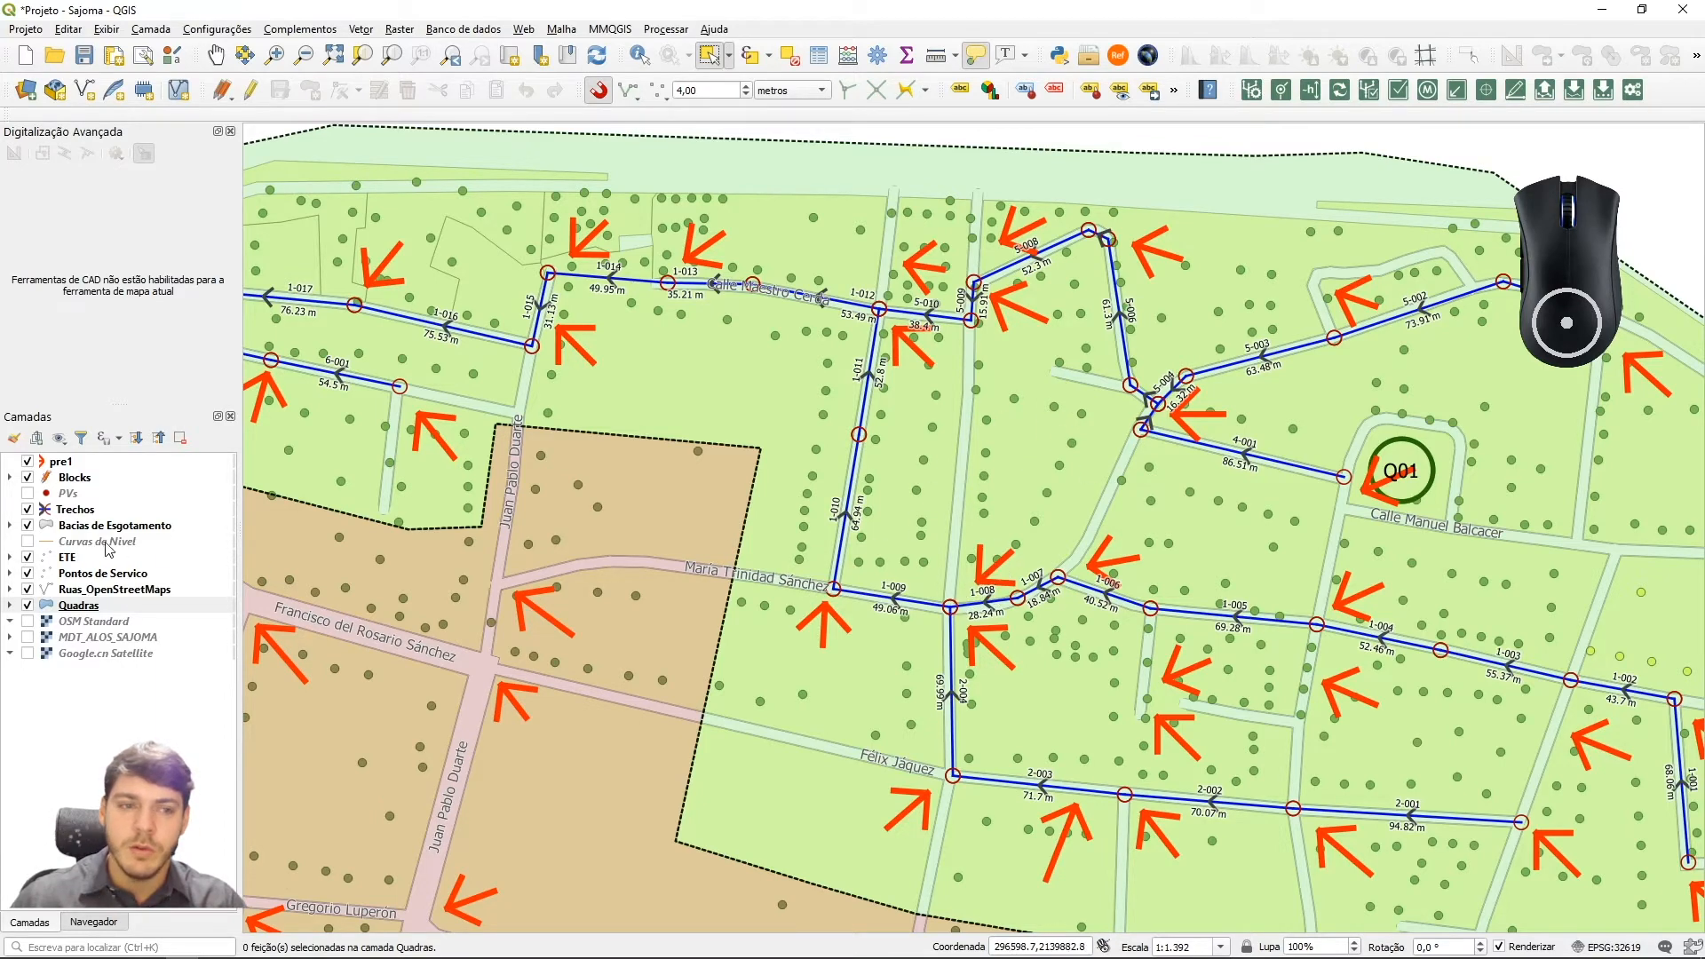
left_click(77, 480)
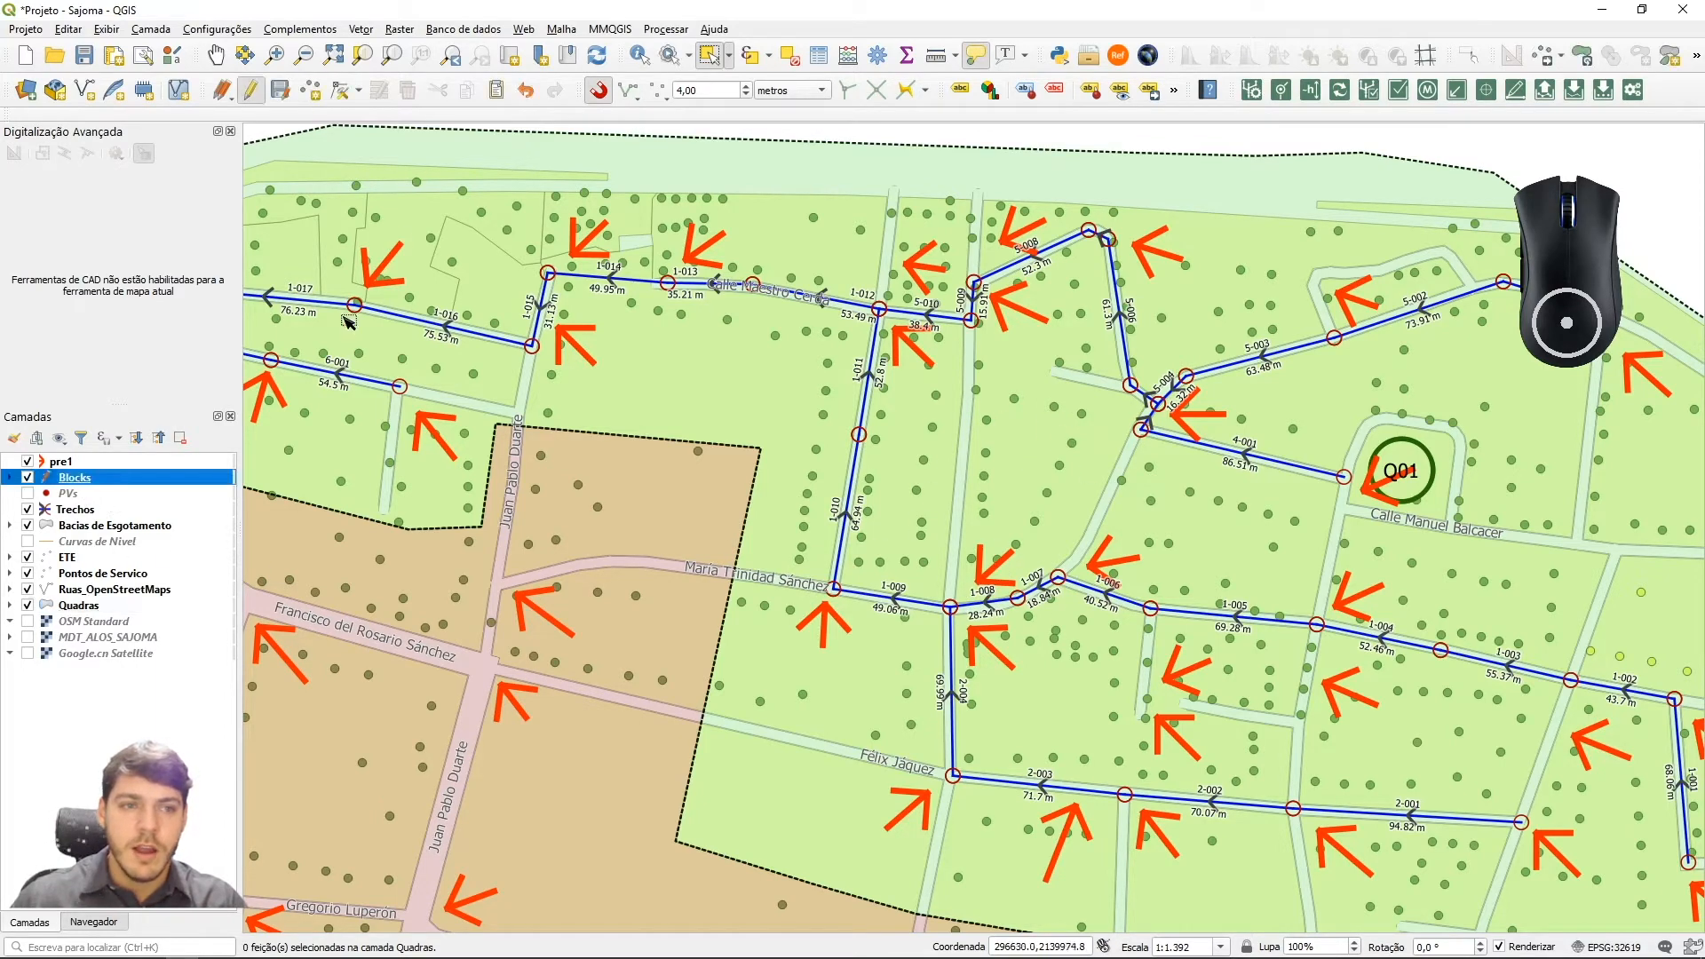
Using polygon selection on Pontos de Servico, select the service points within the Quadras polygon between sections 5-008 and 1-008
left_click(310, 90)
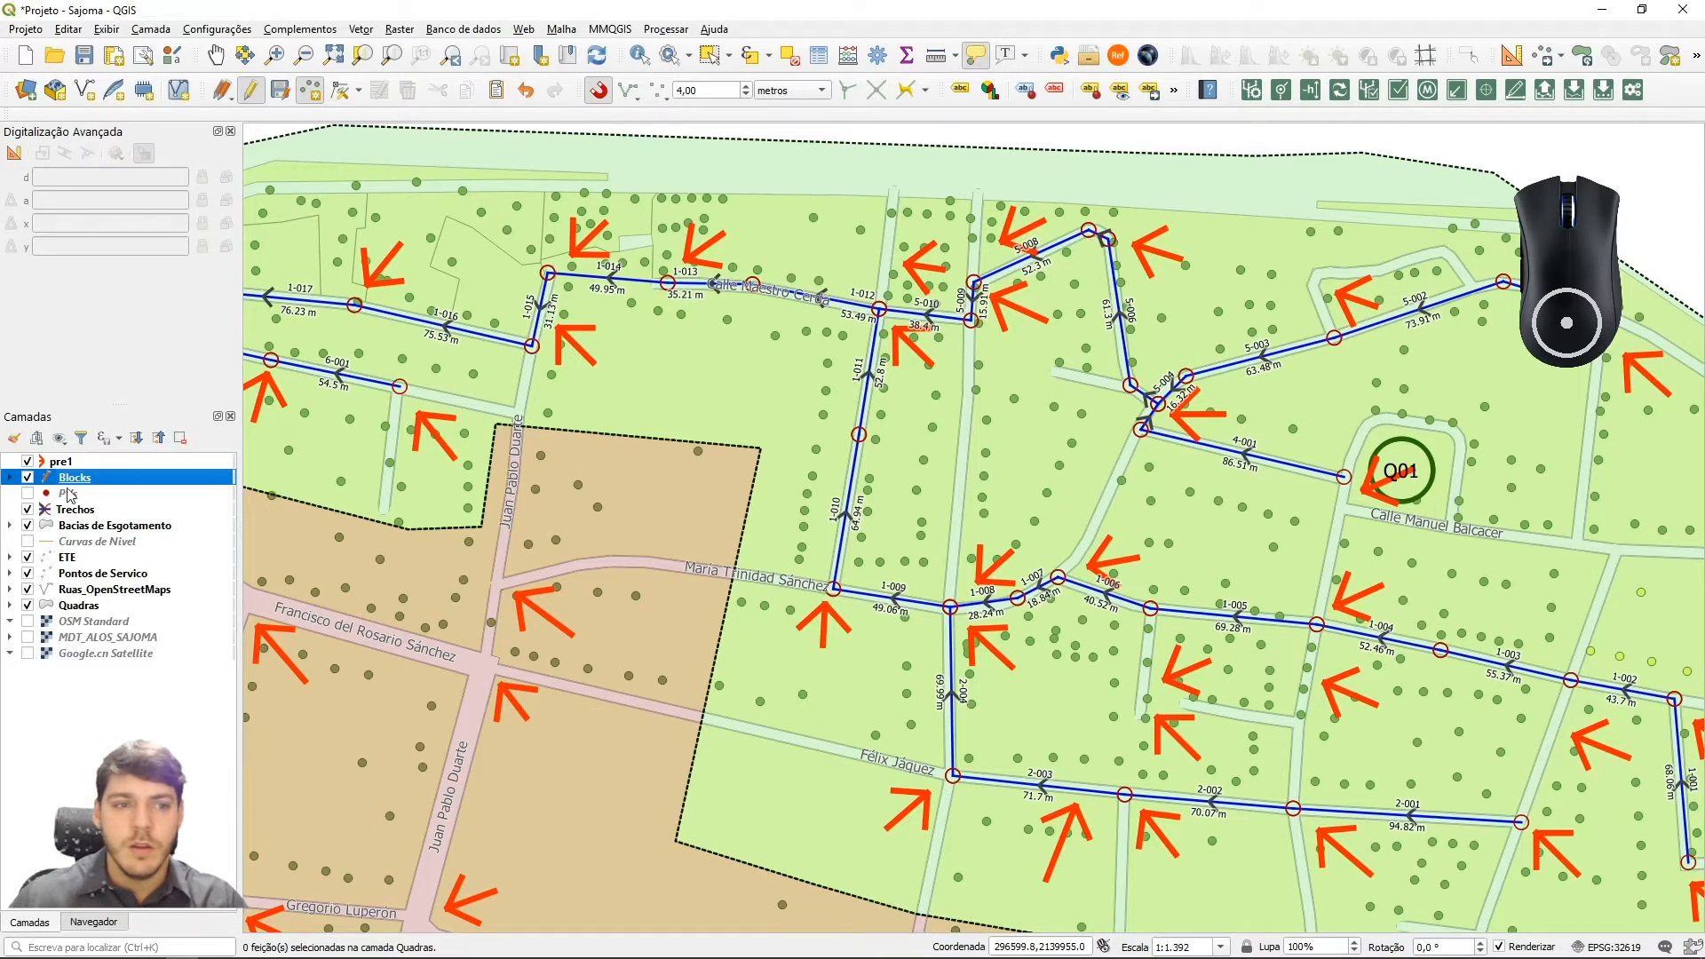
left_click(100, 574)
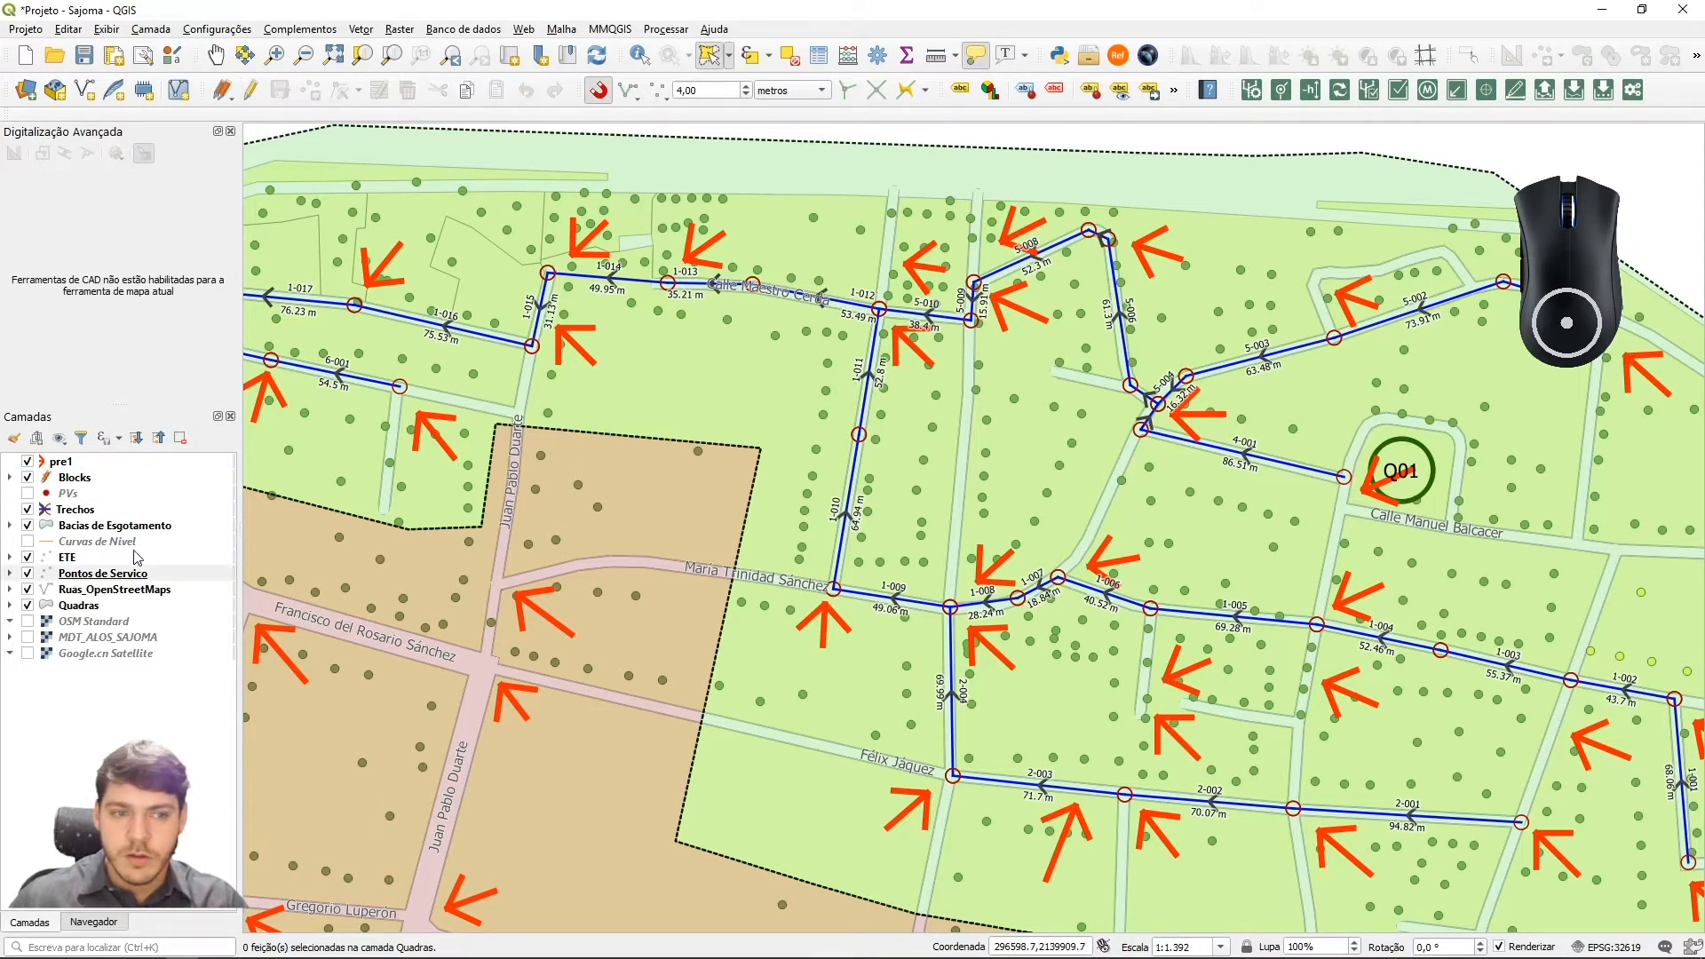
left_click(729, 56)
left_click(759, 101)
right_click(1048, 409)
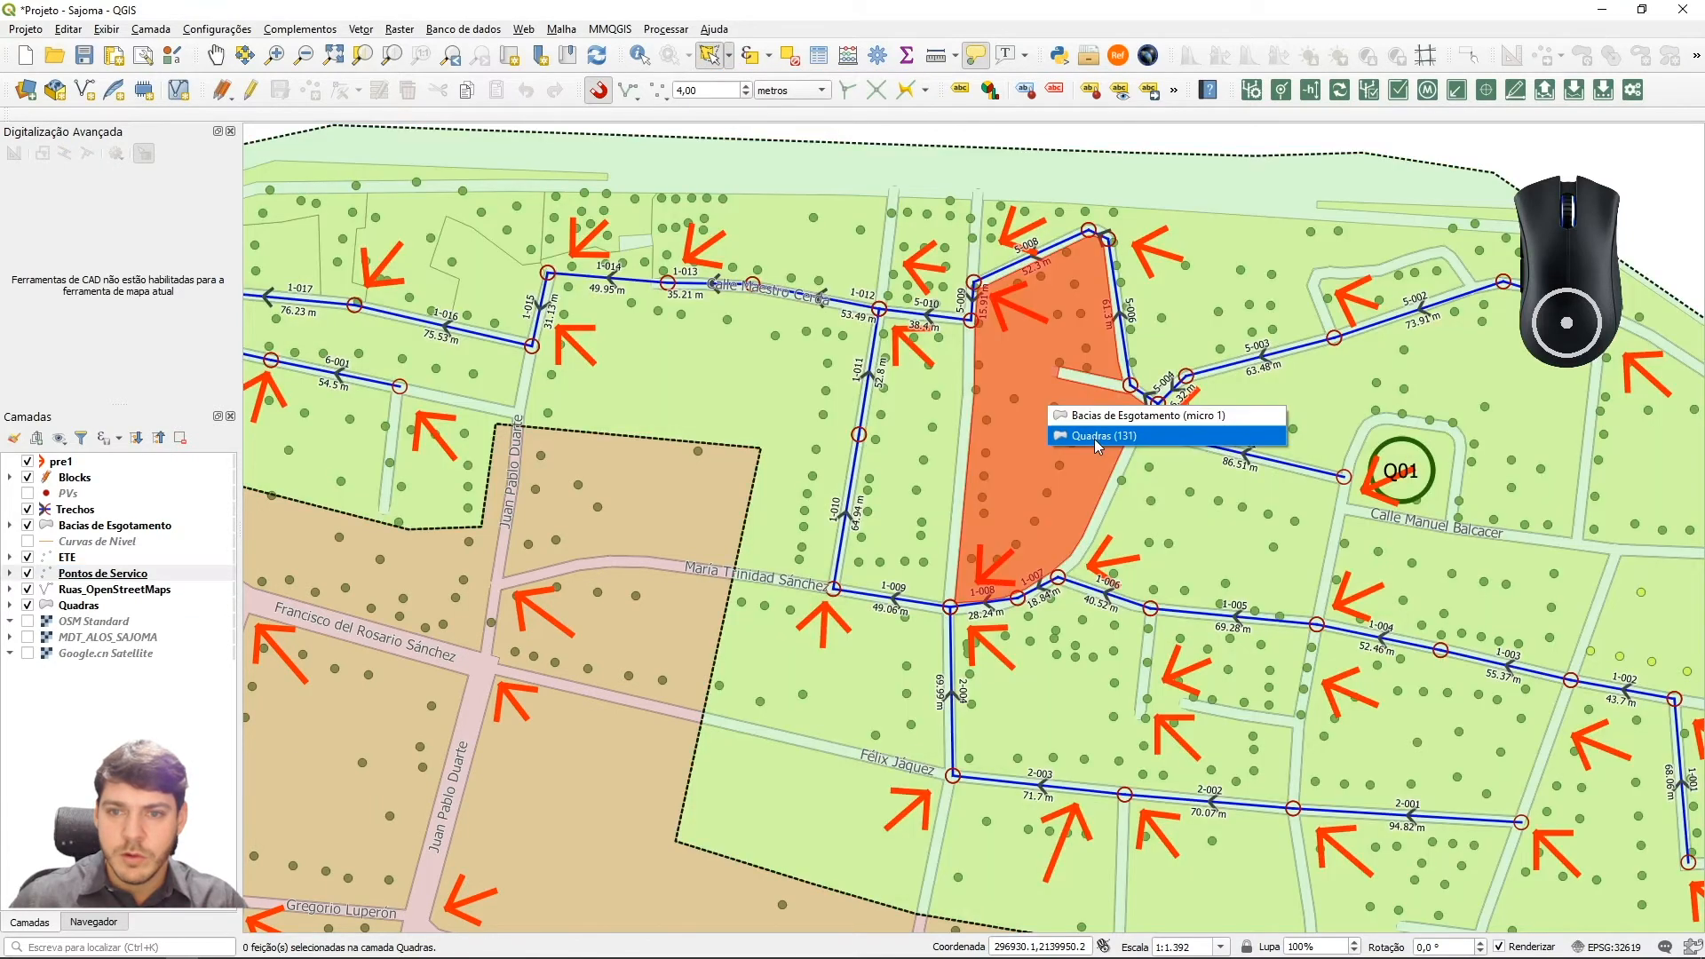
left_click(1094, 439)
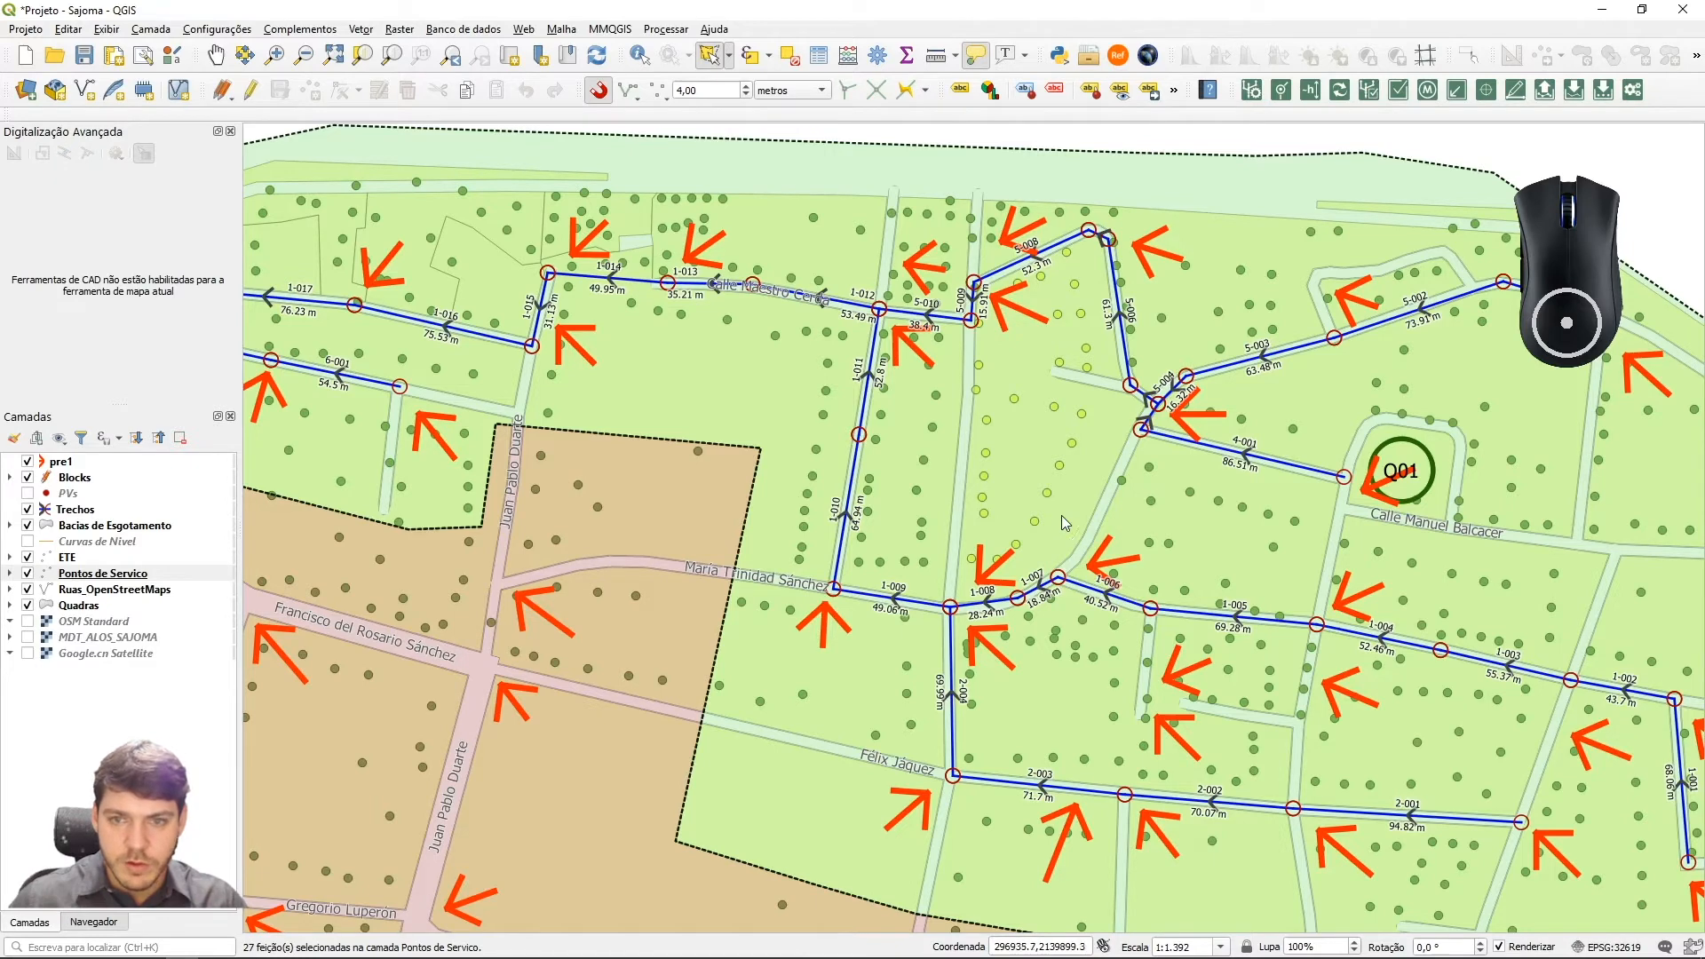
Remove the service points in the lower part of that block from the selection, keeping those near sections 5-008 and 5-006
left_click(963, 370)
left_click(1111, 410)
right_click(967, 595, "ctrl")
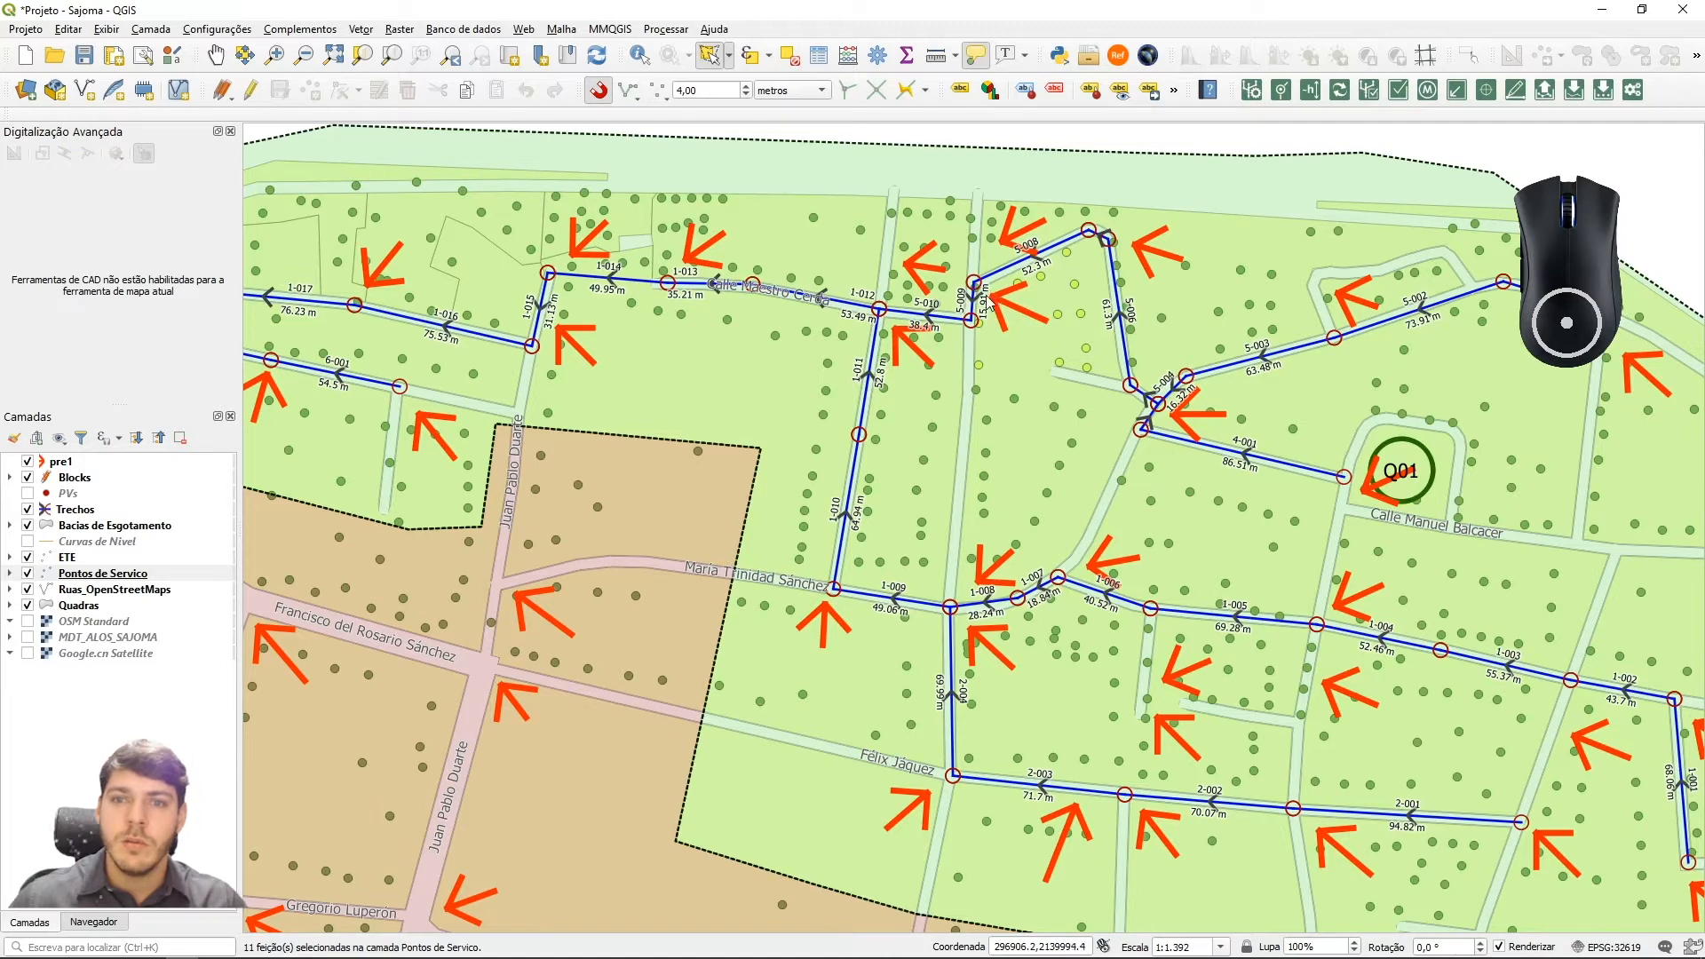
Add a point to the Blocks layer among the selected service points, with ID_QE Q02 and QE_IP 11
left_click(76, 480)
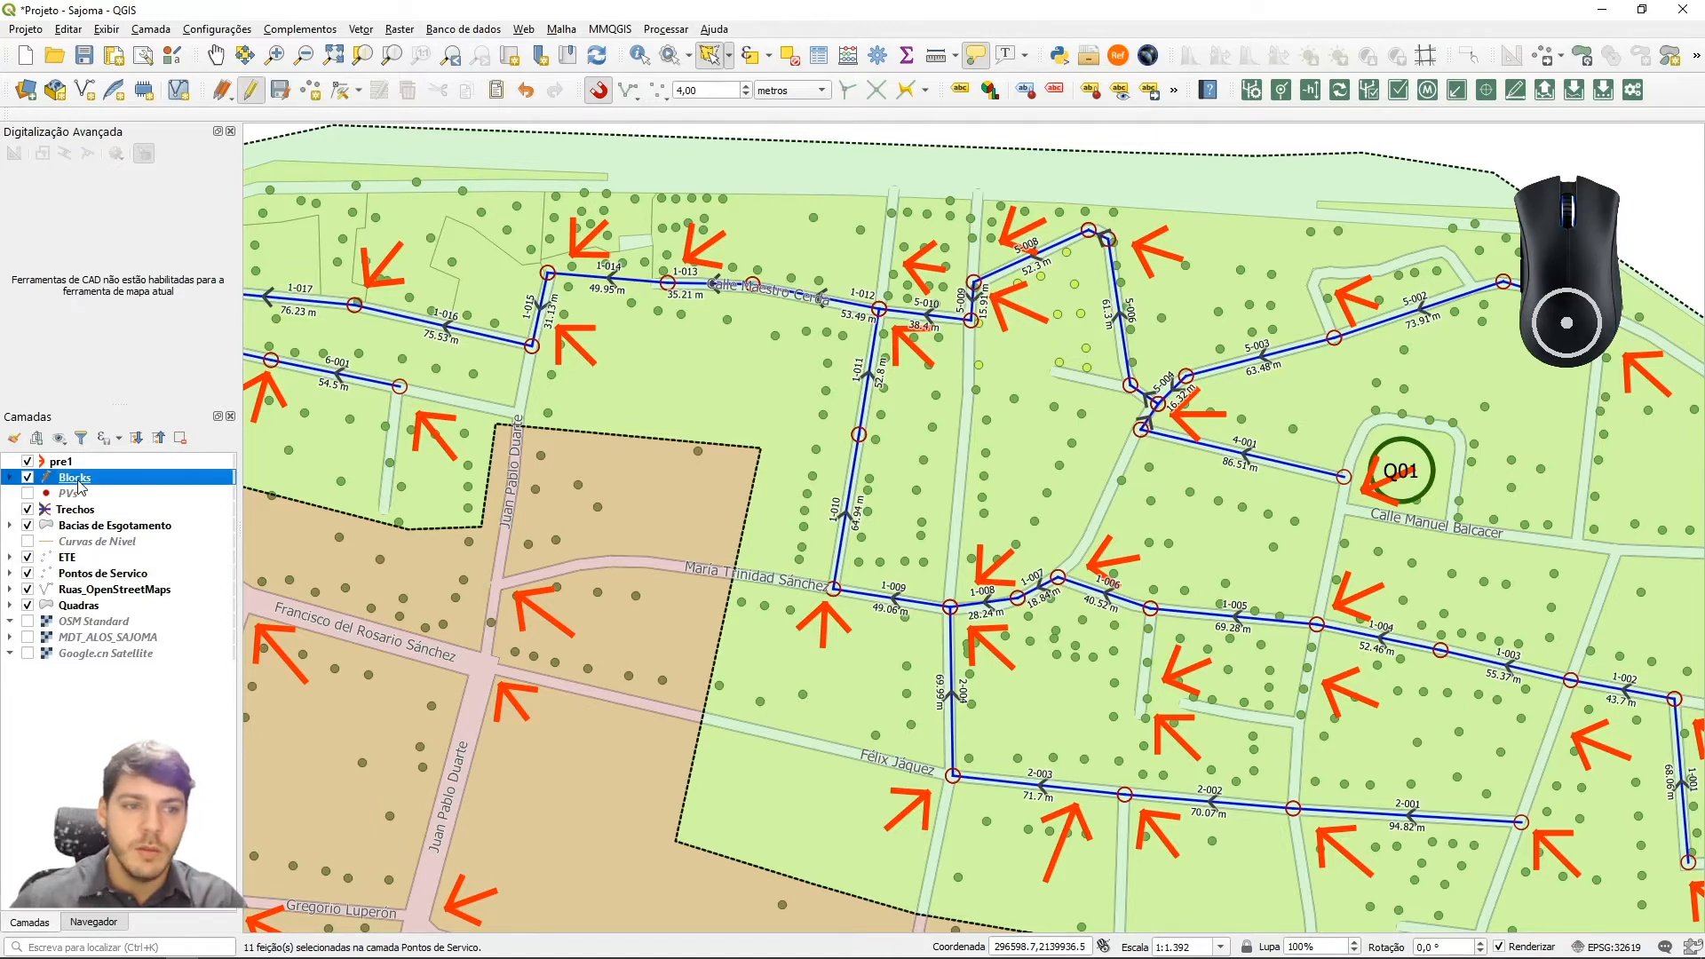
left_click(309, 89)
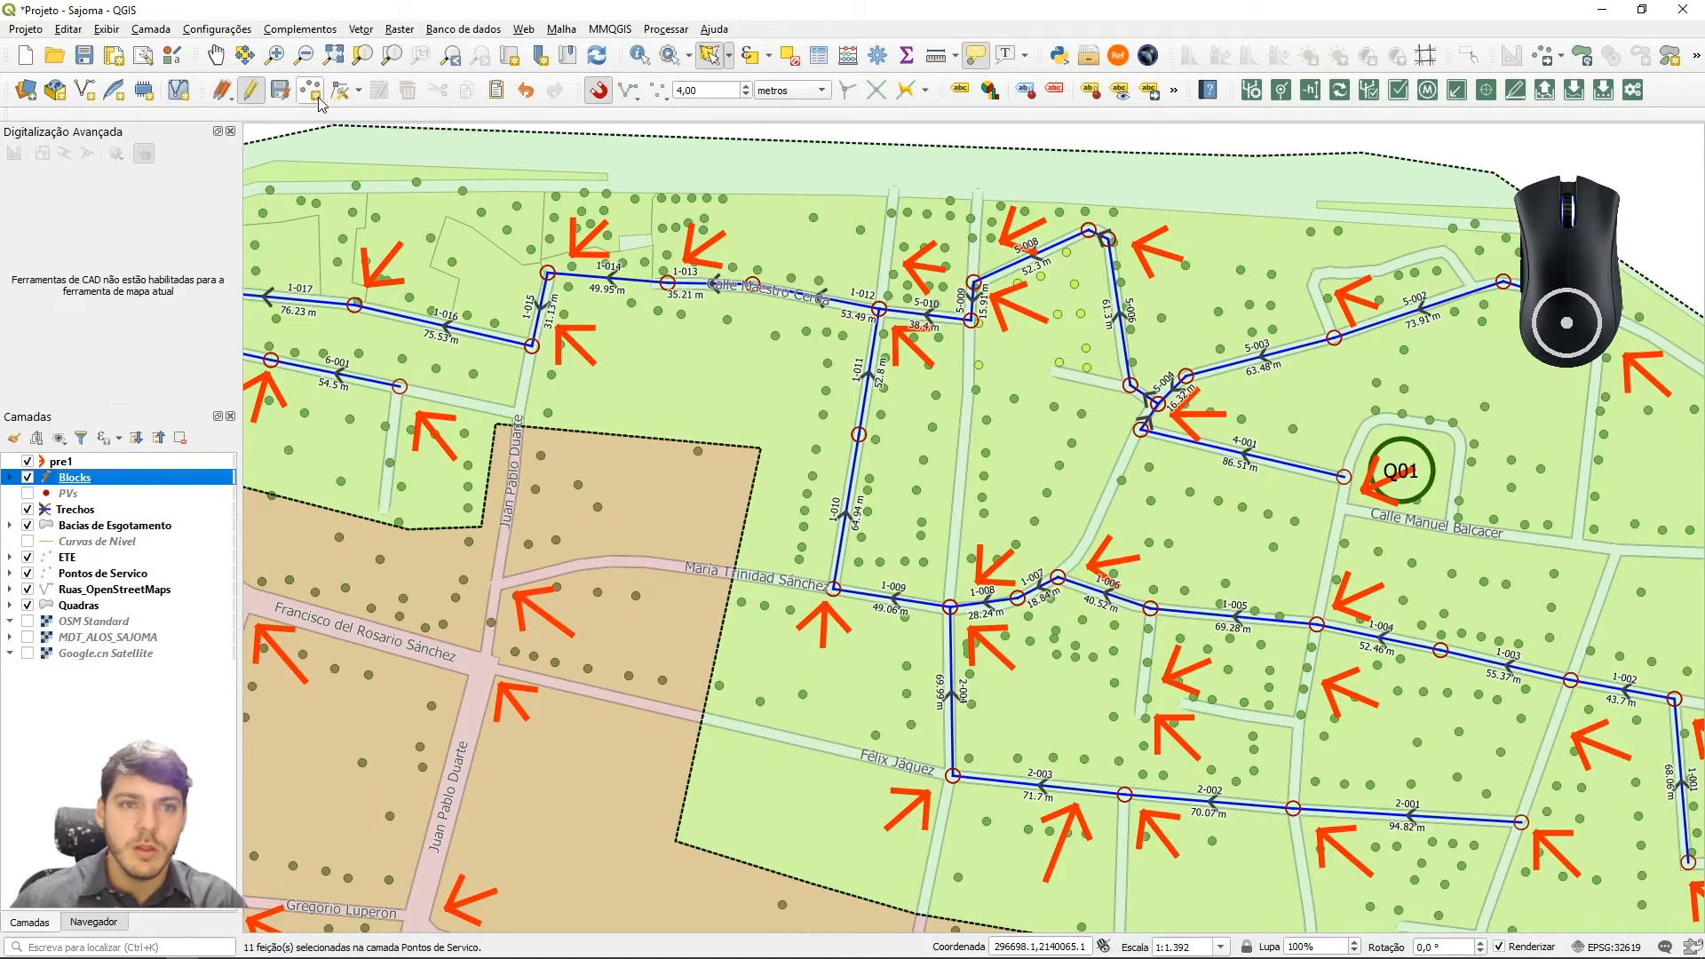
left_click(1057, 326)
left_click(650, 358)
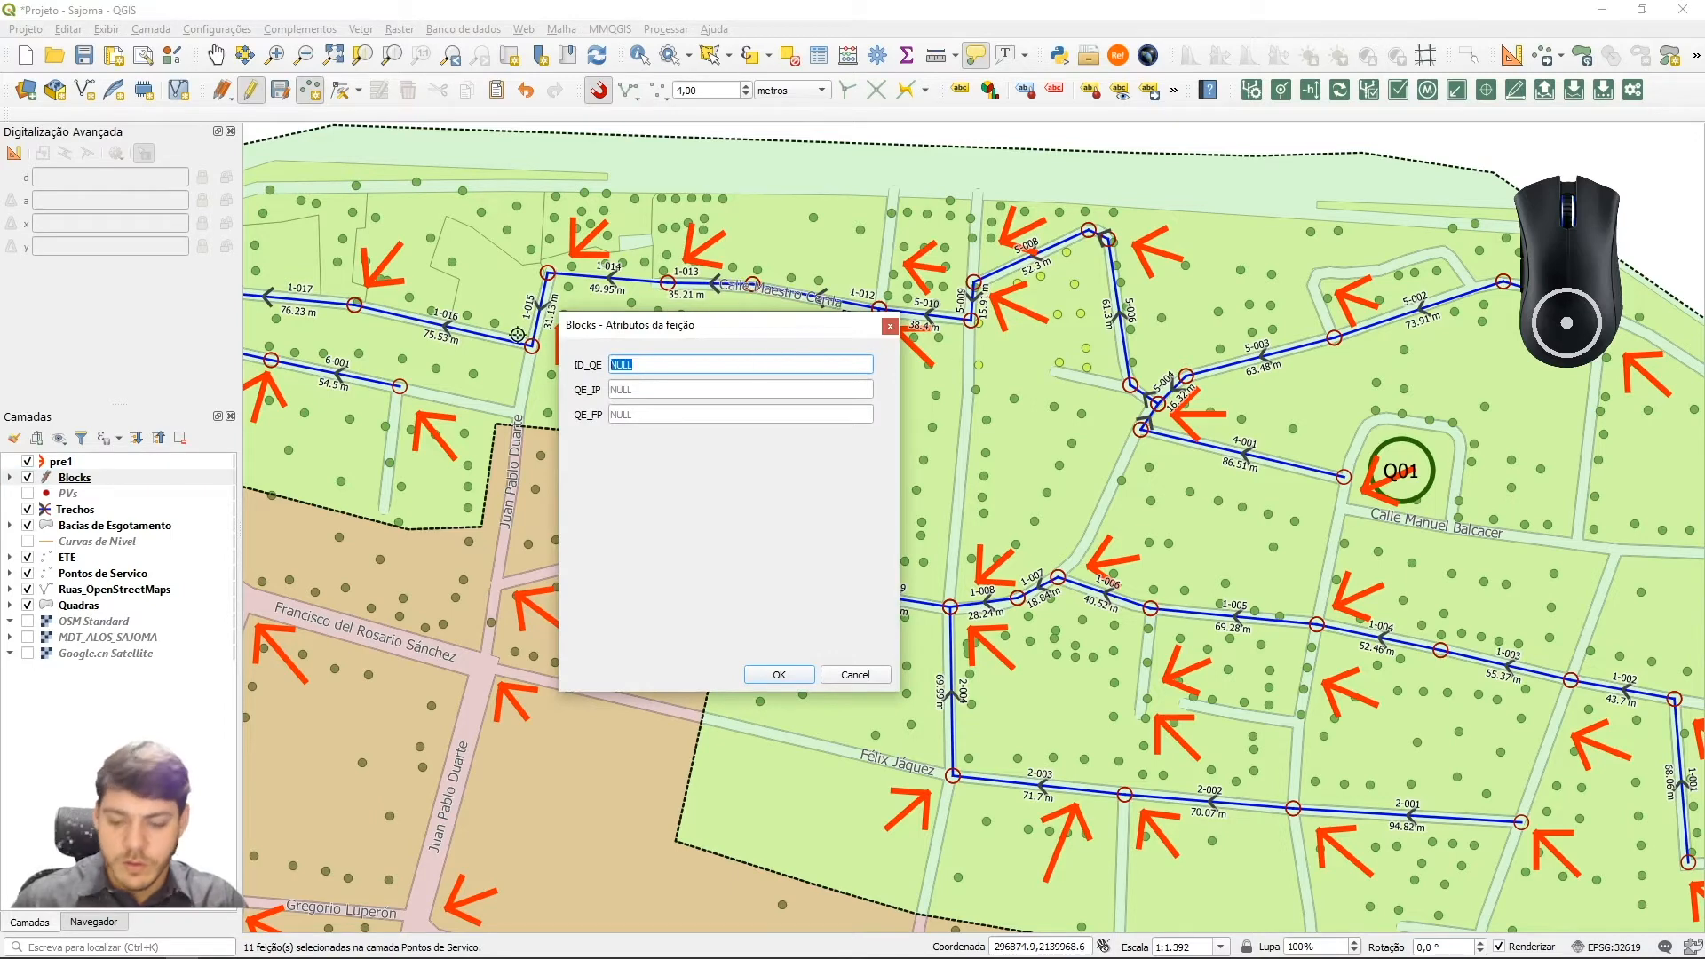
type("Q02")
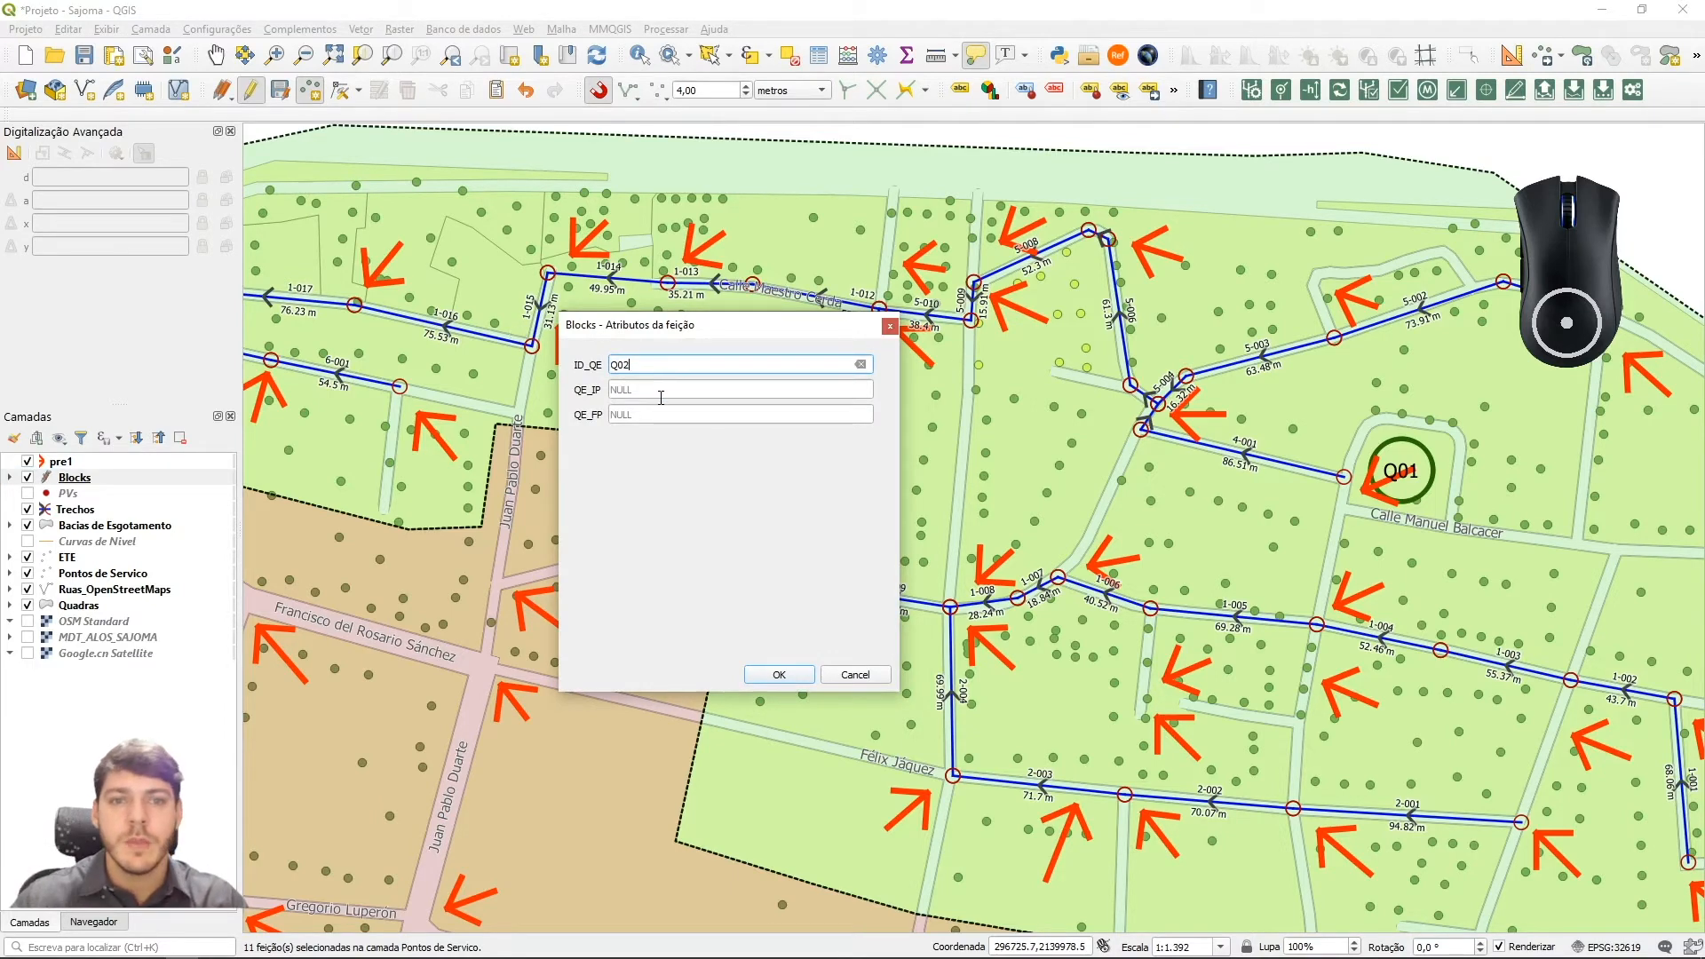
left_click(661, 395)
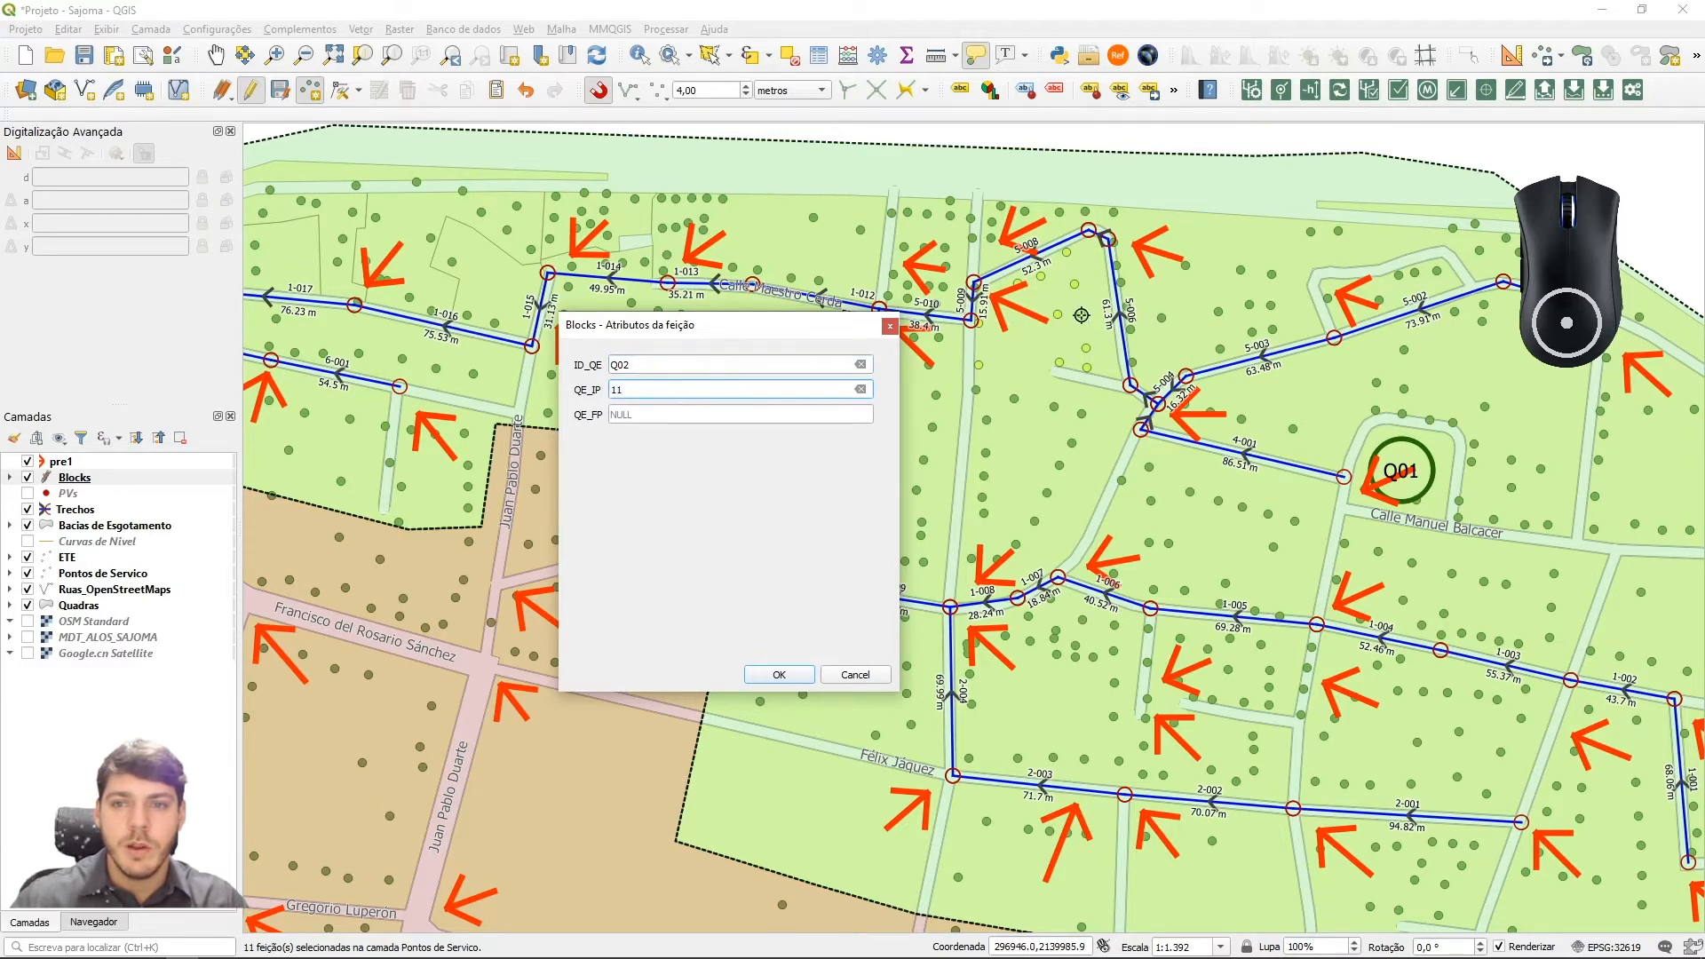
left_click(658, 415)
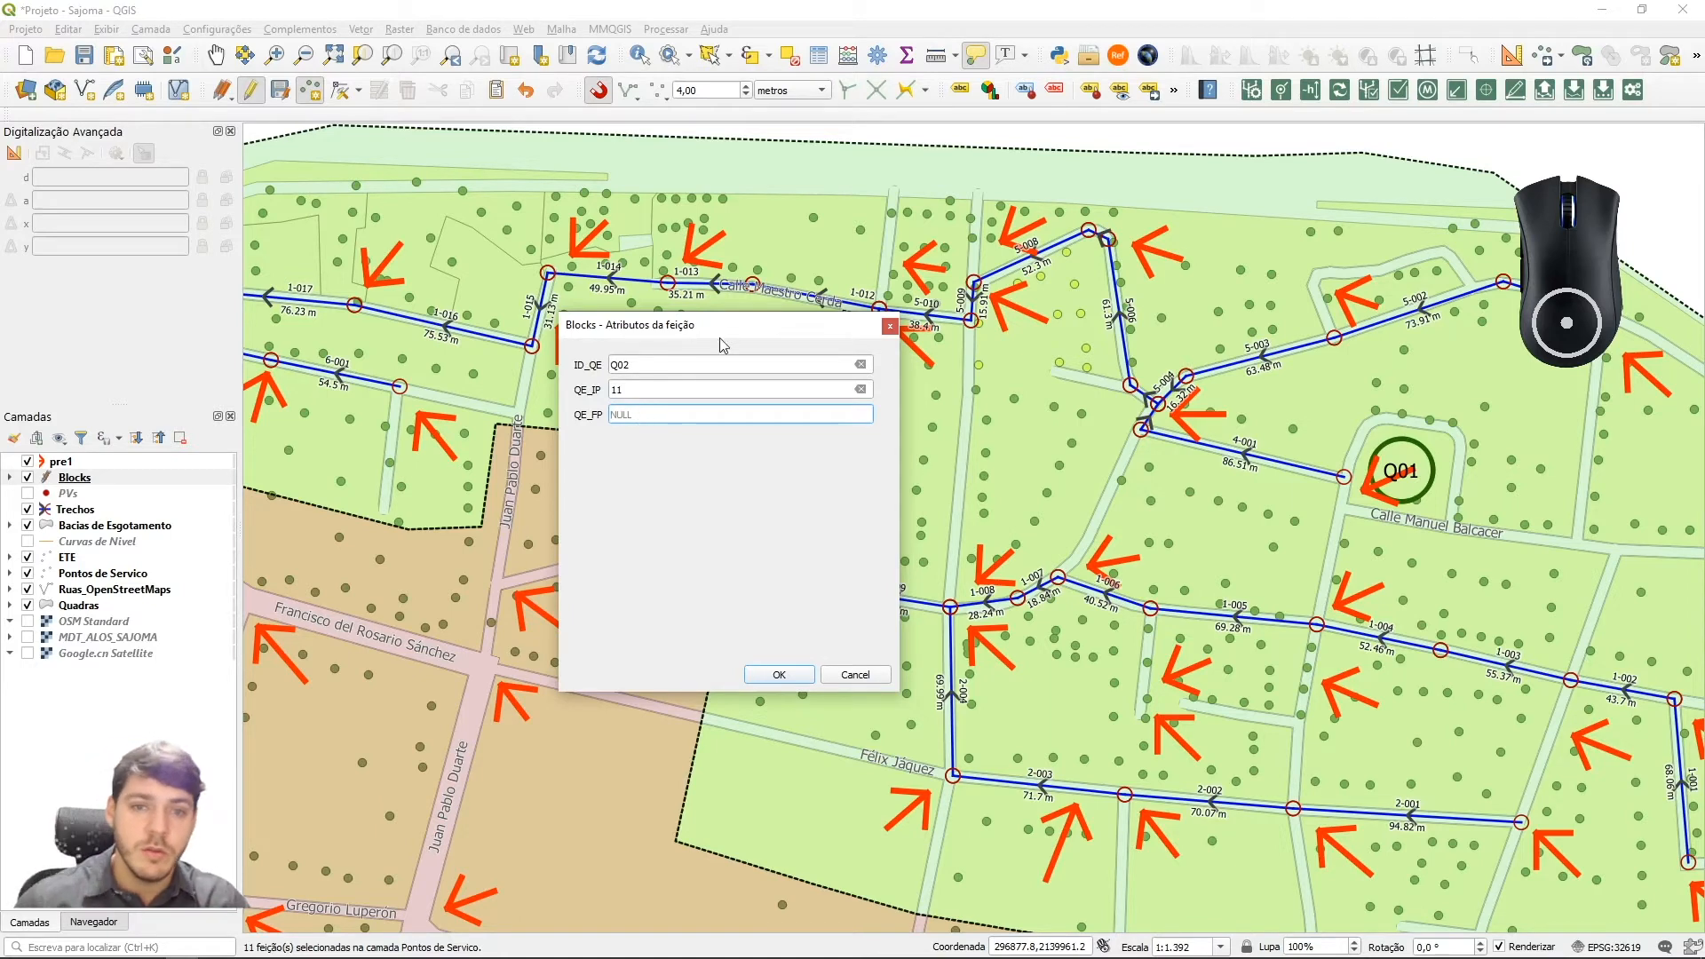
Show the Google.cn Satellite imagery and hide Quadras and Bacias de Esgotamento to examine the area around block Q02
left_click(27, 653)
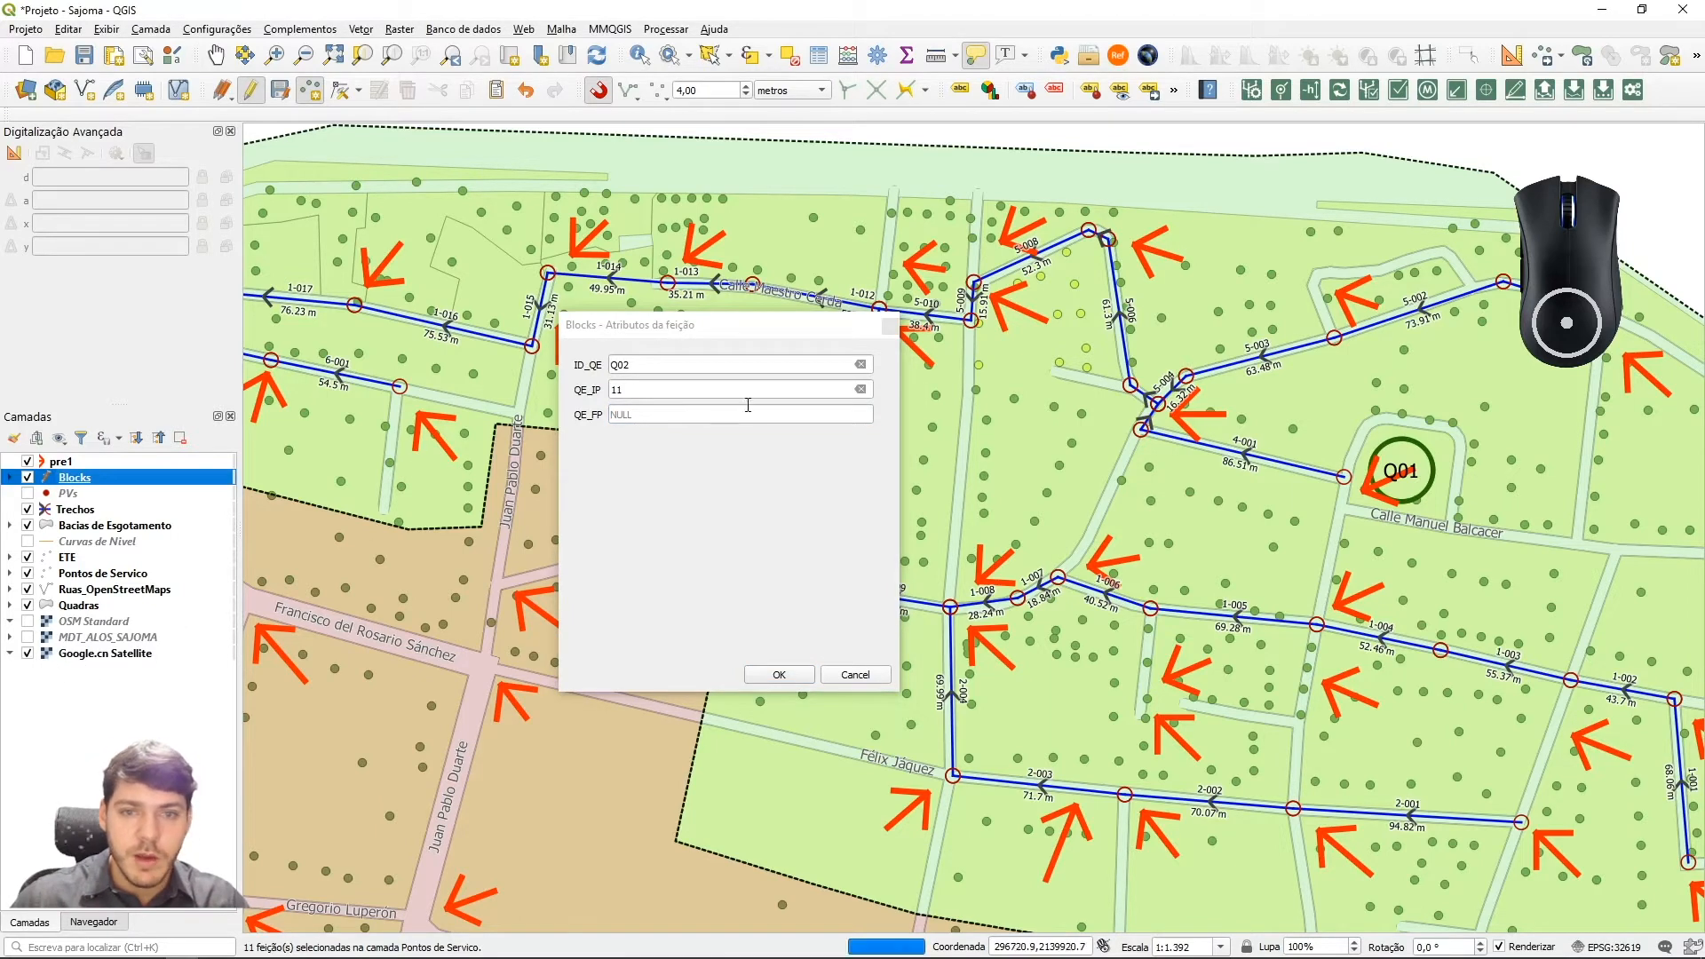
left_click_drag(736, 327, 572, 362)
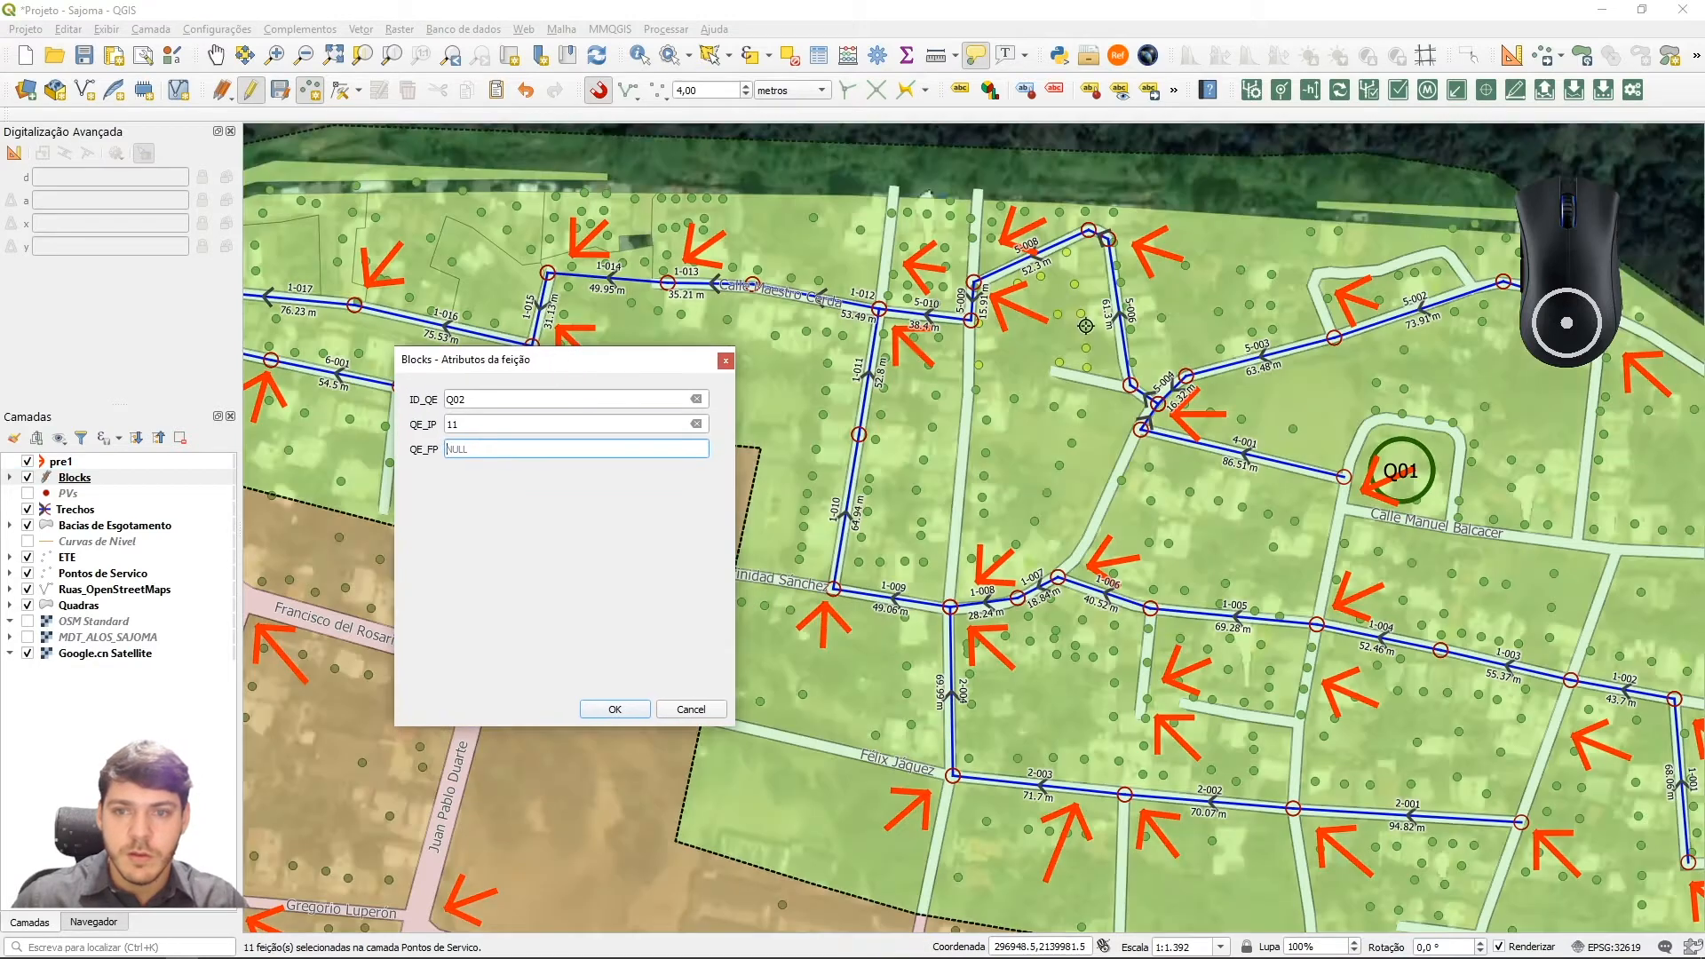
scroll(1091, 326, "up", 2)
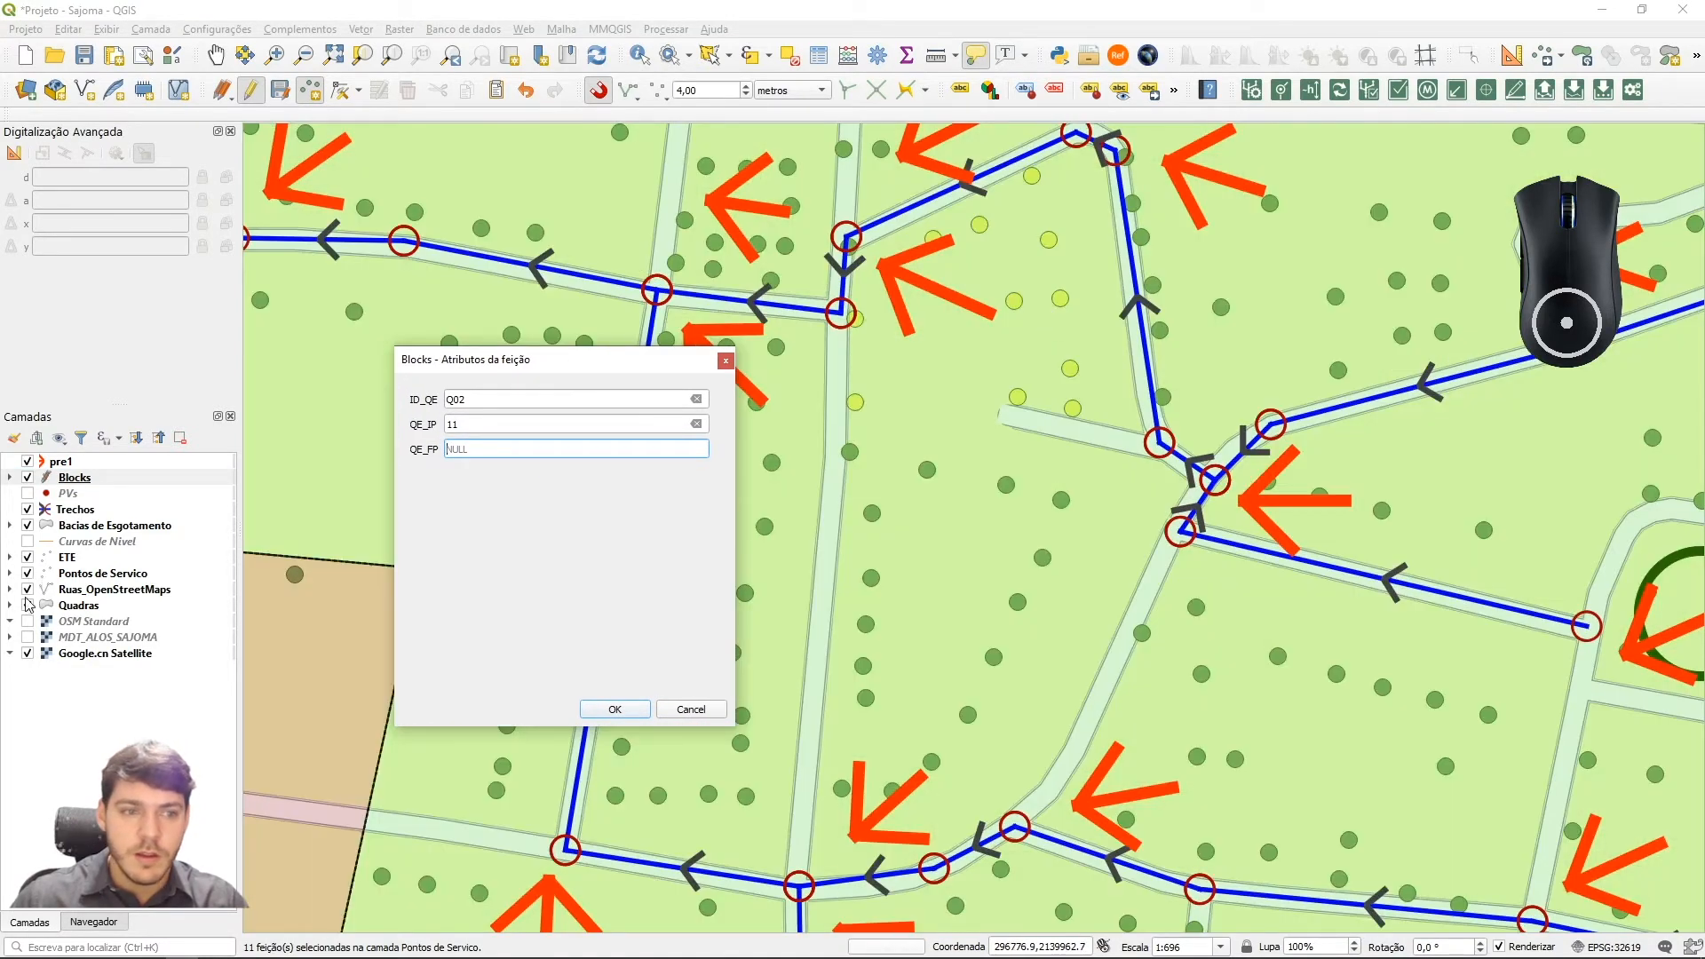
left_click(27, 605)
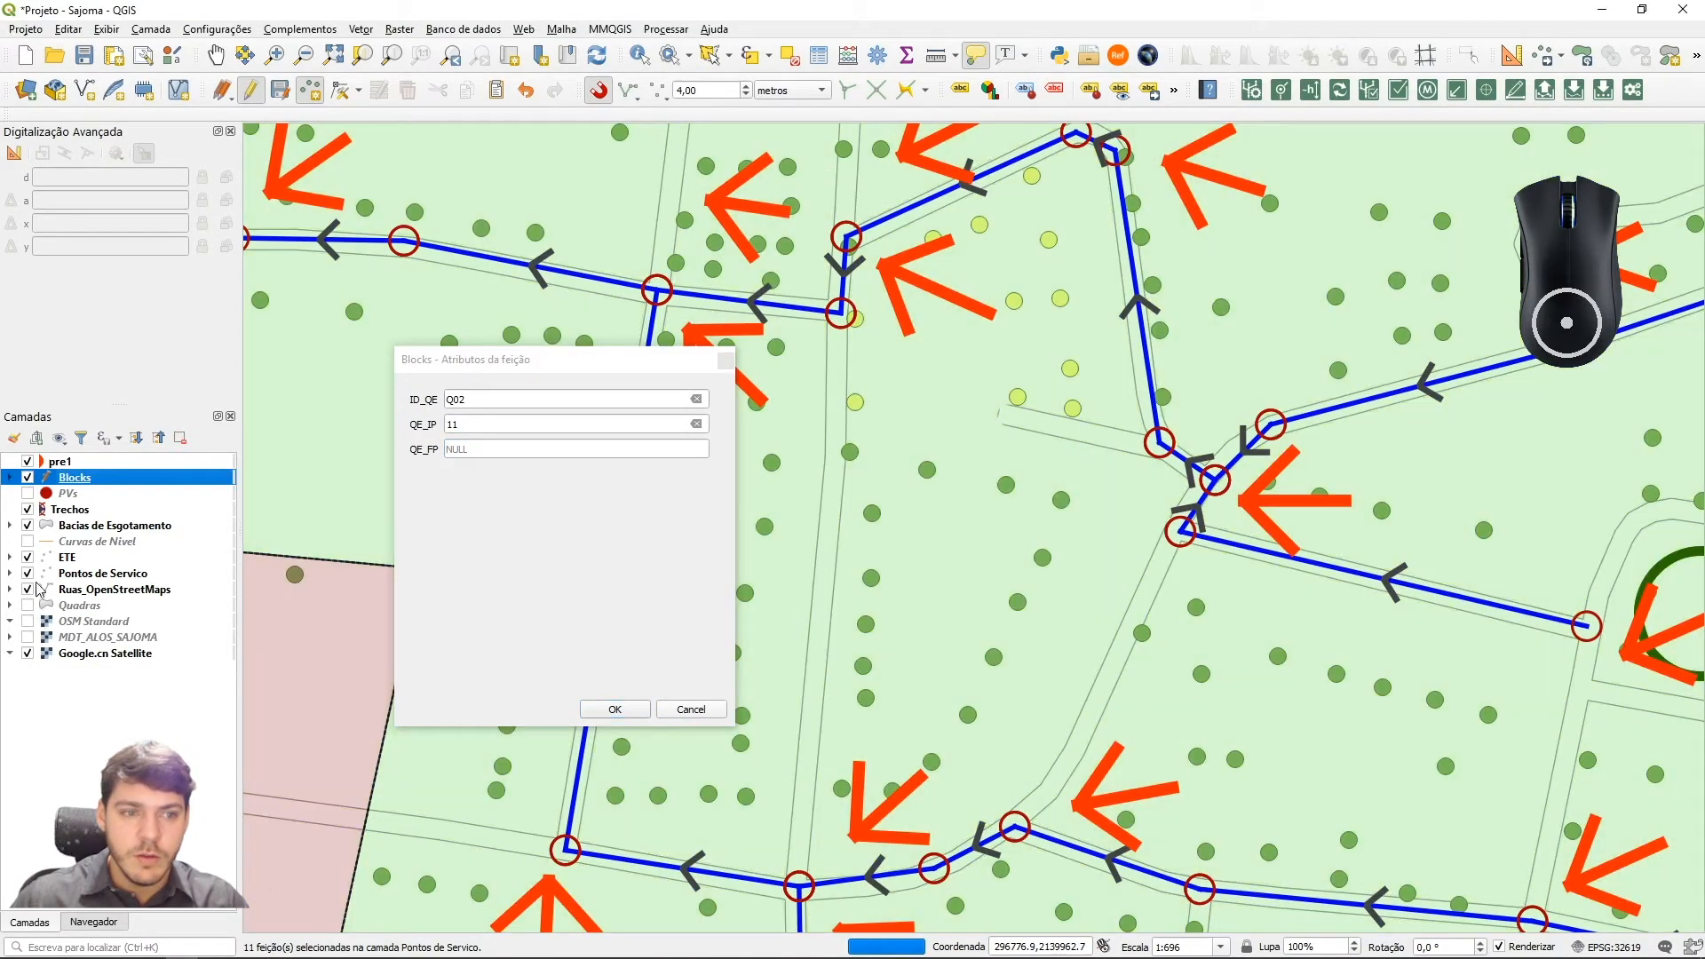
left_click(27, 527)
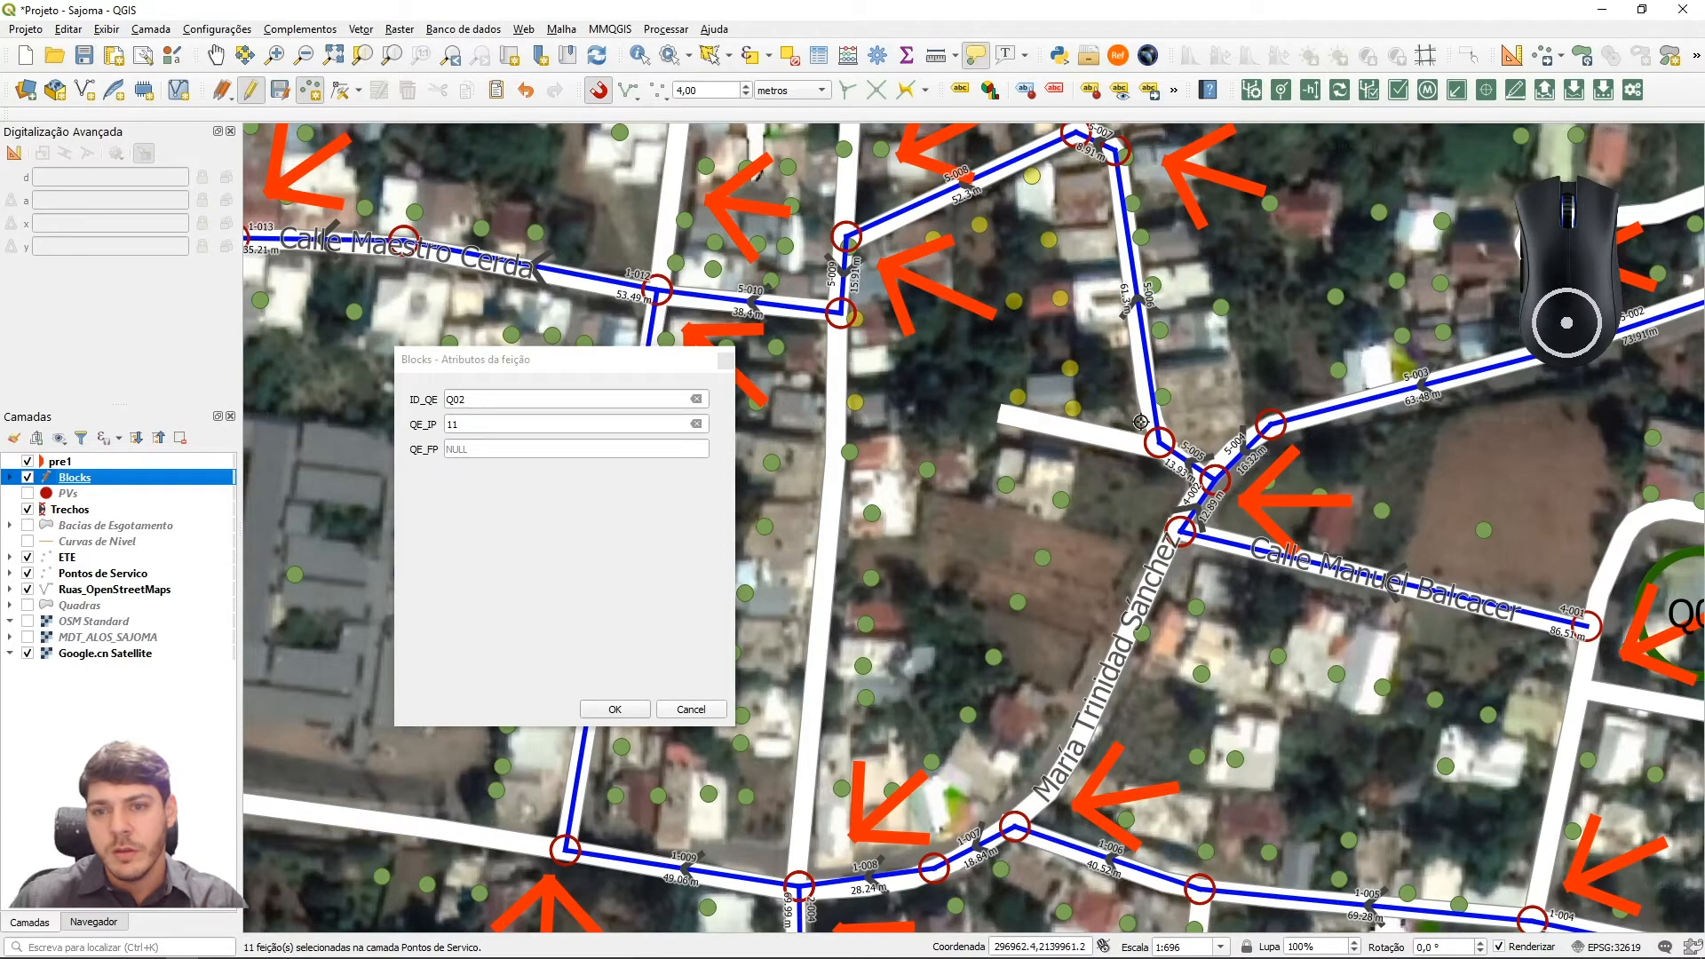
Fill in the QE_FP value of block Q02 and save its attributes
left_click(517, 451)
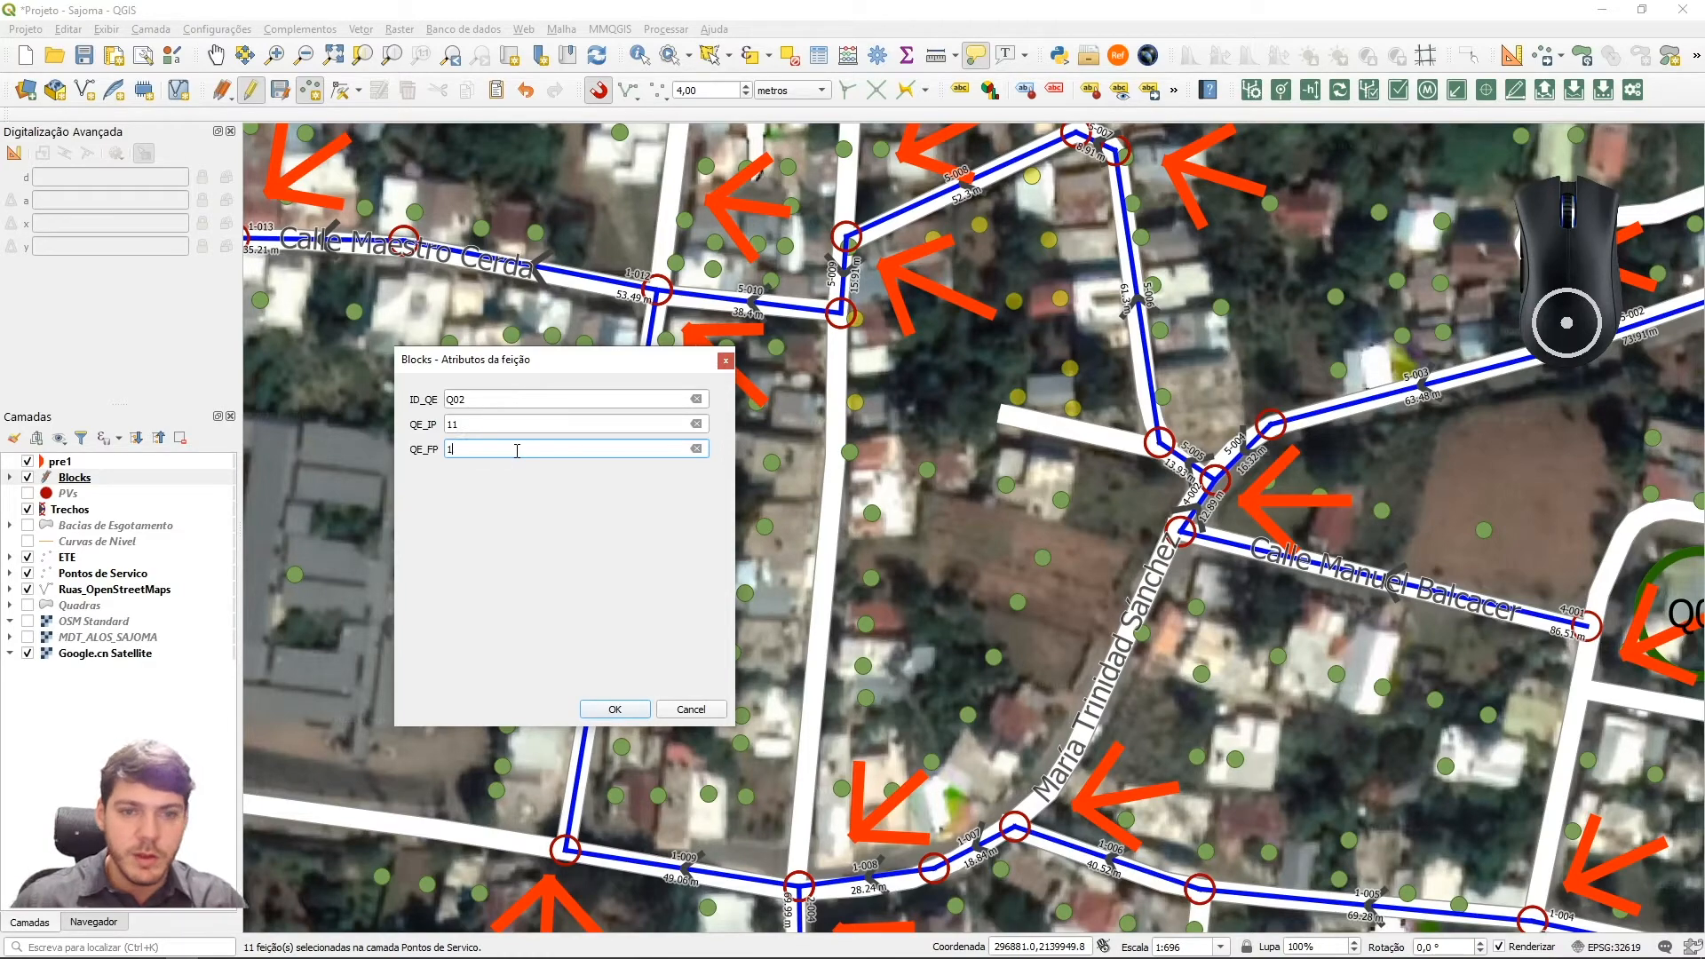
left_click(626, 715)
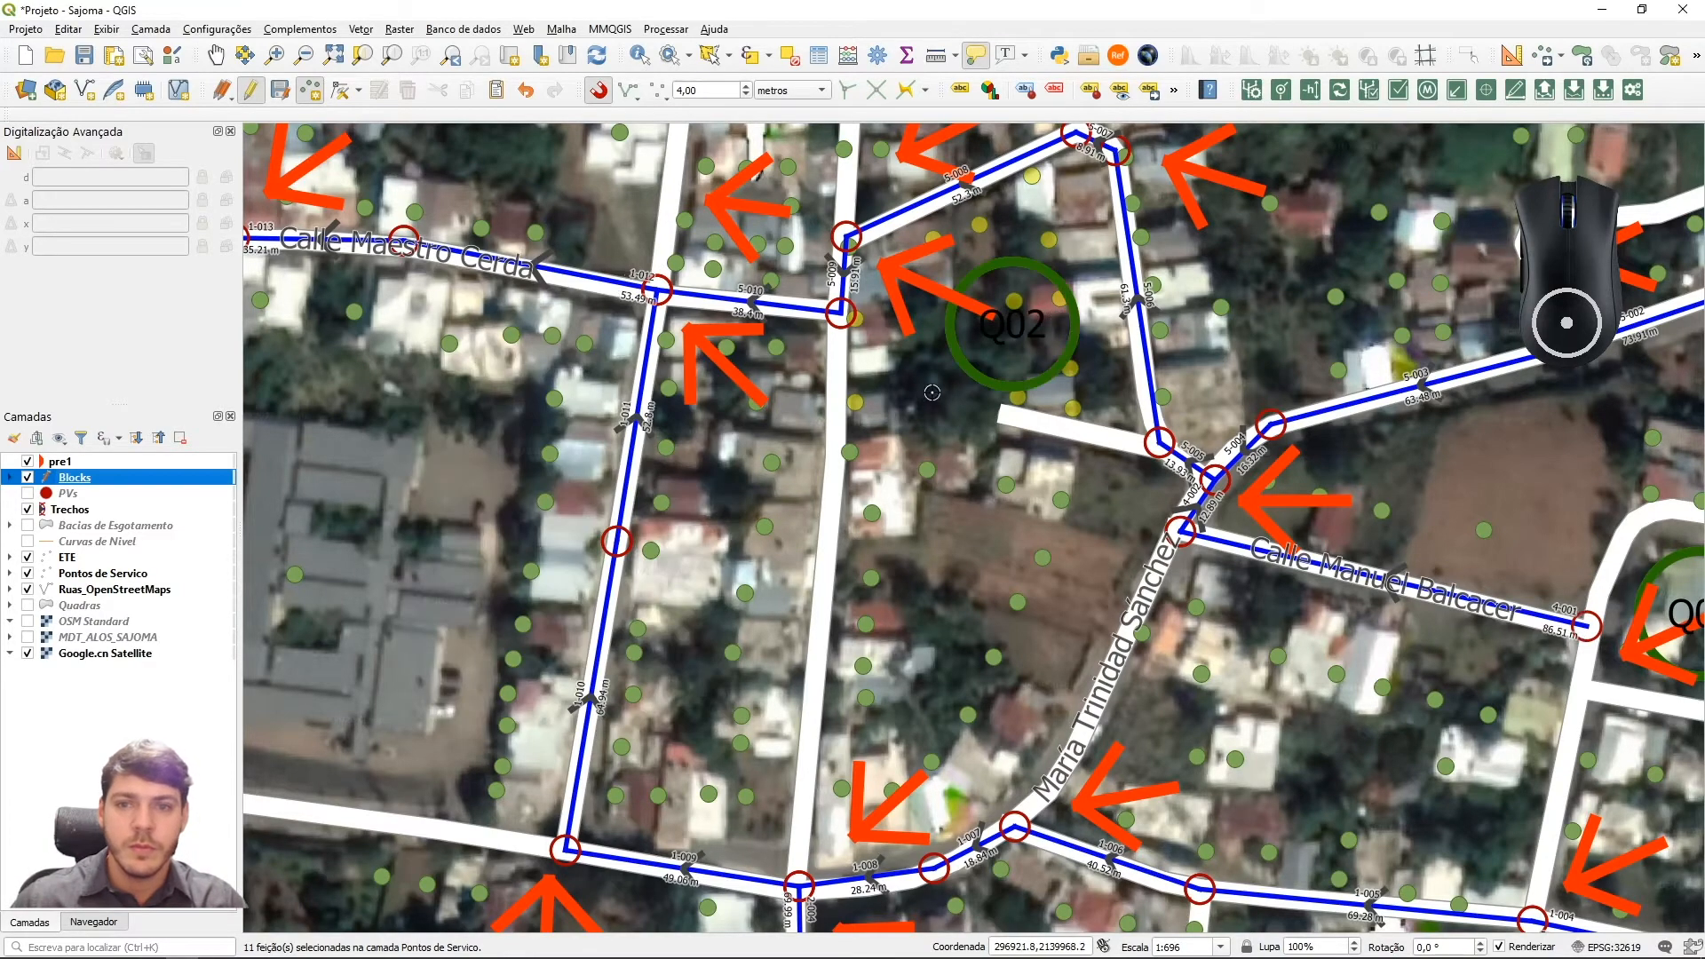
Show the Quadras layer again and hide the Google.cn Satellite imagery
left_click(28, 606)
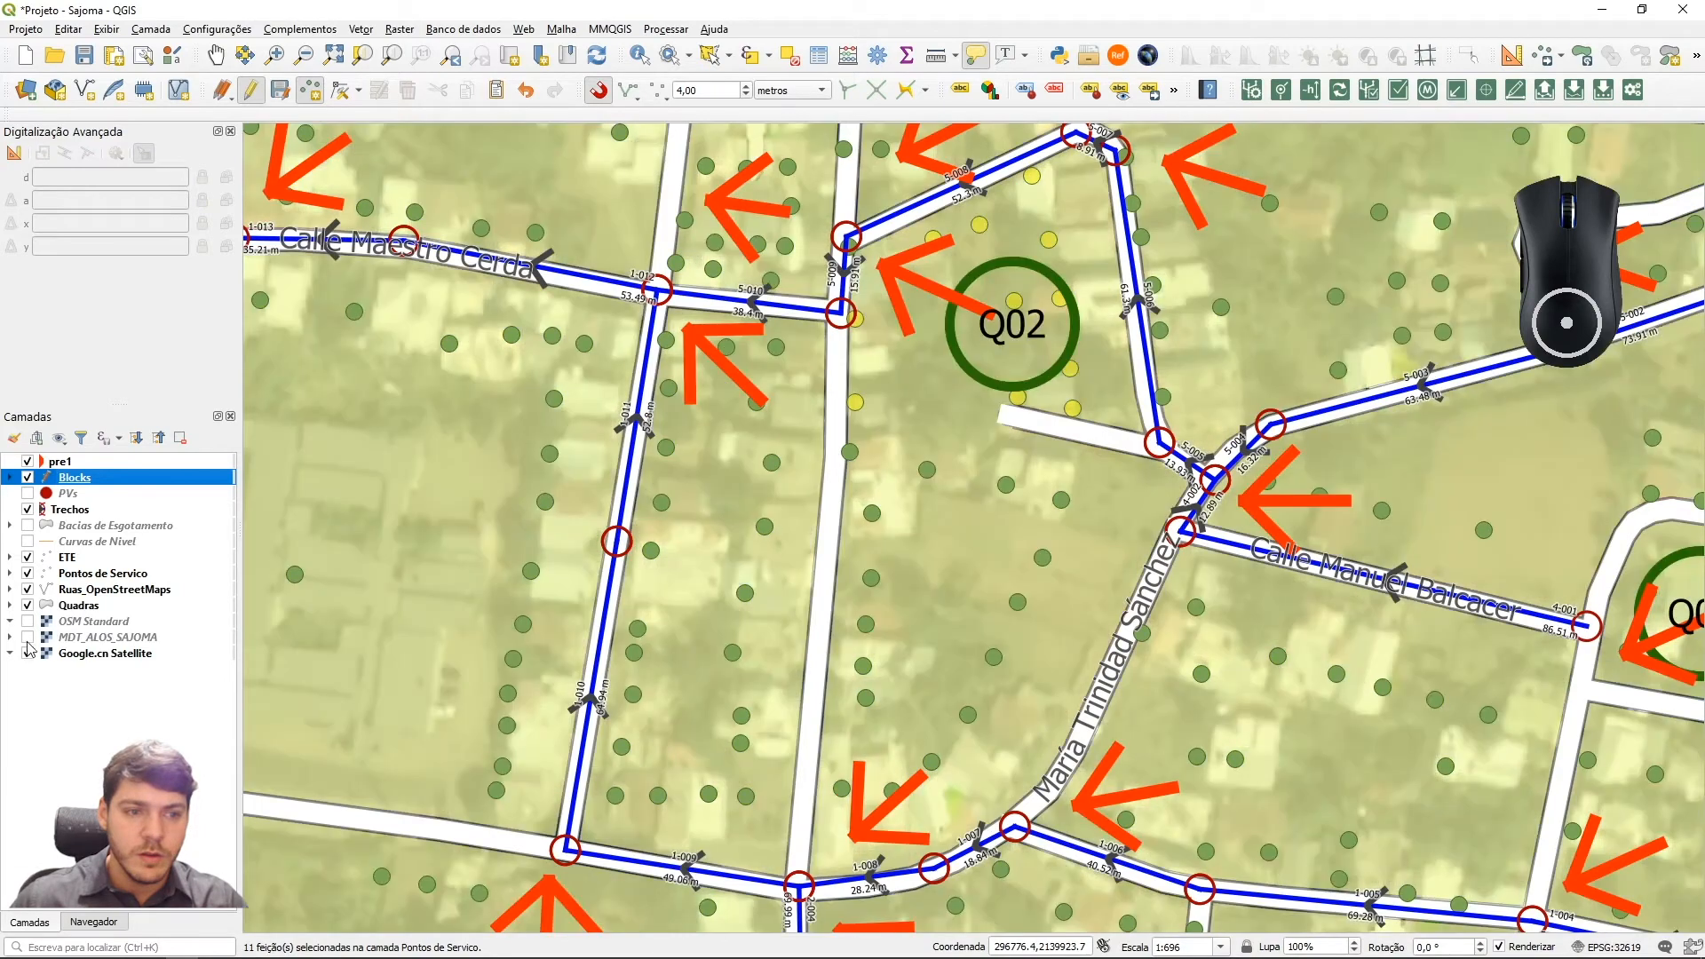
left_click(27, 653)
scroll(942, 454, "down", 1)
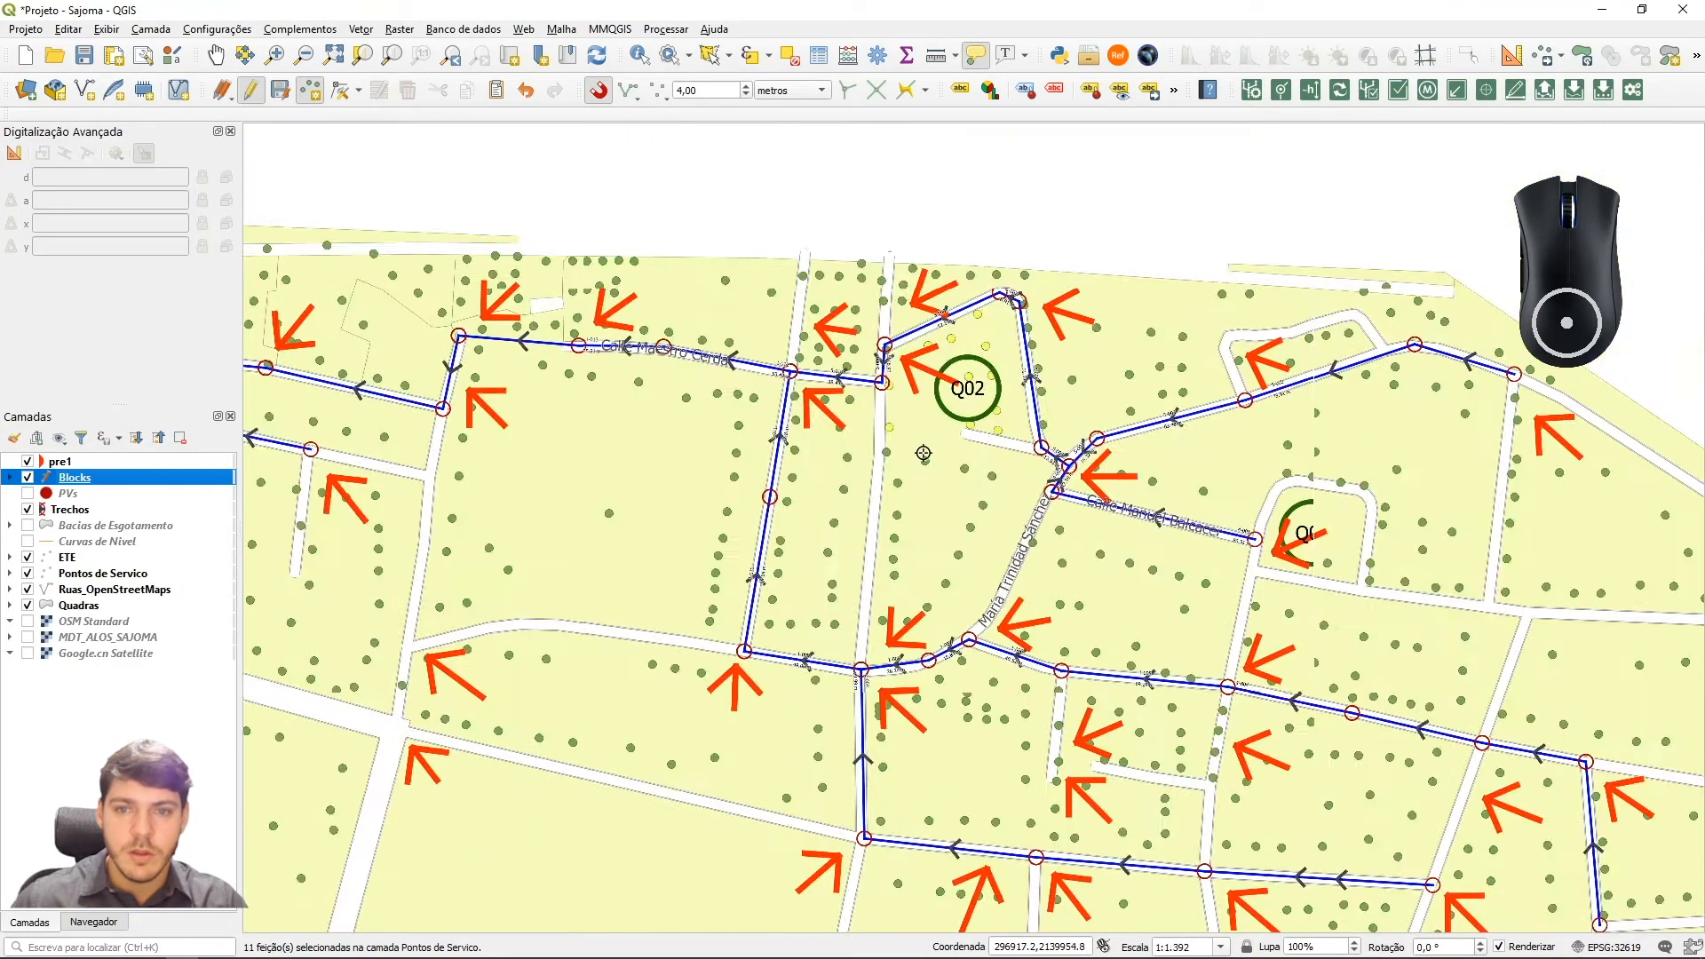
left_click_drag(941, 455, 861, 439)
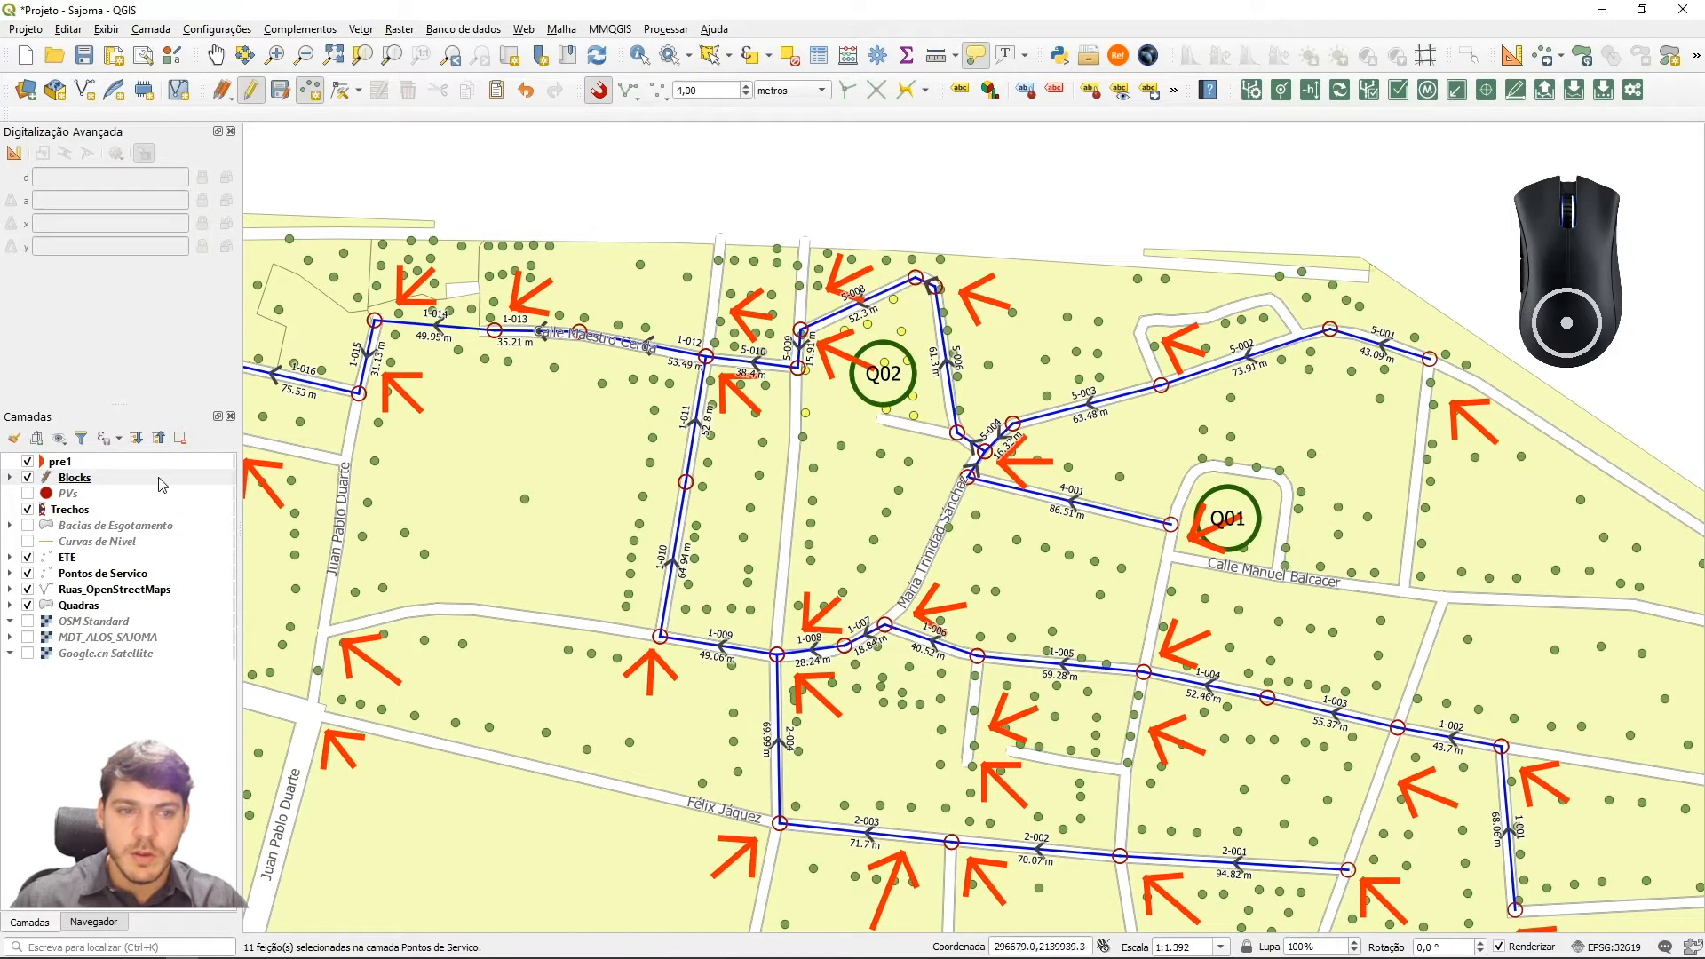
Select the Pontos de Servico points in the lower part of the block south of Q02 by outlining them with a polygon
left_click(91, 610)
left_click(107, 575)
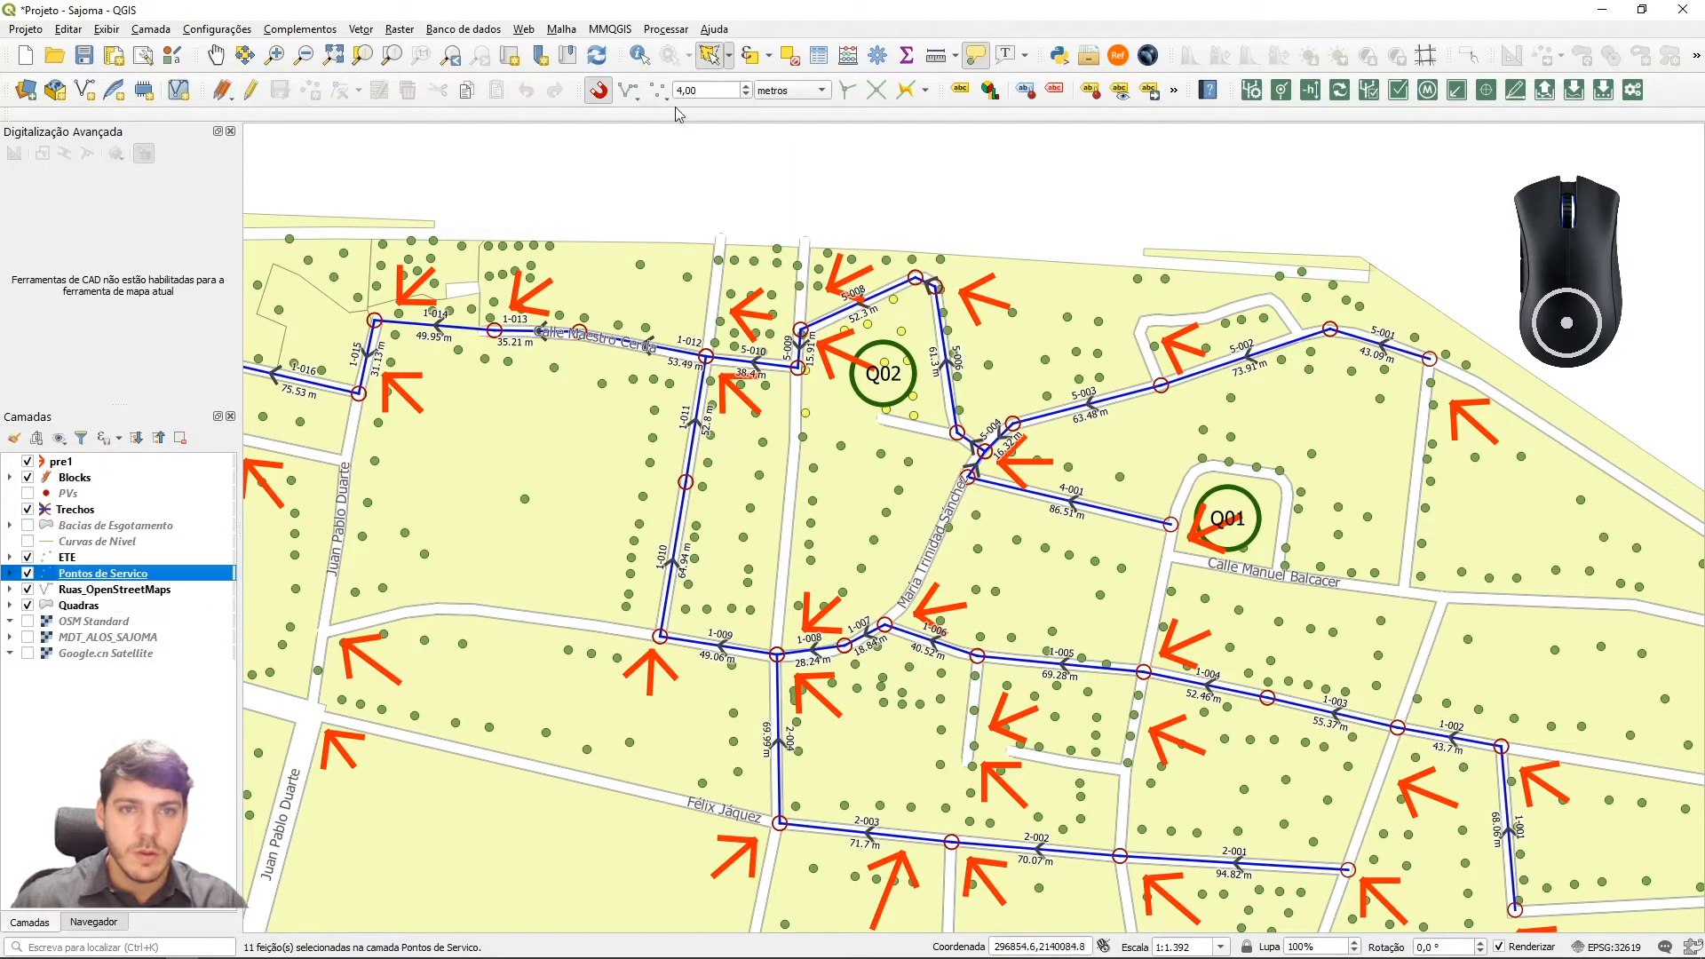
left_click(793, 422)
left_click(934, 448)
left_click(867, 613)
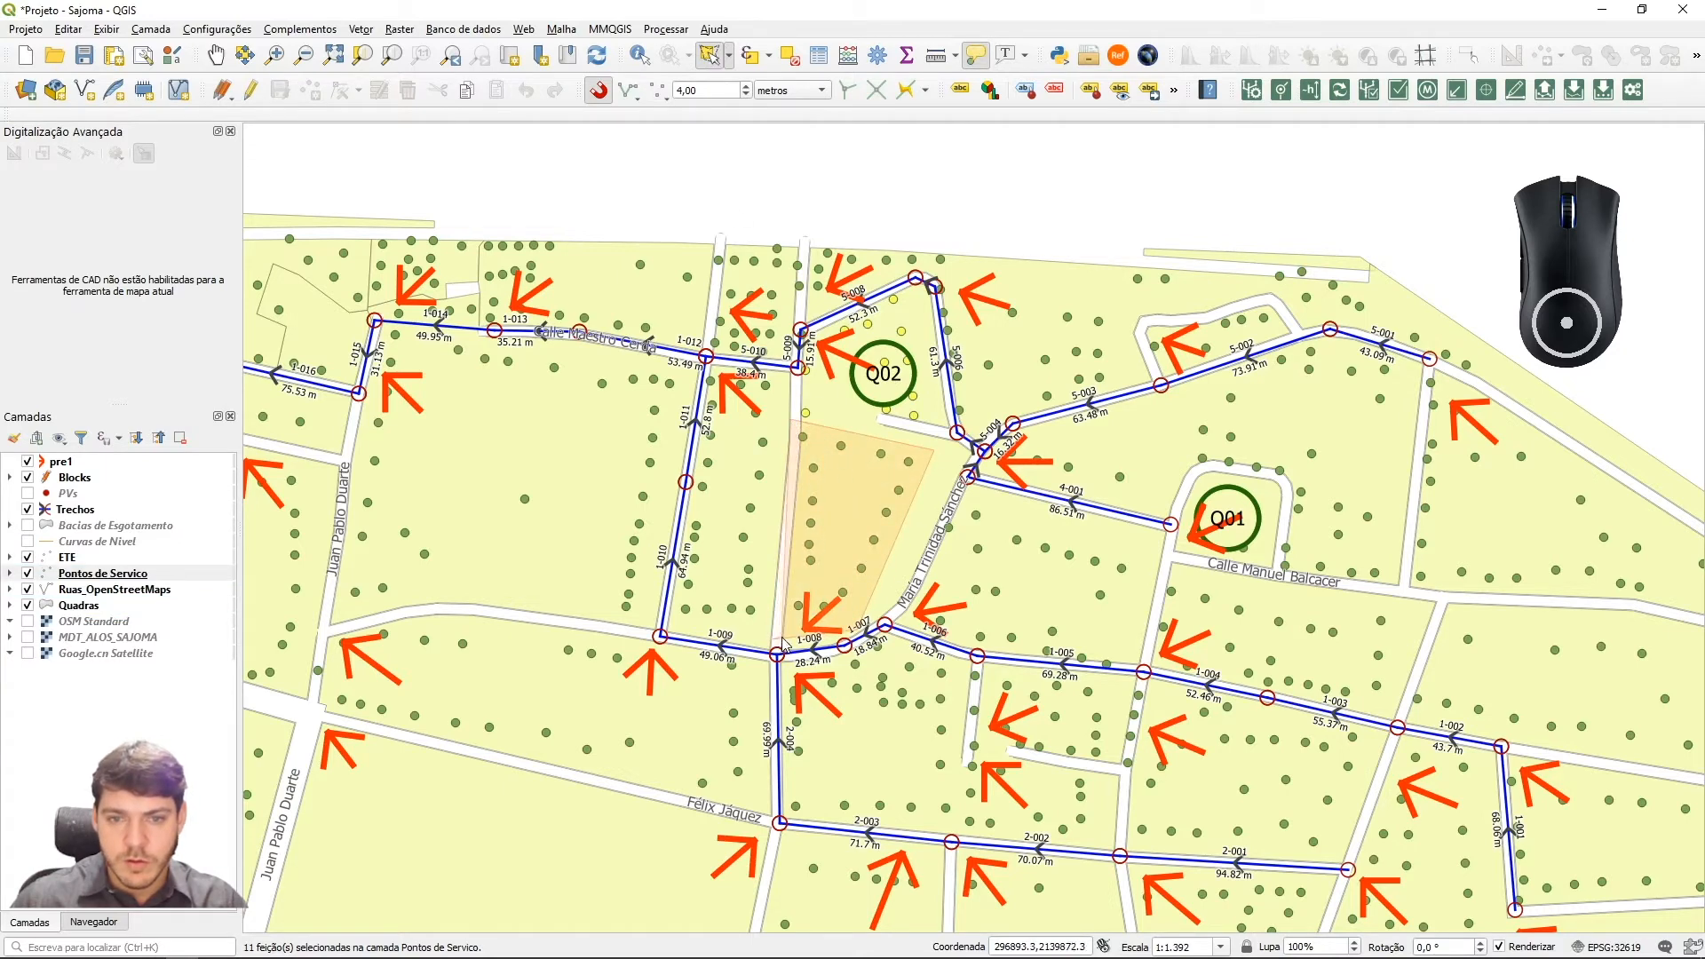
right_click(783, 641)
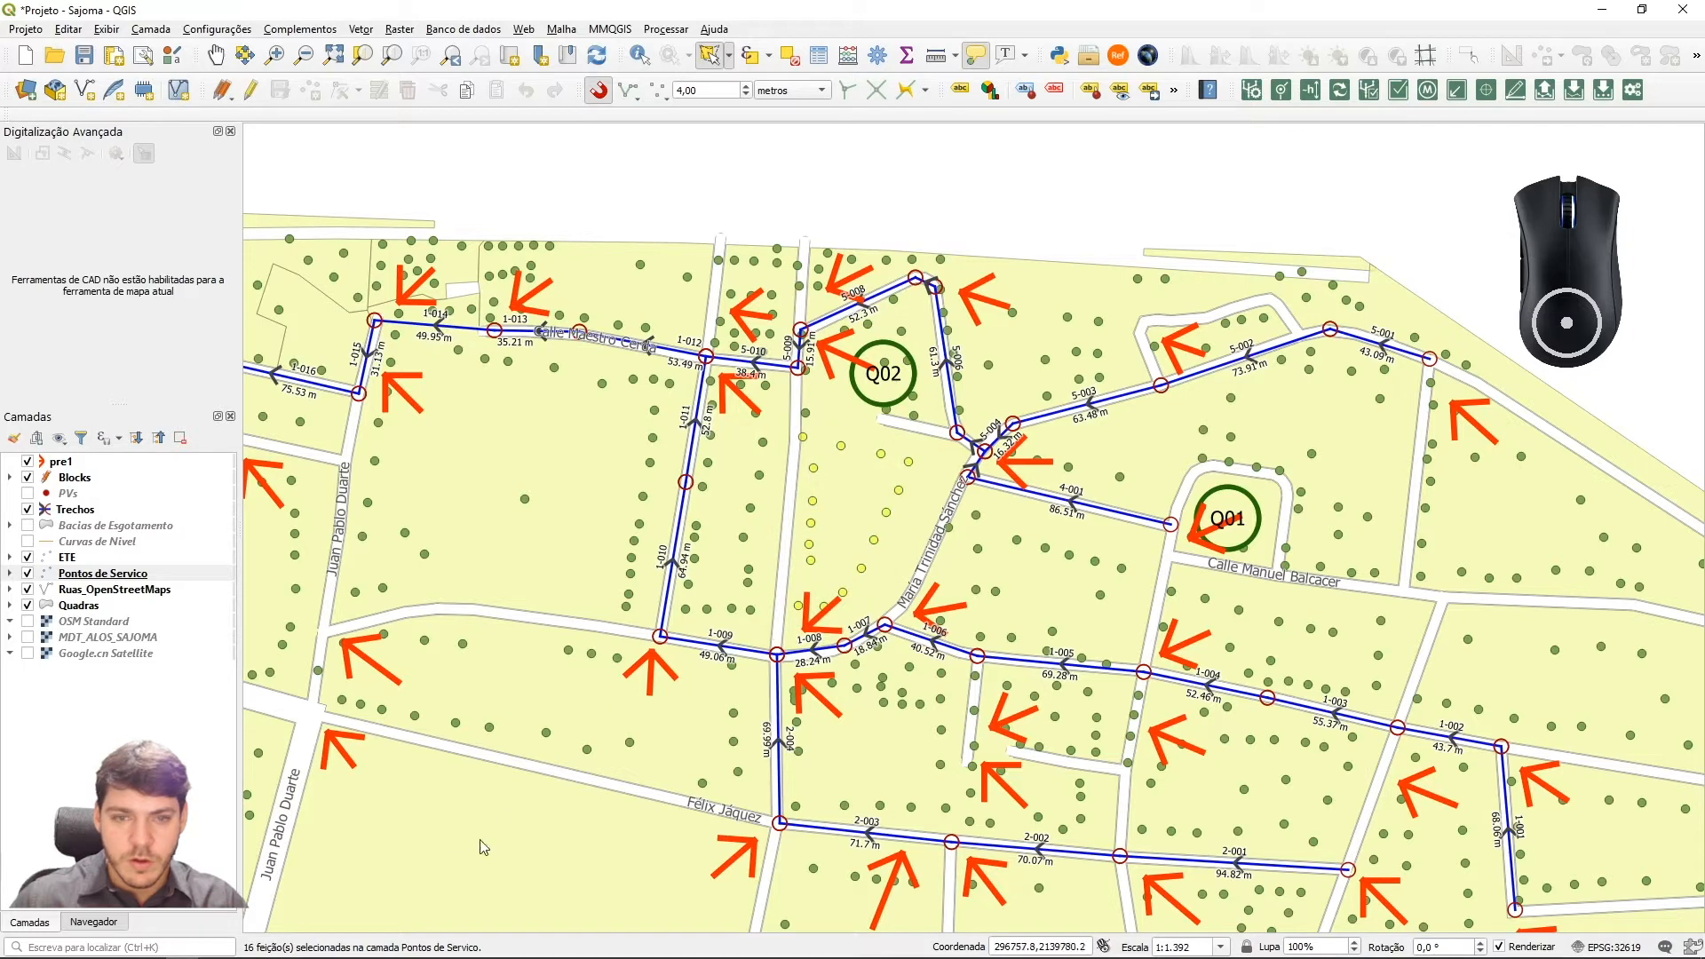
Add a Blocks point among the selected service points with ID_QE Q03, QE_IP 16 and QE_FP 20, and save it
left_click(89, 481)
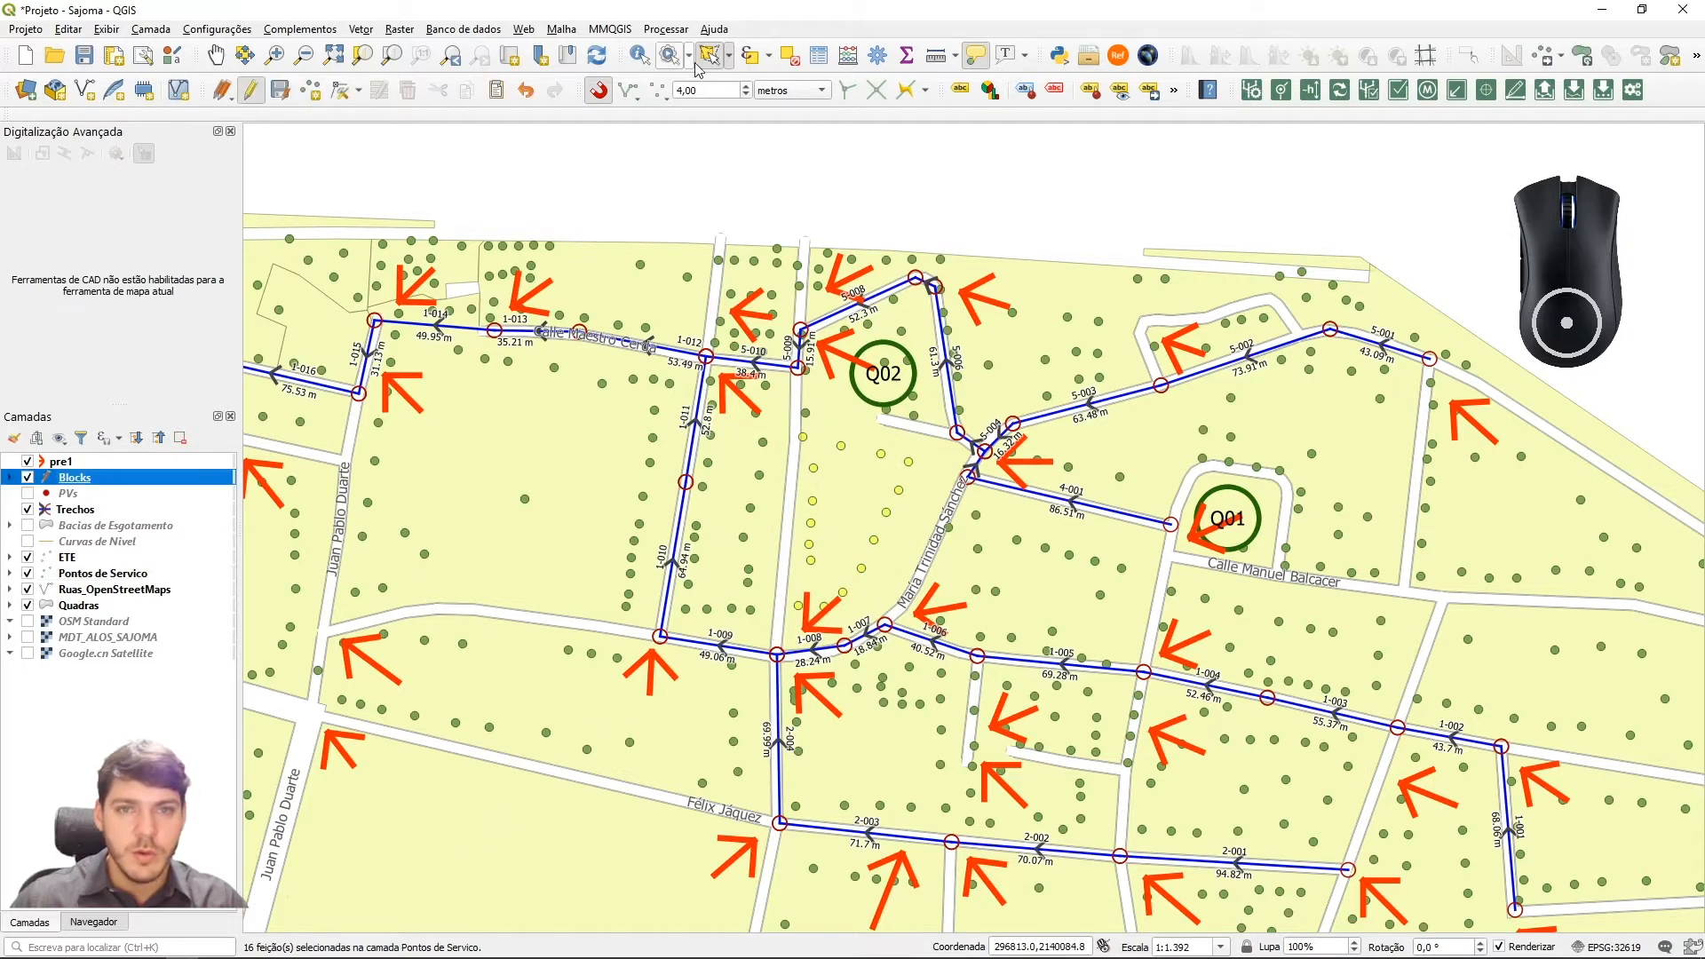
left_click(310, 90)
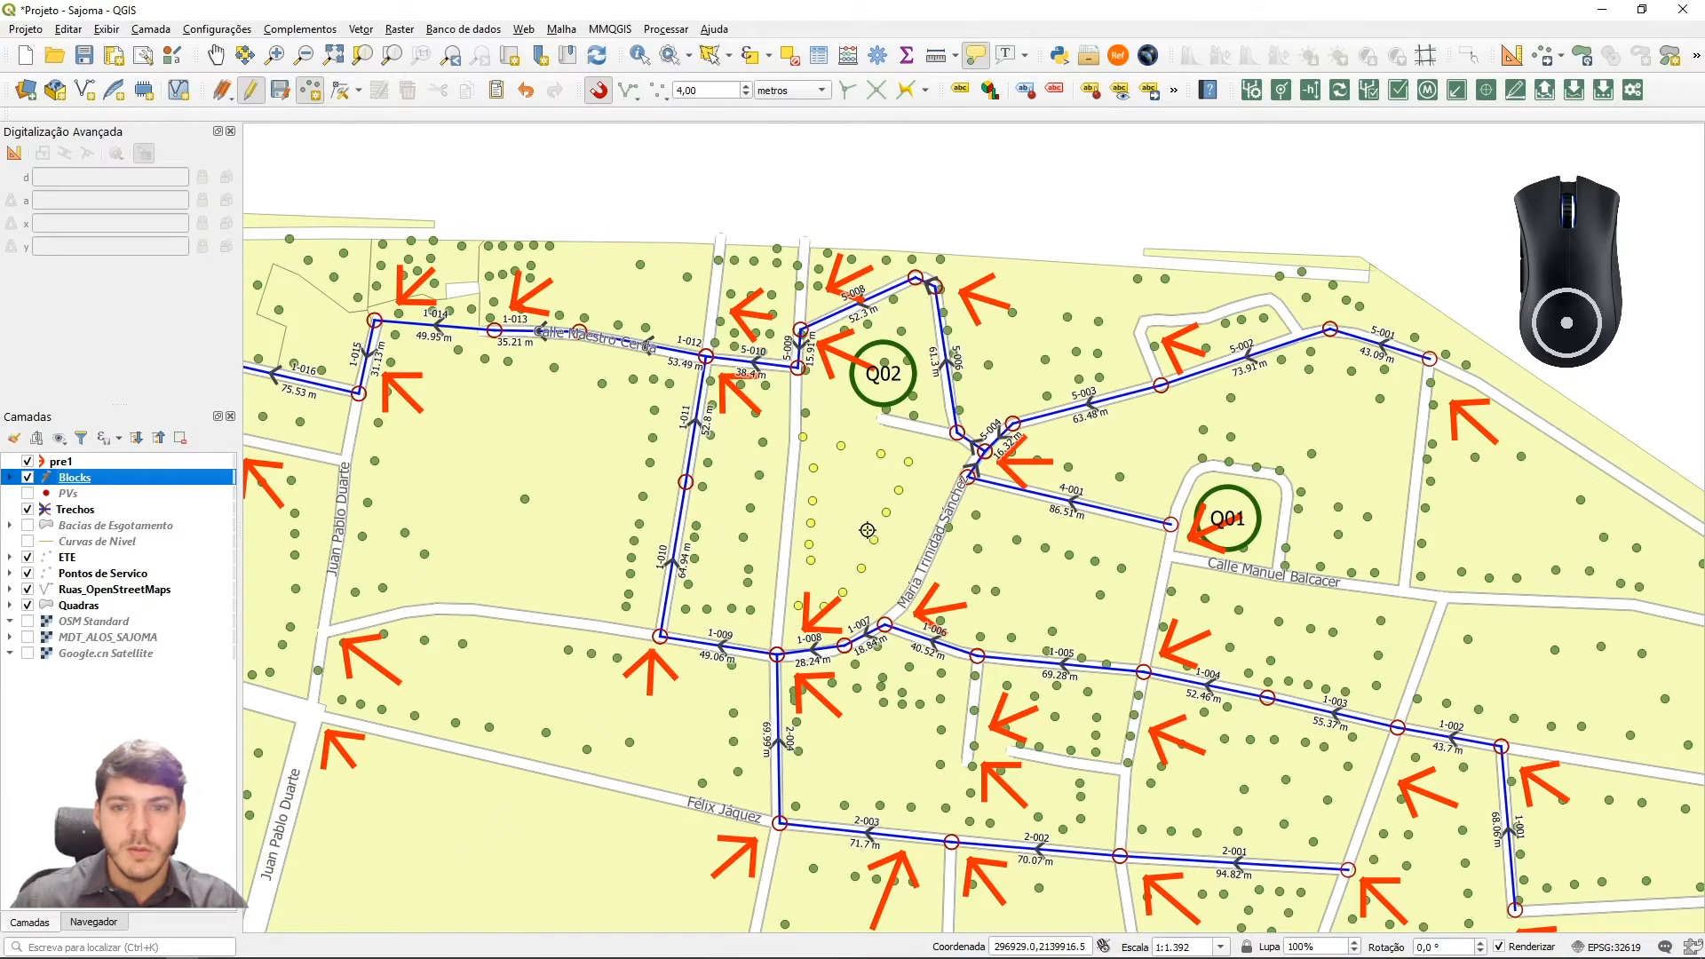
left_click(859, 550)
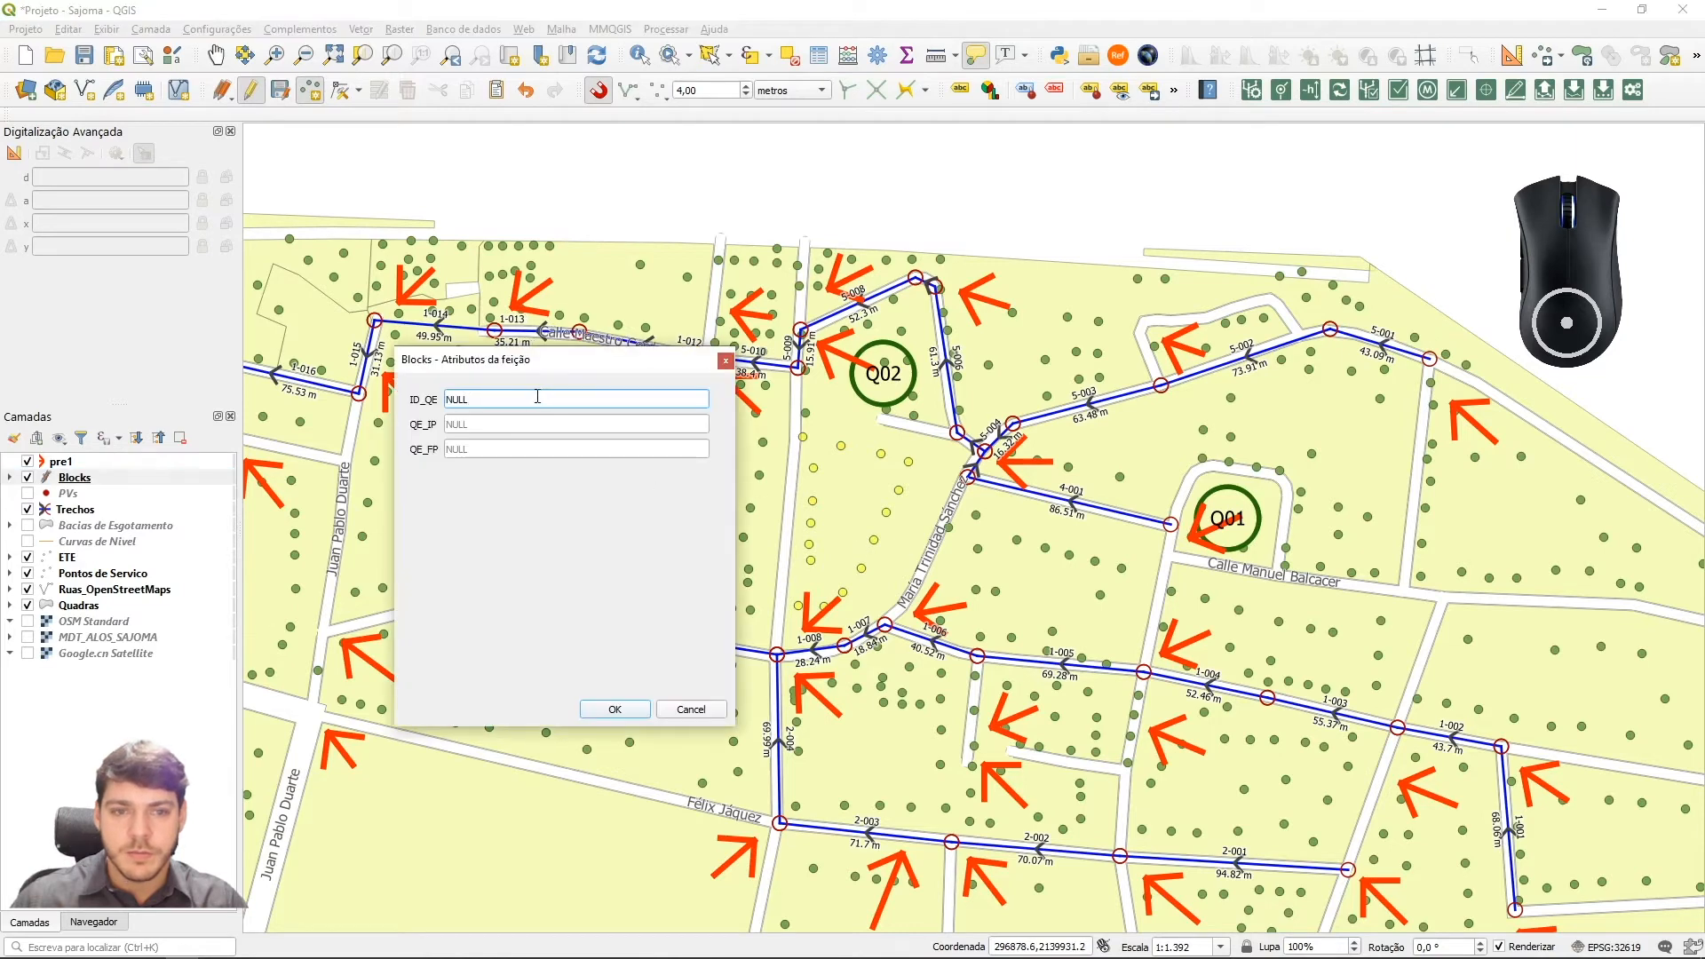
type("Q03")
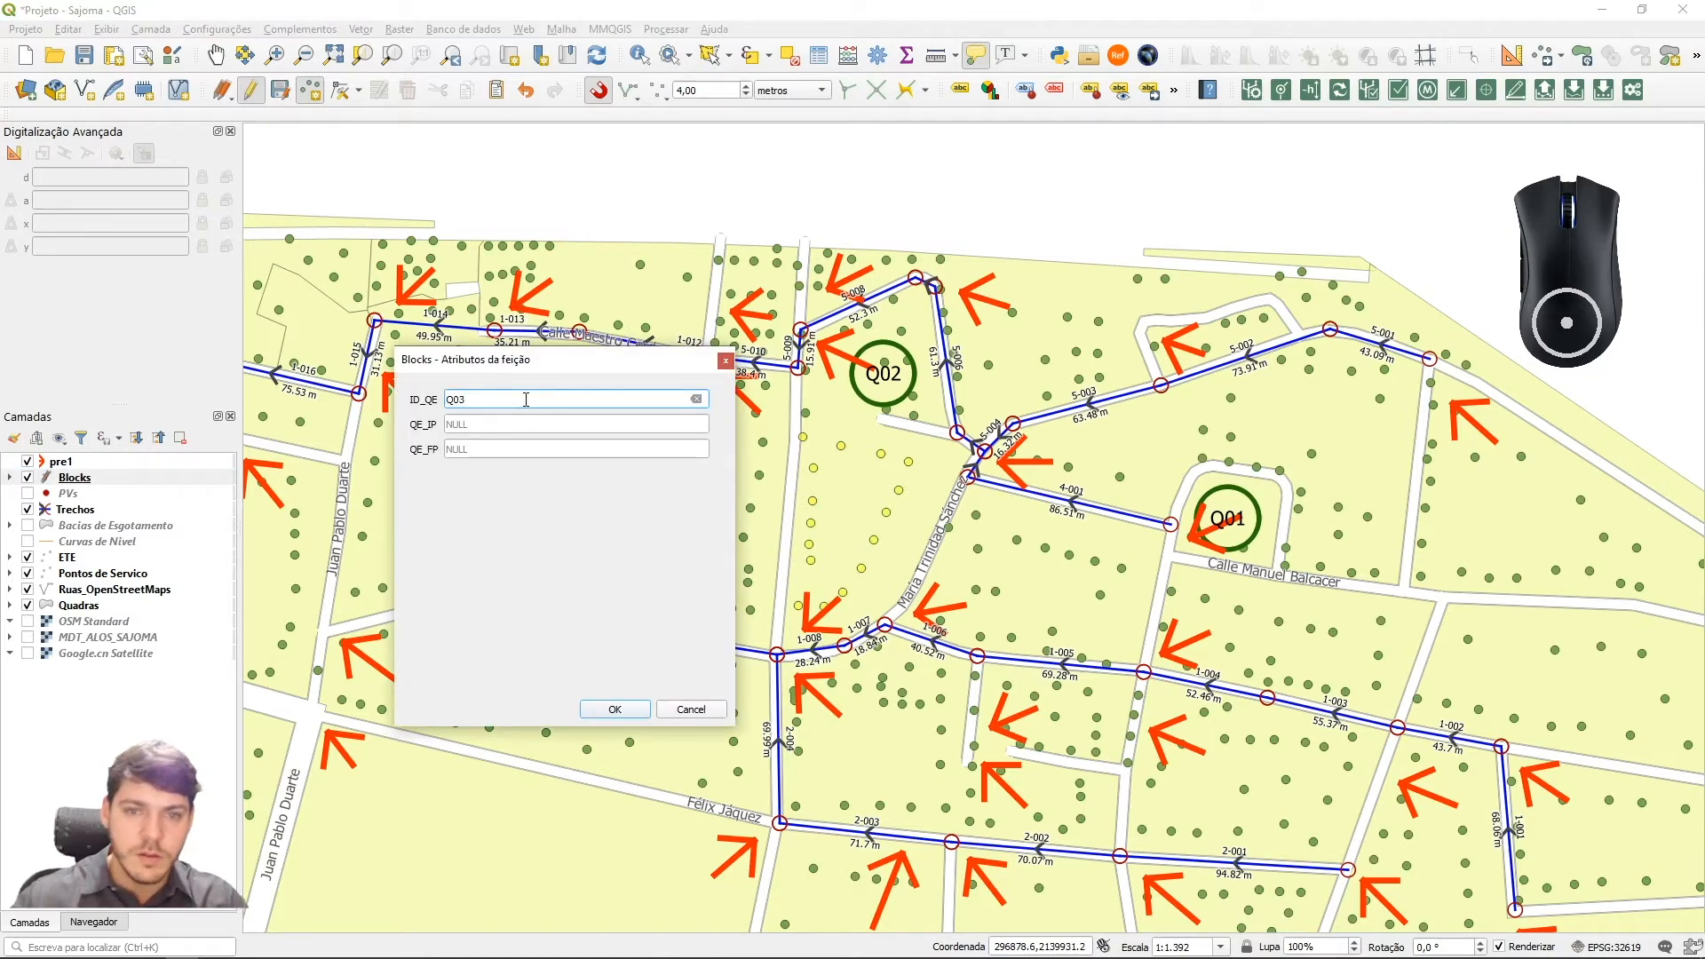
left_click(517, 420)
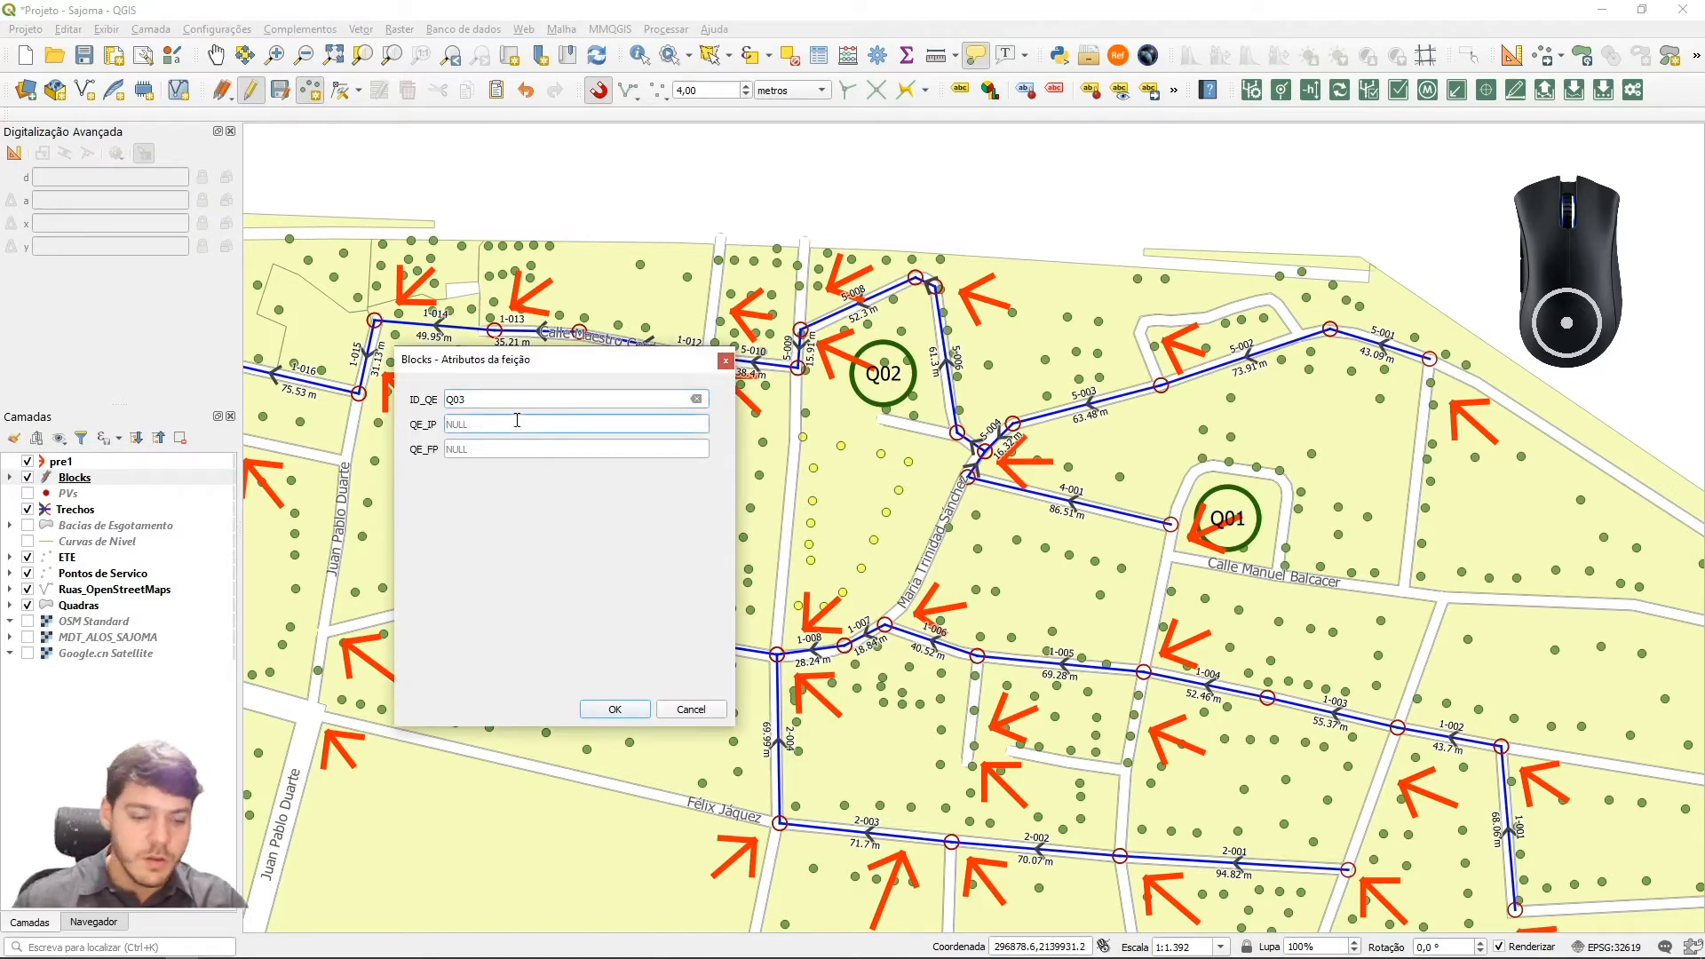
left_click(521, 450)
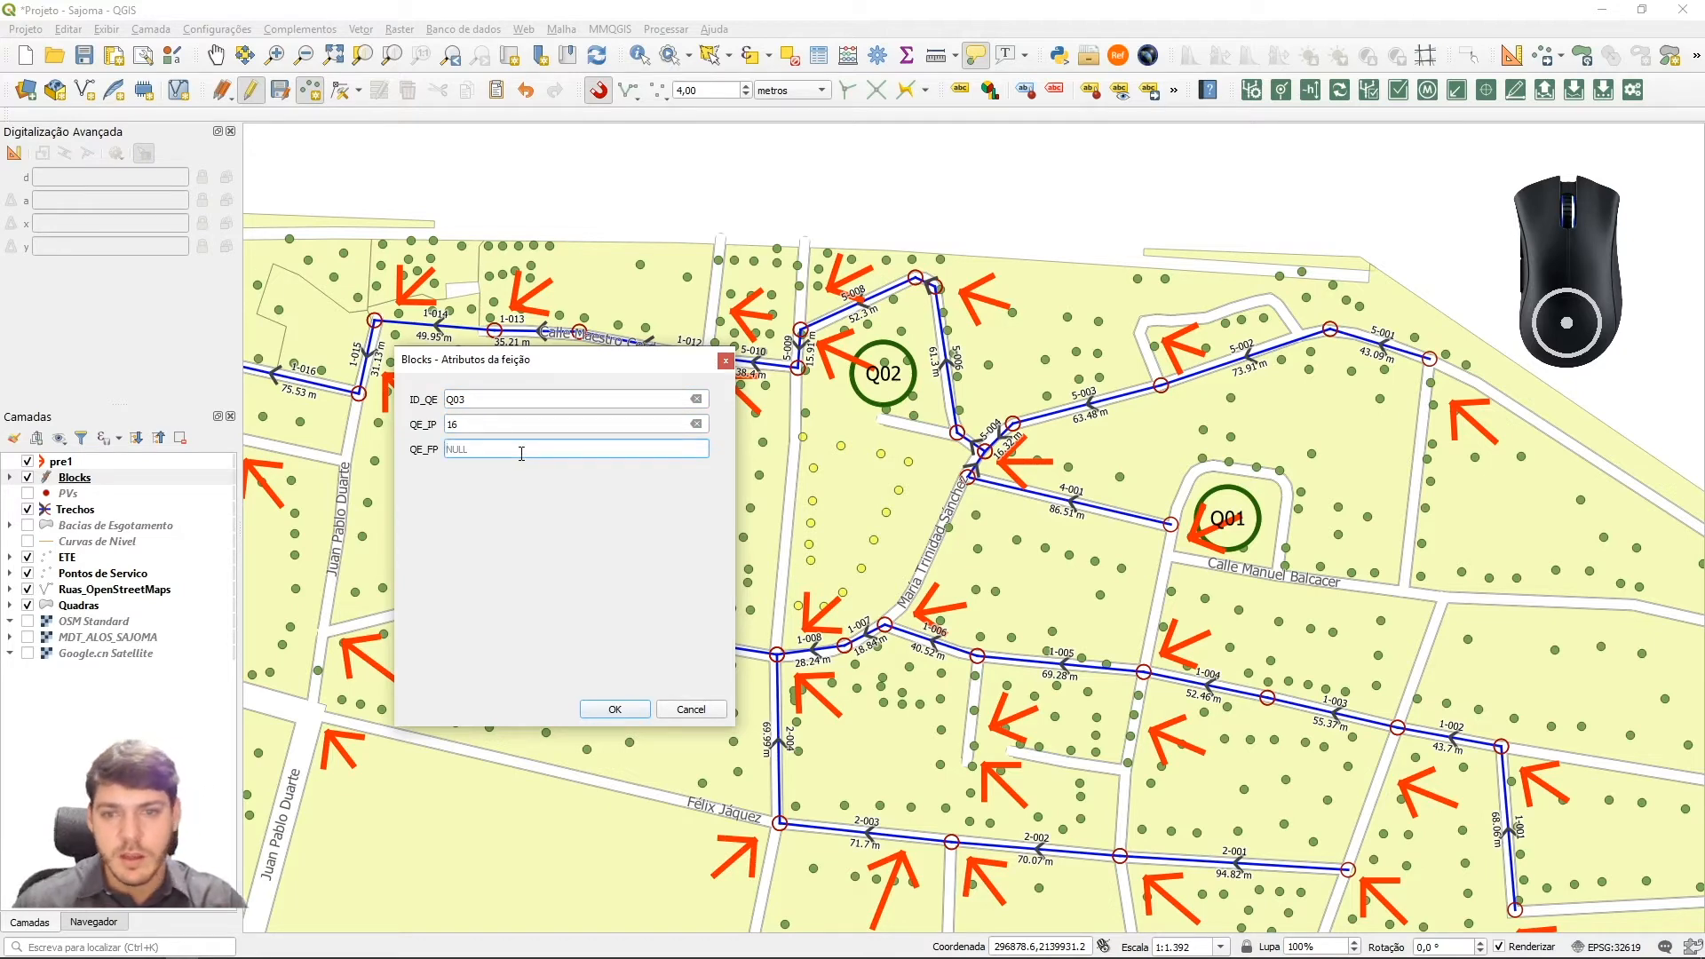
type("20")
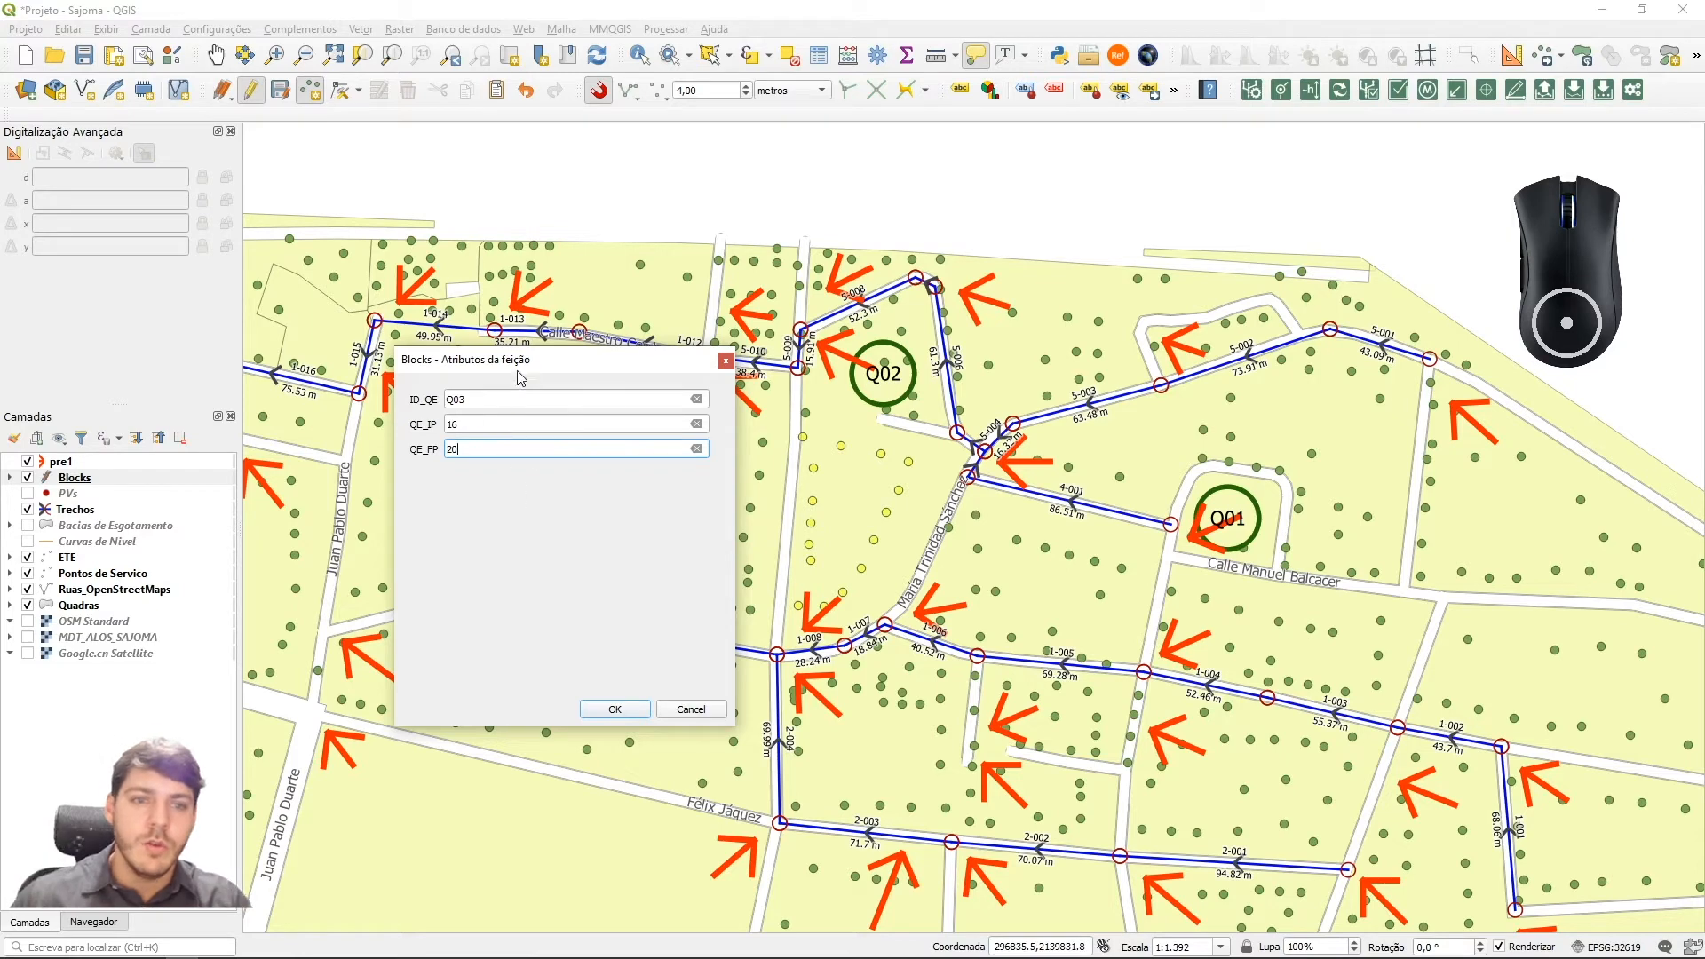
left_click_drag(527, 366, 812, 349)
left_click(920, 683)
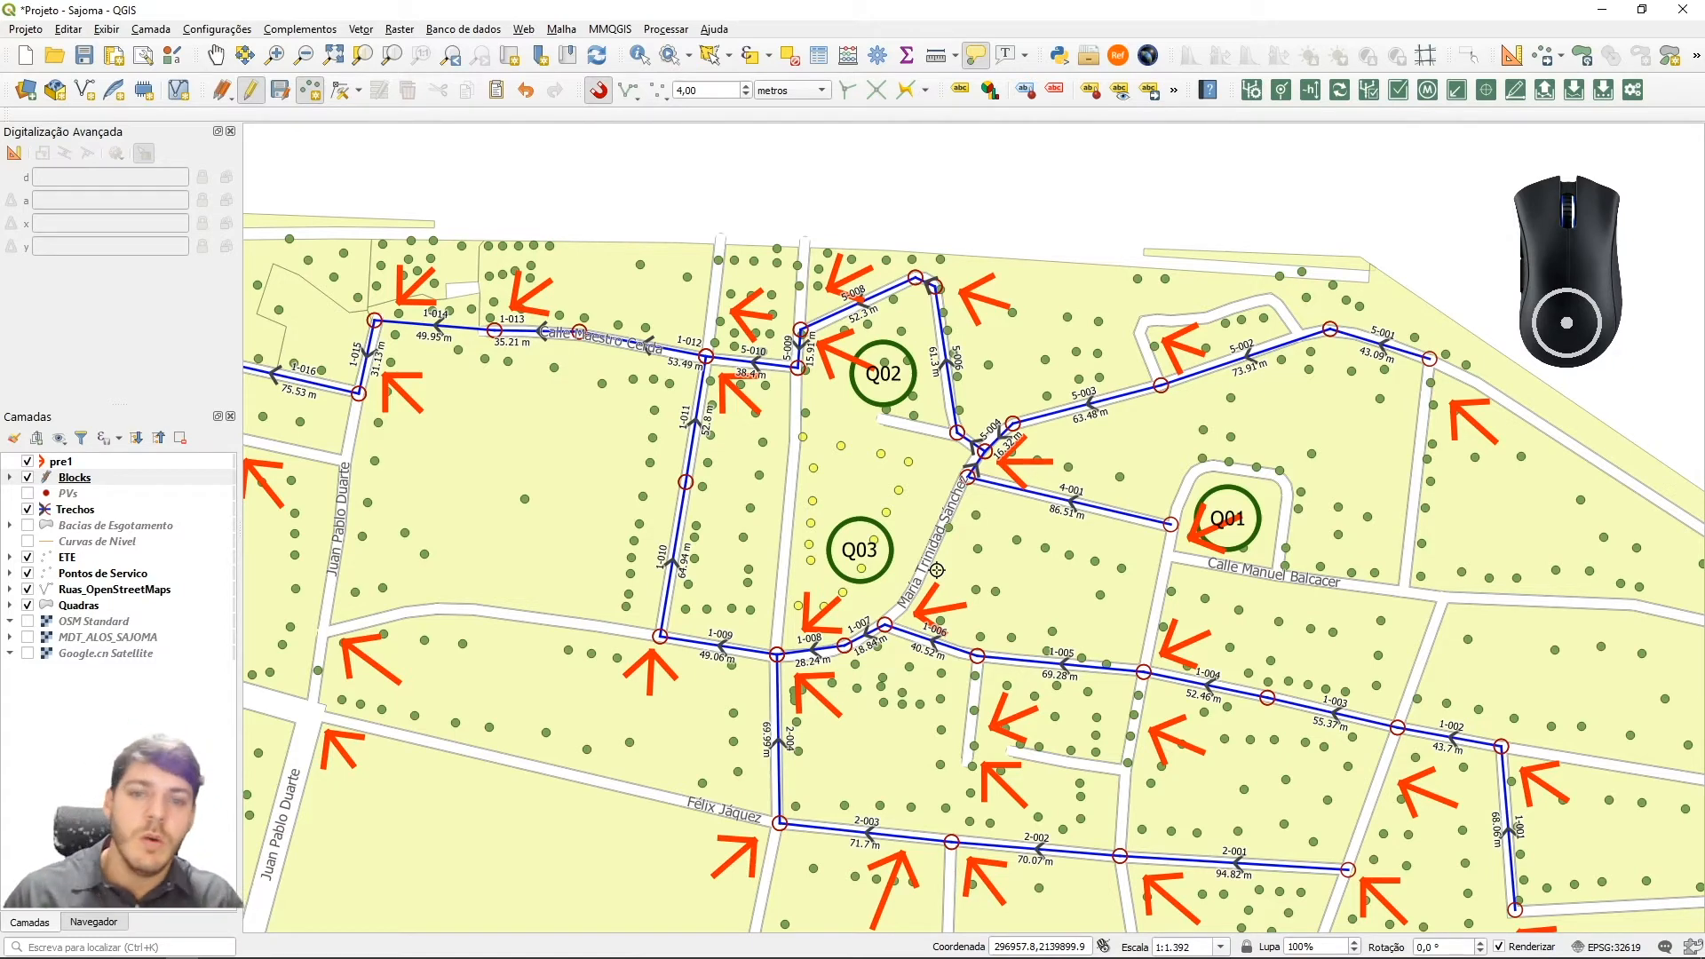
Return to the standard feature selection tool, clear the service point selection and make the Blocks layer active
left_click(728, 55)
left_click(742, 81)
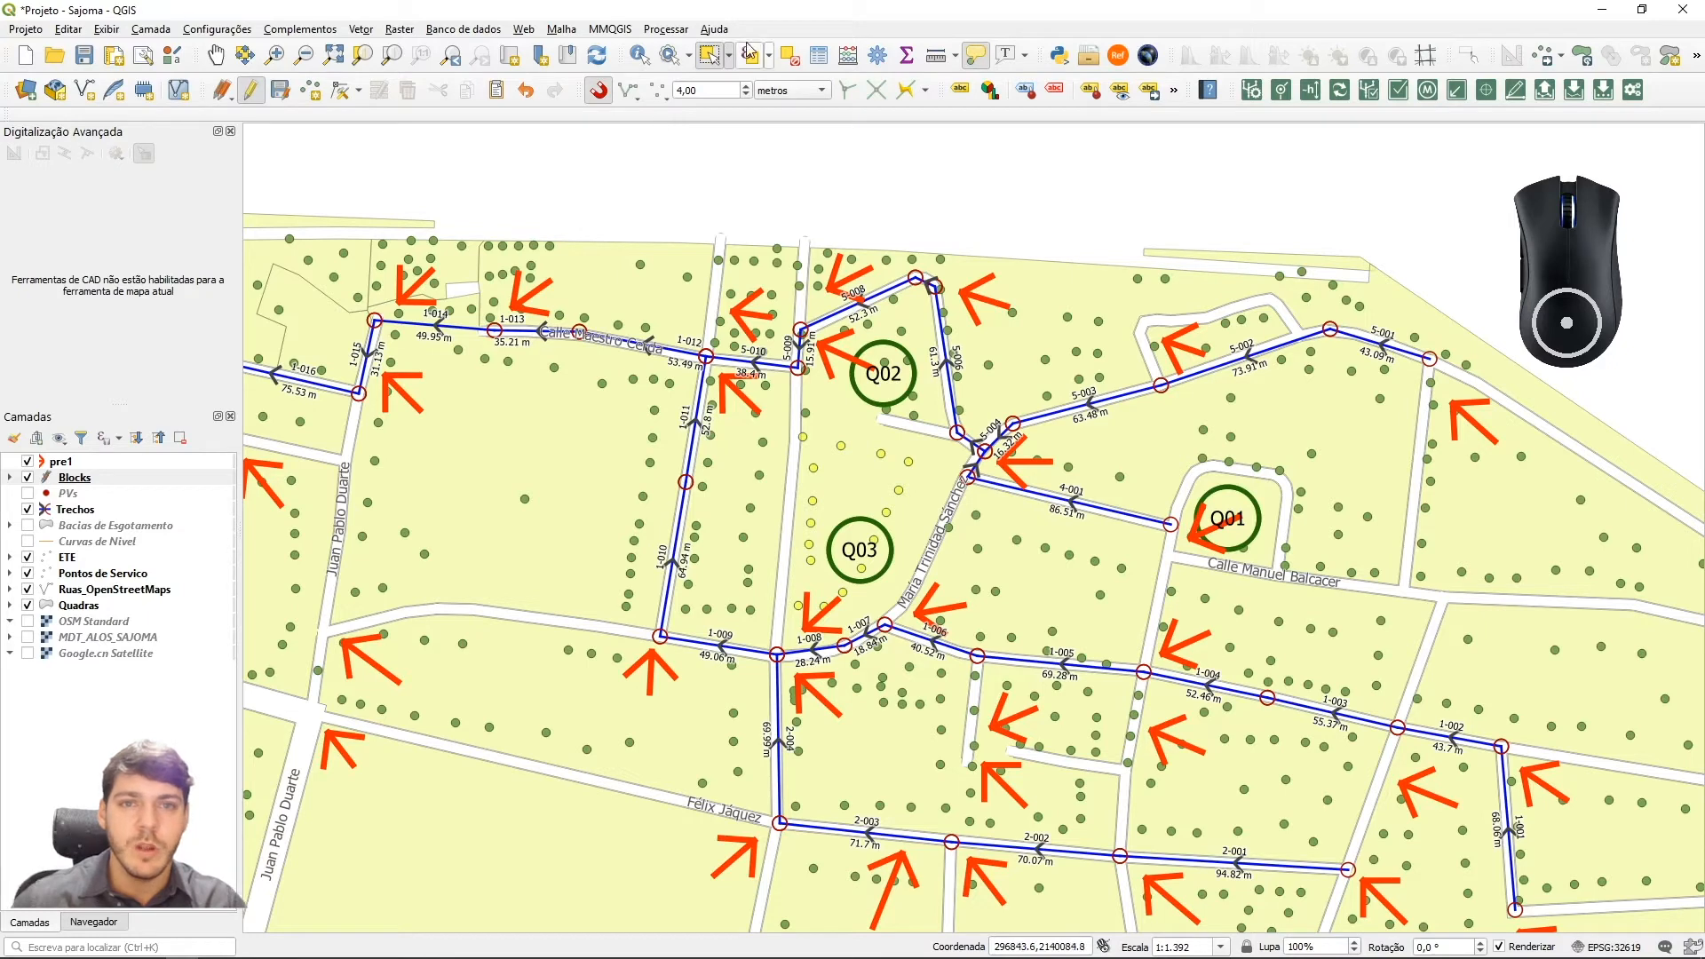
left_click(790, 55)
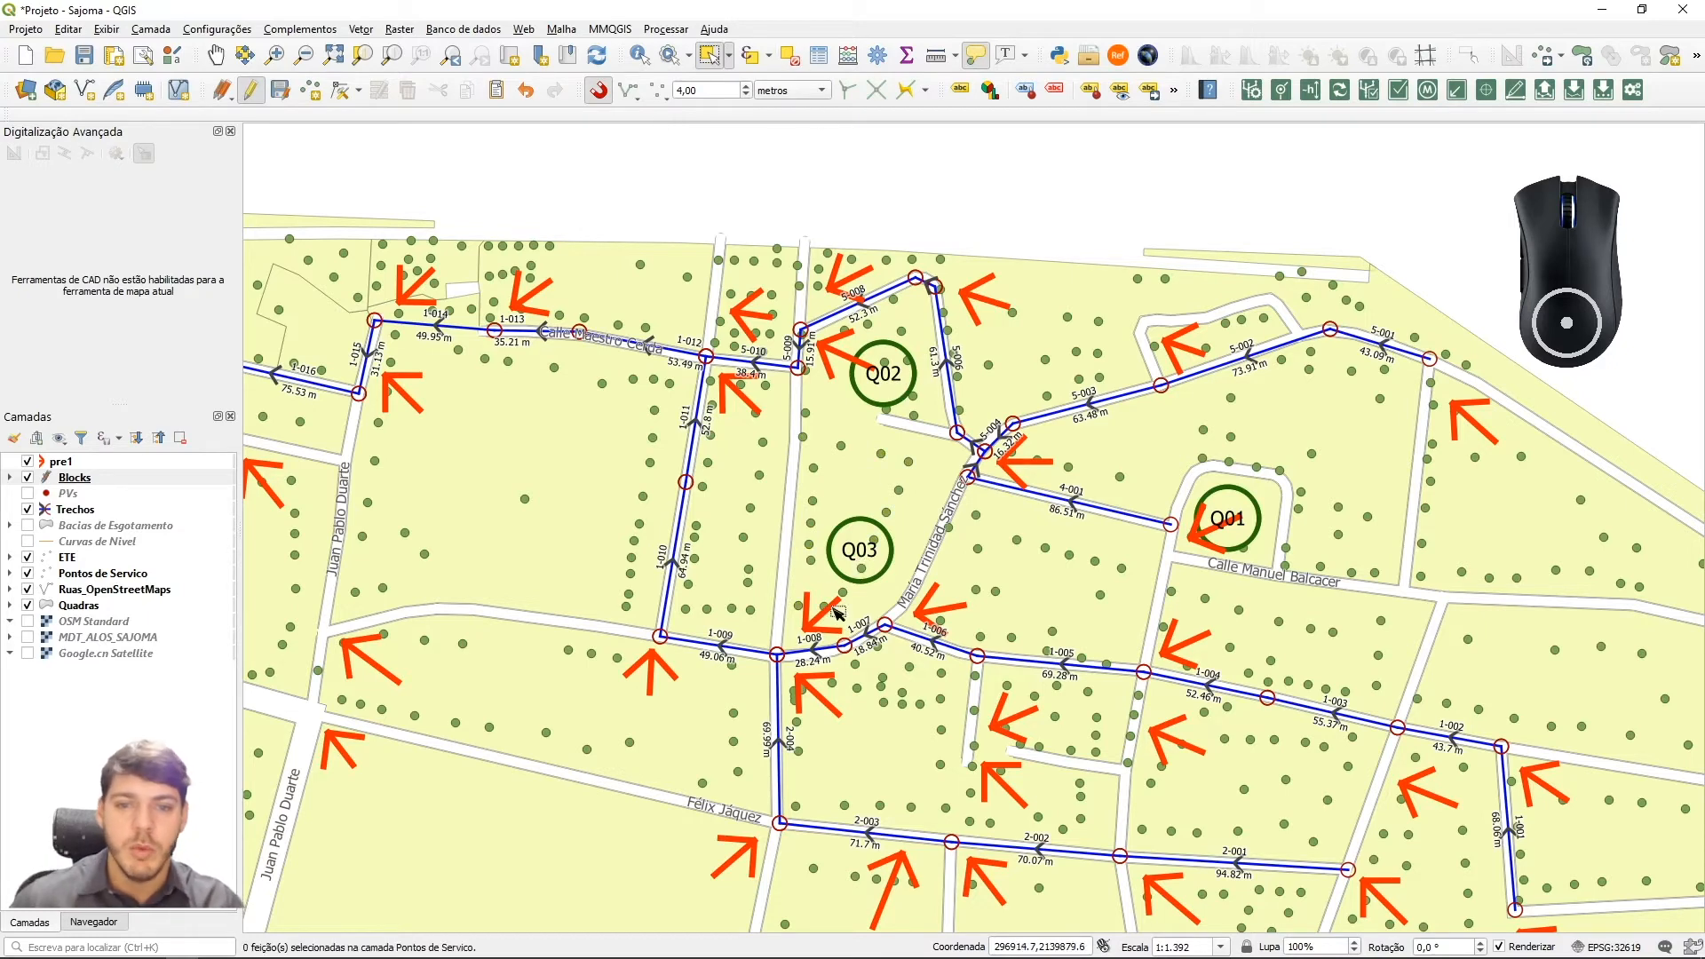
left_click(76, 480)
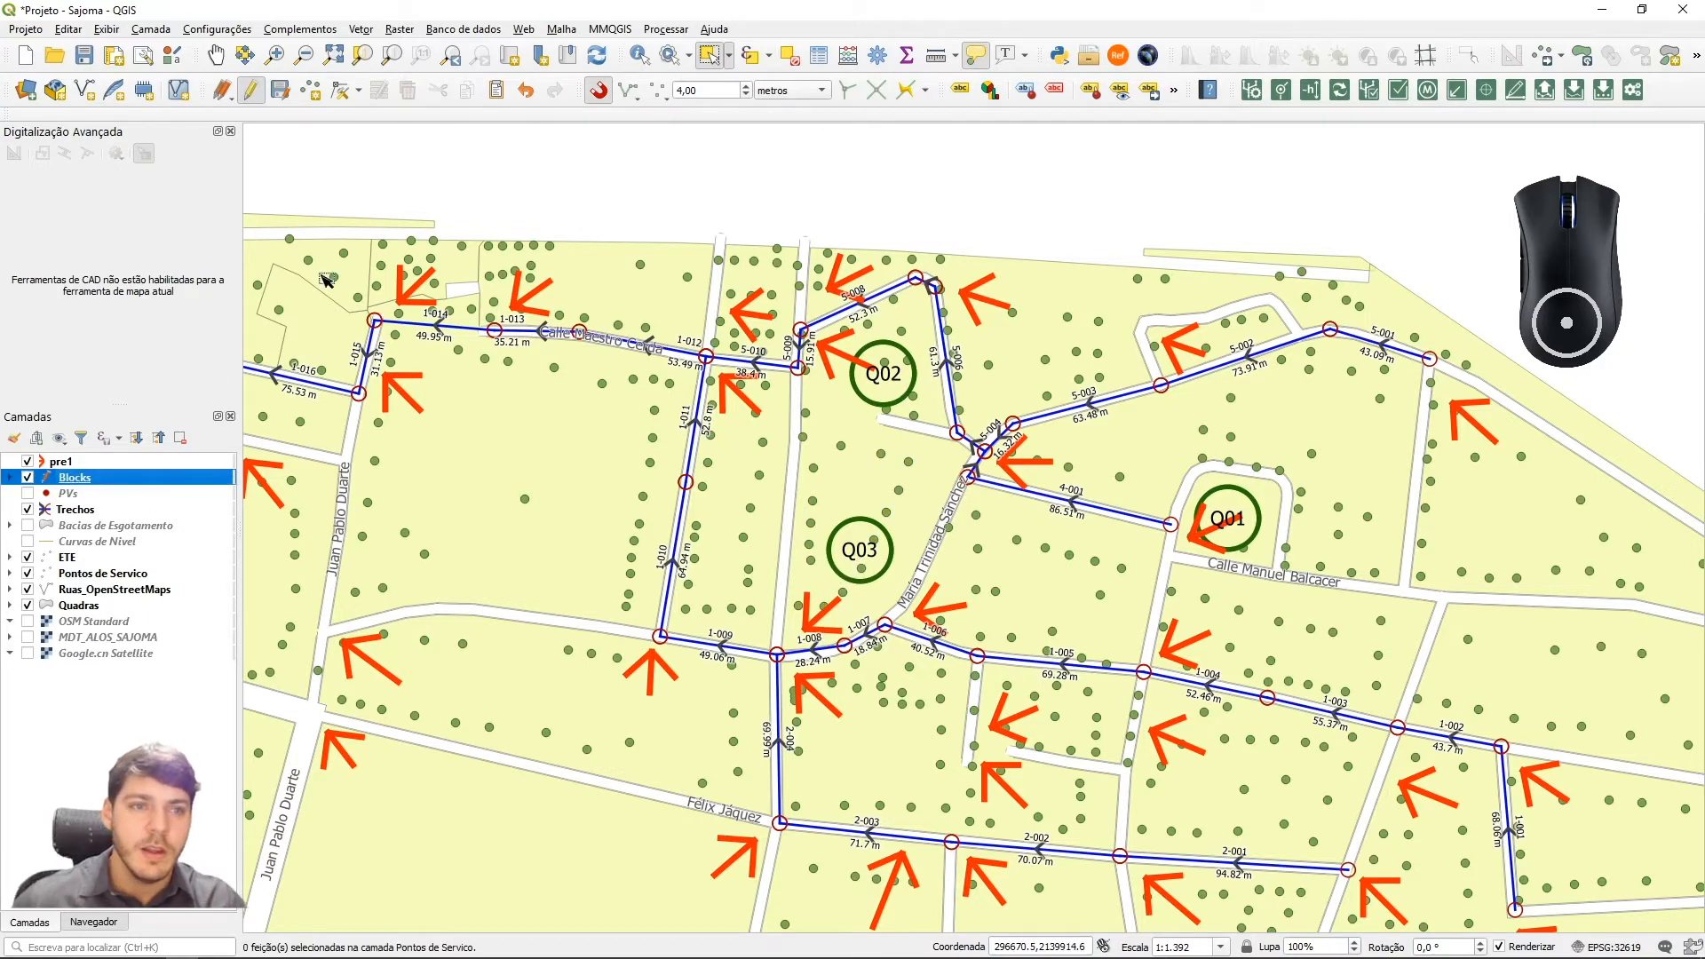
Save the Blocks layer edits and end its editing session
left_click(253, 92)
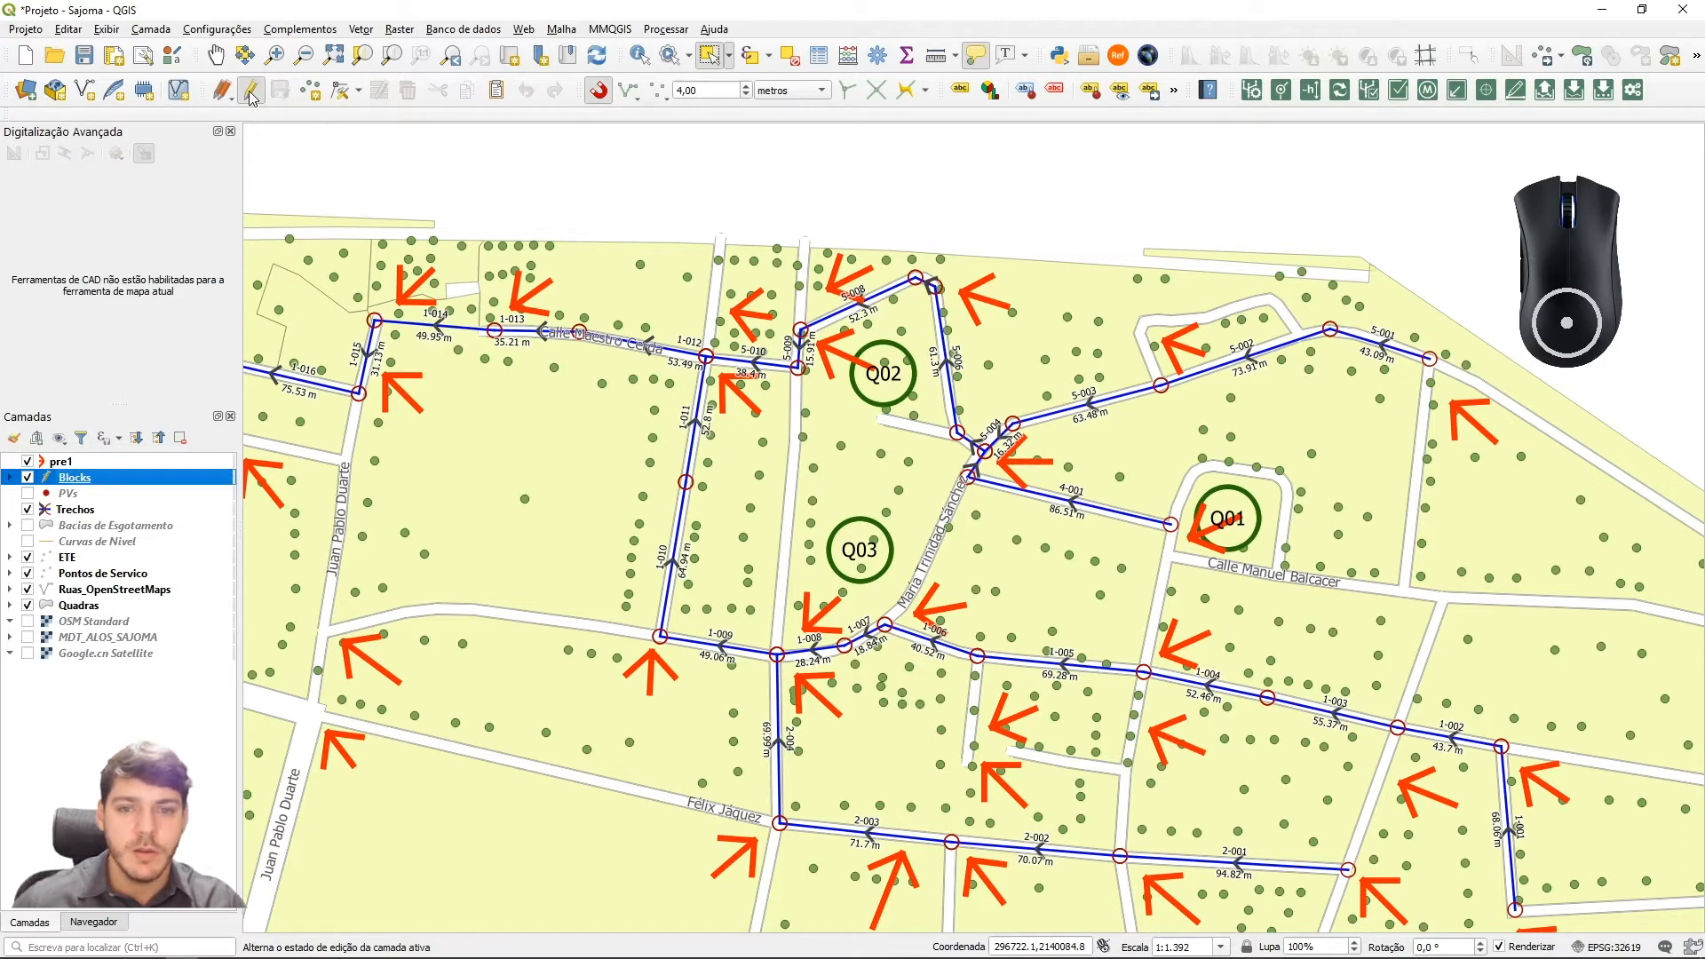
left_click(252, 93)
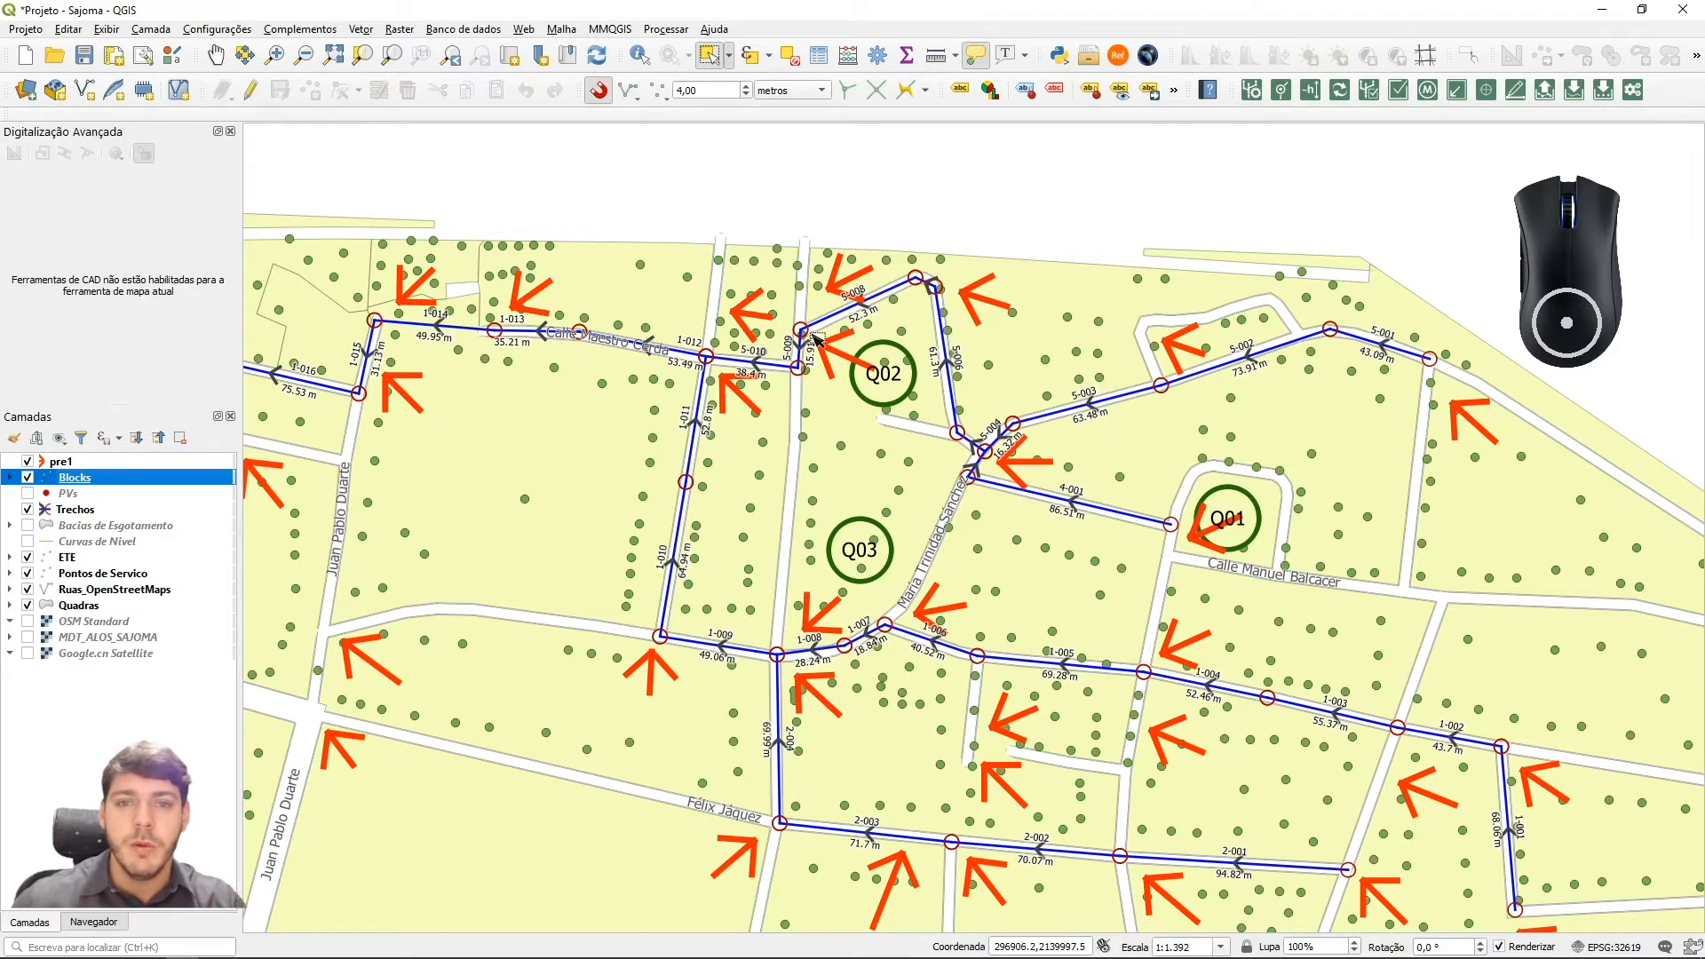
left_click_drag(914, 396, 769, 282)
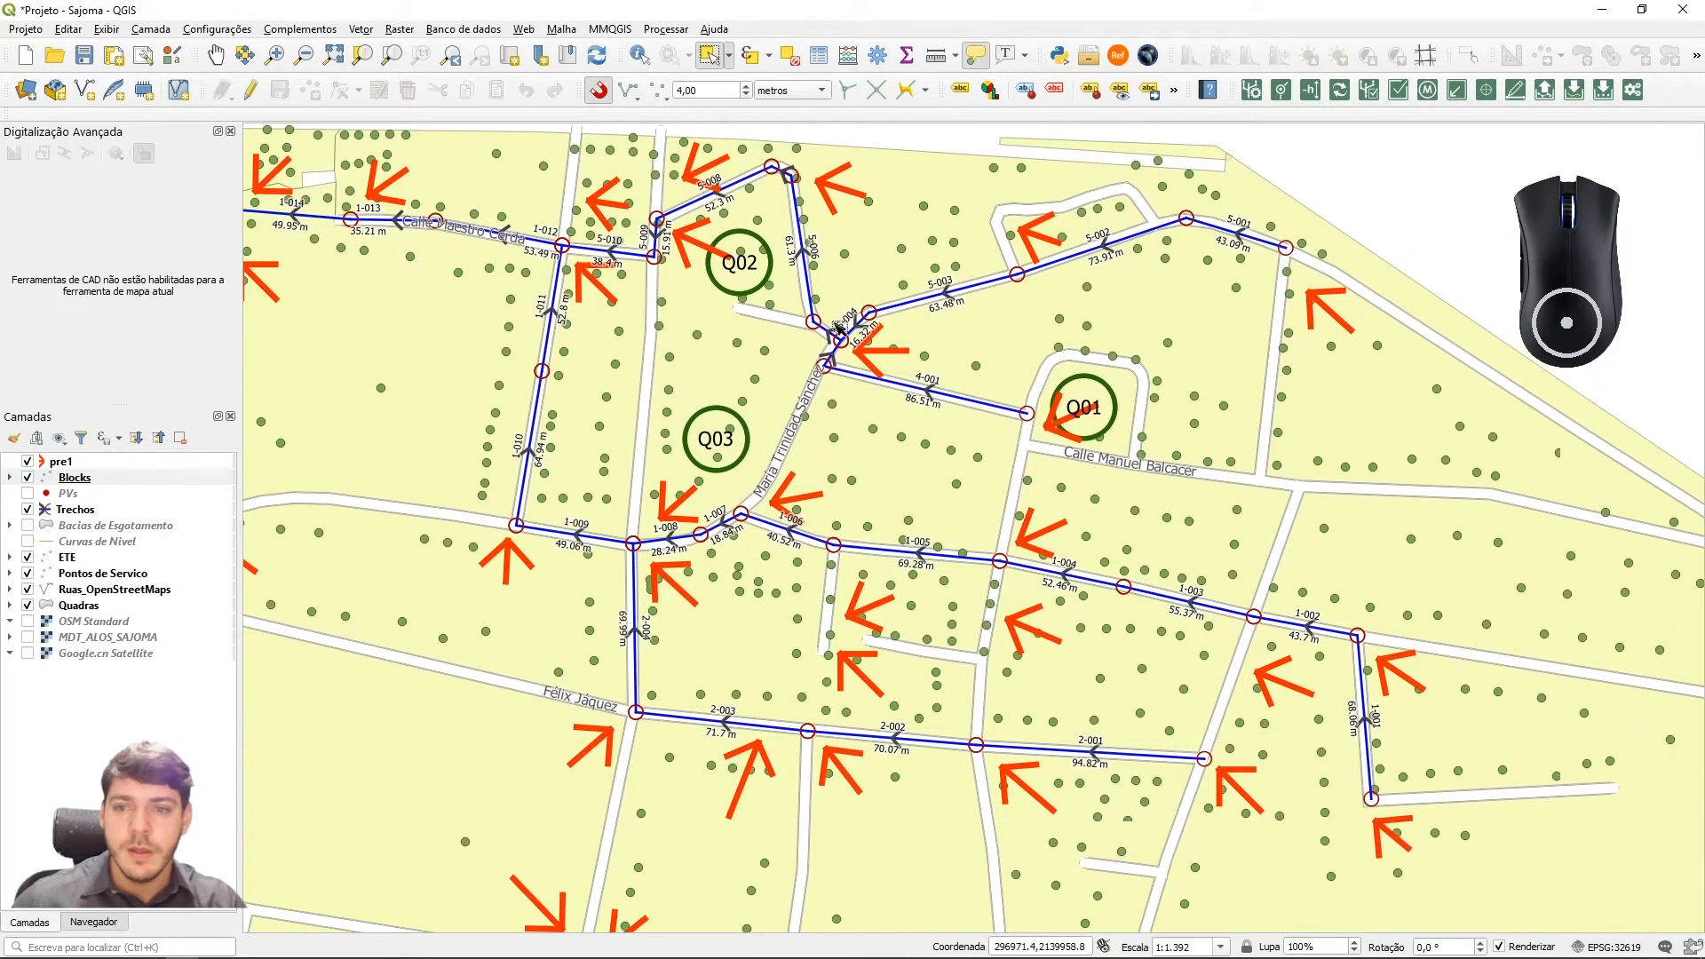
scroll(775, 378, "down", 2)
scroll(1075, 364, "up", 2)
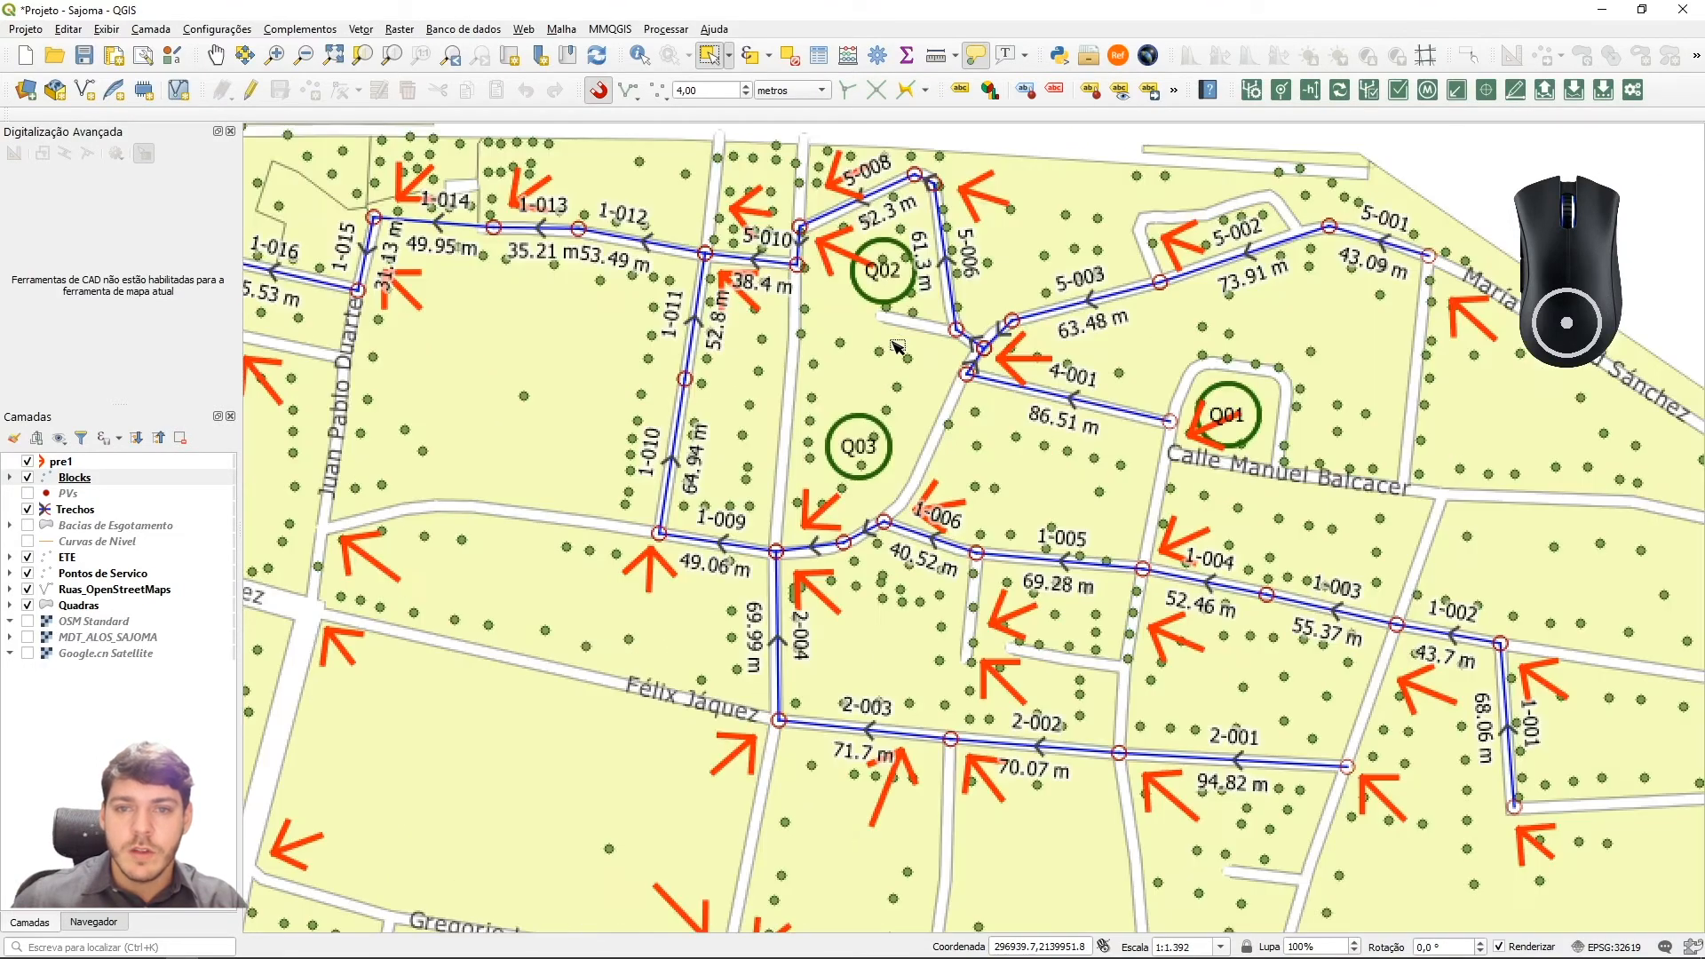
left_click_drag(1169, 366, 1051, 392)
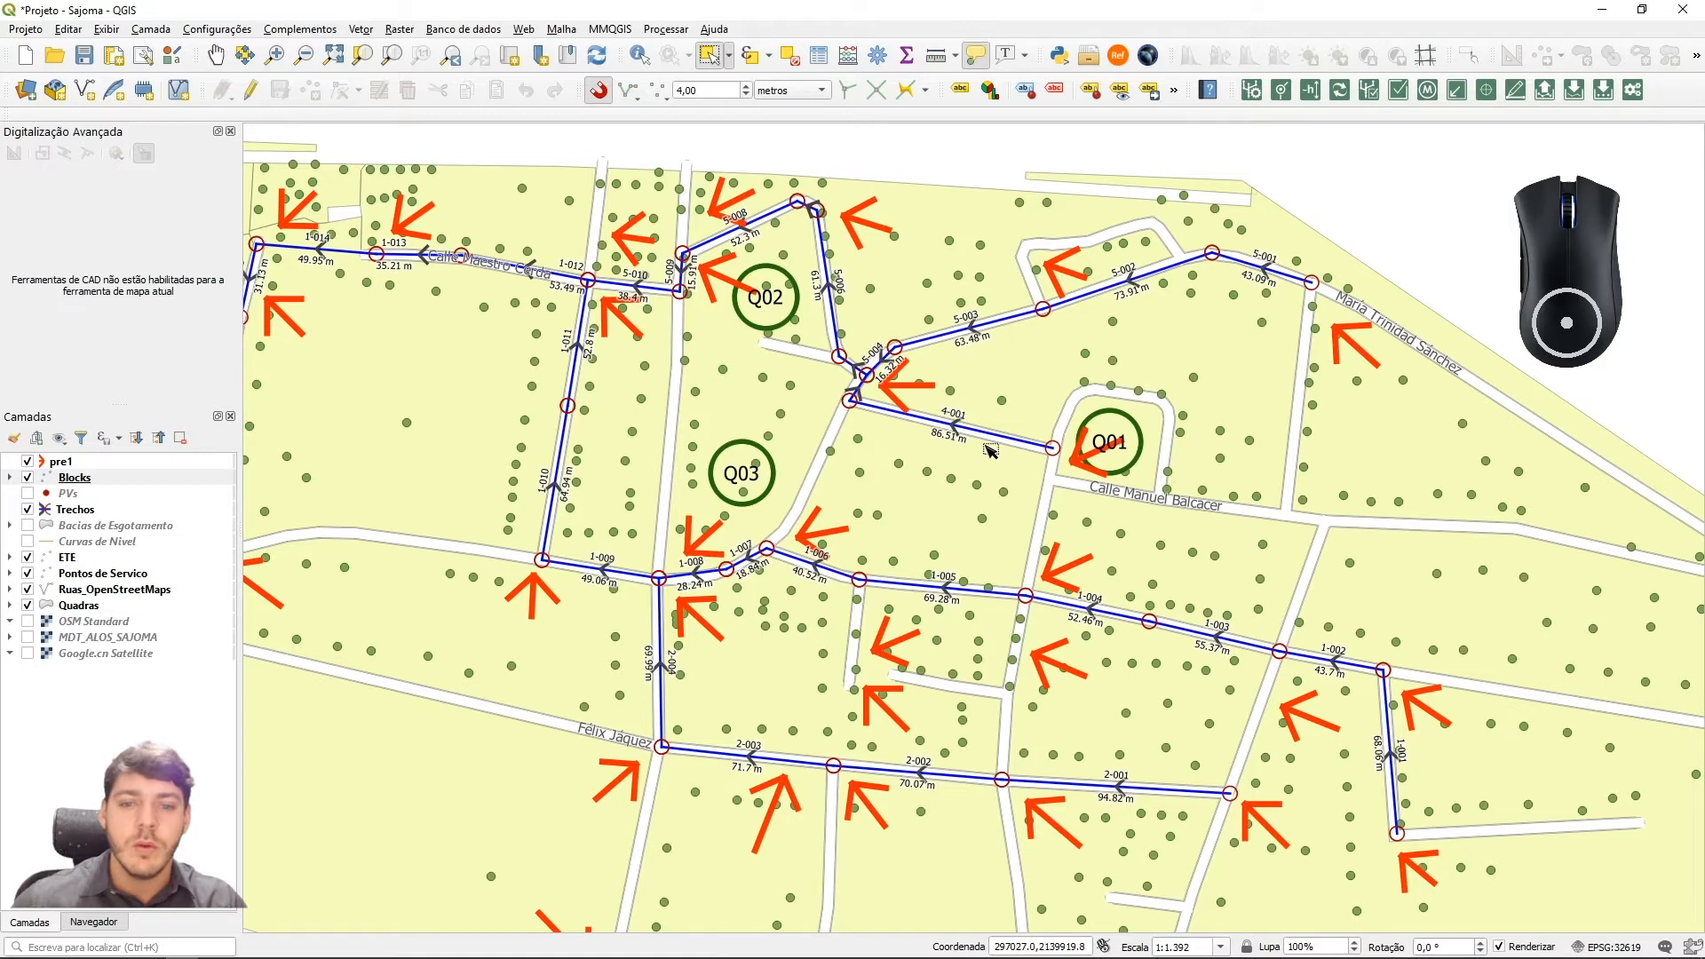
left_click_drag(1009, 391, 965, 411)
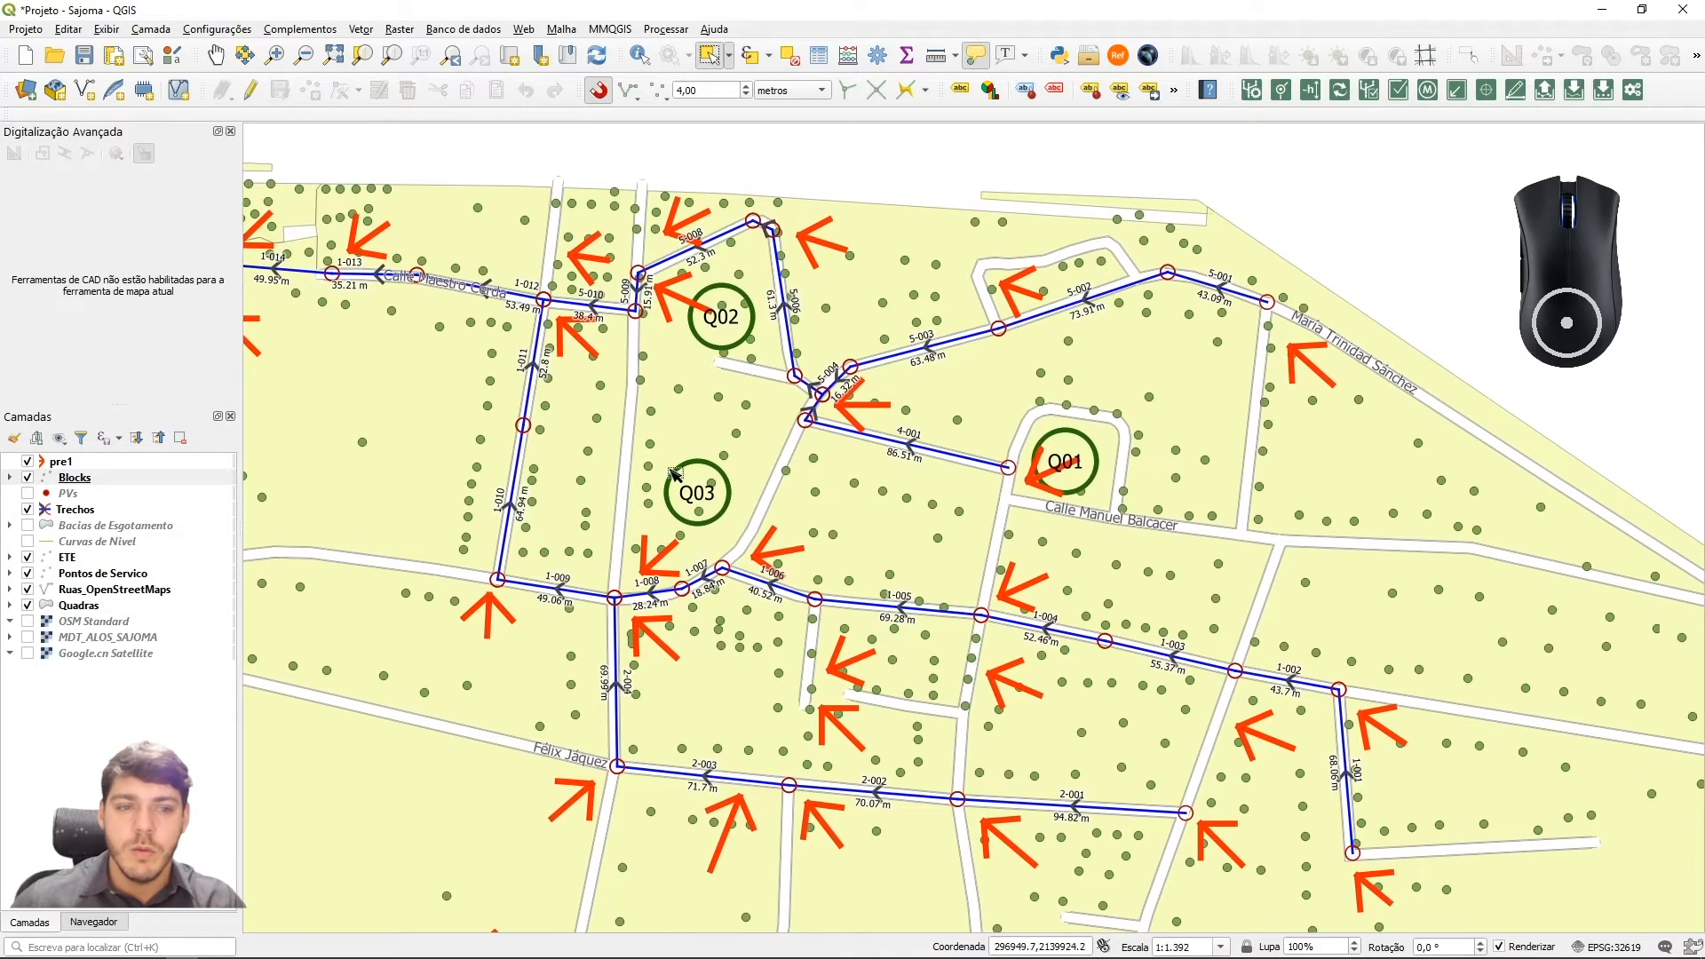
Show the Google.cn Satellite imagery, hide the Pontos de Servico and Quadras layers, and make the satellite layer active
left_click(27, 655)
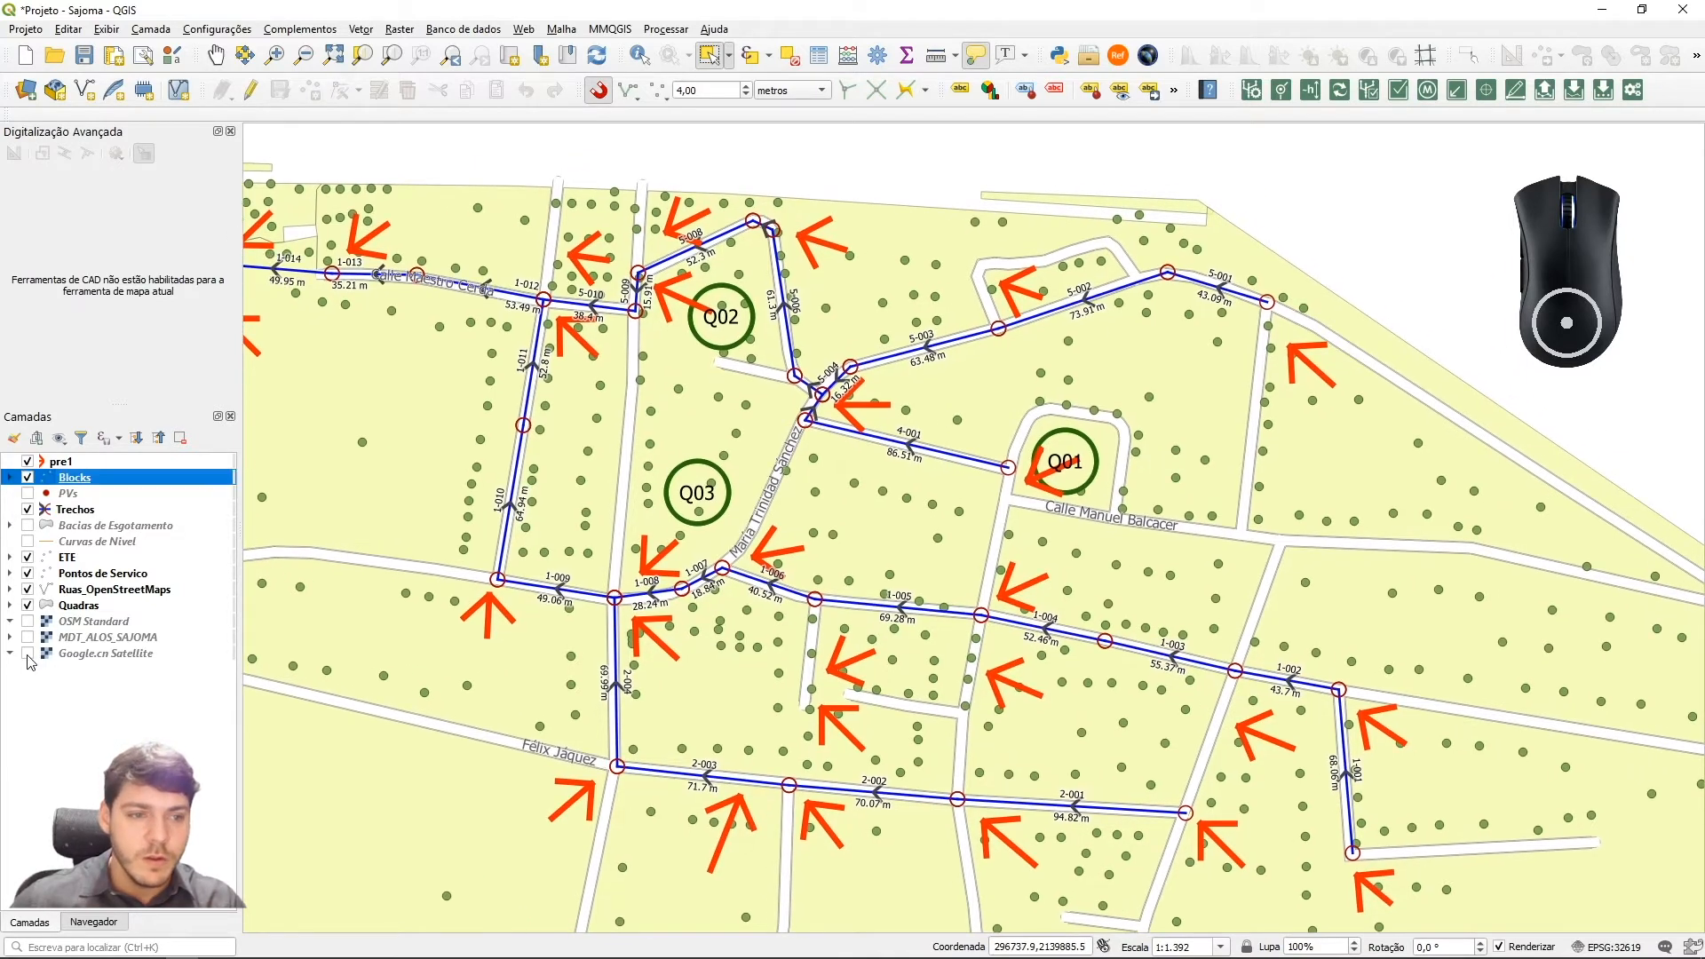
left_click(27, 573)
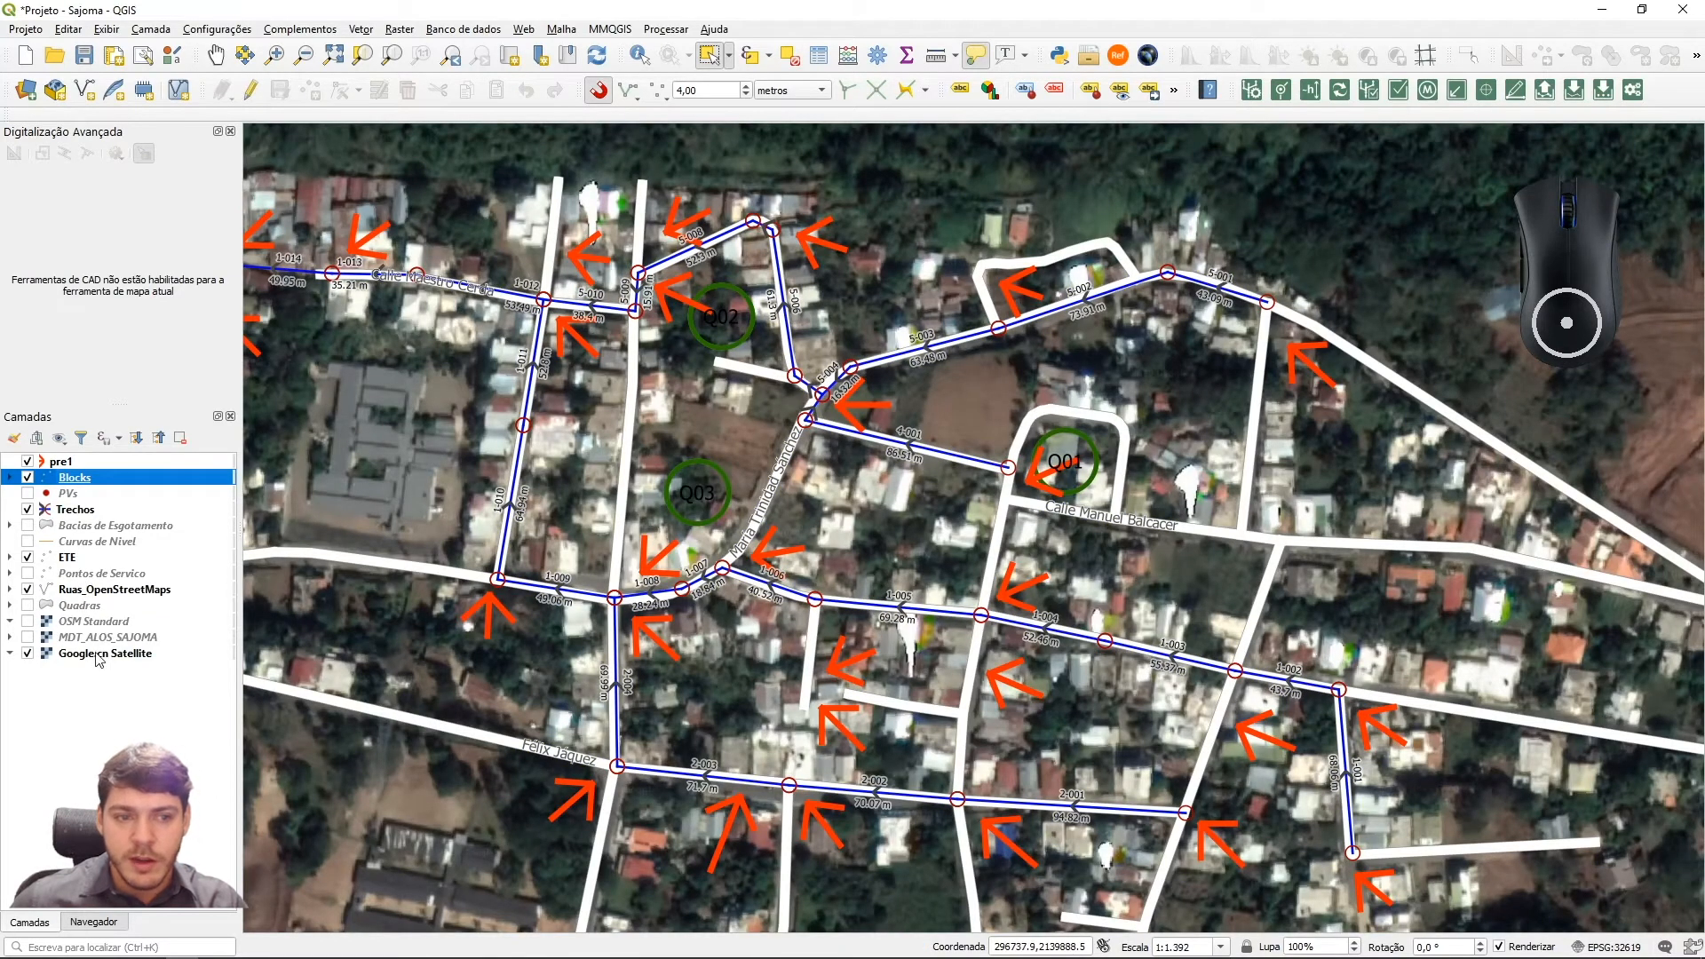
left_click(100, 654)
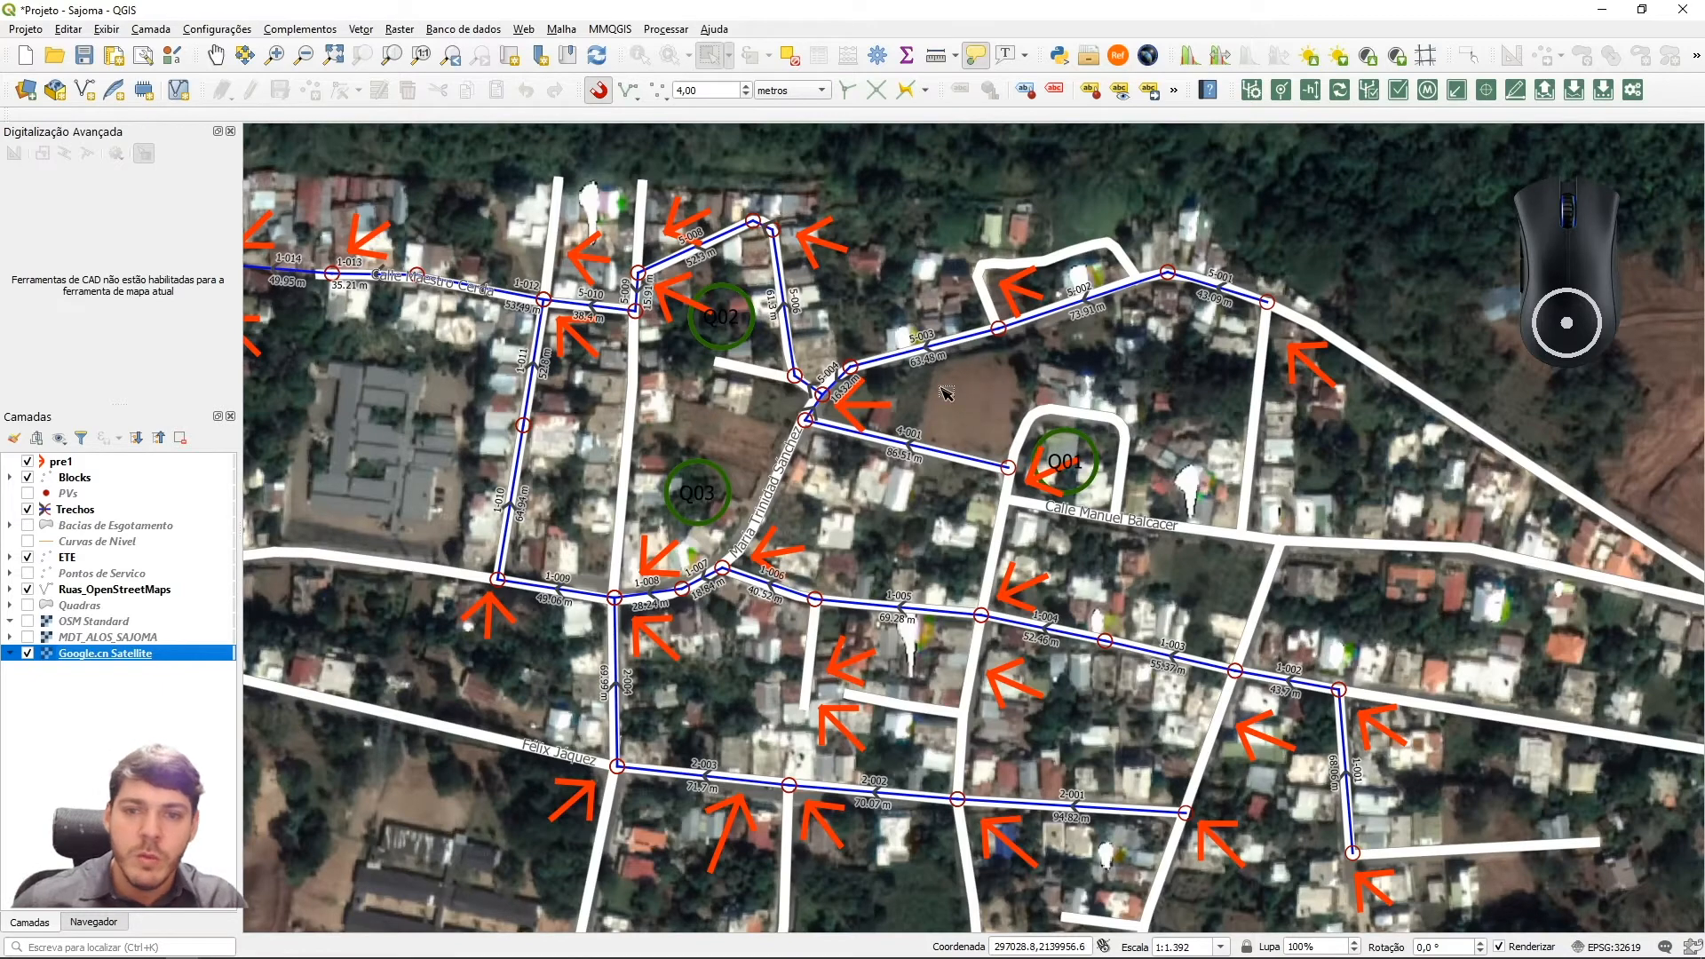
Switch to the PowerPoint presentation and show the Unidades Contribuintes (UCs) school example slide full screen
key("alt+Tab")
key("alt+Tab")
key("alt+Tab")
key("alt+Tab")
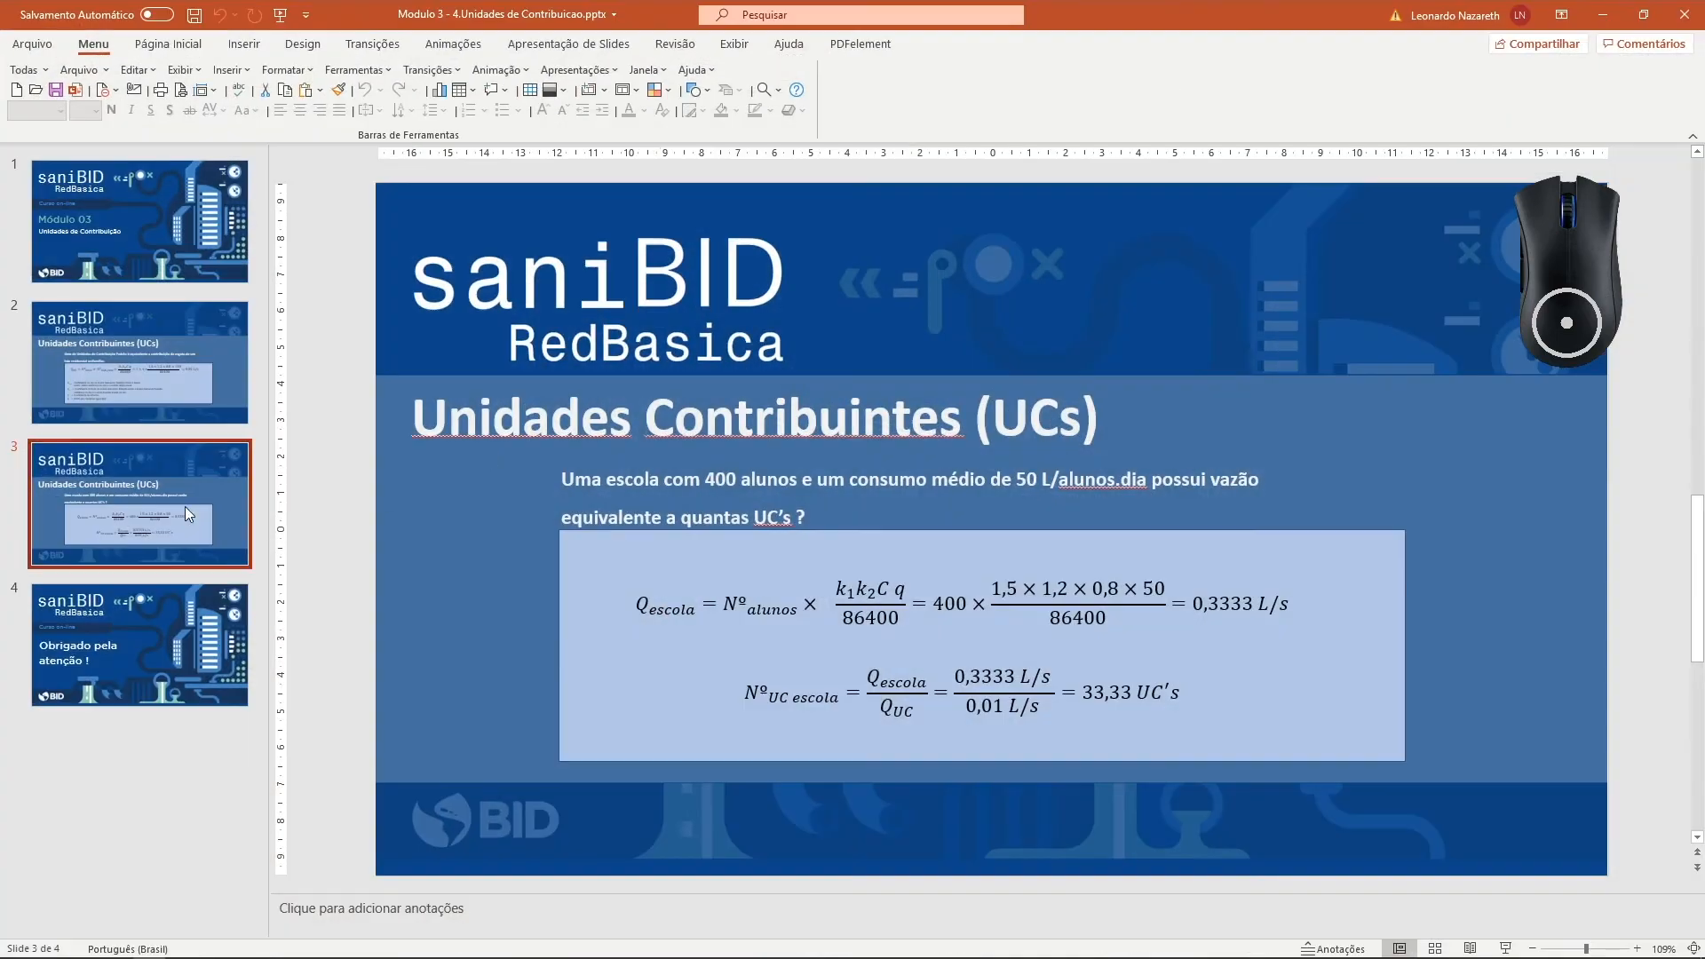
left_click(1506, 949)
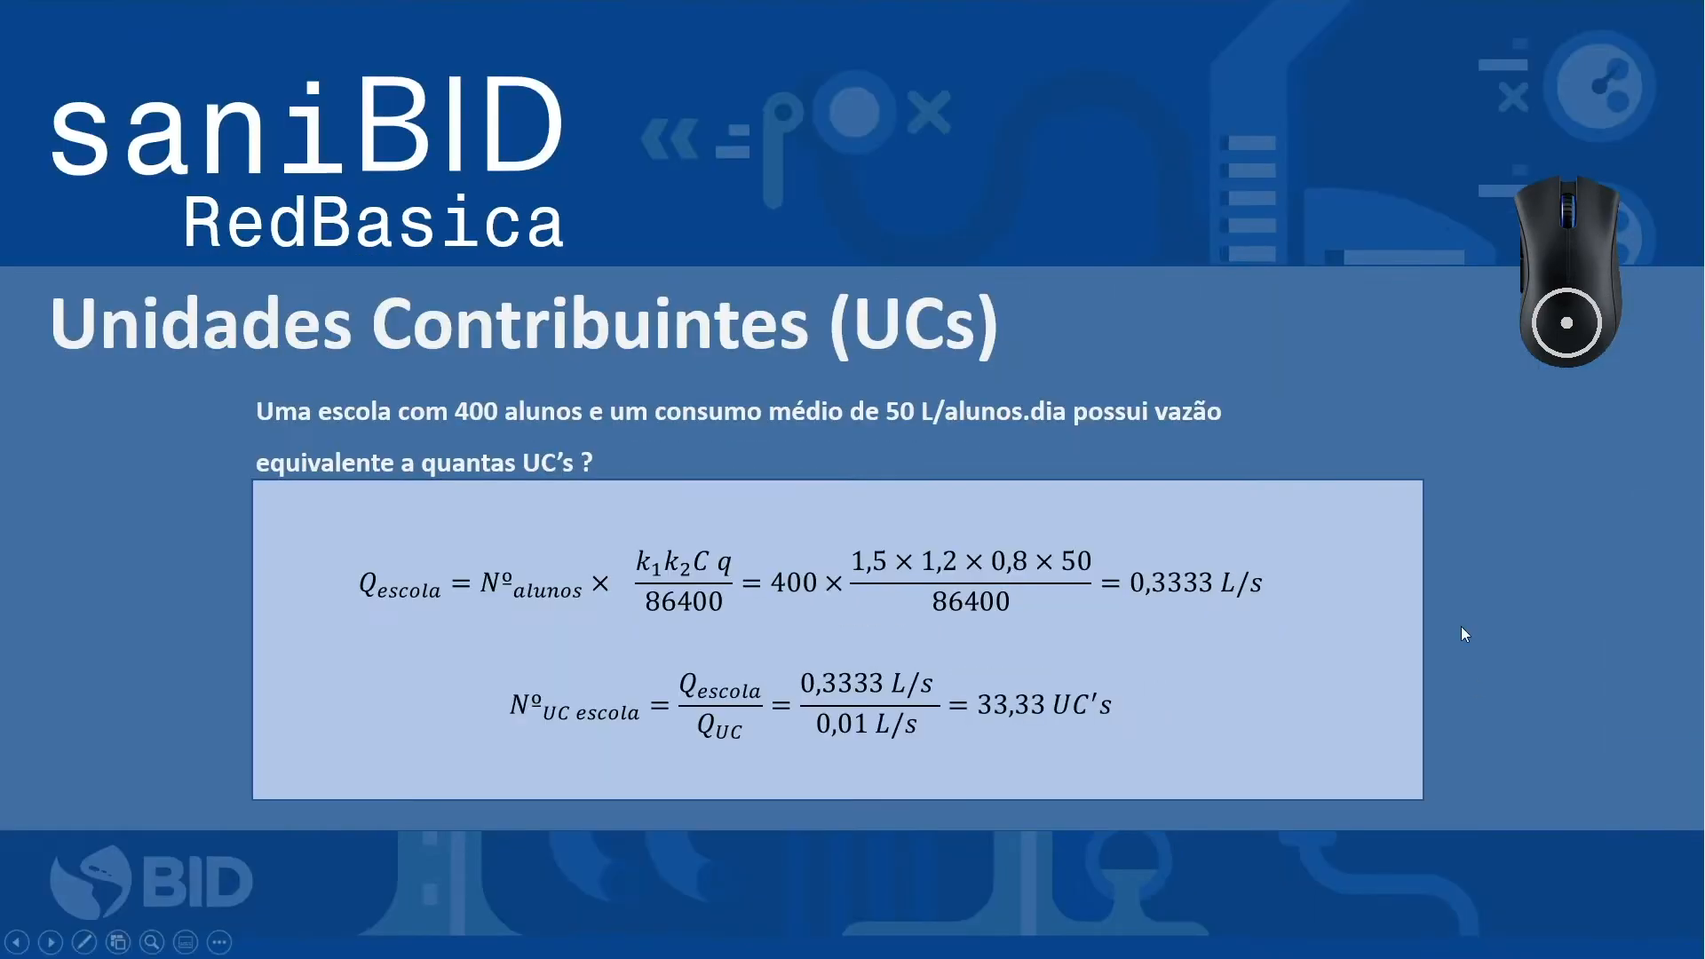
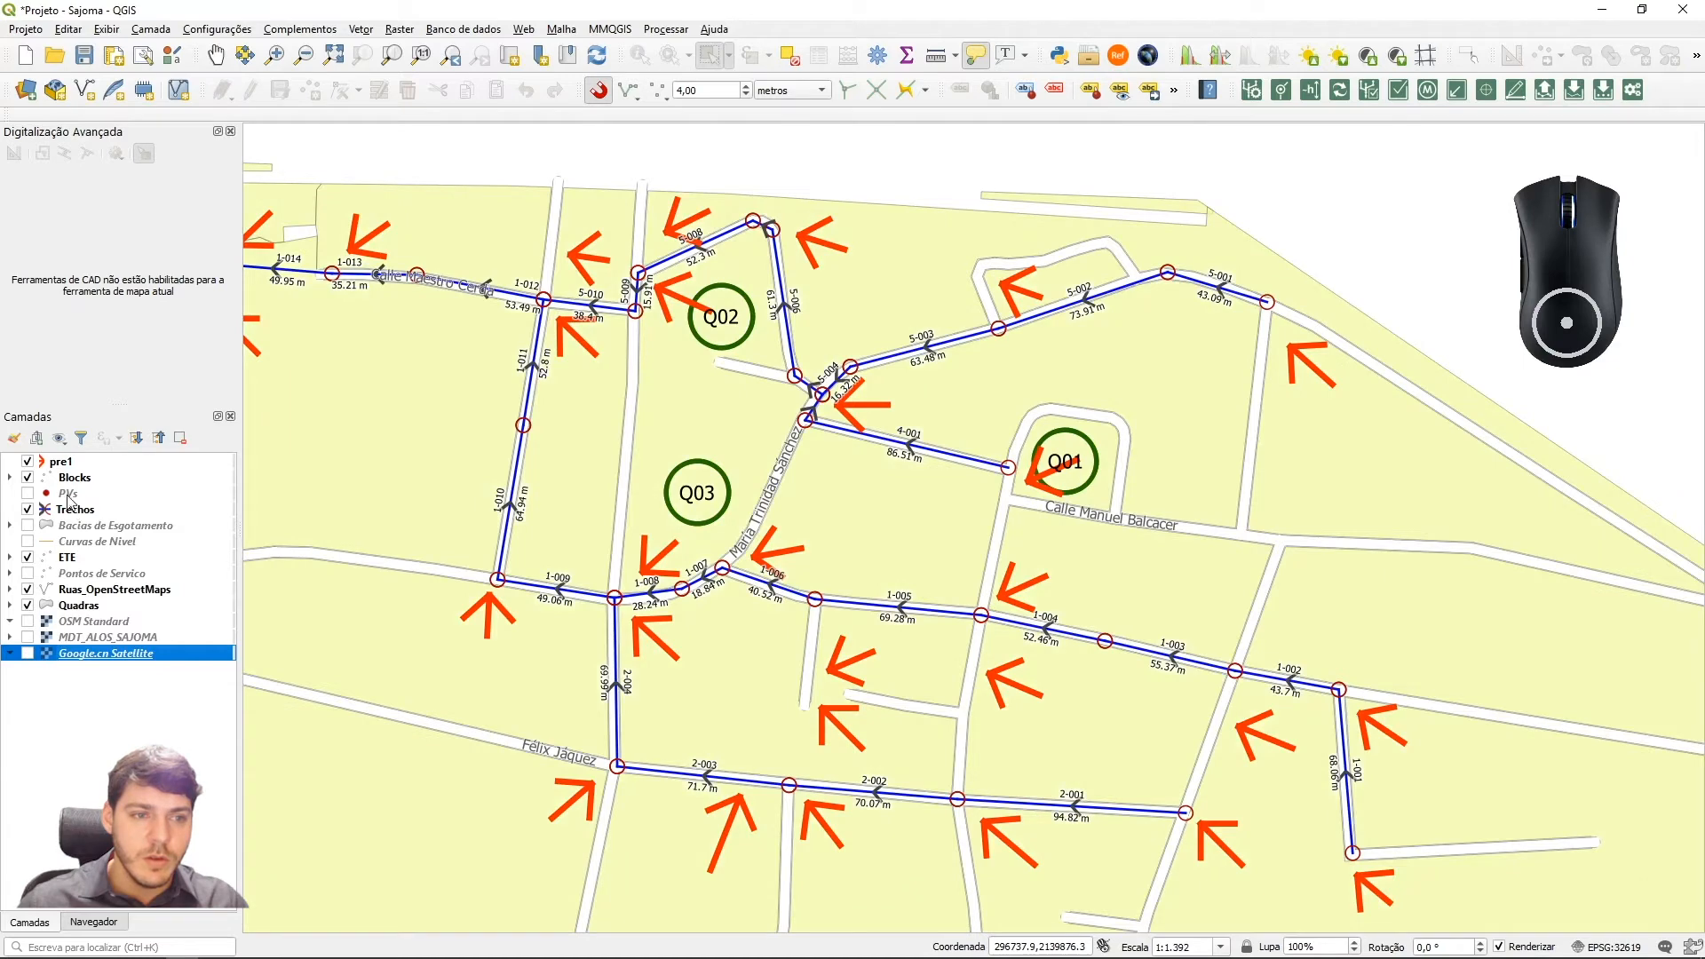
Enable editing on Blocks and add a point between segments 5-003 and 4-001 with ID_QE Escola and QE_FP 34, leaving QE_IP empty
left_click(75, 478)
left_click(251, 89)
left_click(310, 90)
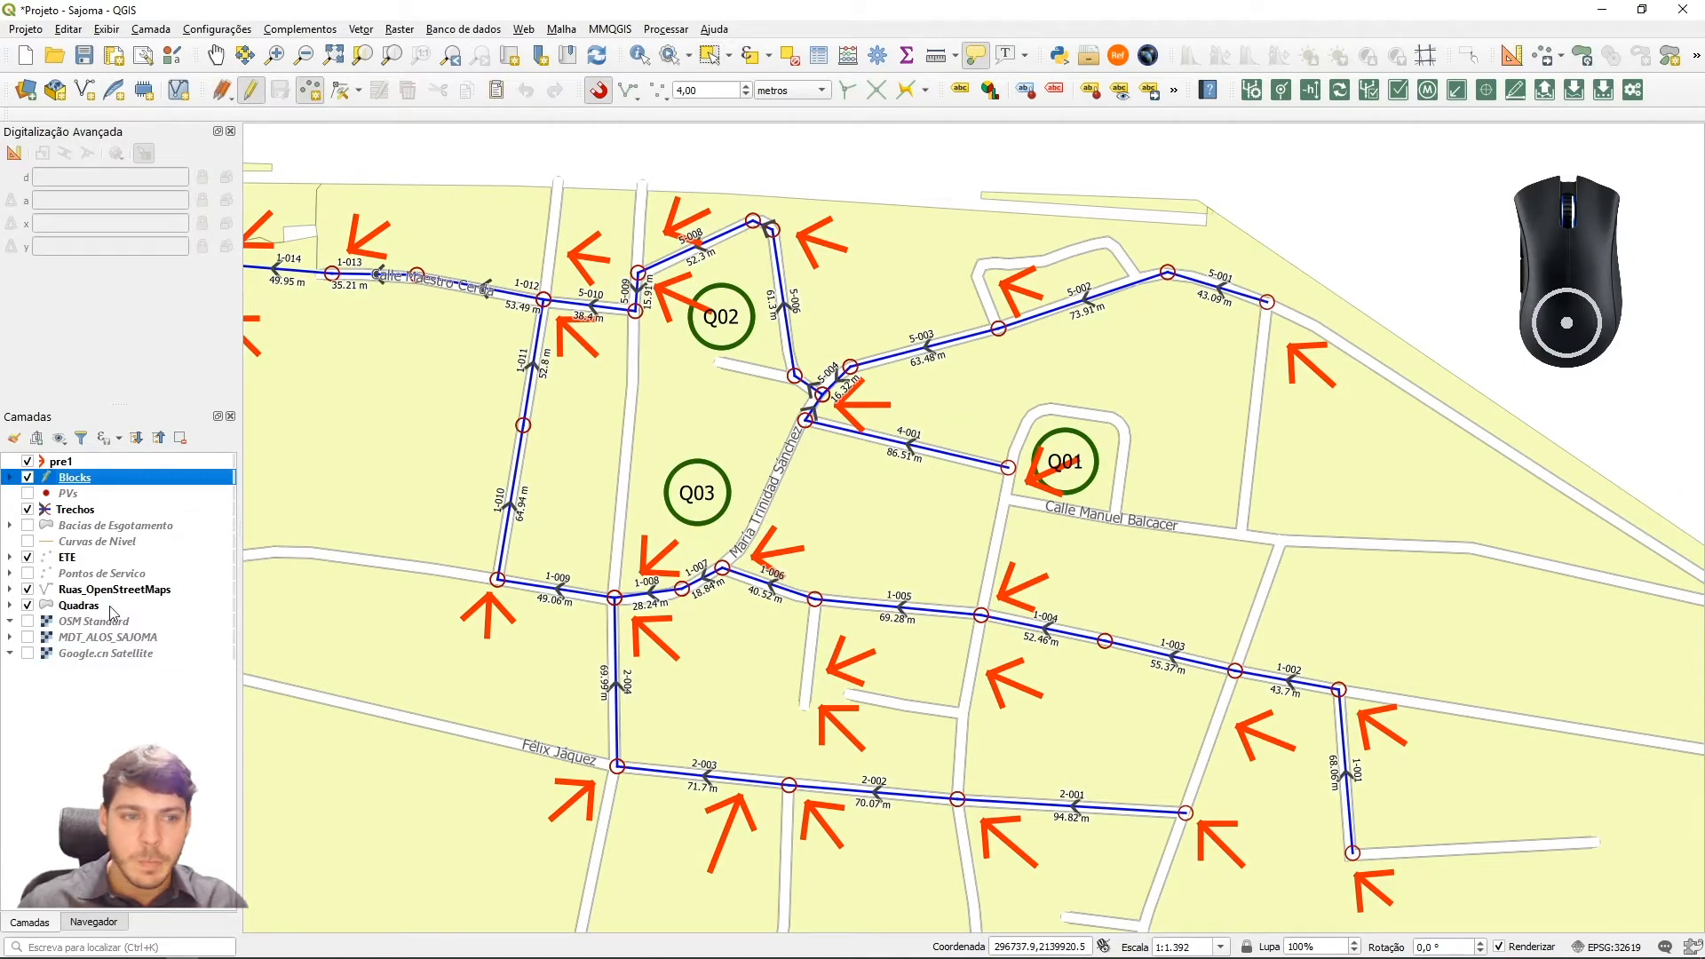
left_click(27, 654)
left_click(28, 656)
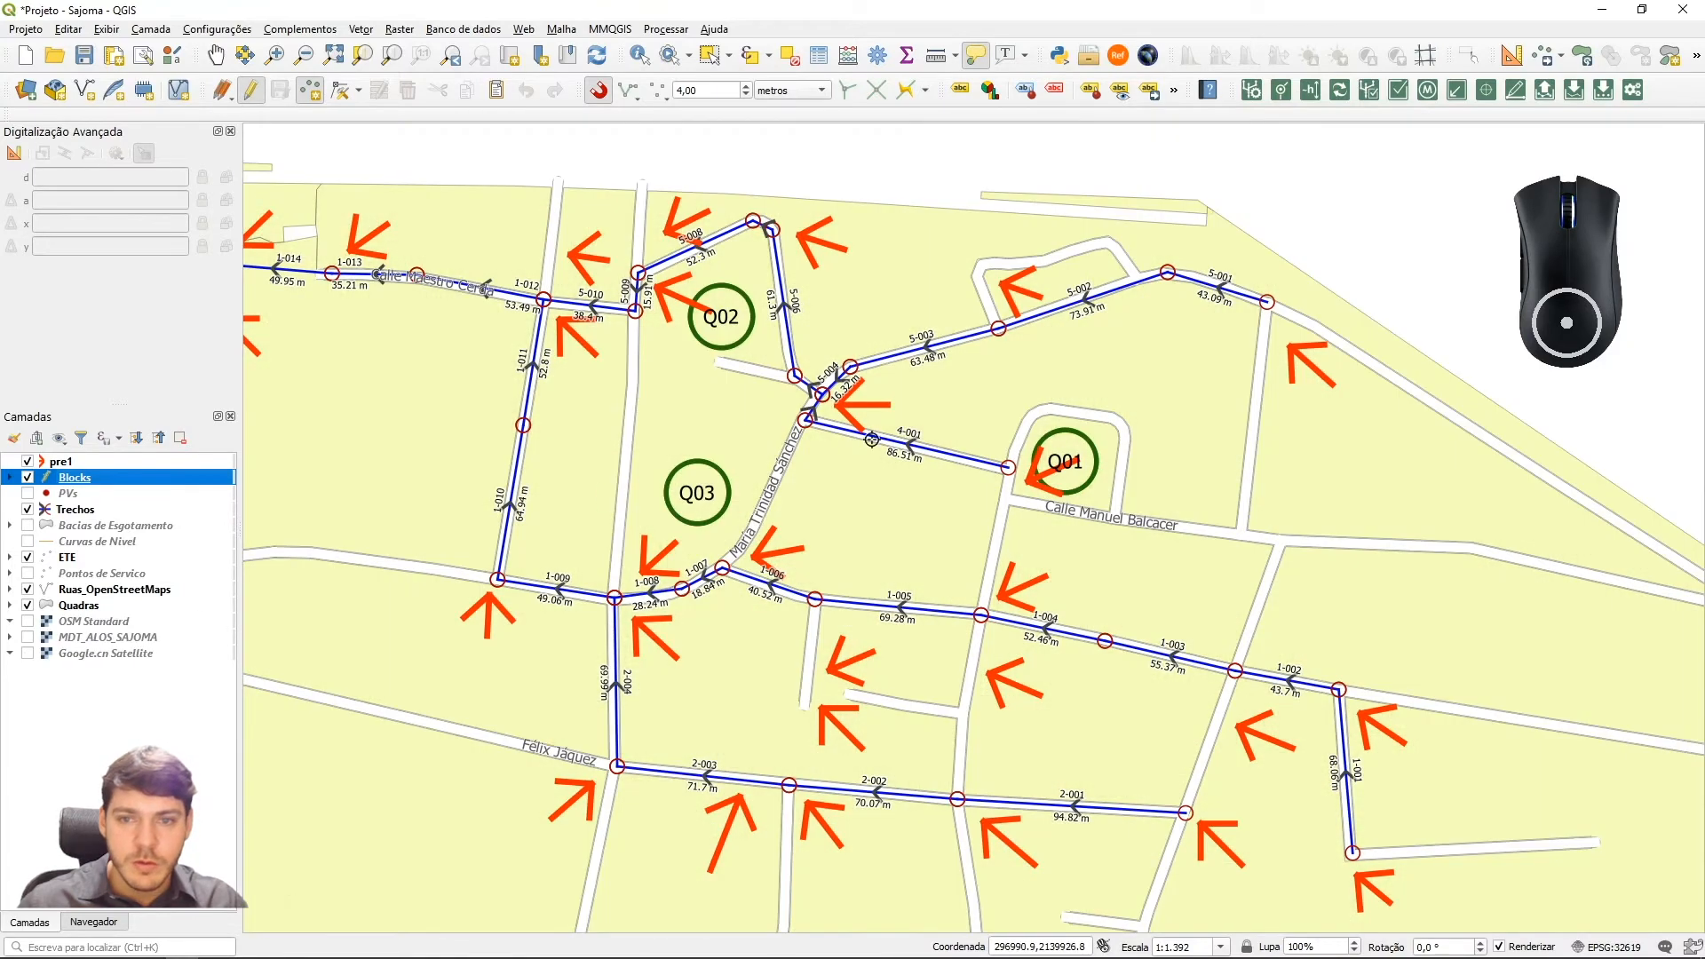
left_click(963, 416)
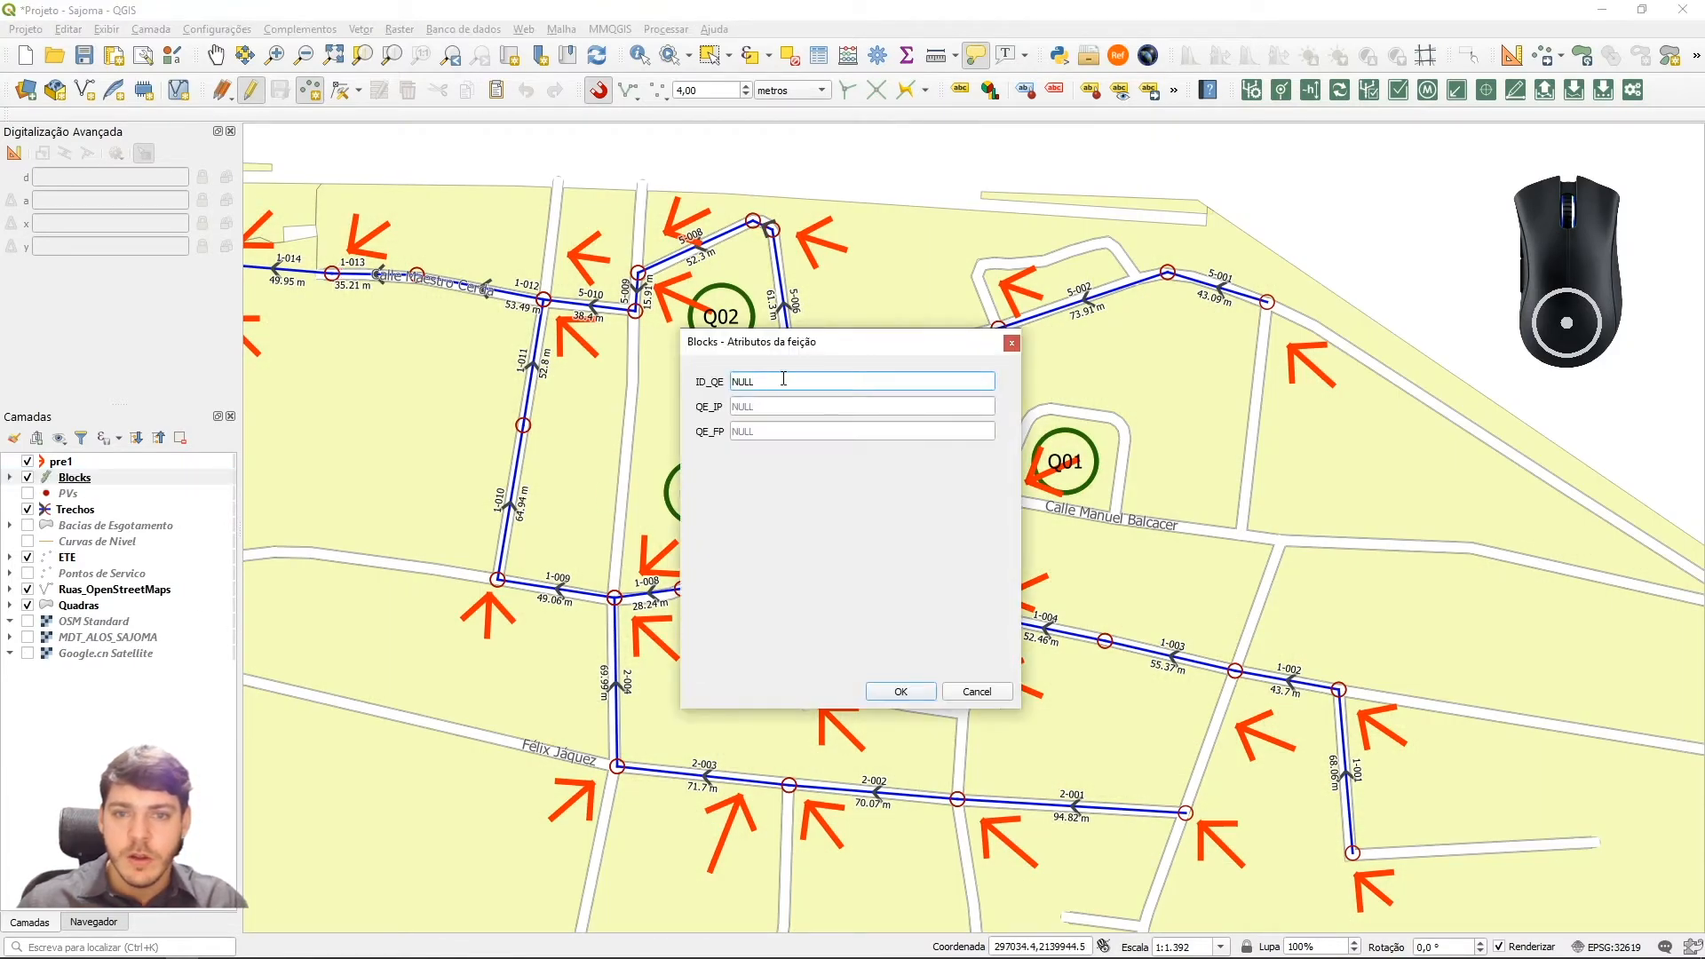
left_click_drag(784, 380, 634, 360)
type("Escola")
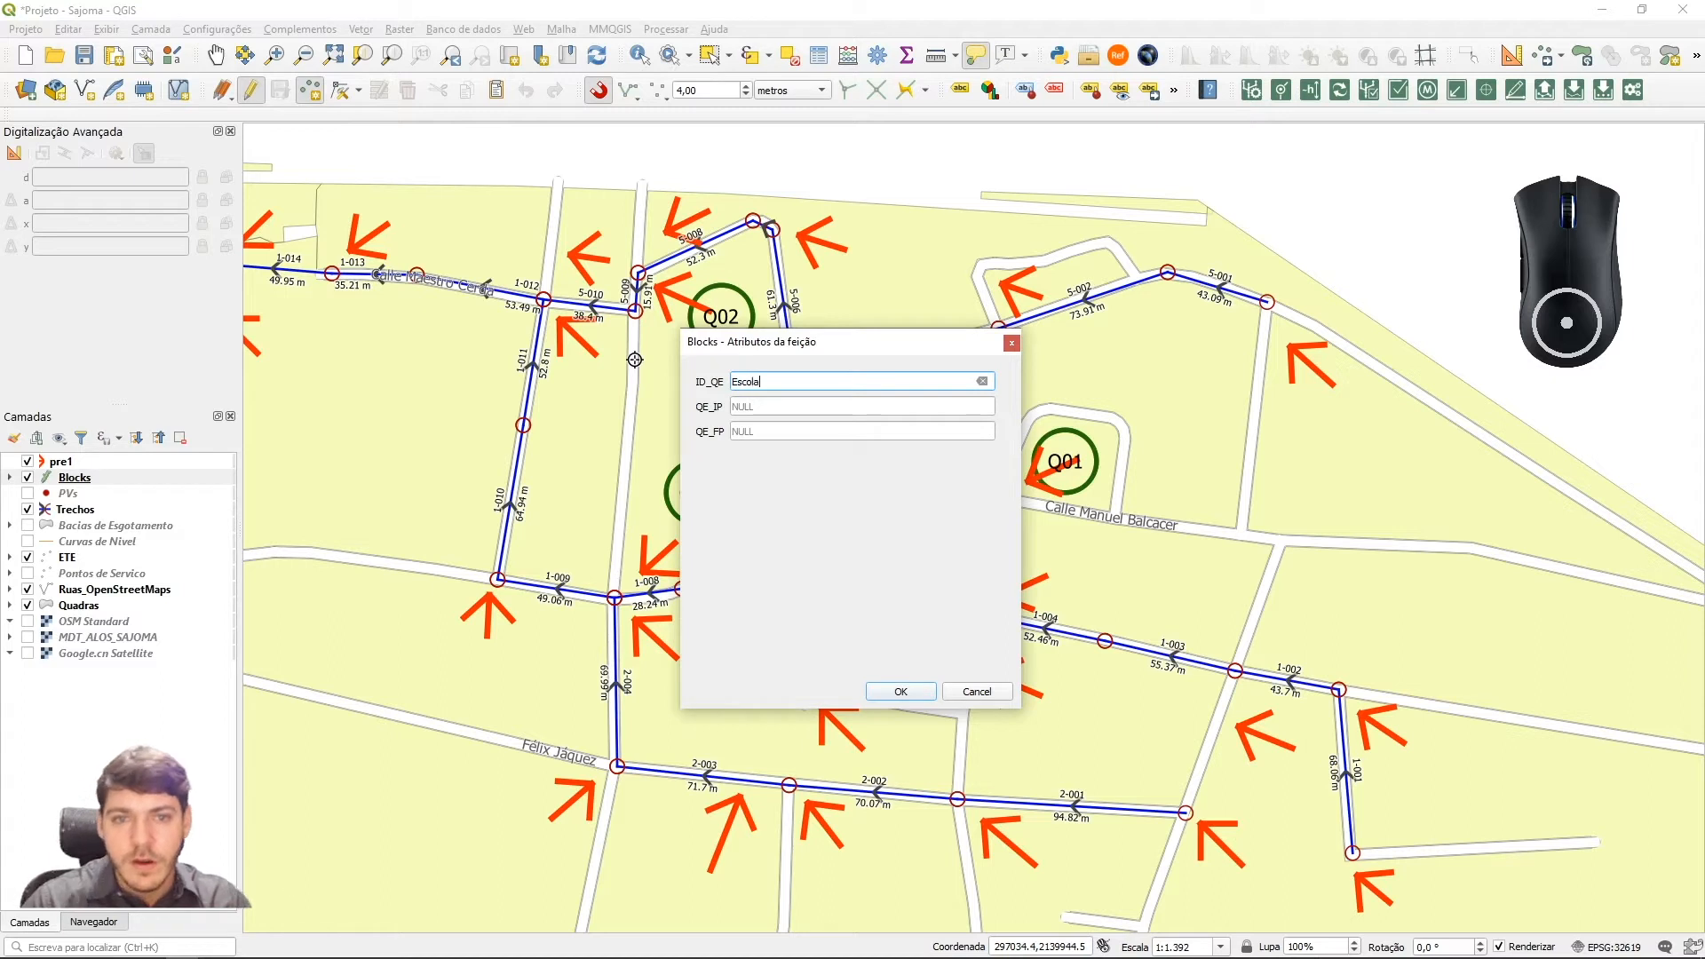
key("Tab")
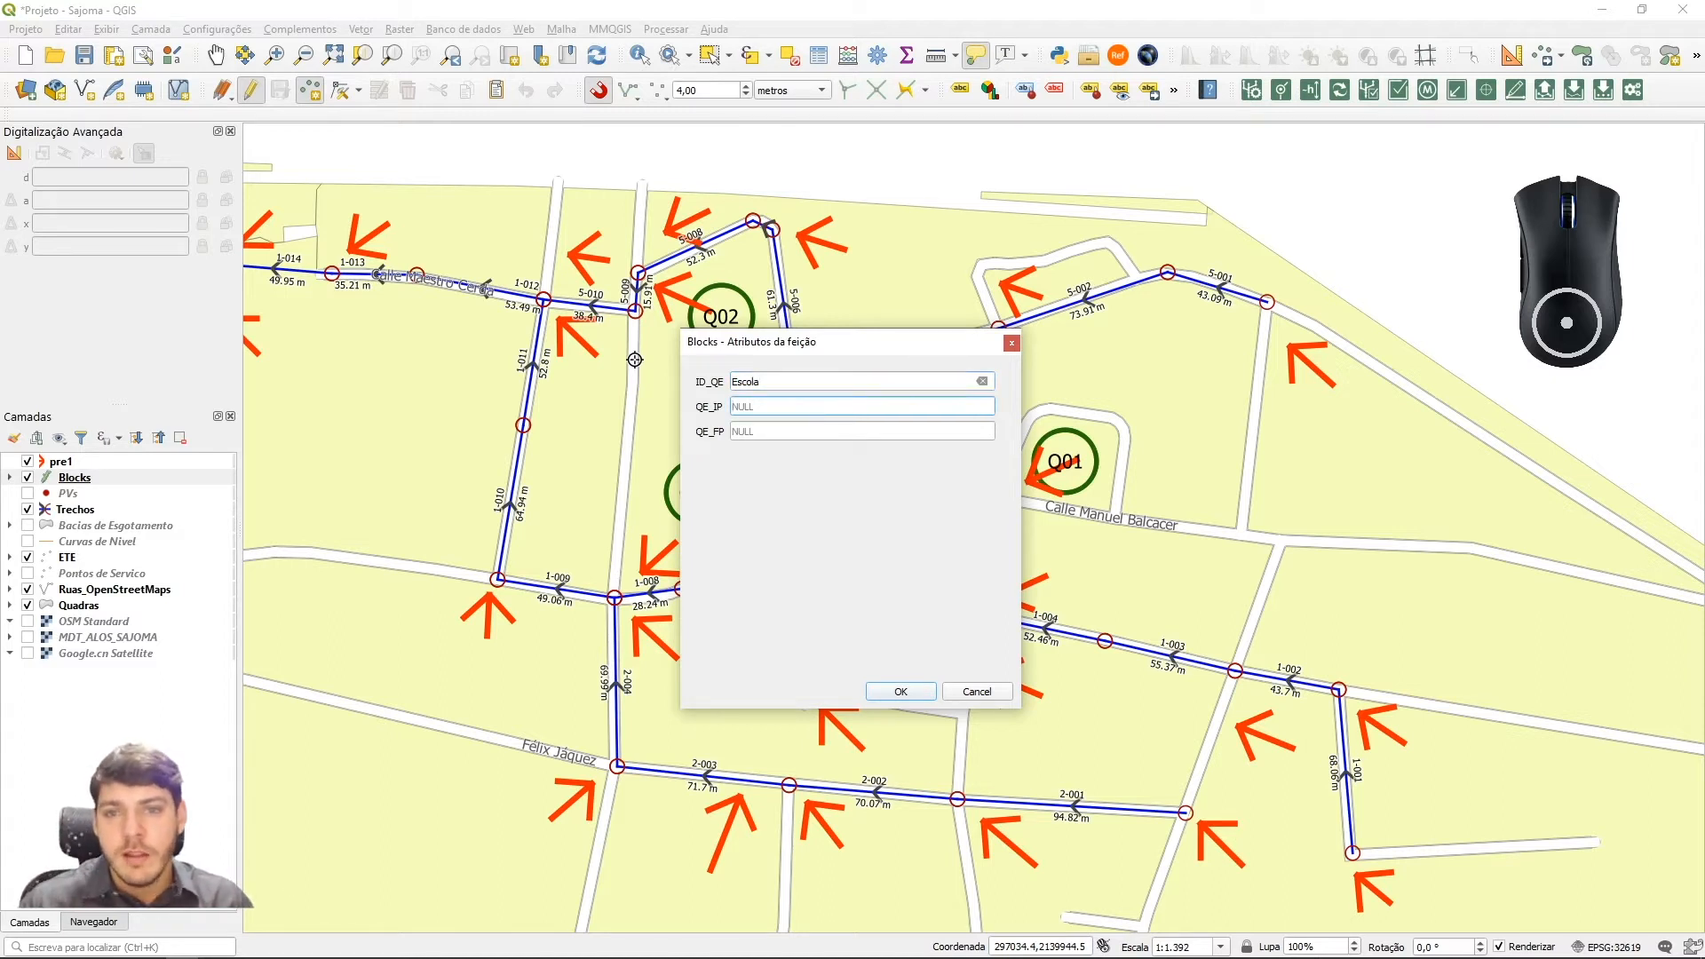
left_click(777, 433)
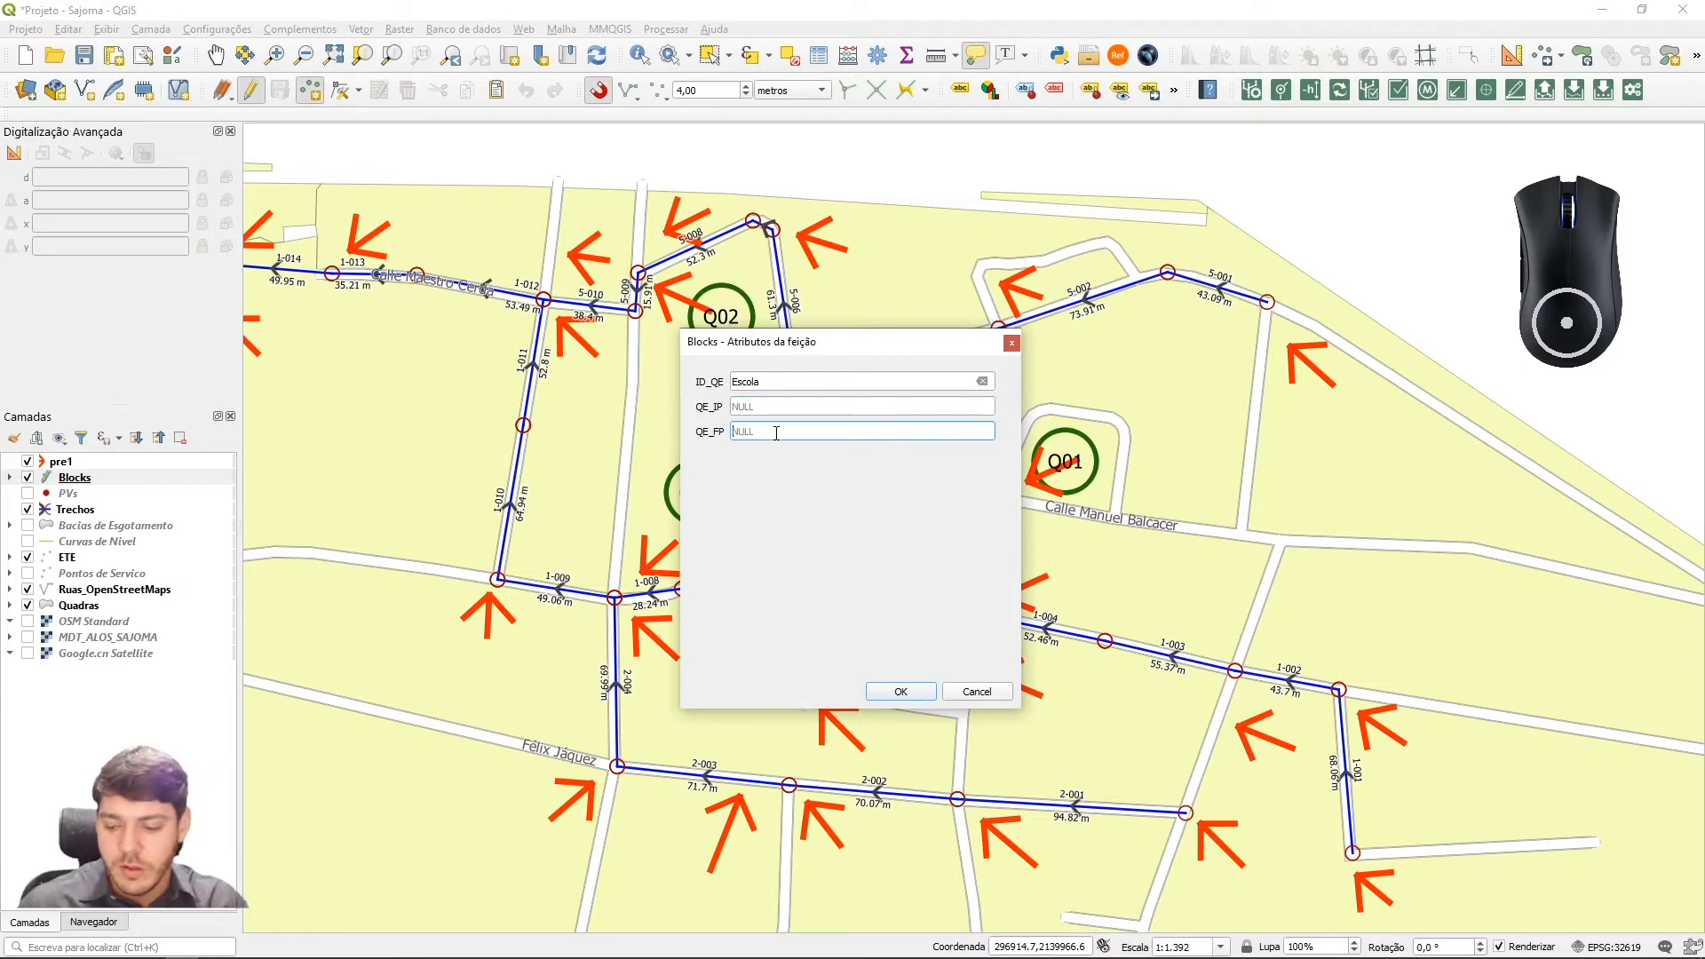
type("34")
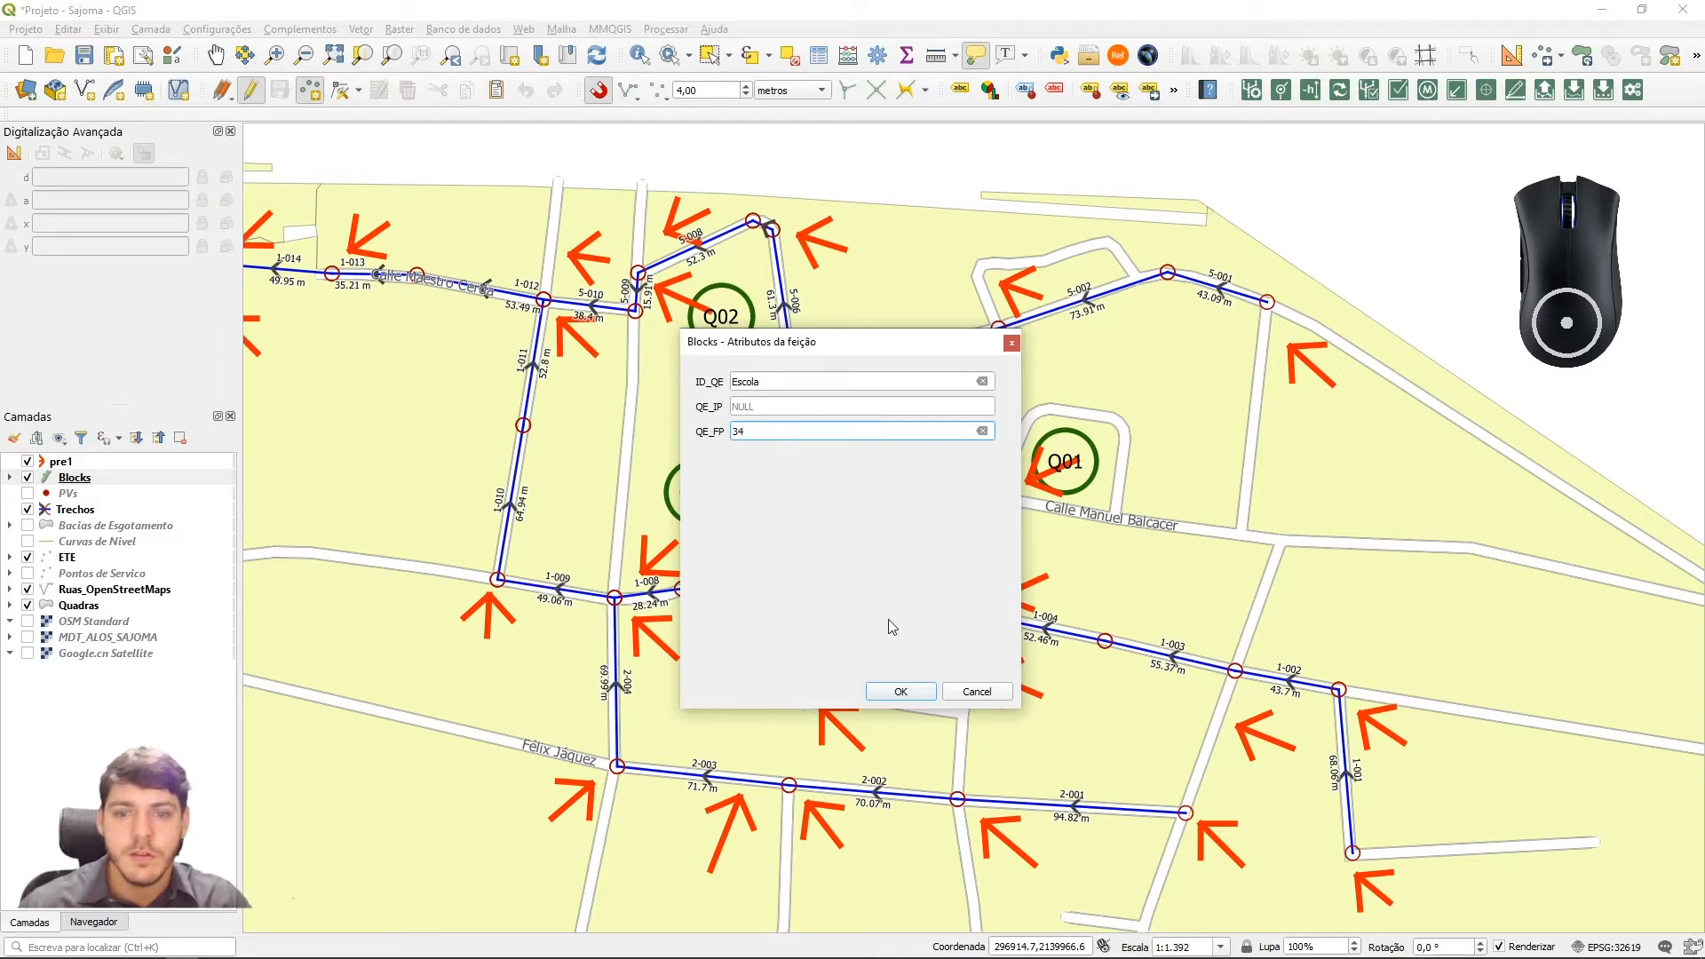
left_click(916, 694)
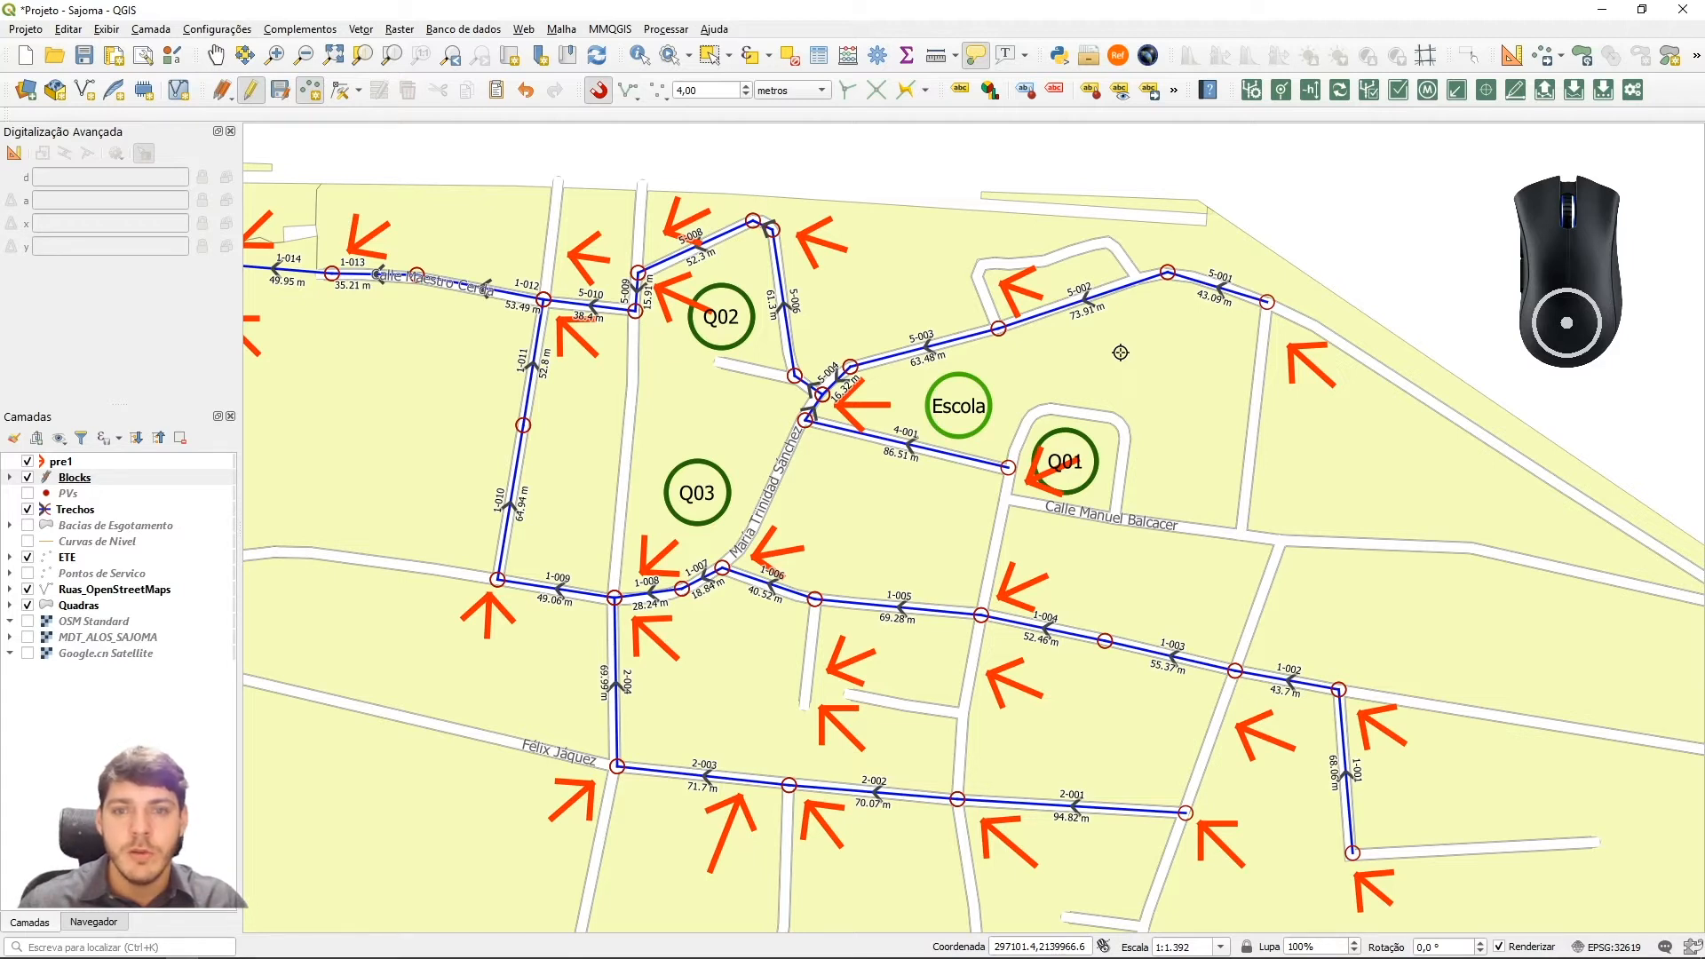
Add a Blocks point east of Q02, north of segment 5-003, with only ID_QE Q12 filled in
right_click(879, 259)
double_click(827, 375)
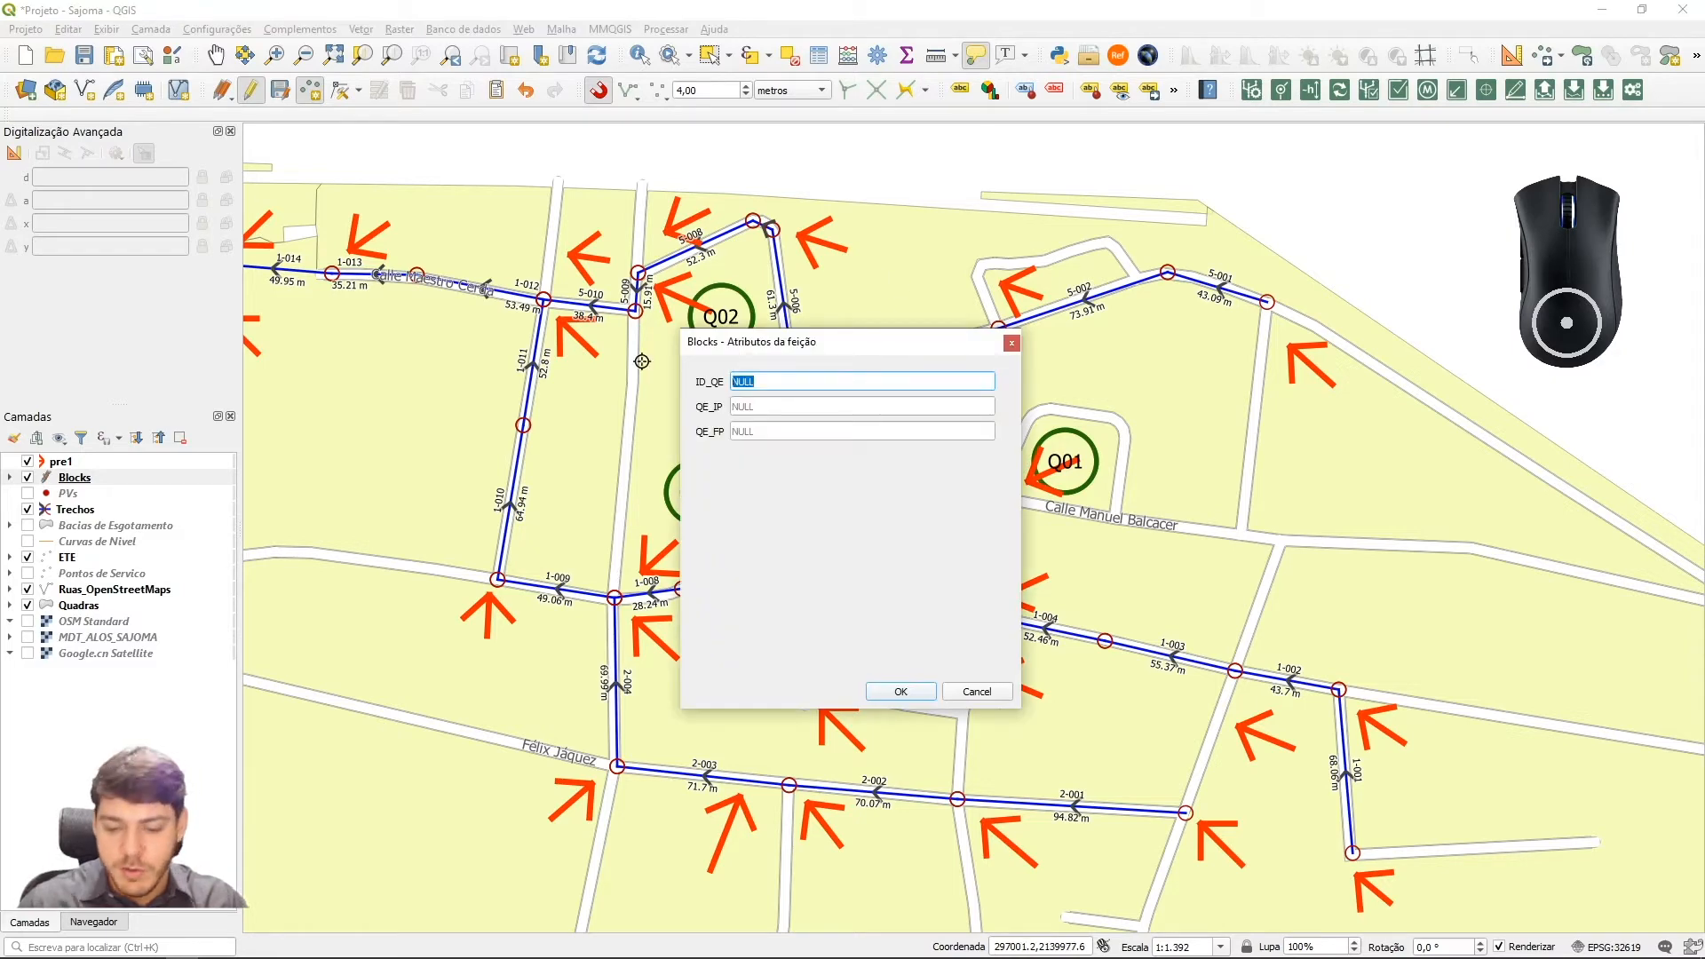
type("Q")
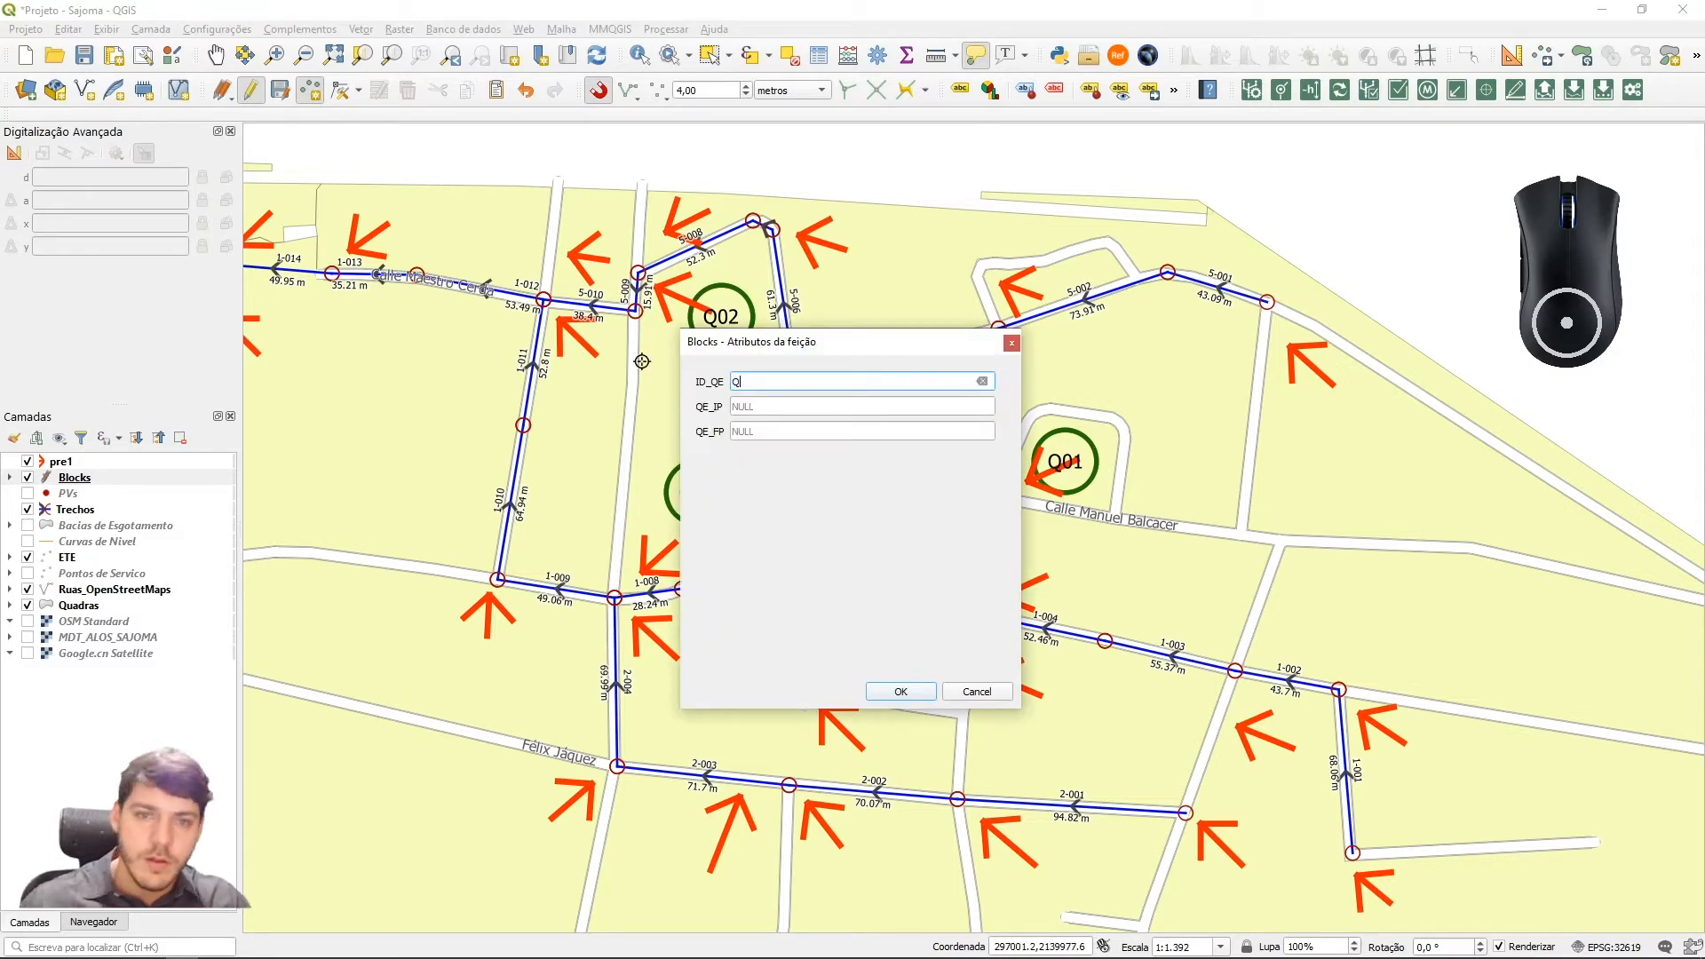
type("12")
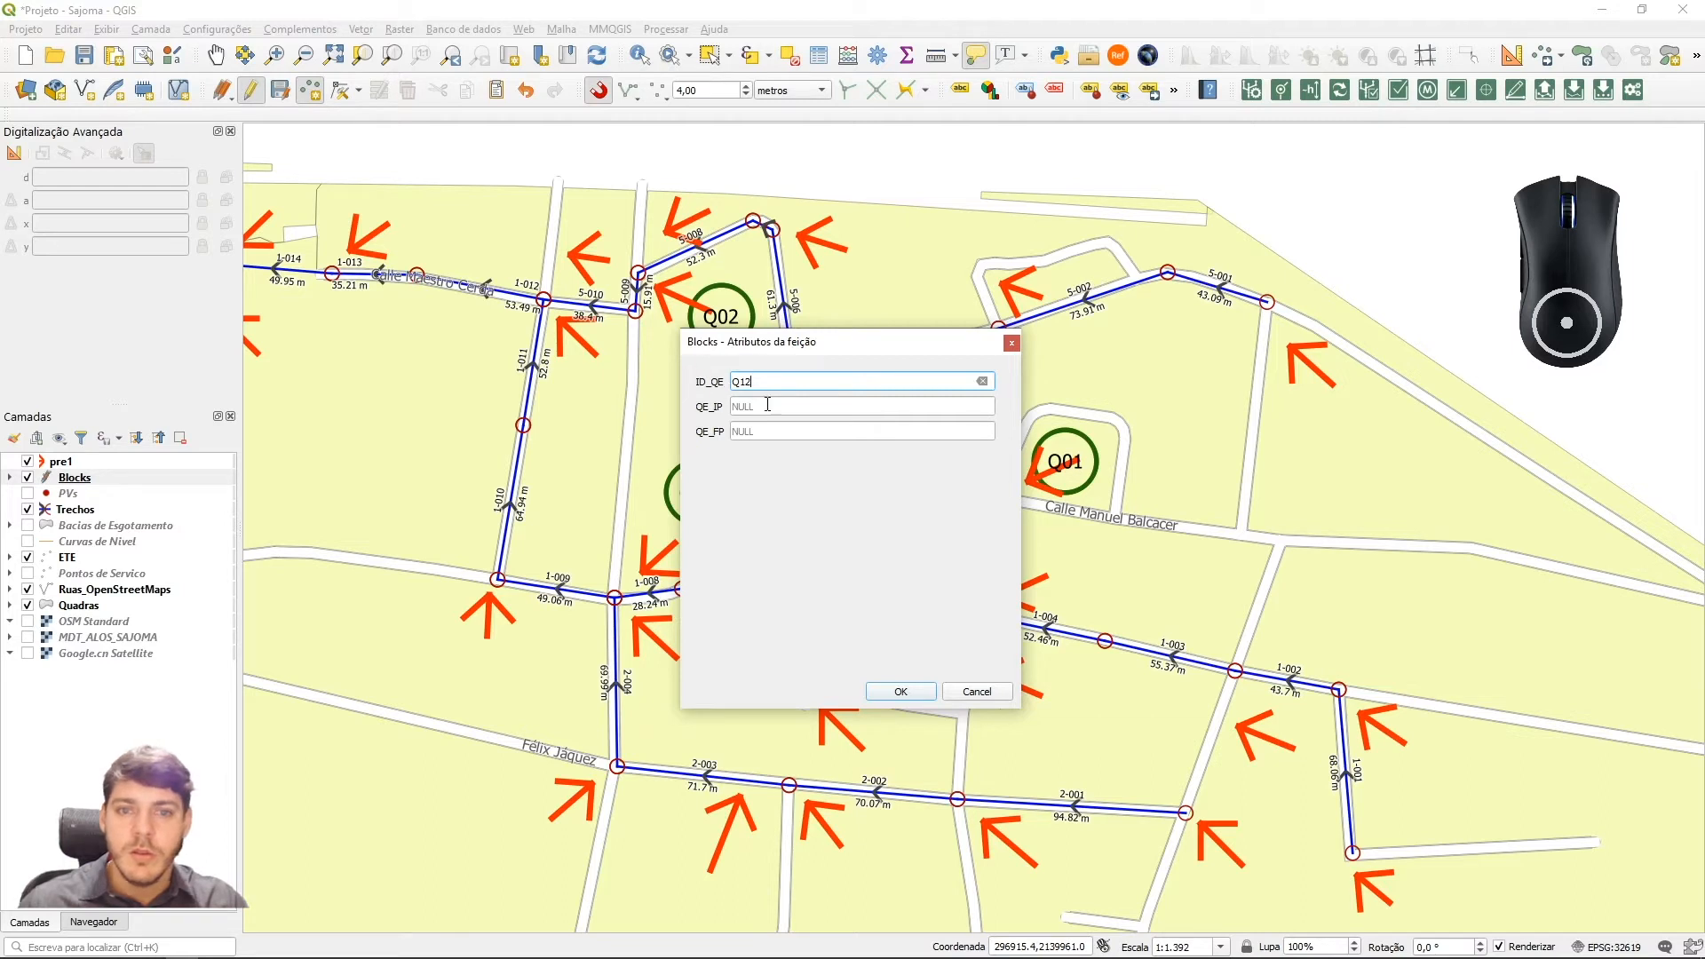
left_click(900, 691)
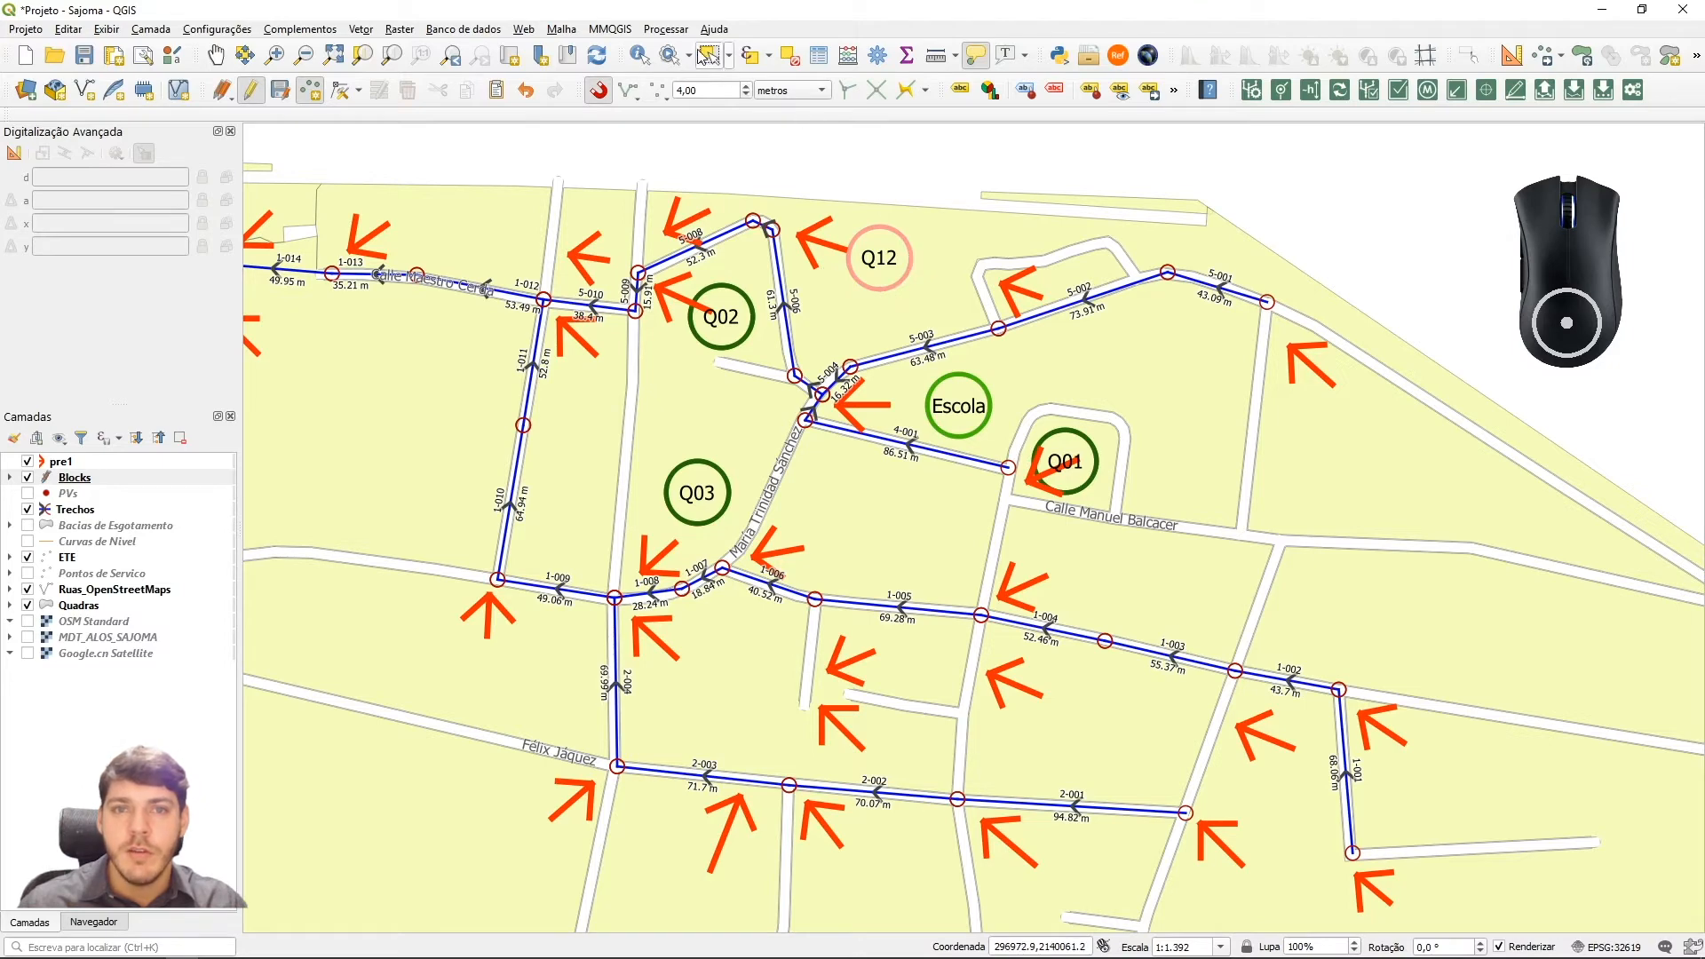
Select the Q12 point with the feature selection tool and delete it
left_click(708, 59)
left_click_drag(817, 178, 961, 306)
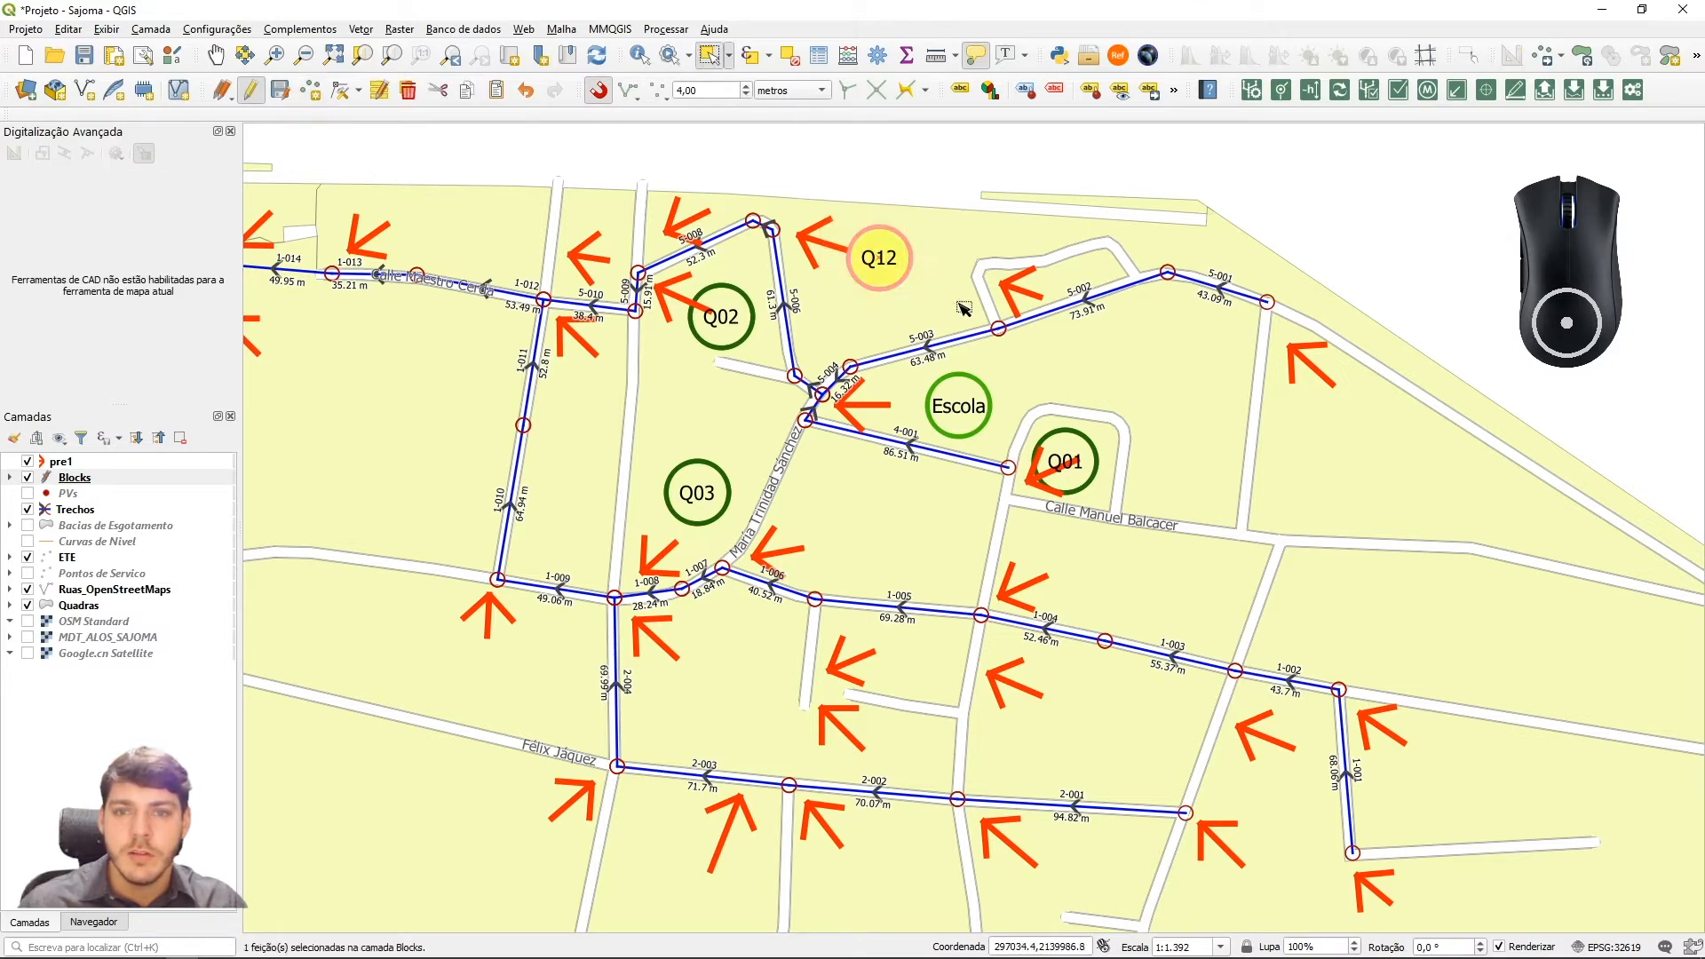
key("Delete")
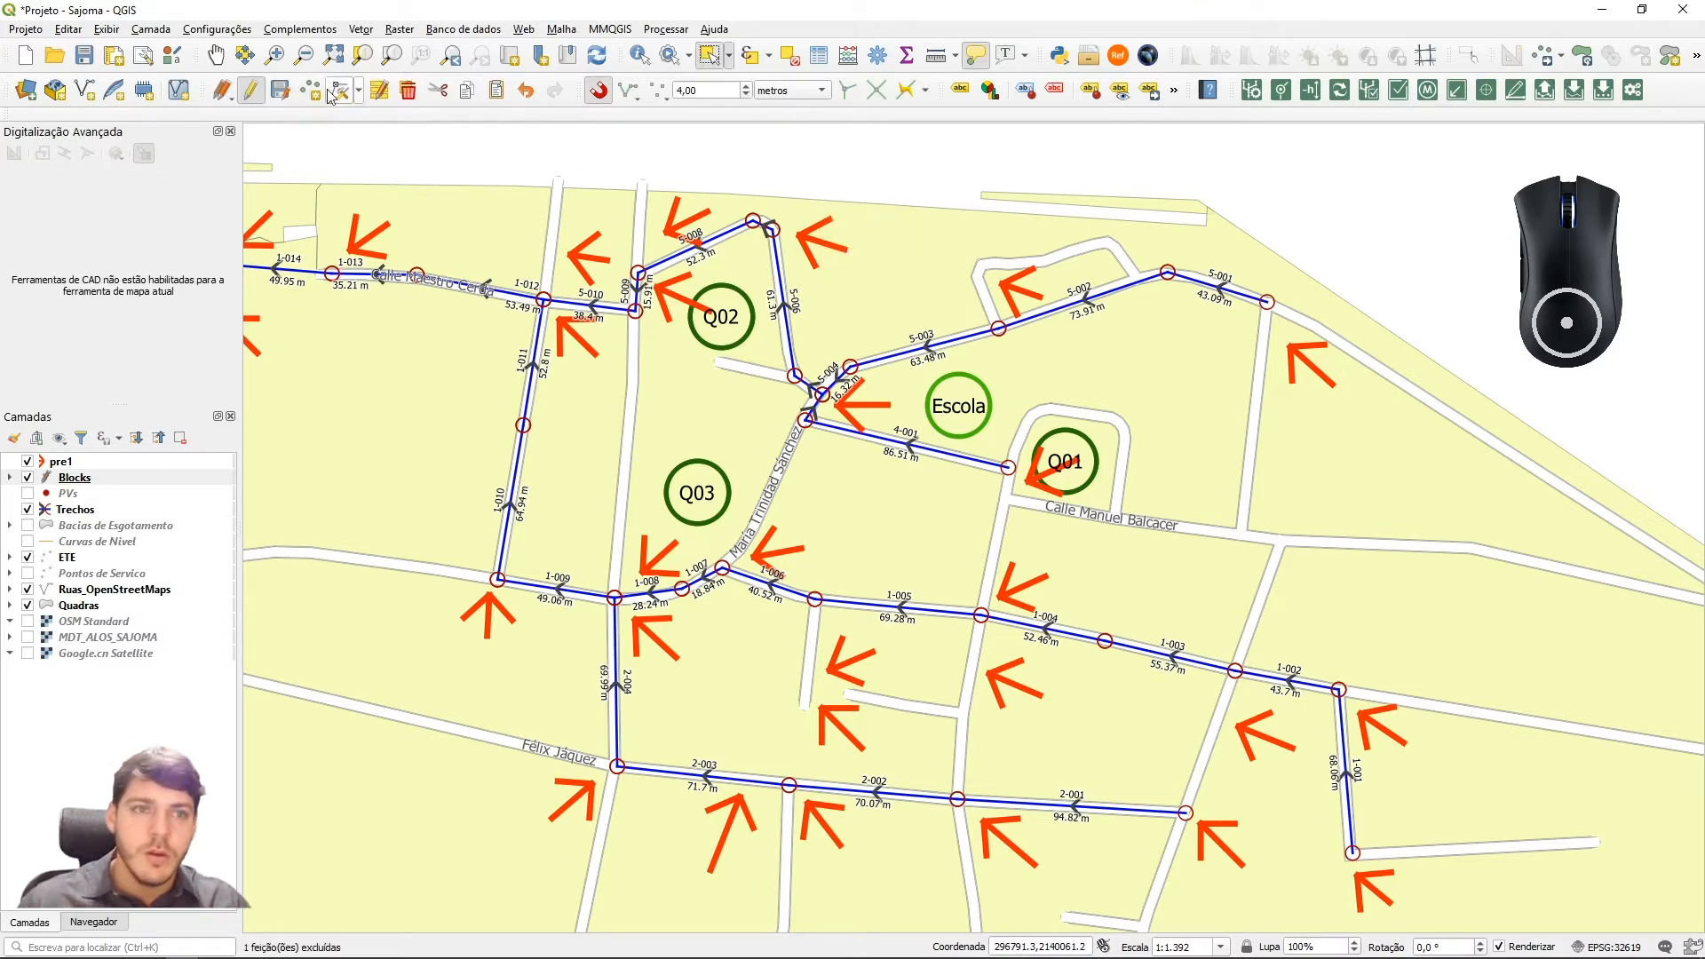
Save the Blocks edits with the Escola point and turn off editing
left_click(281, 93)
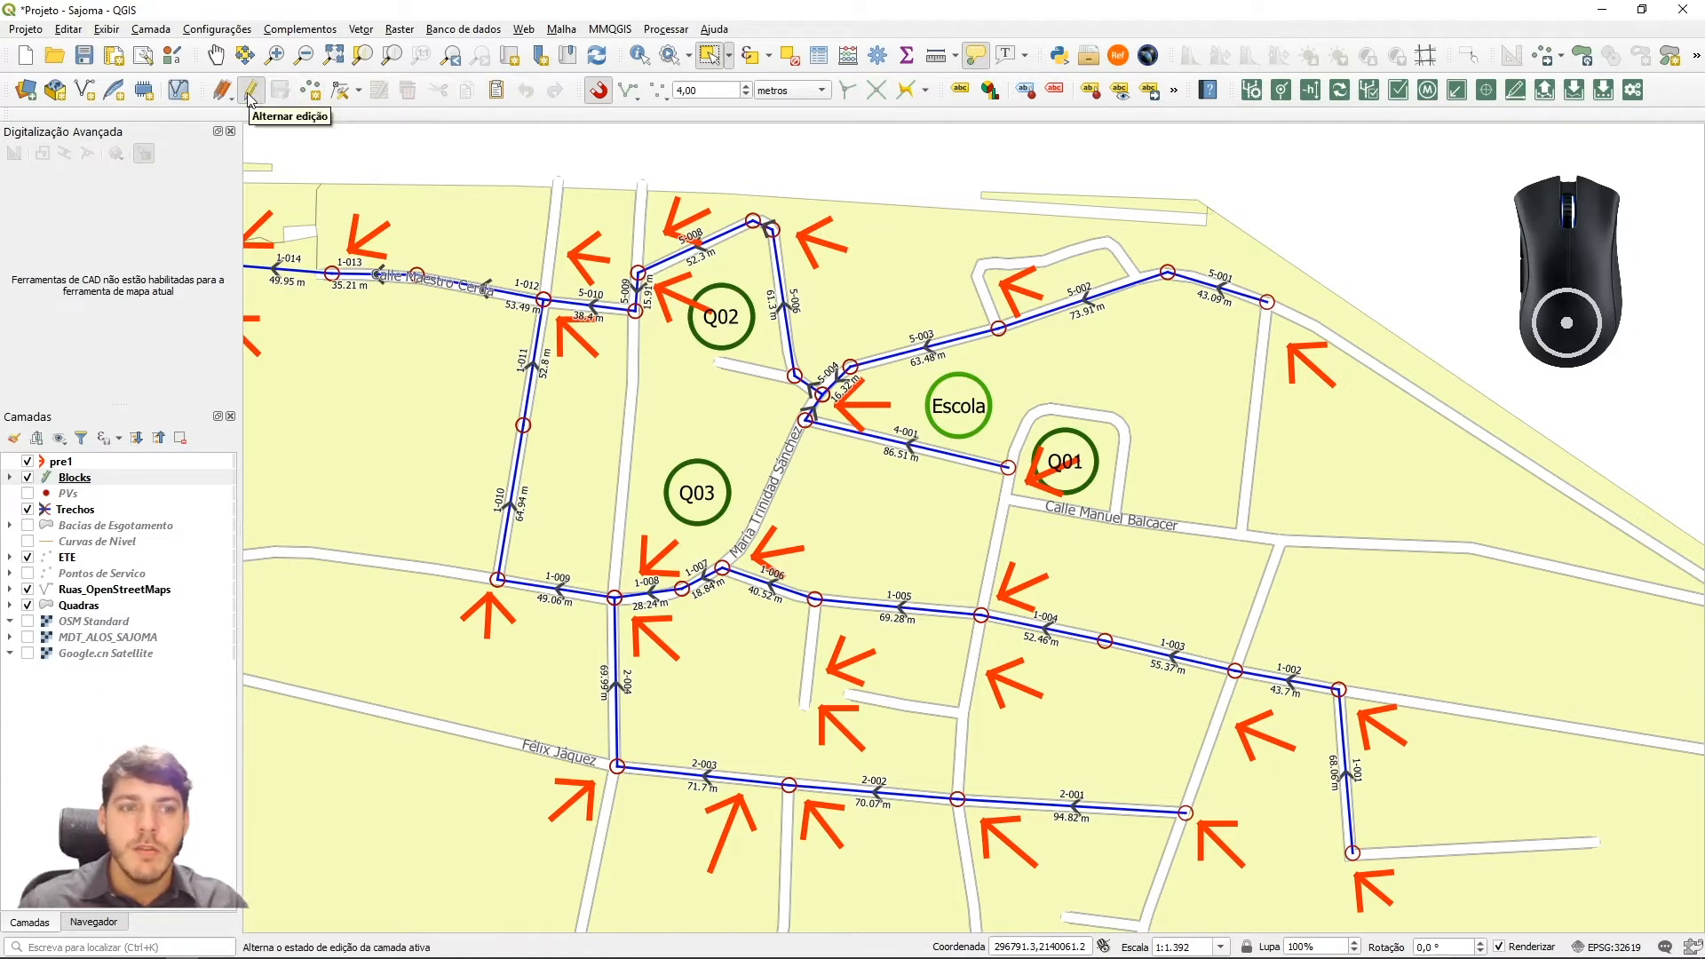
left_click(250, 92)
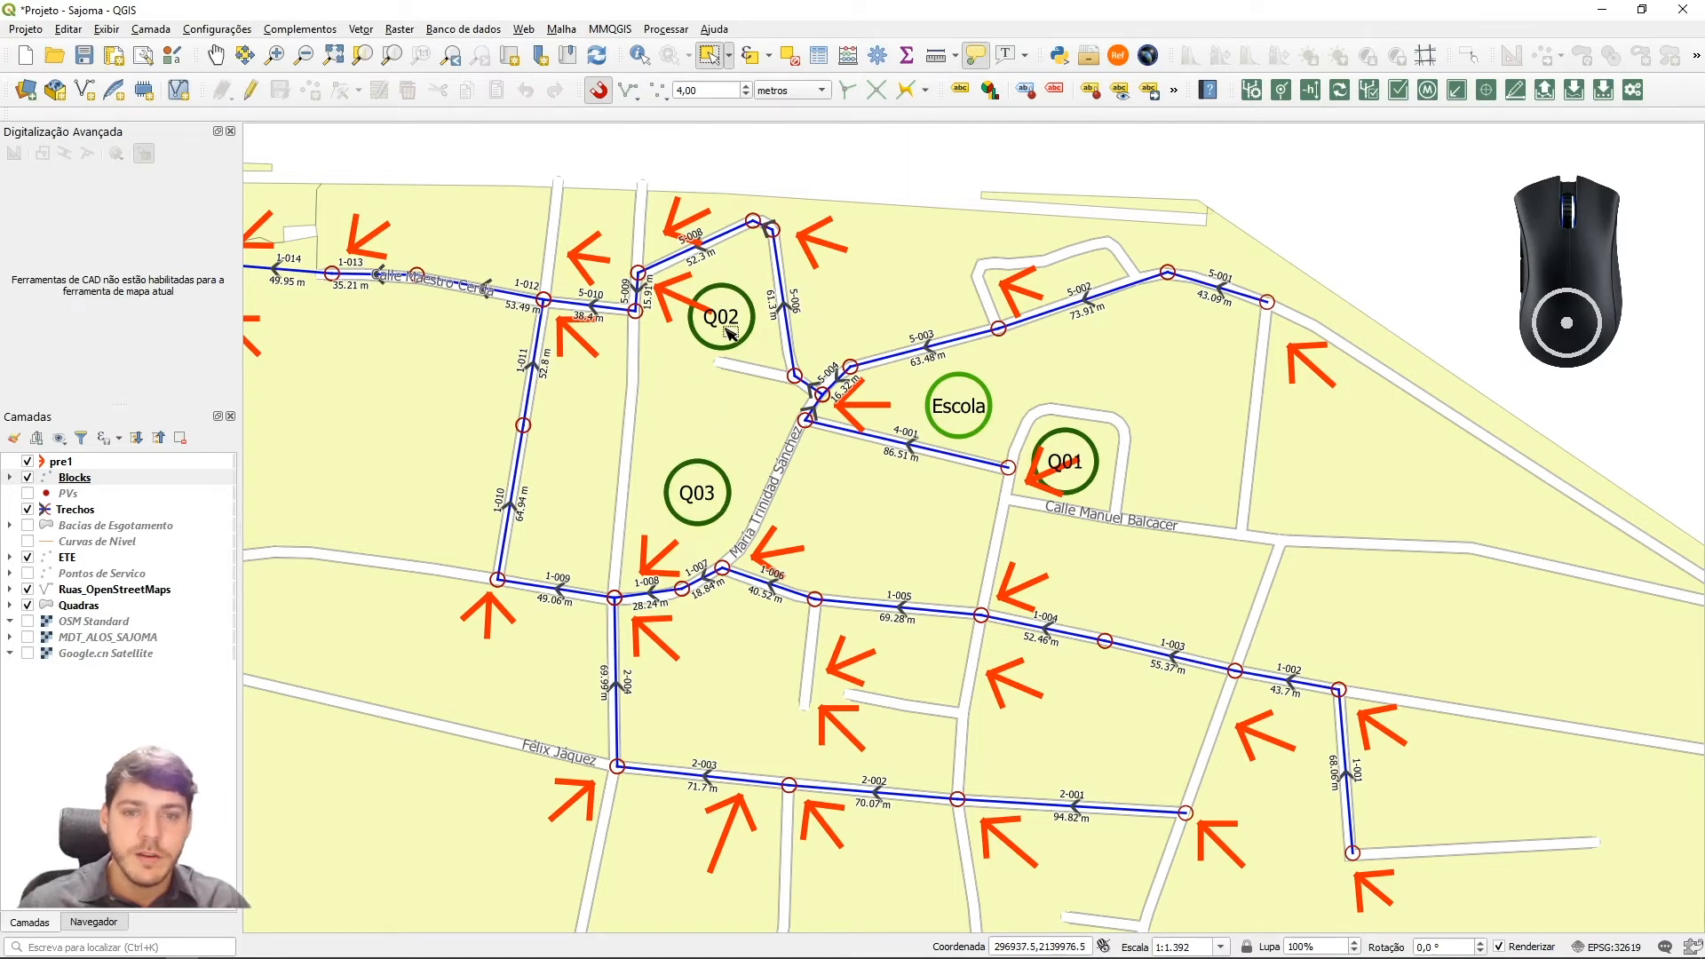
left_click_drag(838, 533, 856, 461)
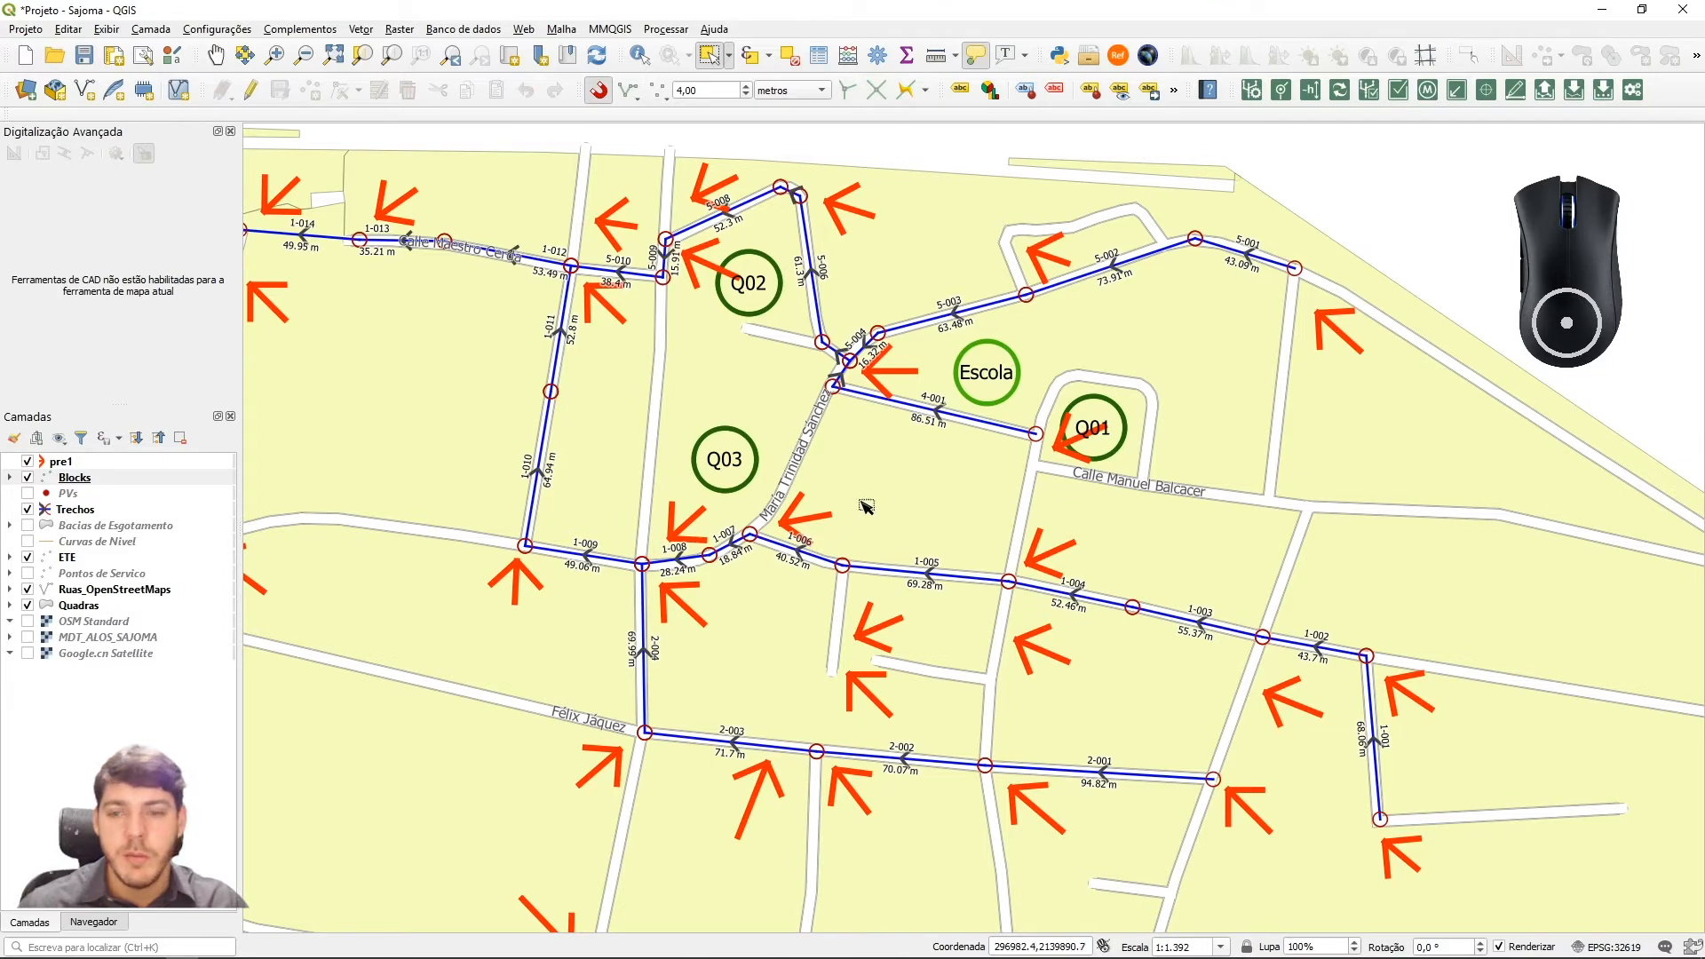
left_click_drag(920, 488, 970, 435)
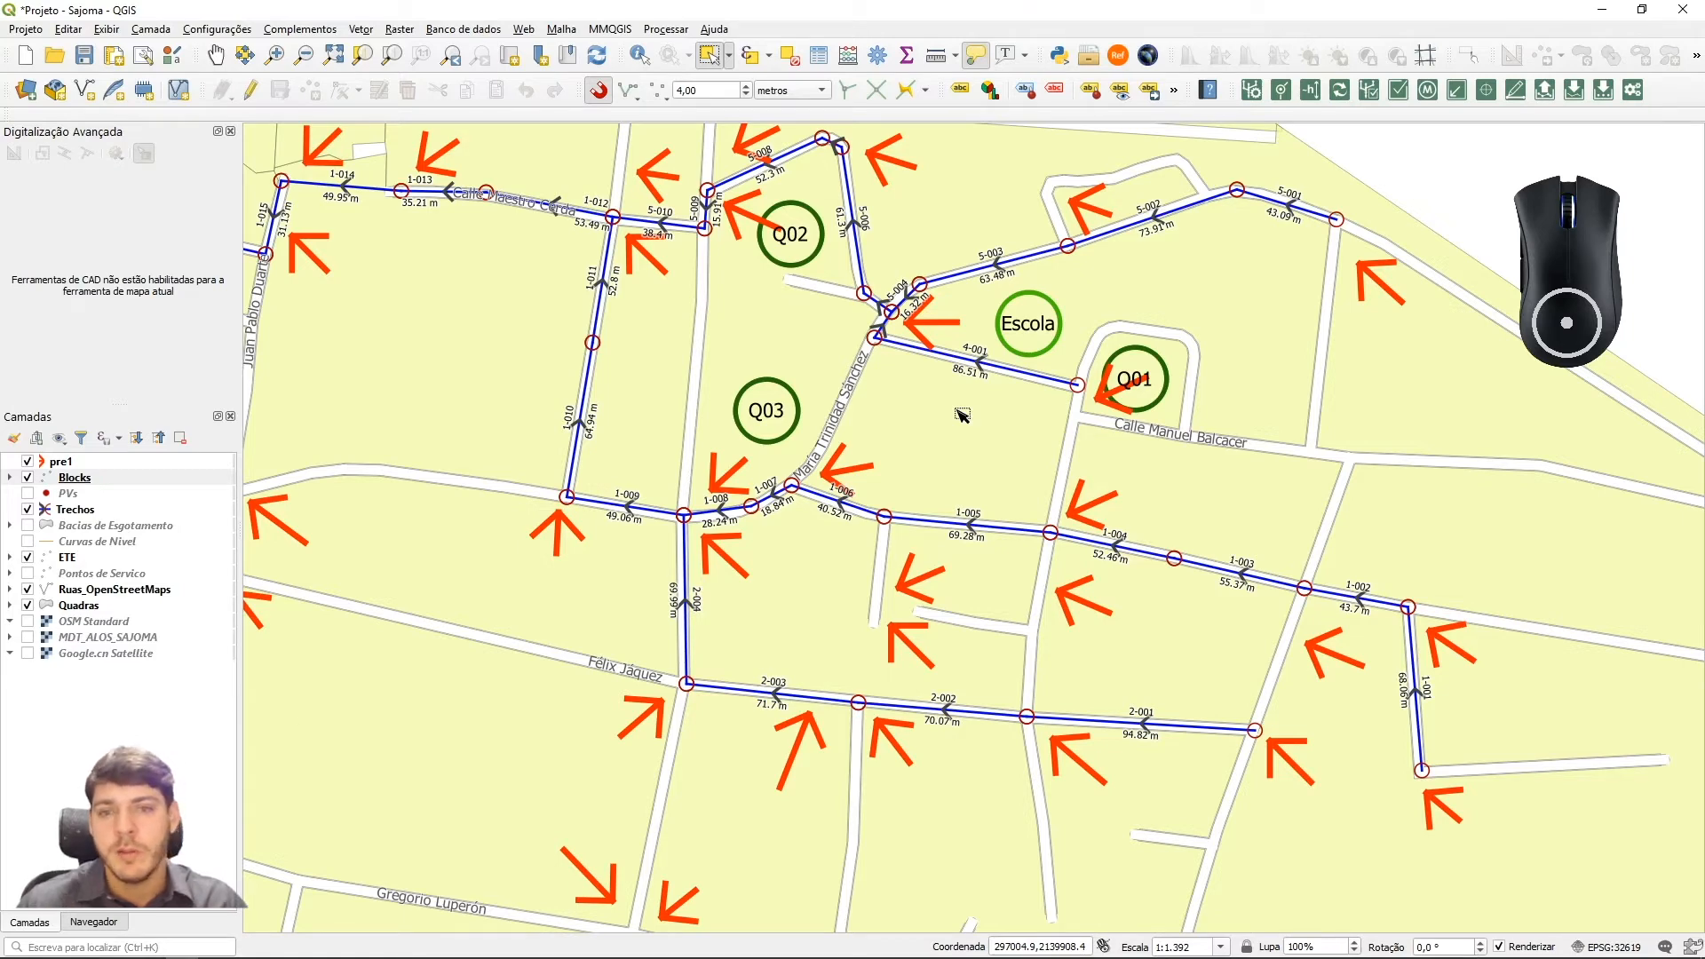
scroll(962, 415, "down", 1)
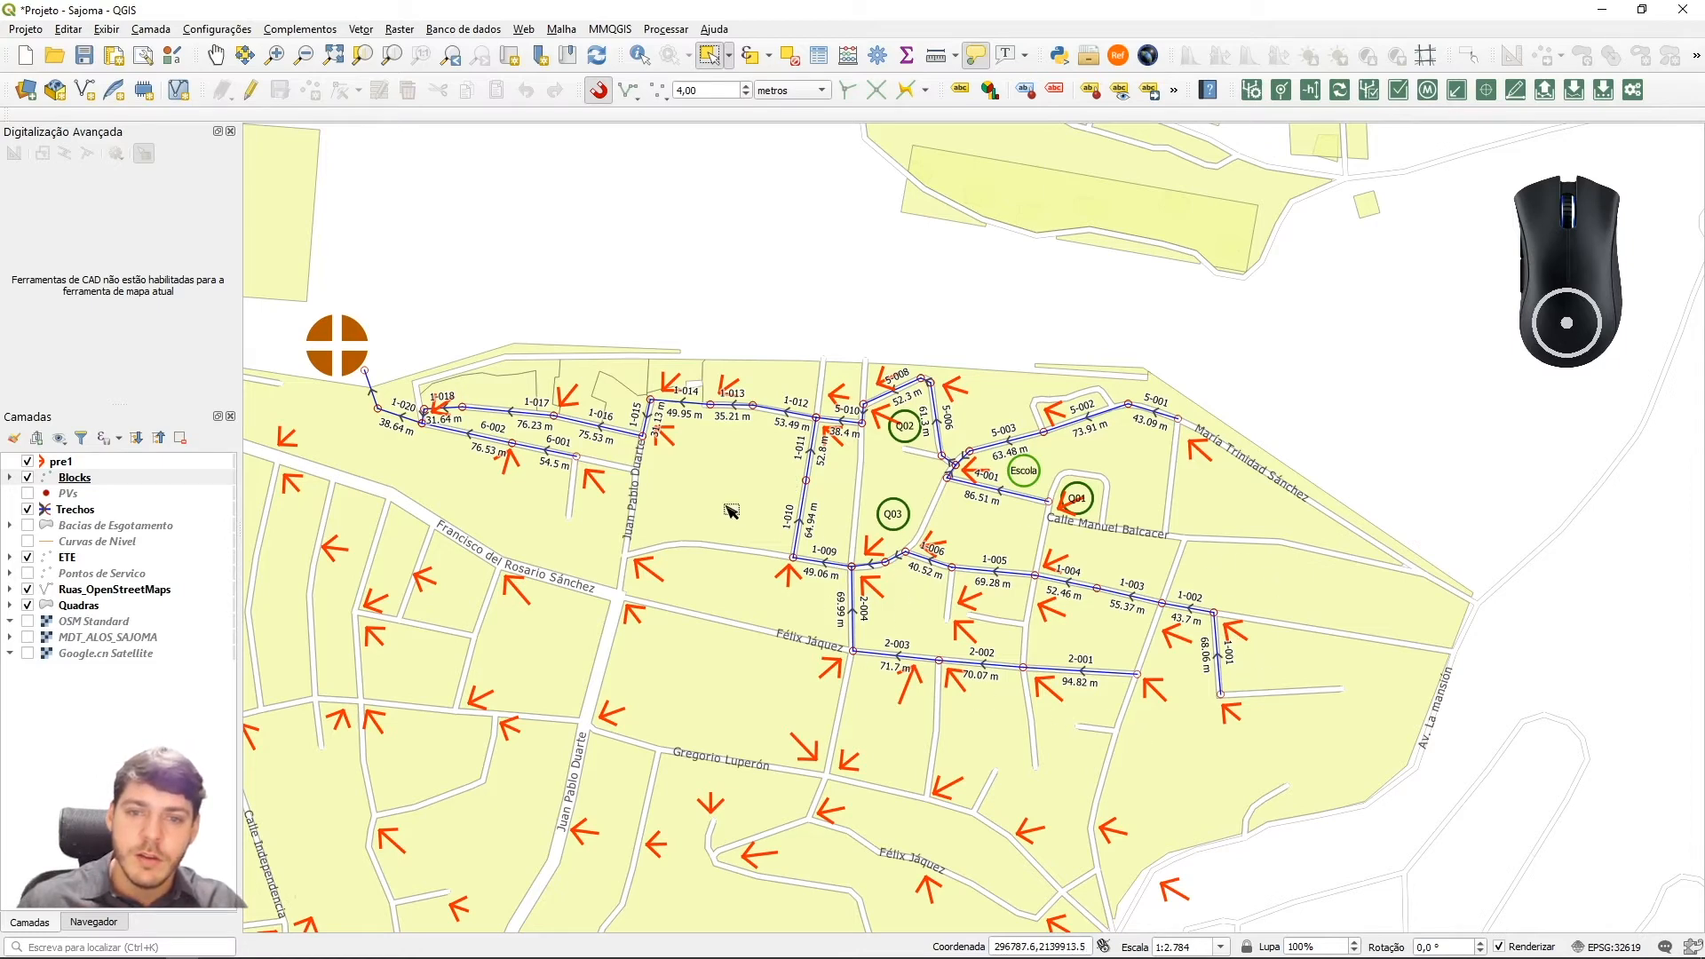
scroll(954, 453, "up", 1)
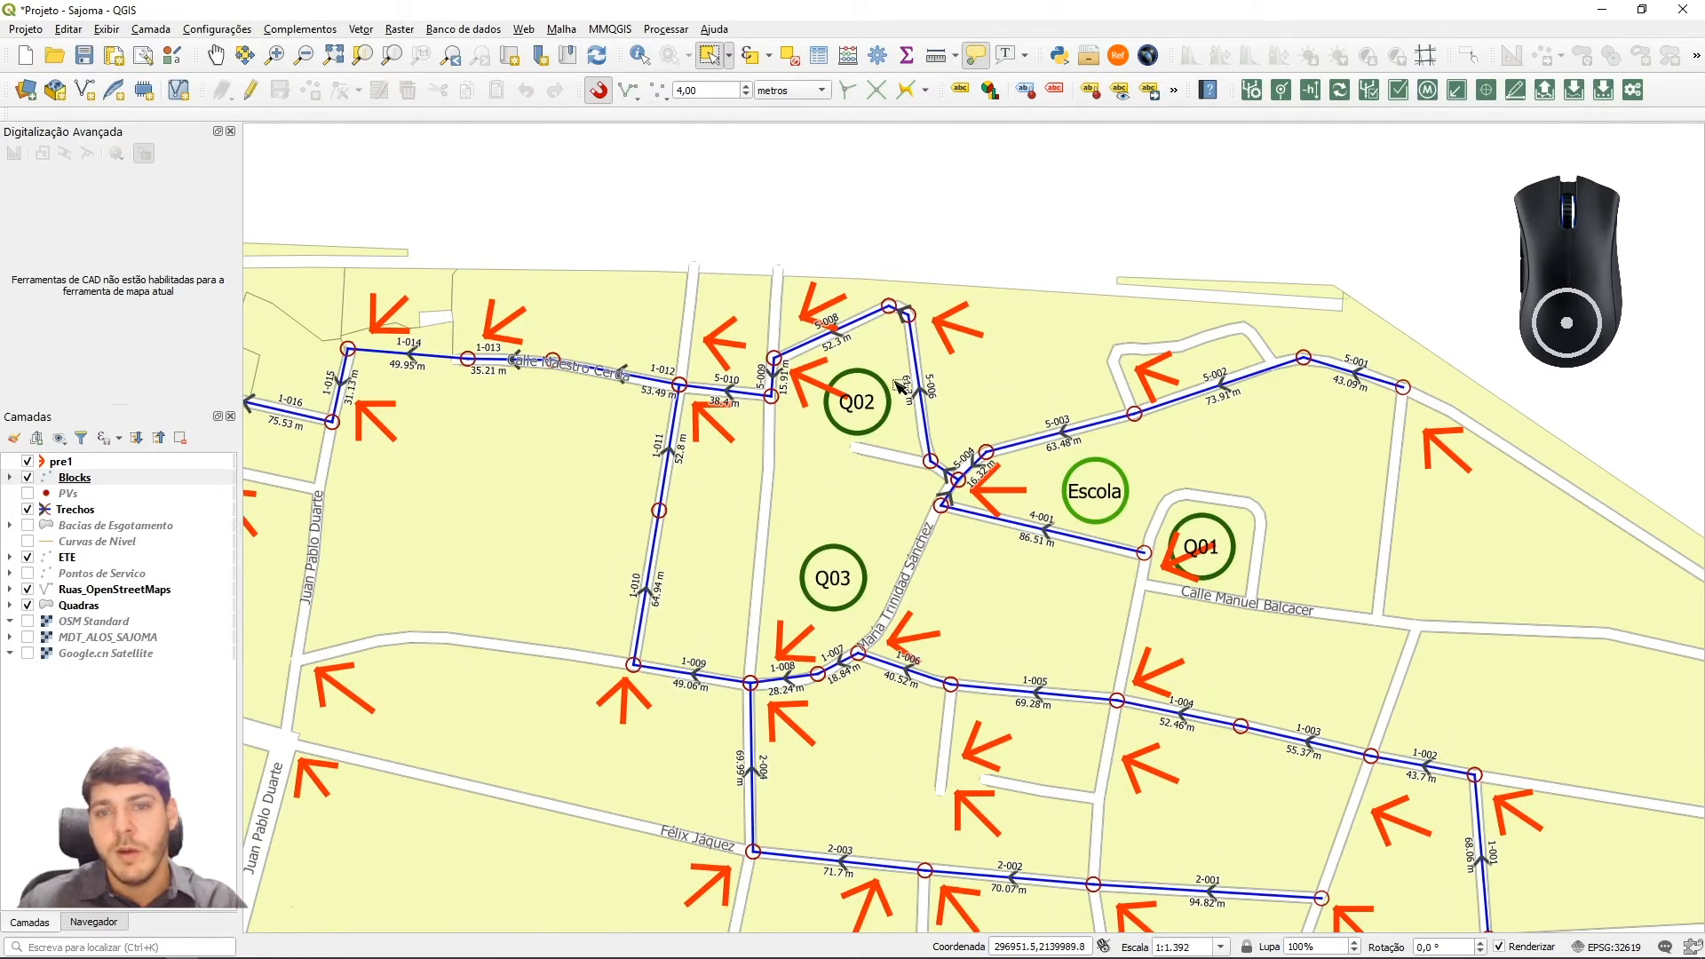
left_click_drag(864, 475, 883, 445)
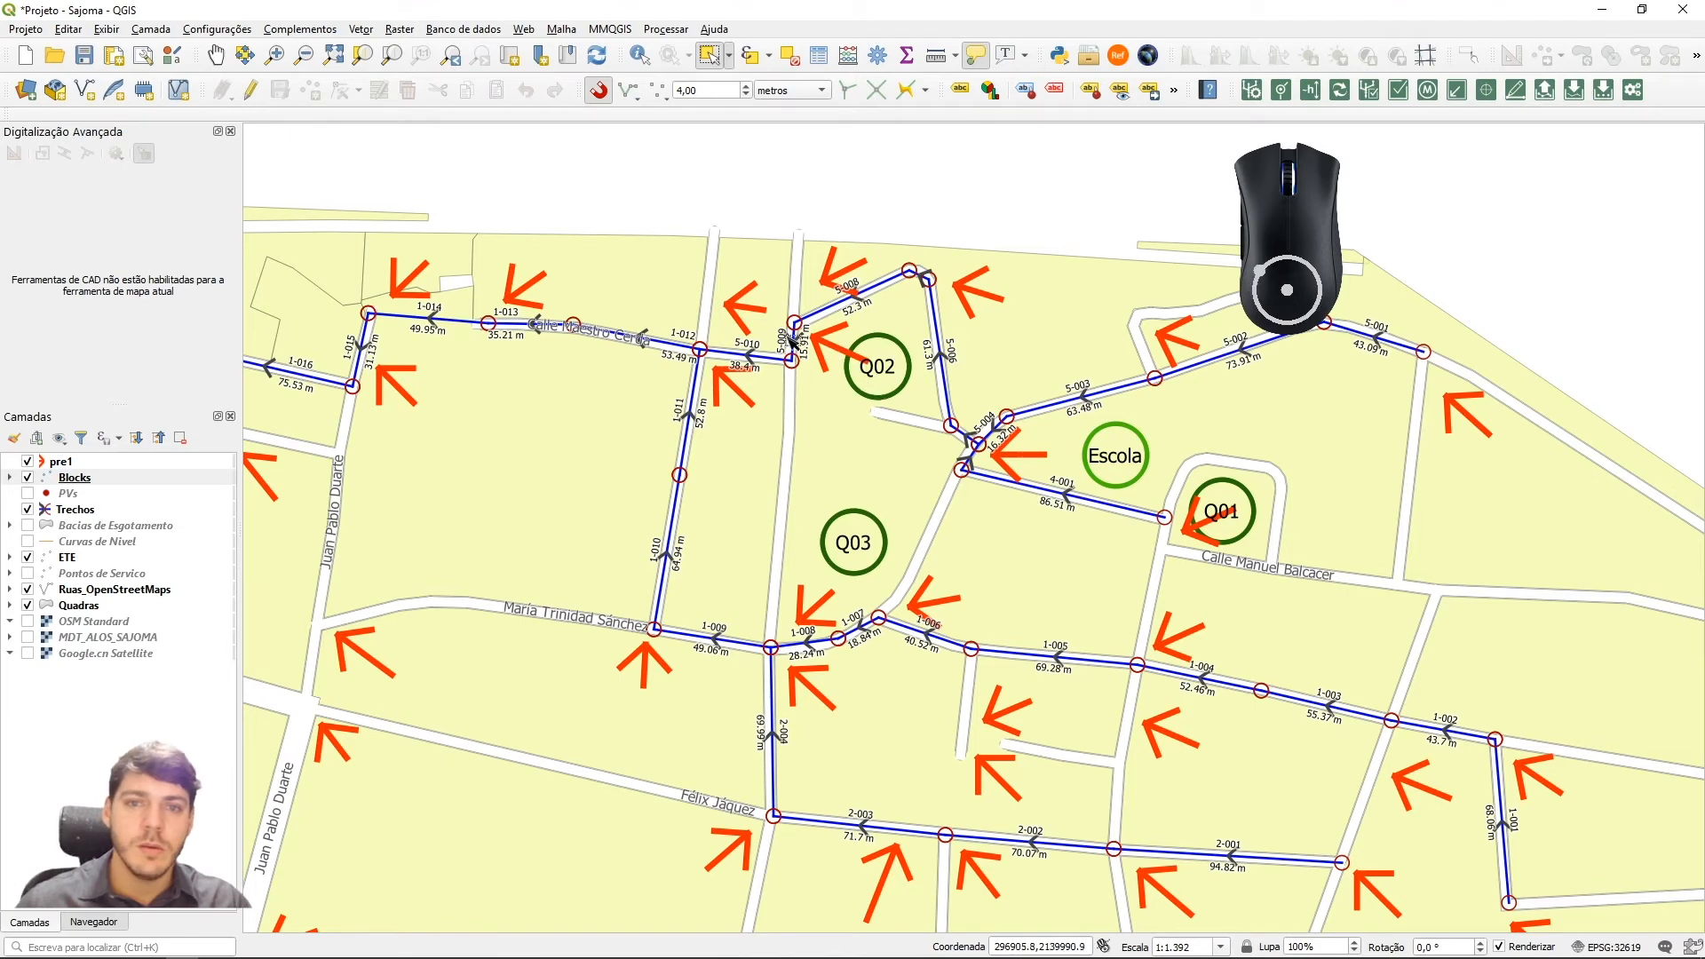
Show the PVs layer and make the Trechos layer active
left_click(27, 494)
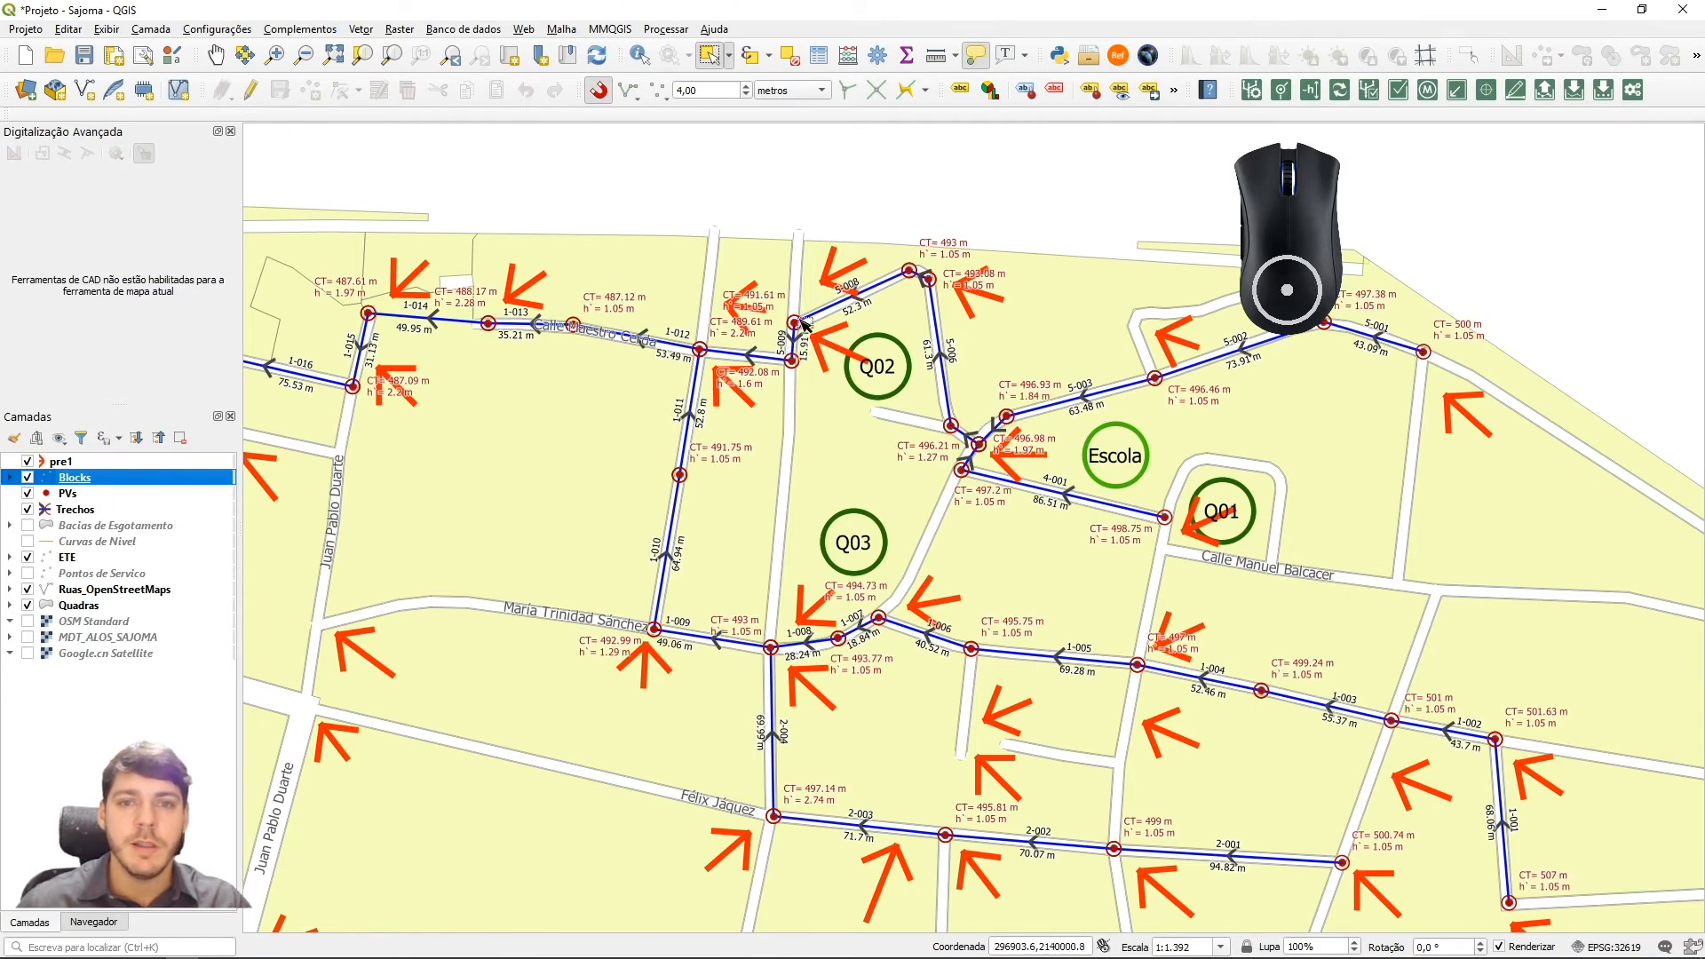
left_click(89, 512)
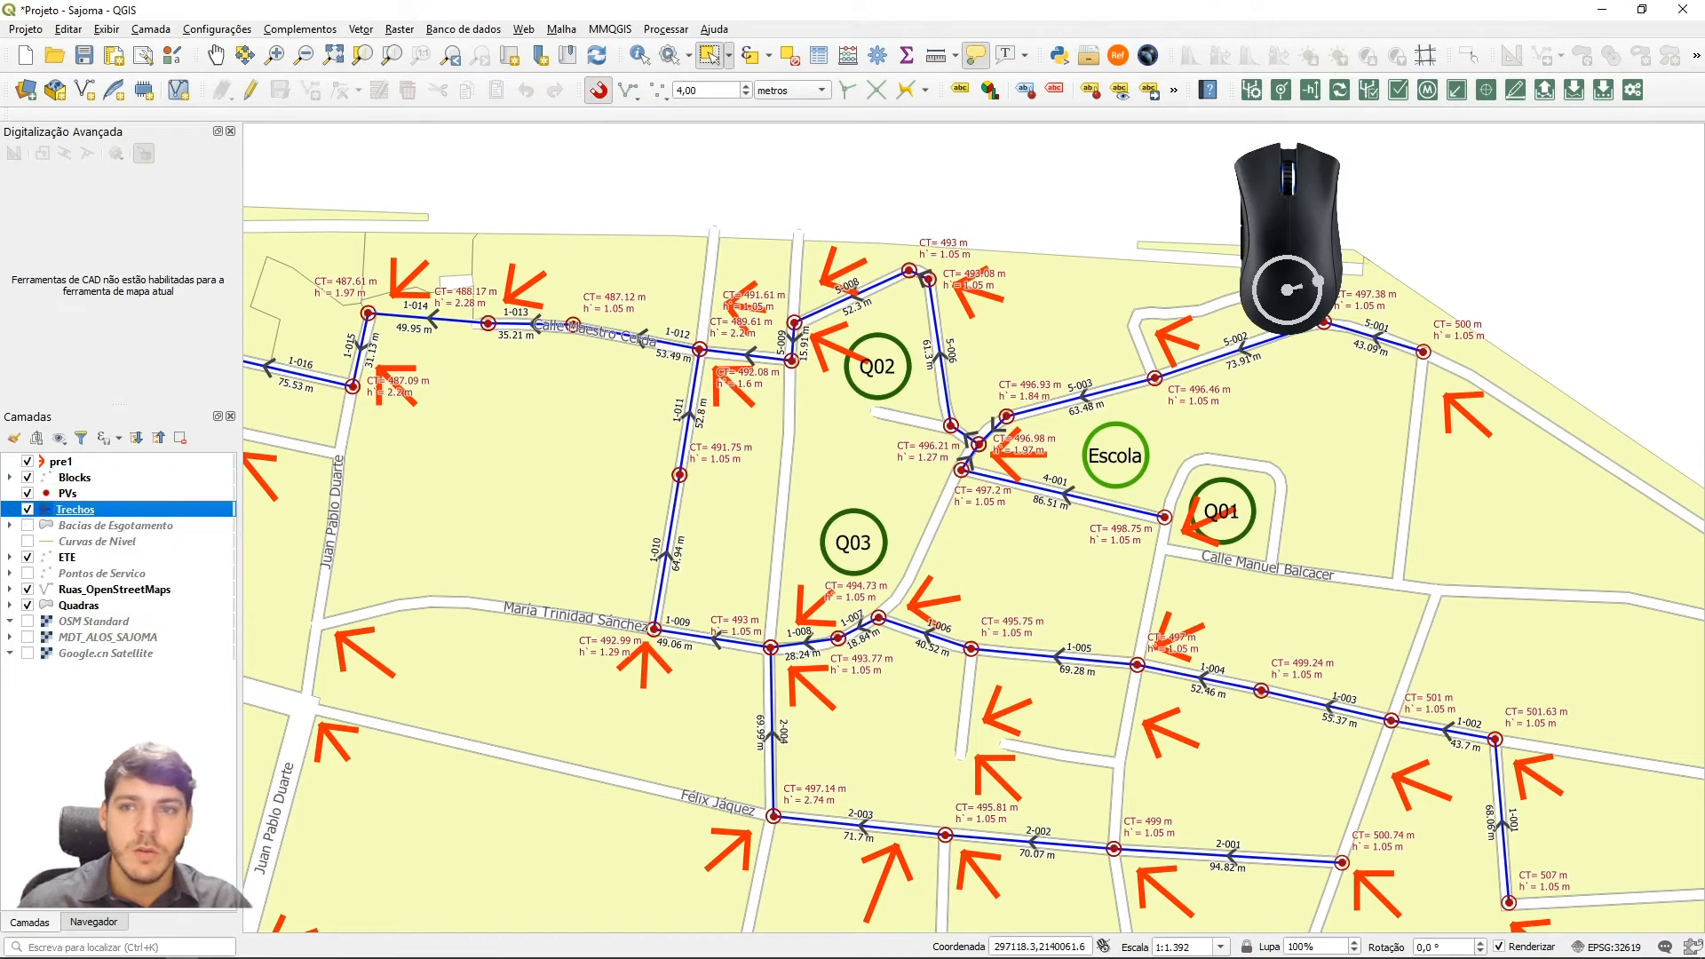
Show the saniBID RedBasica panel and make the Trechos layer active
right_click(1669, 100)
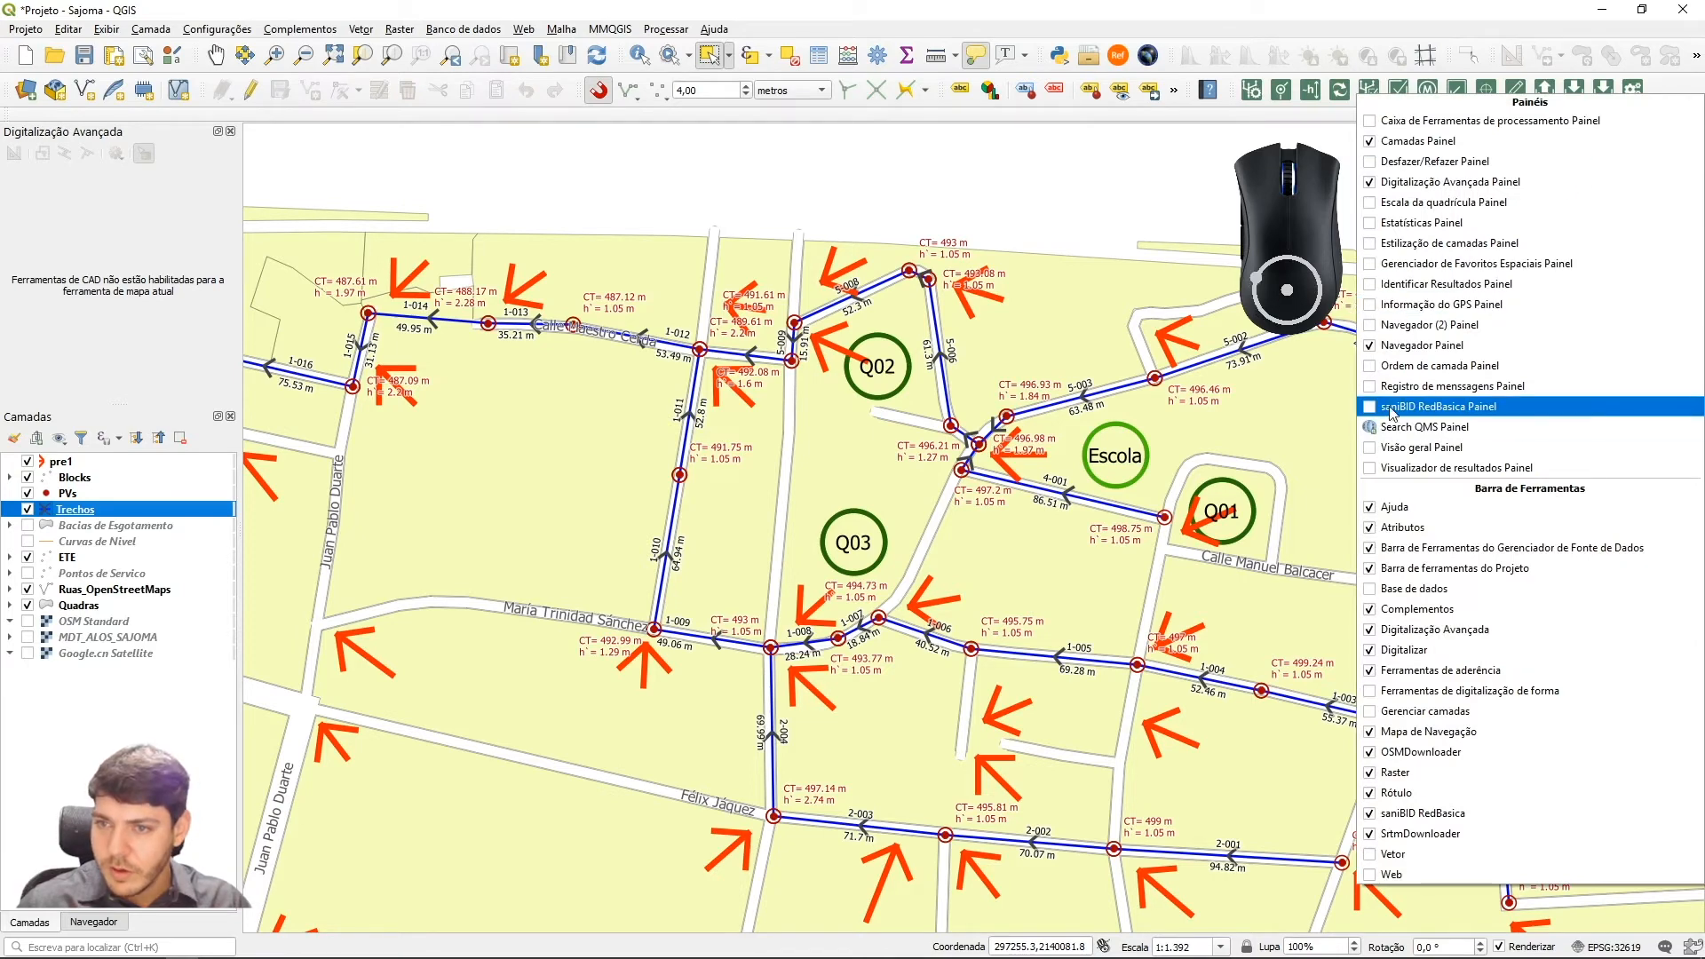
left_click(1390, 407)
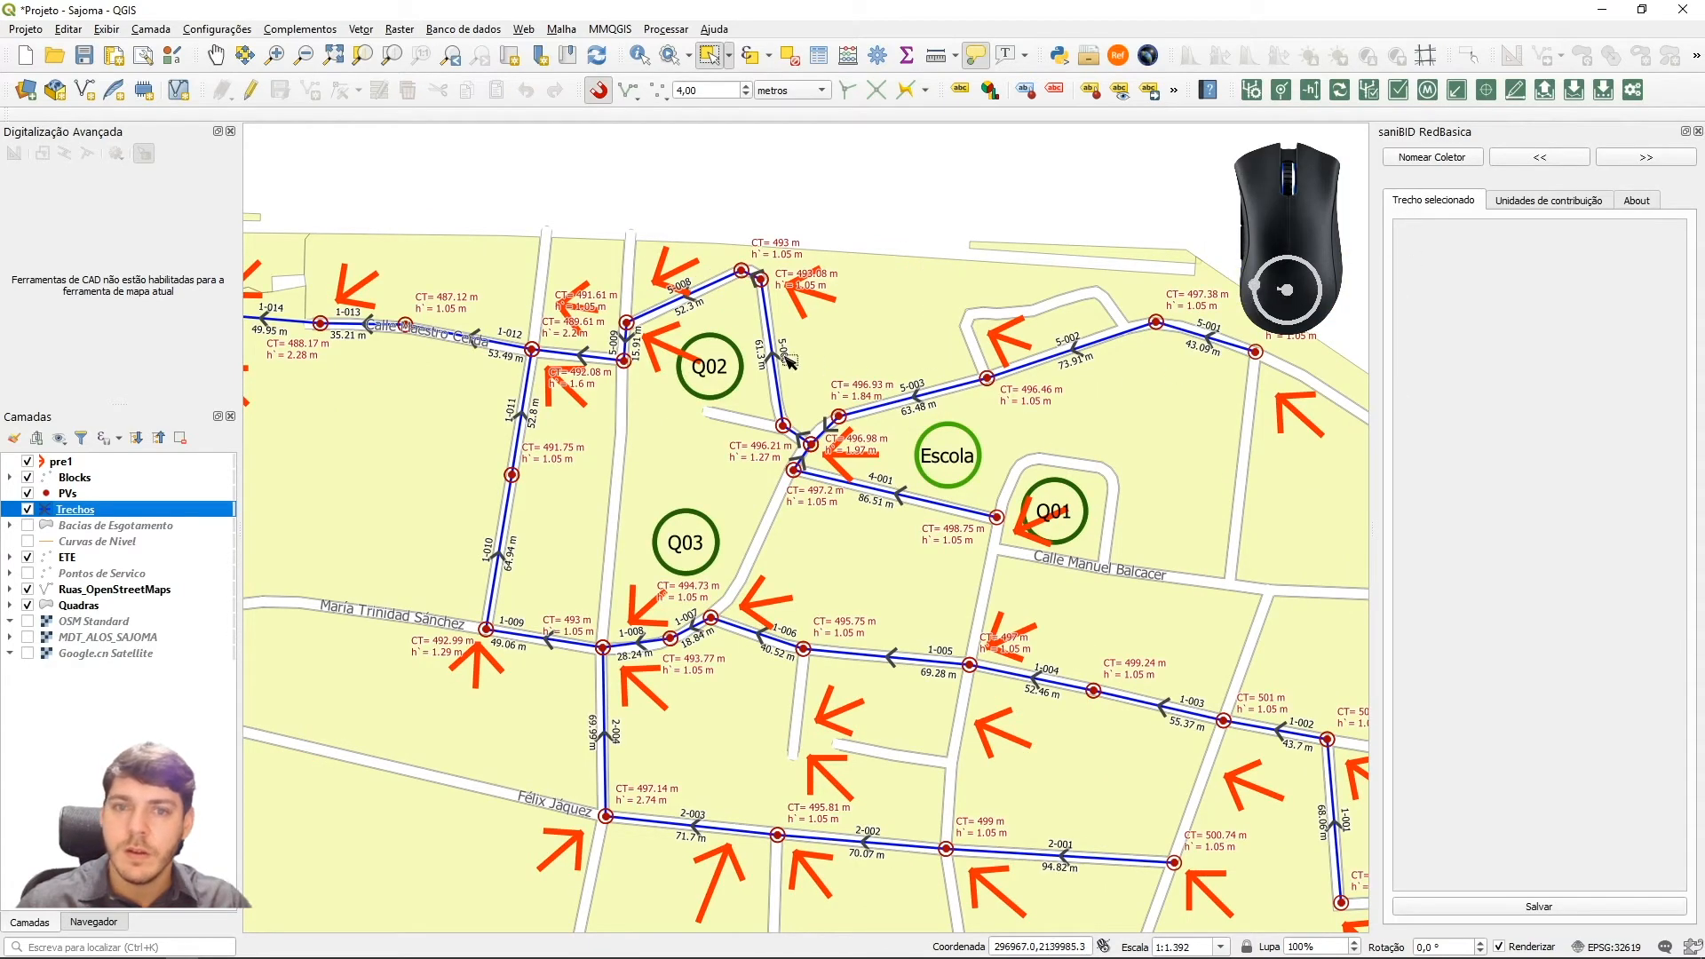
left_click_drag(646, 333, 714, 342)
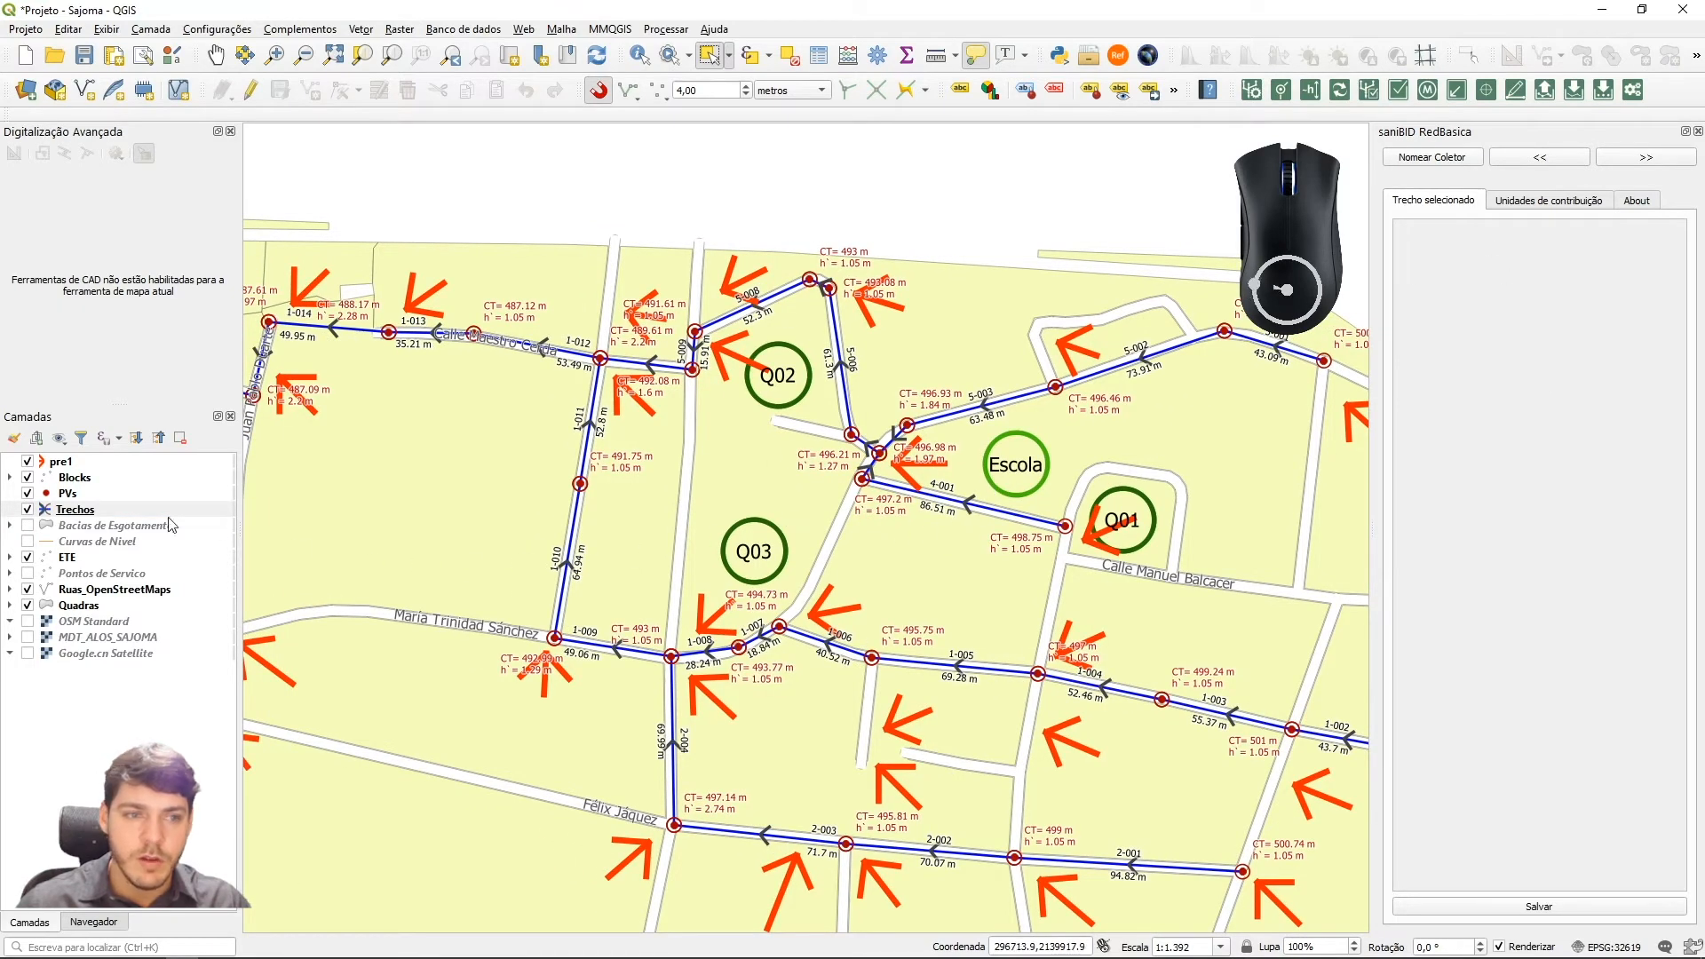
left_click(76, 511)
Select sewer segment 4-001 and save Q01 as its ID_UC
left_click_drag(931, 524, 995, 491)
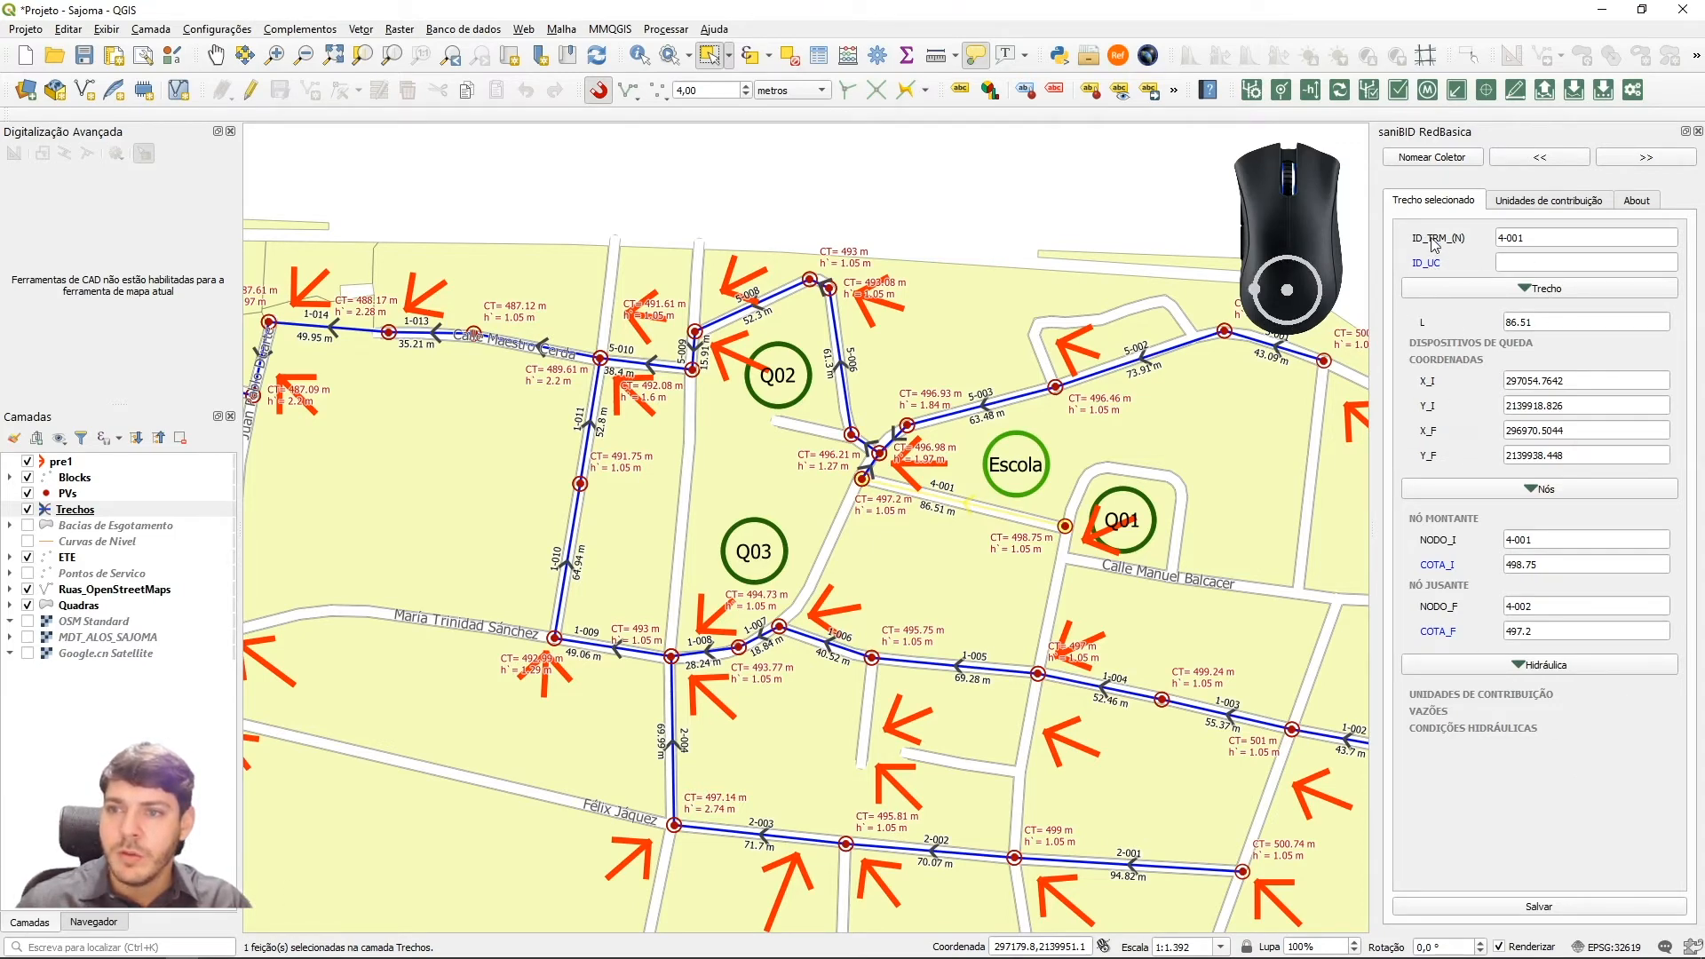
mouse_move(1441, 271)
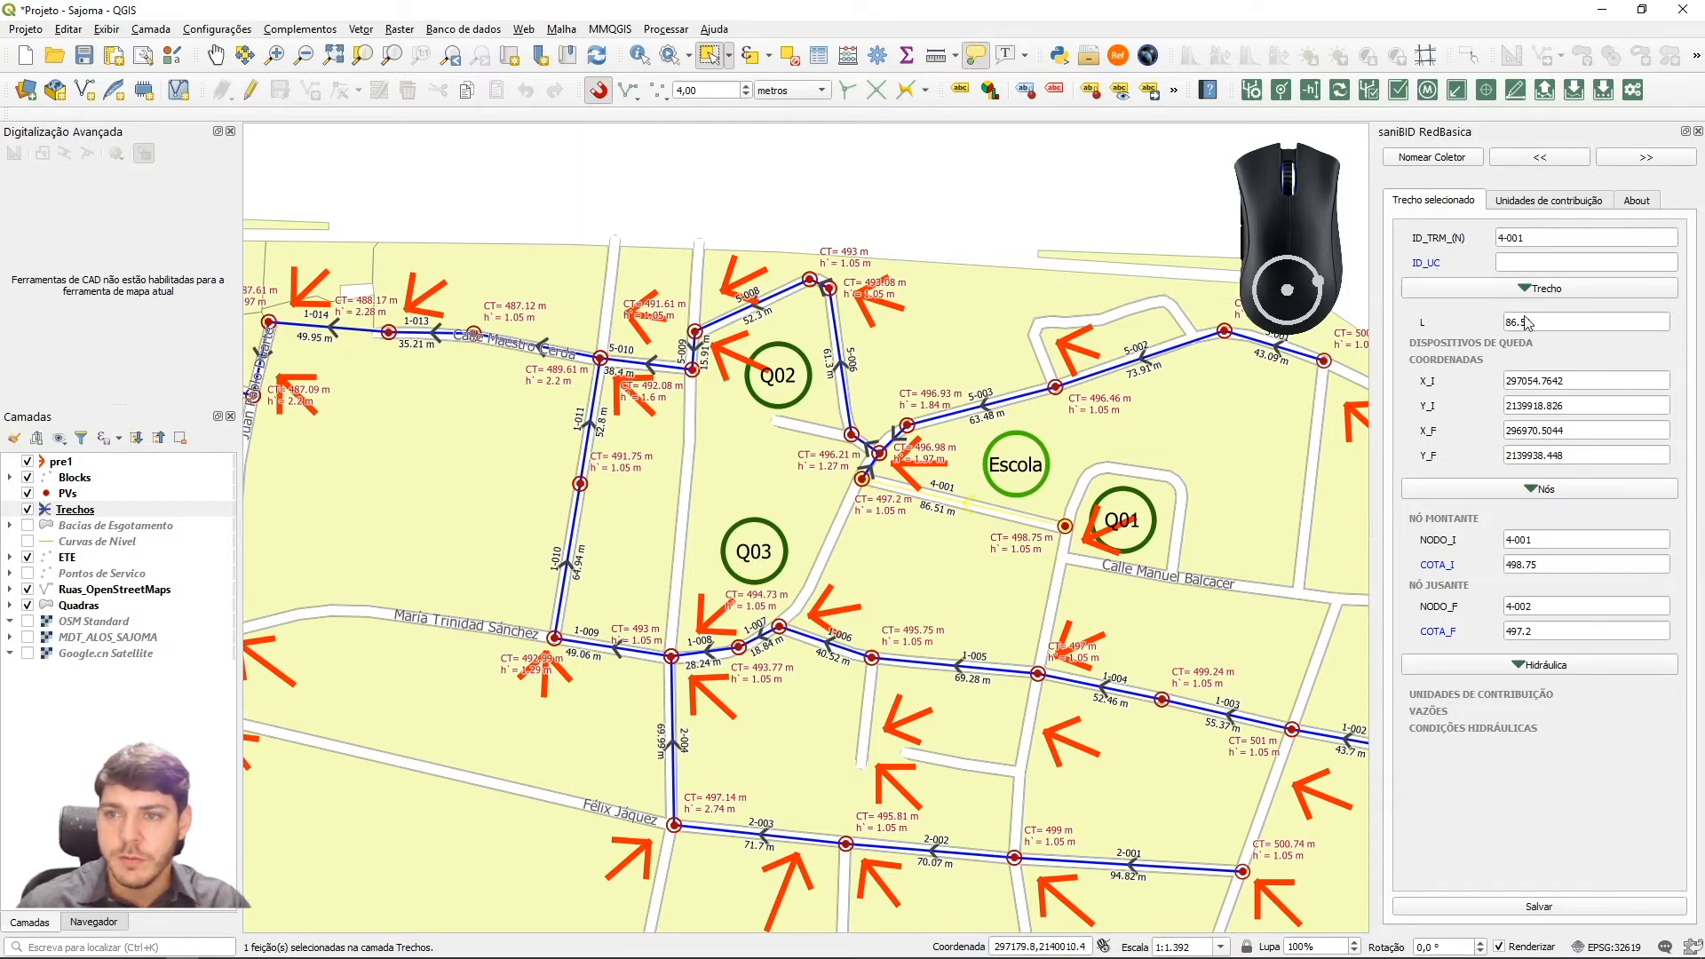
left_click(1526, 264)
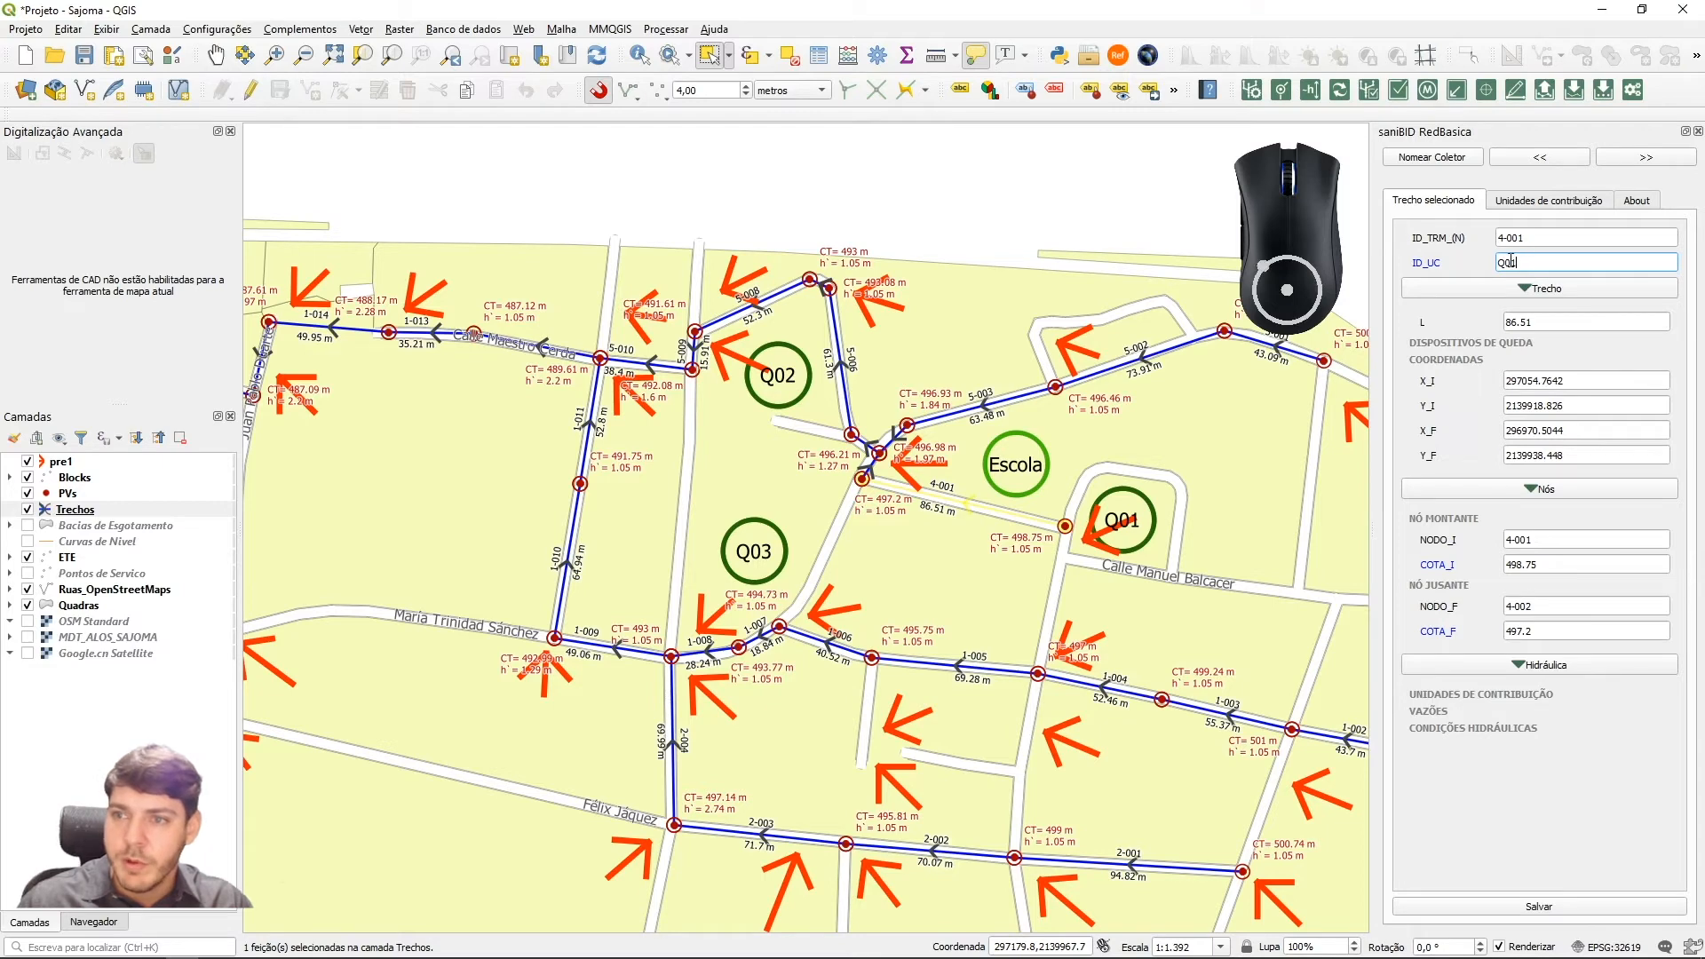
left_click(1550, 913)
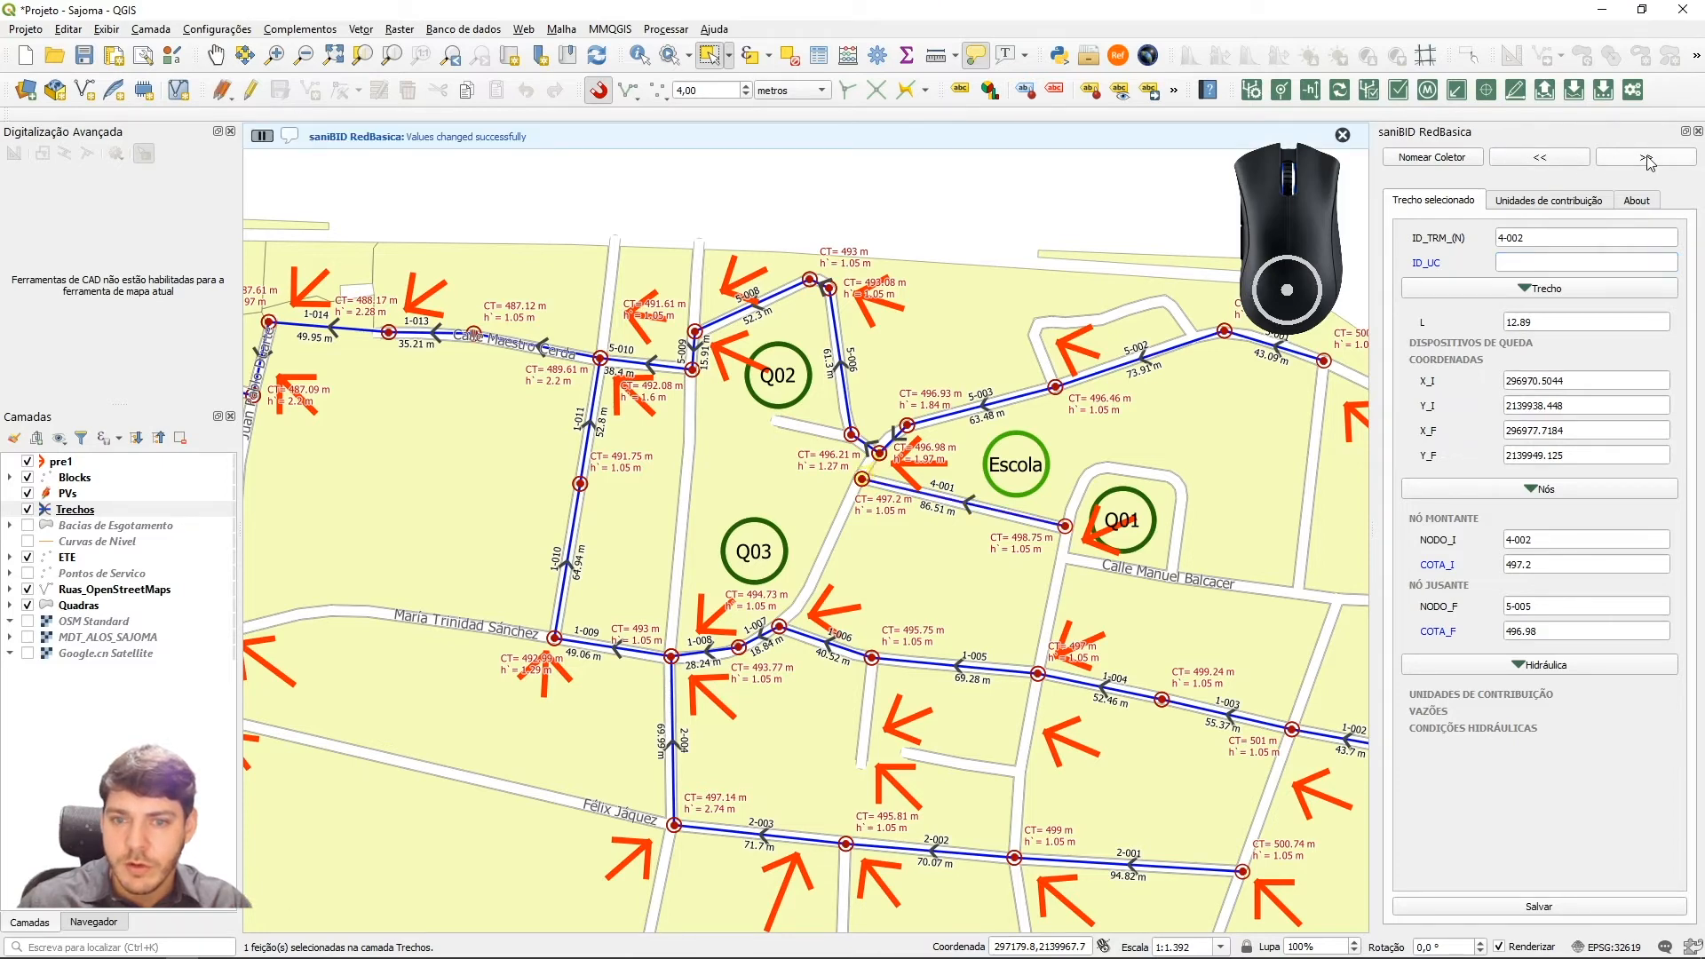
Advance along the network to segment 5-005 and save Escola as its ID_UC
scroll(874, 471, "up", 2)
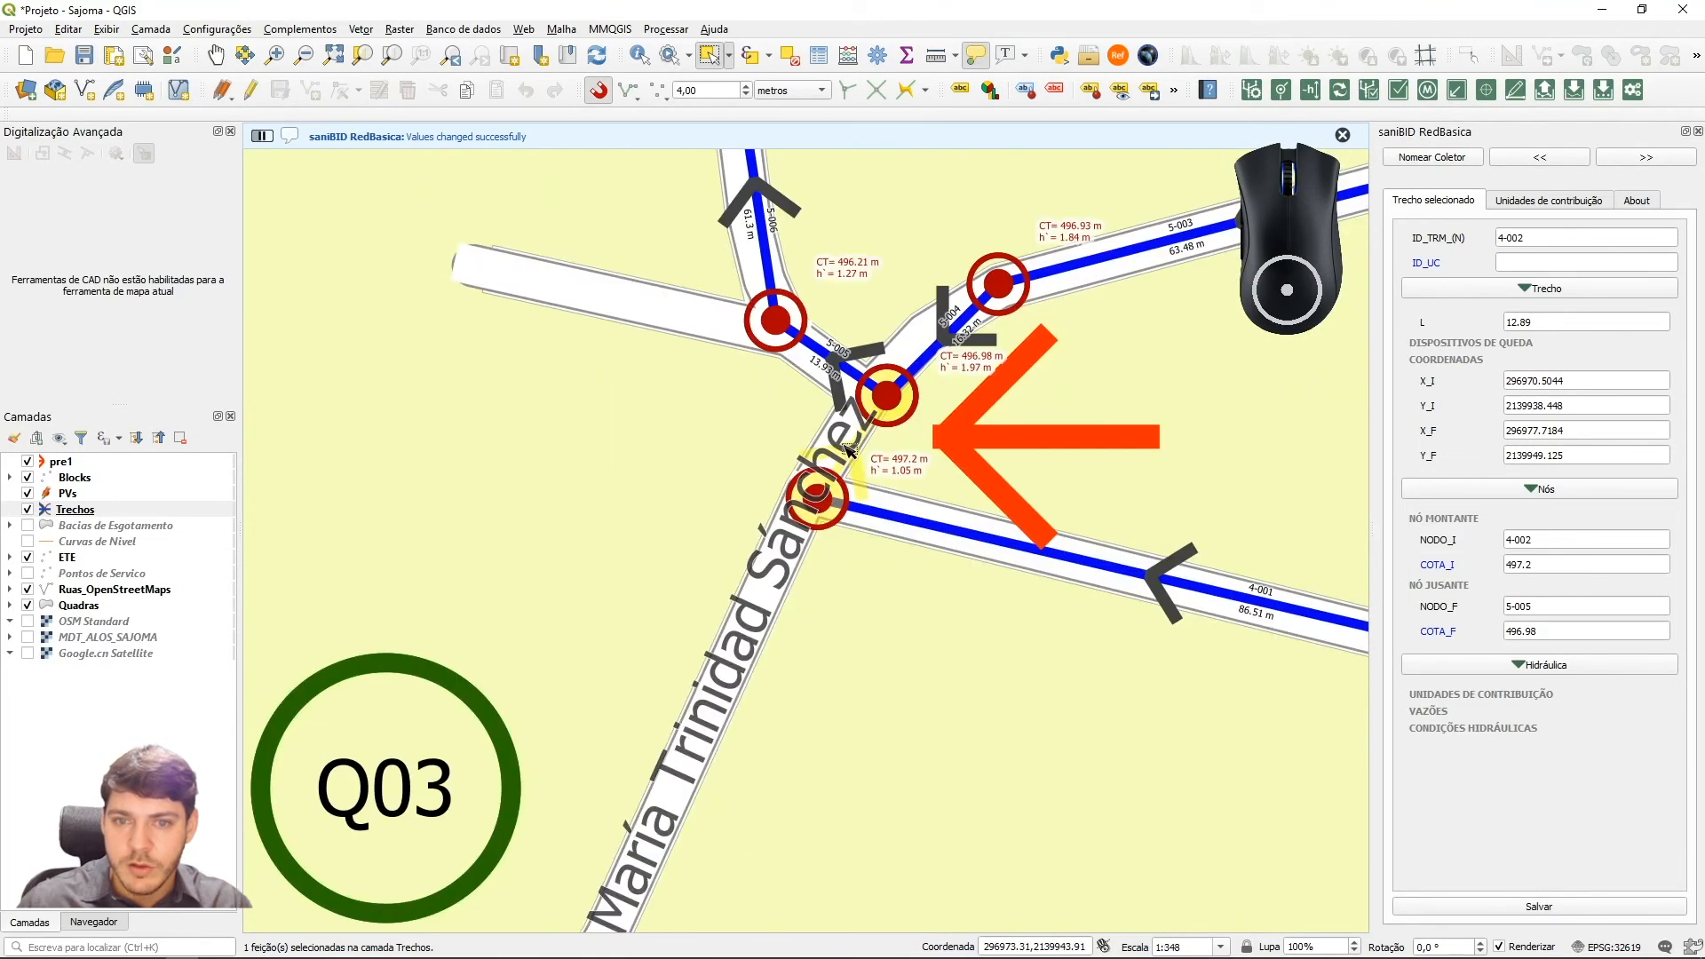
scroll(855, 442, "down", 1)
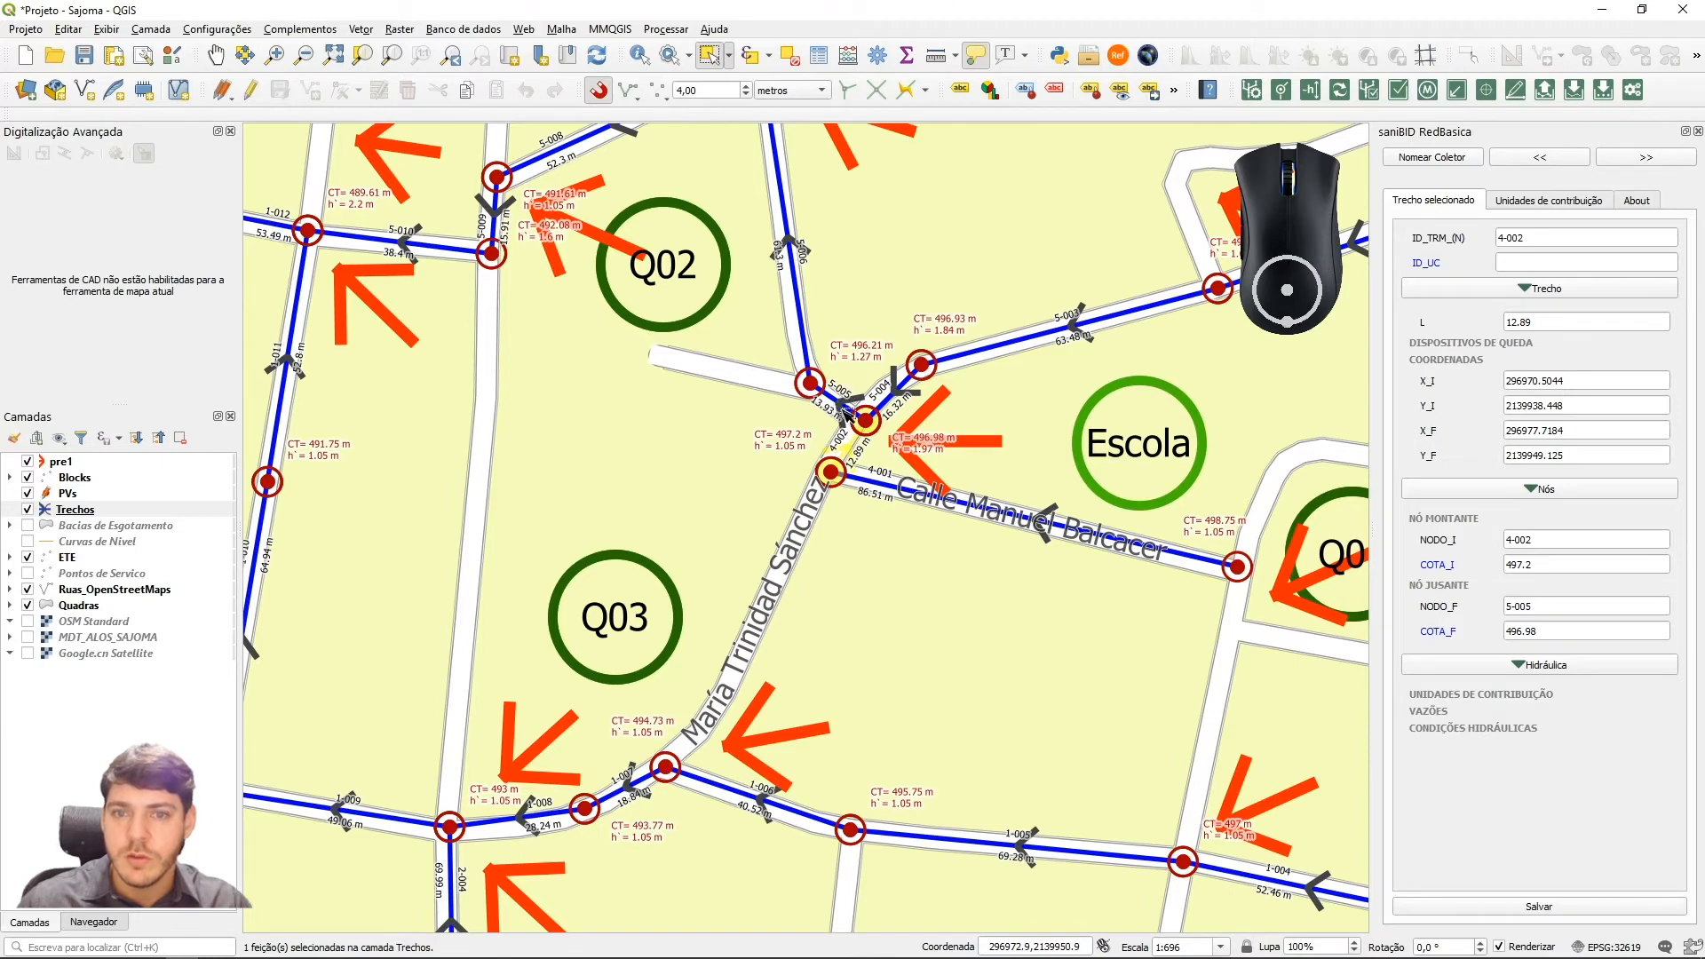
left_click(1656, 160)
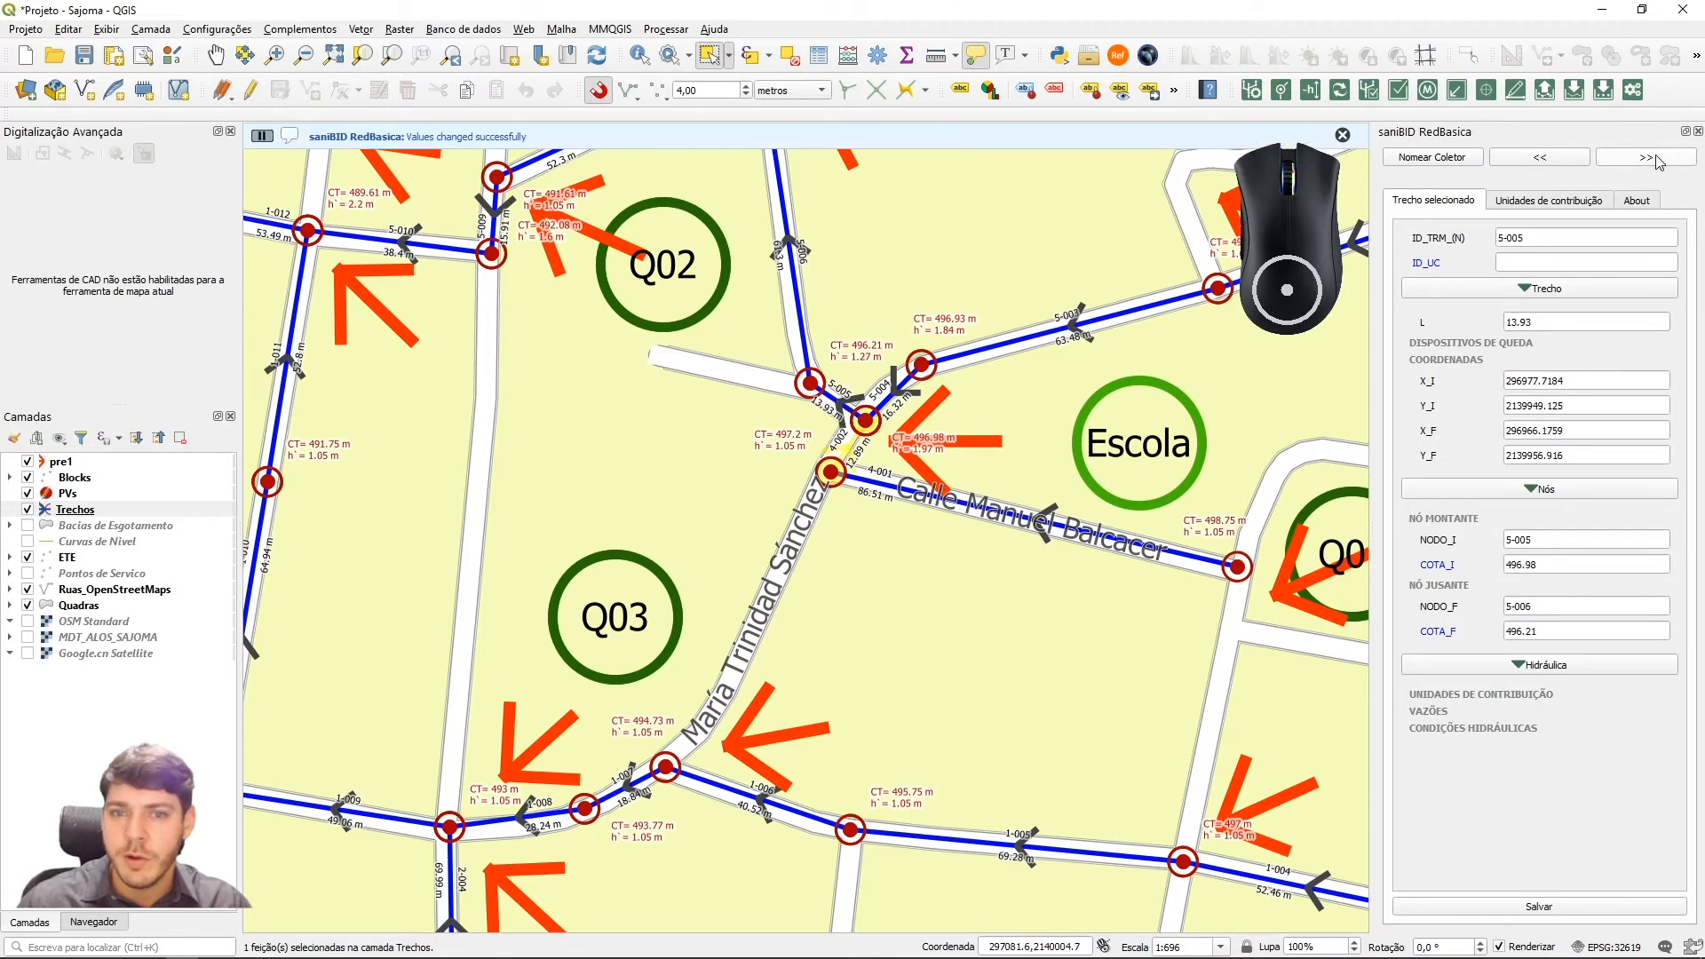
left_click(1545, 264)
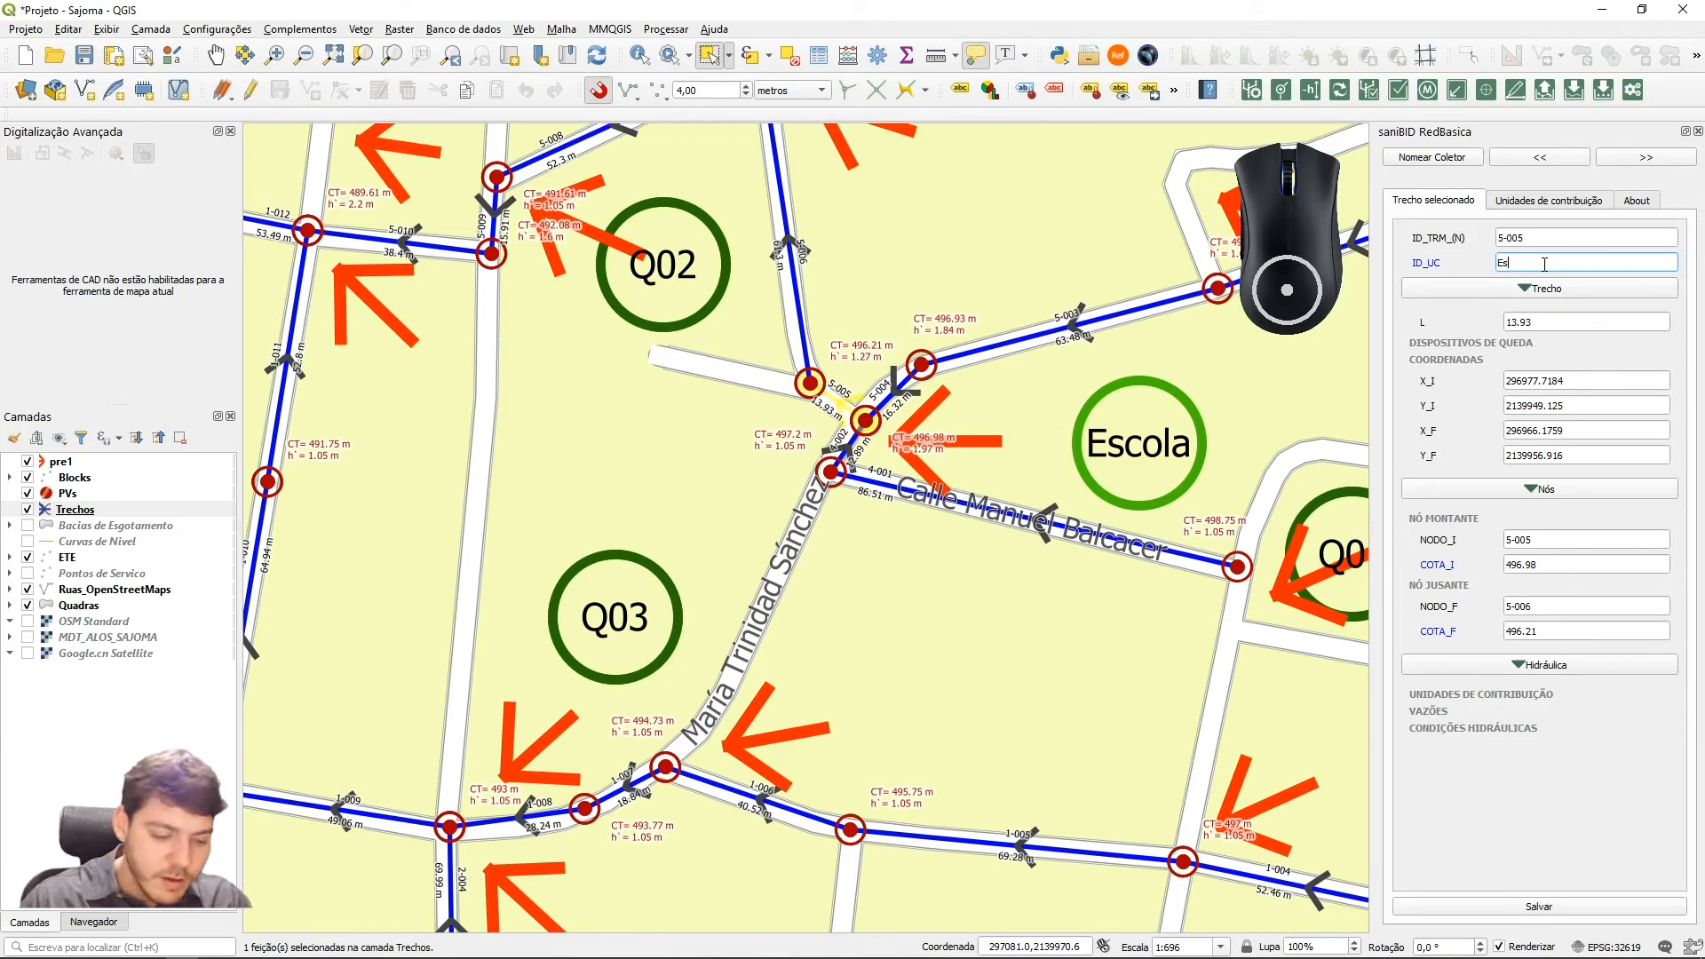
left_click(1633, 159)
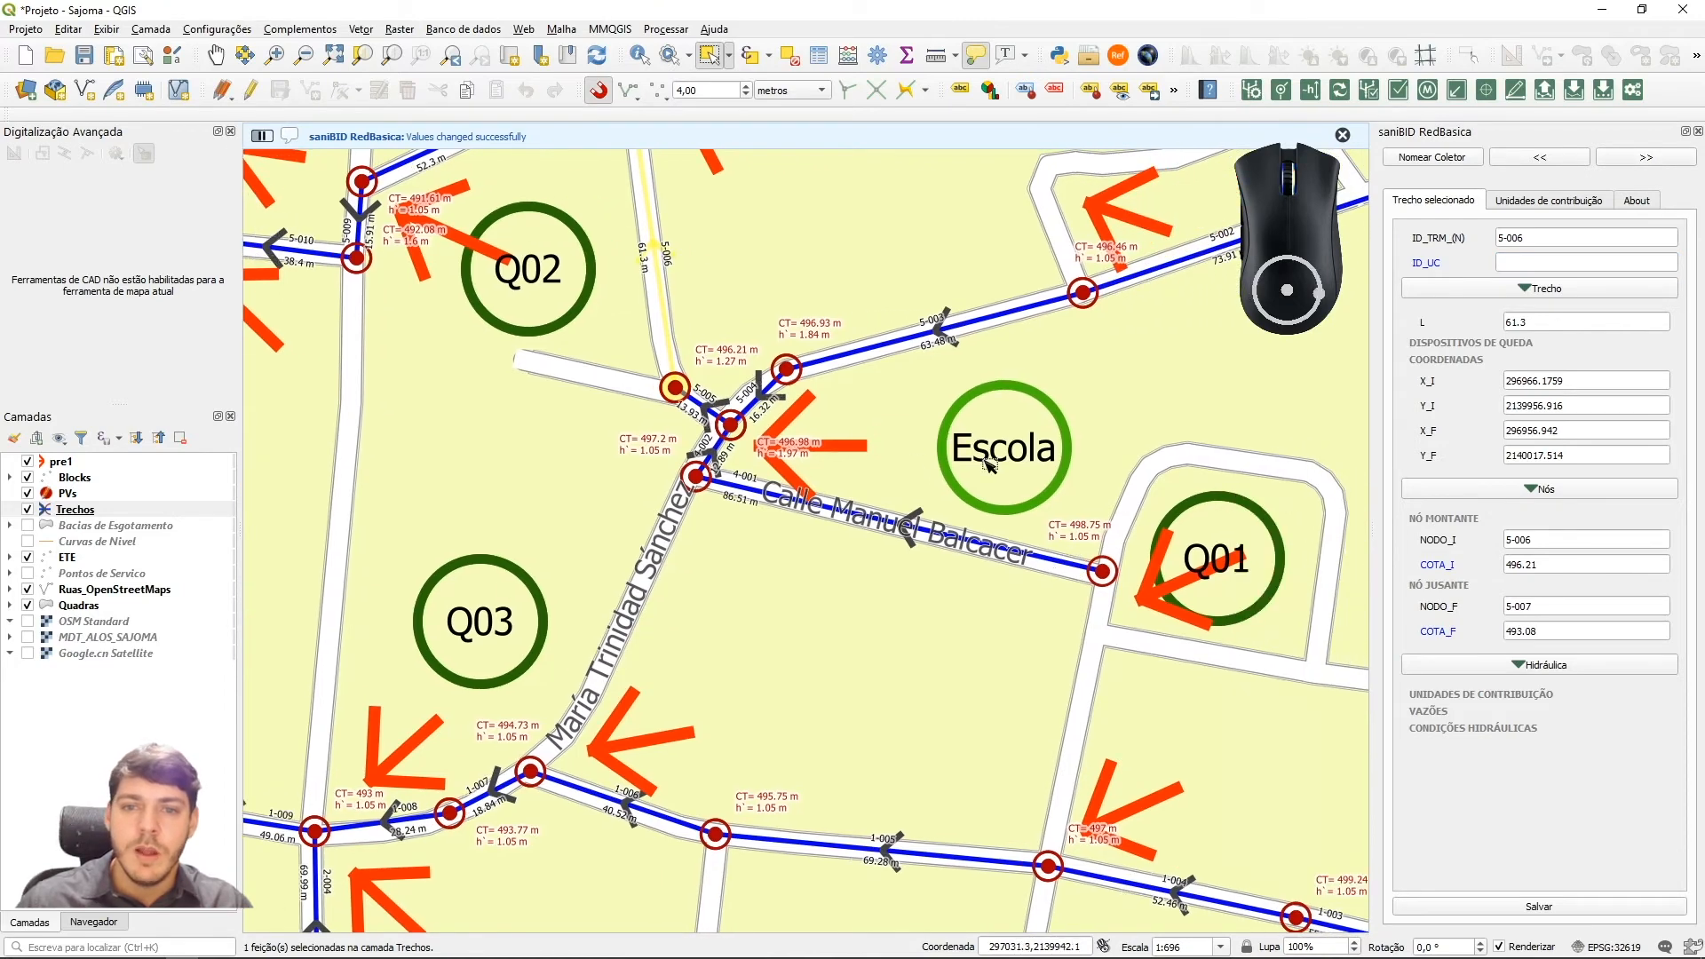
Show the Pontos de Servico layer and turn on editing for the Blocks layer
left_click(28, 574)
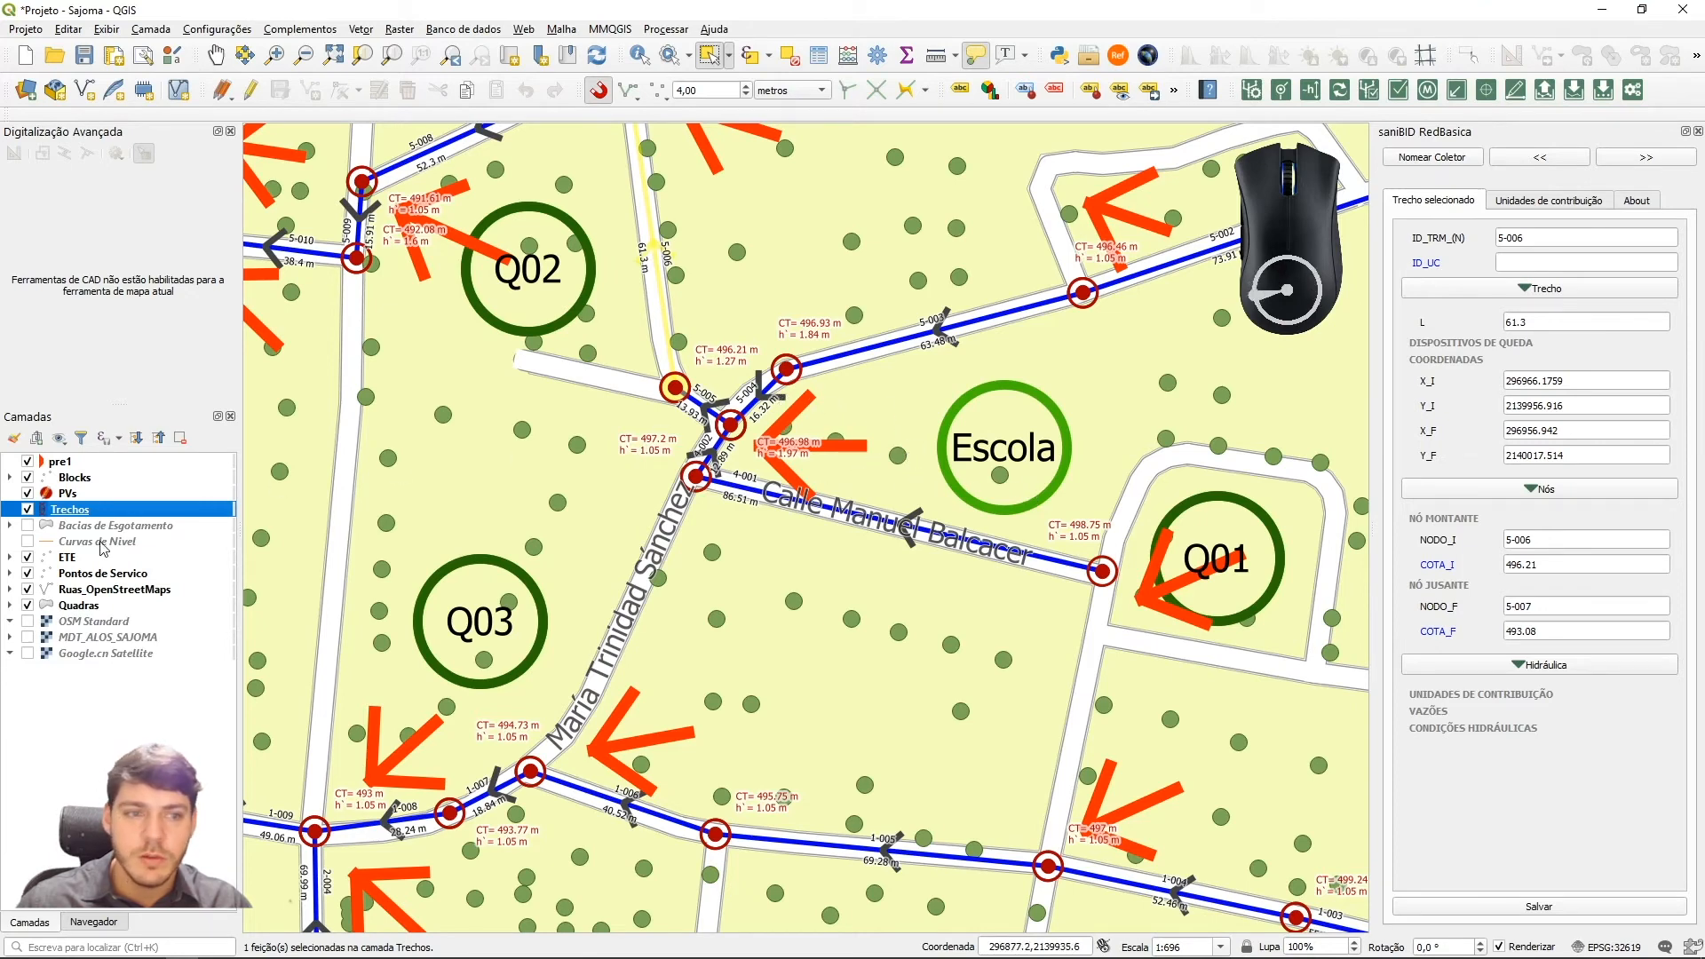
left_click(74, 478)
left_click(252, 90)
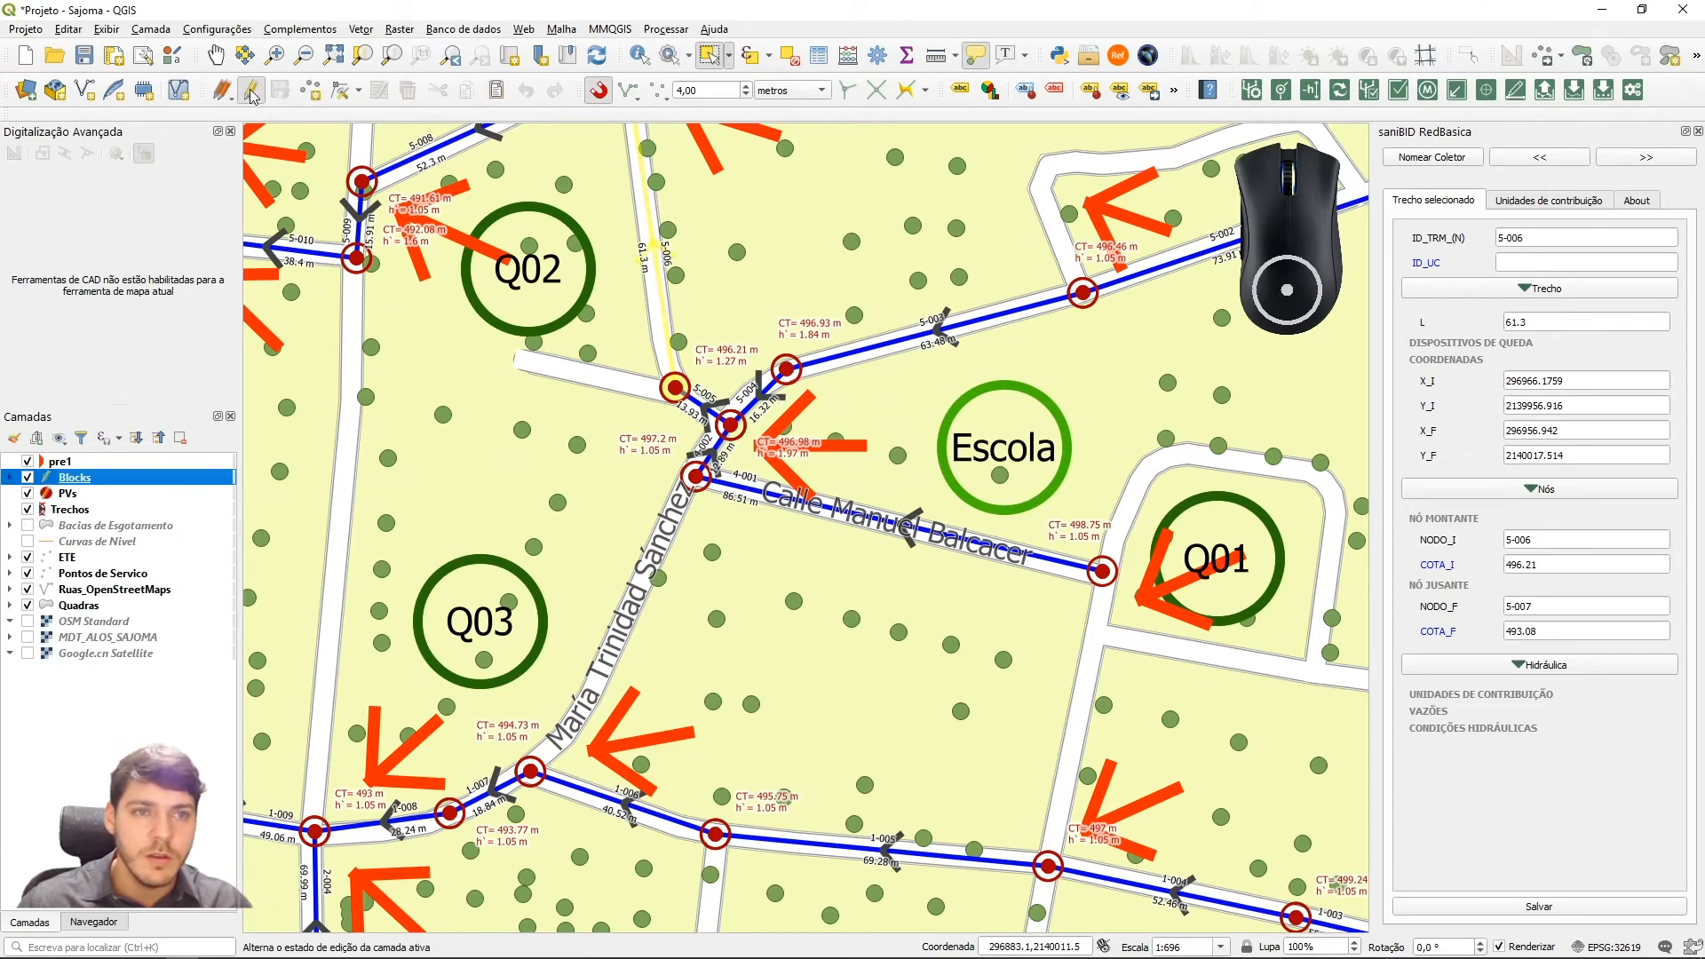
Add a Blocks point just west of Escola with ID_QE Q08 and QE_IP 4, and fill in its QE_FP
left_click(309, 89)
left_click(869, 415)
left_click_drag(805, 381, 623, 355)
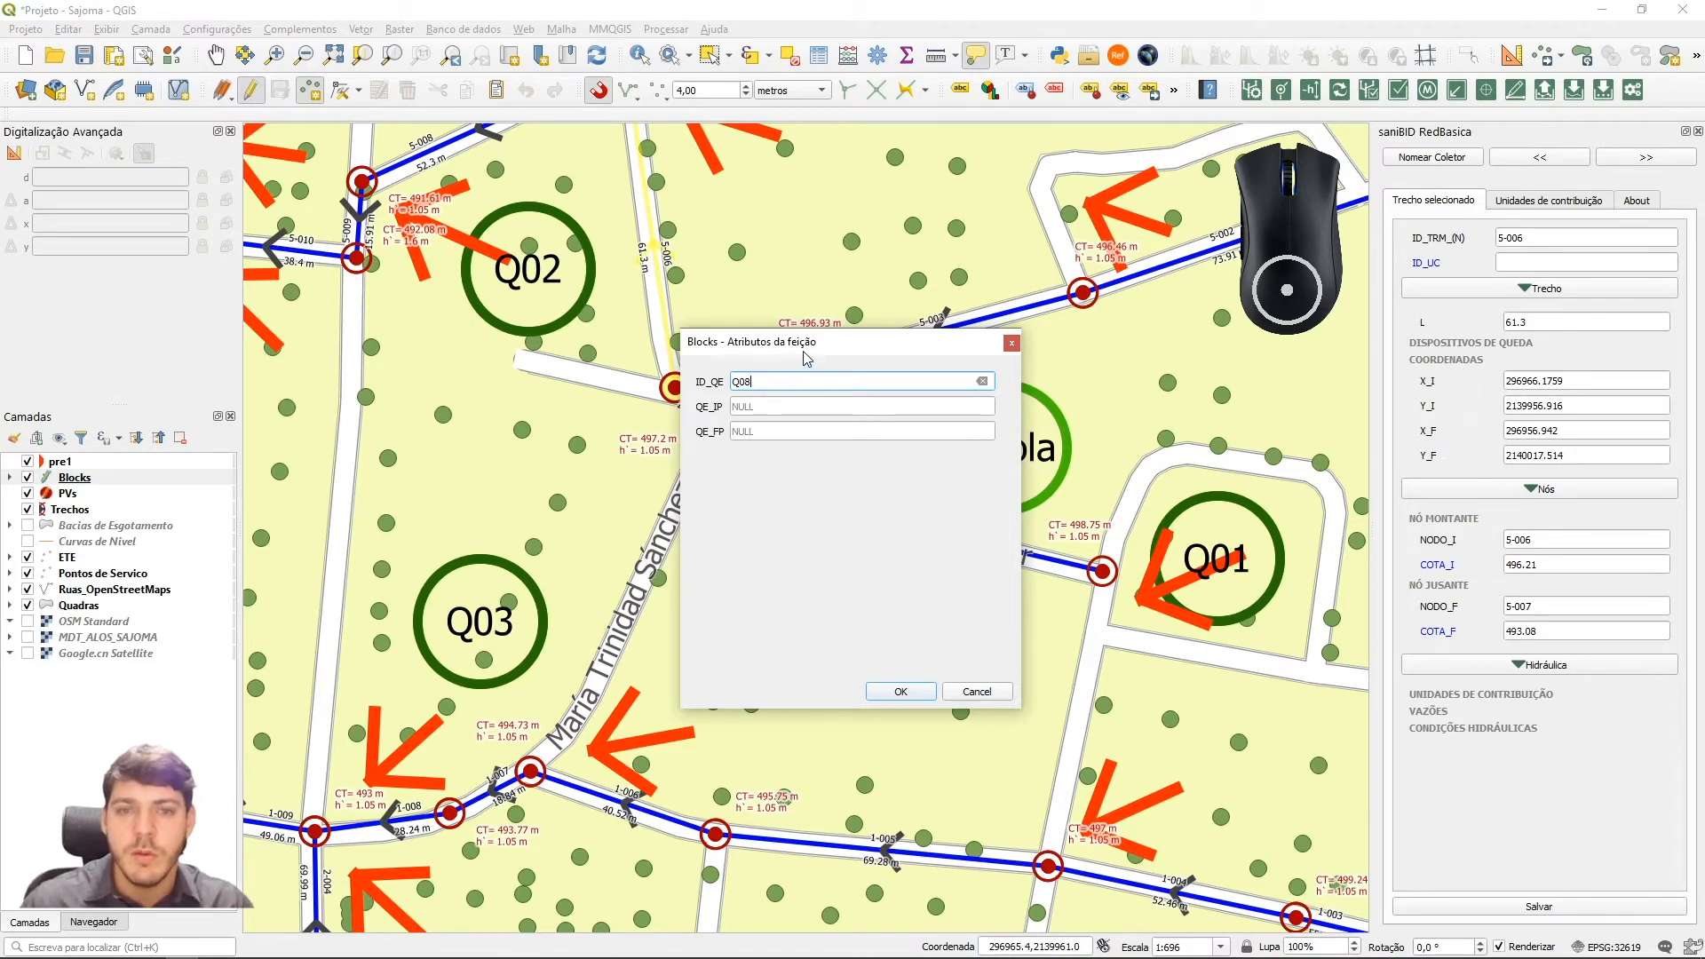
left_click_drag(824, 348, 642, 342)
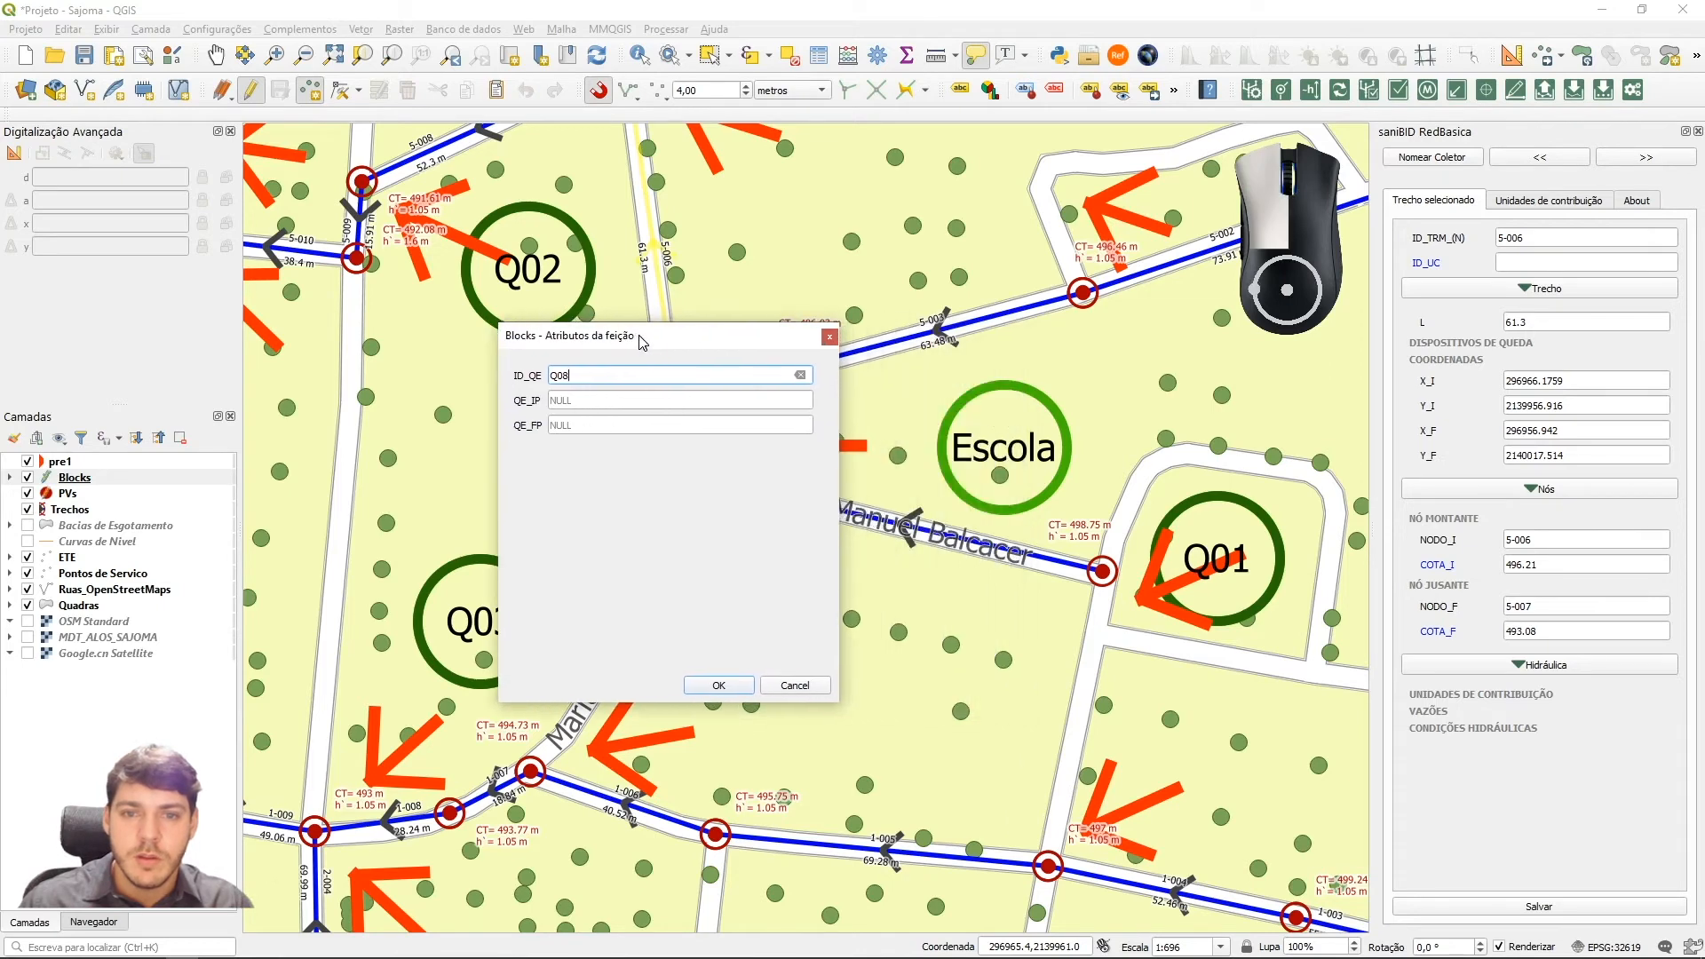
left_click(593, 401)
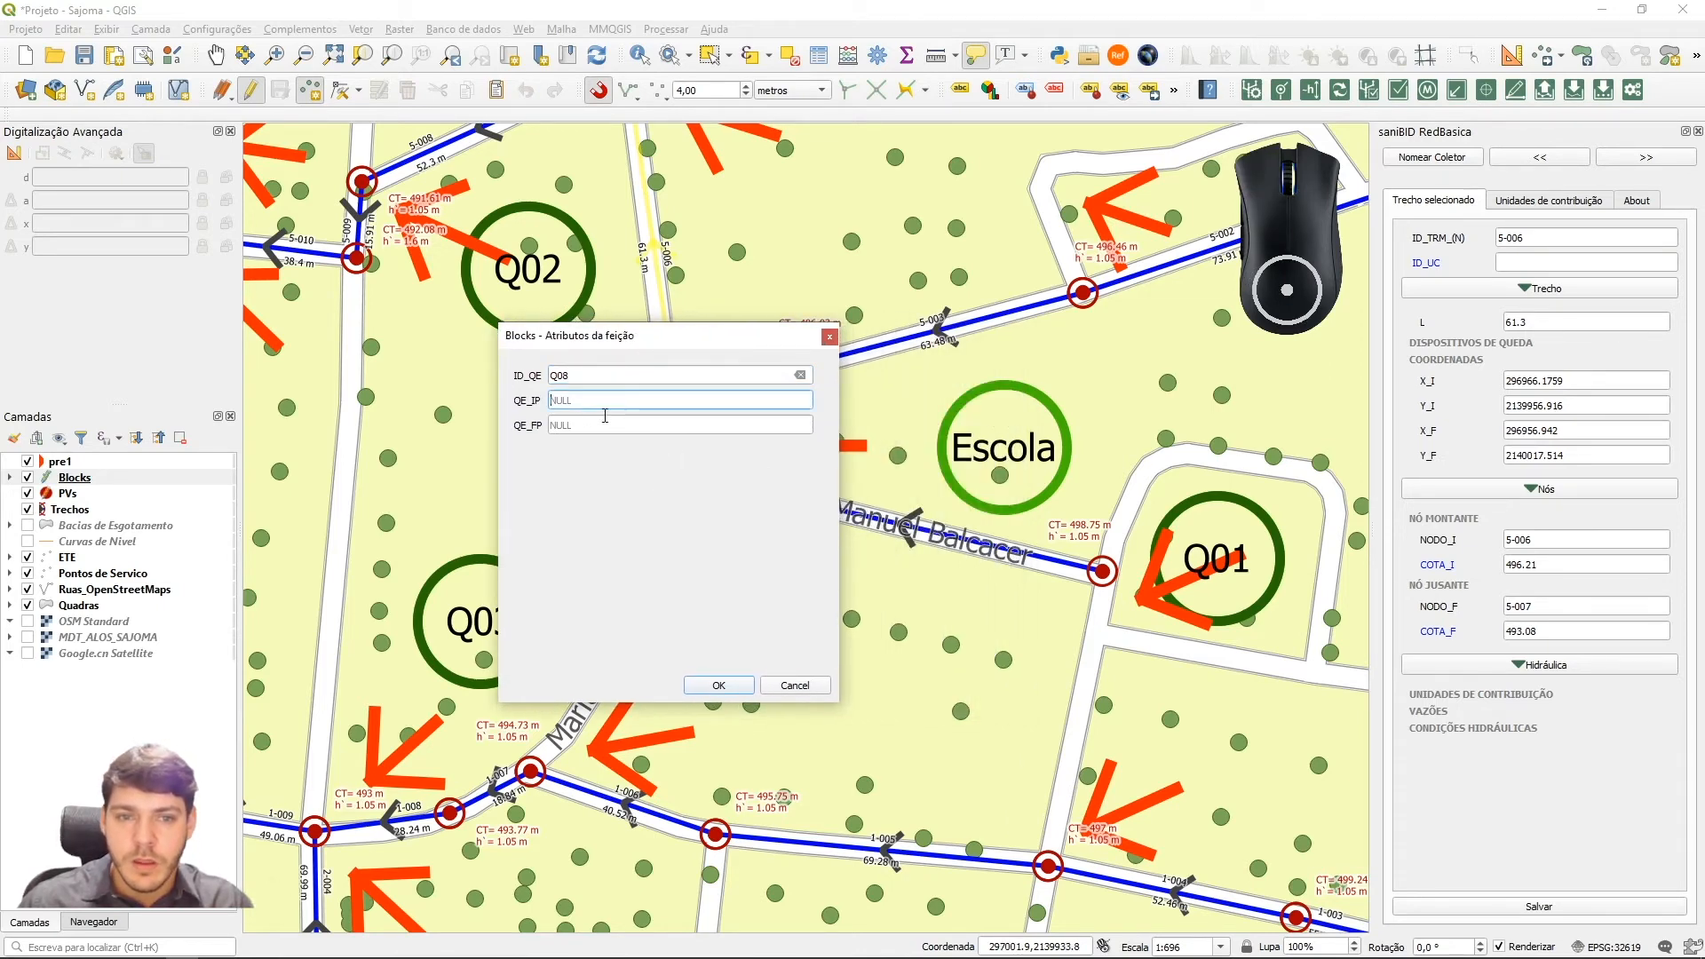
left_click(590, 428)
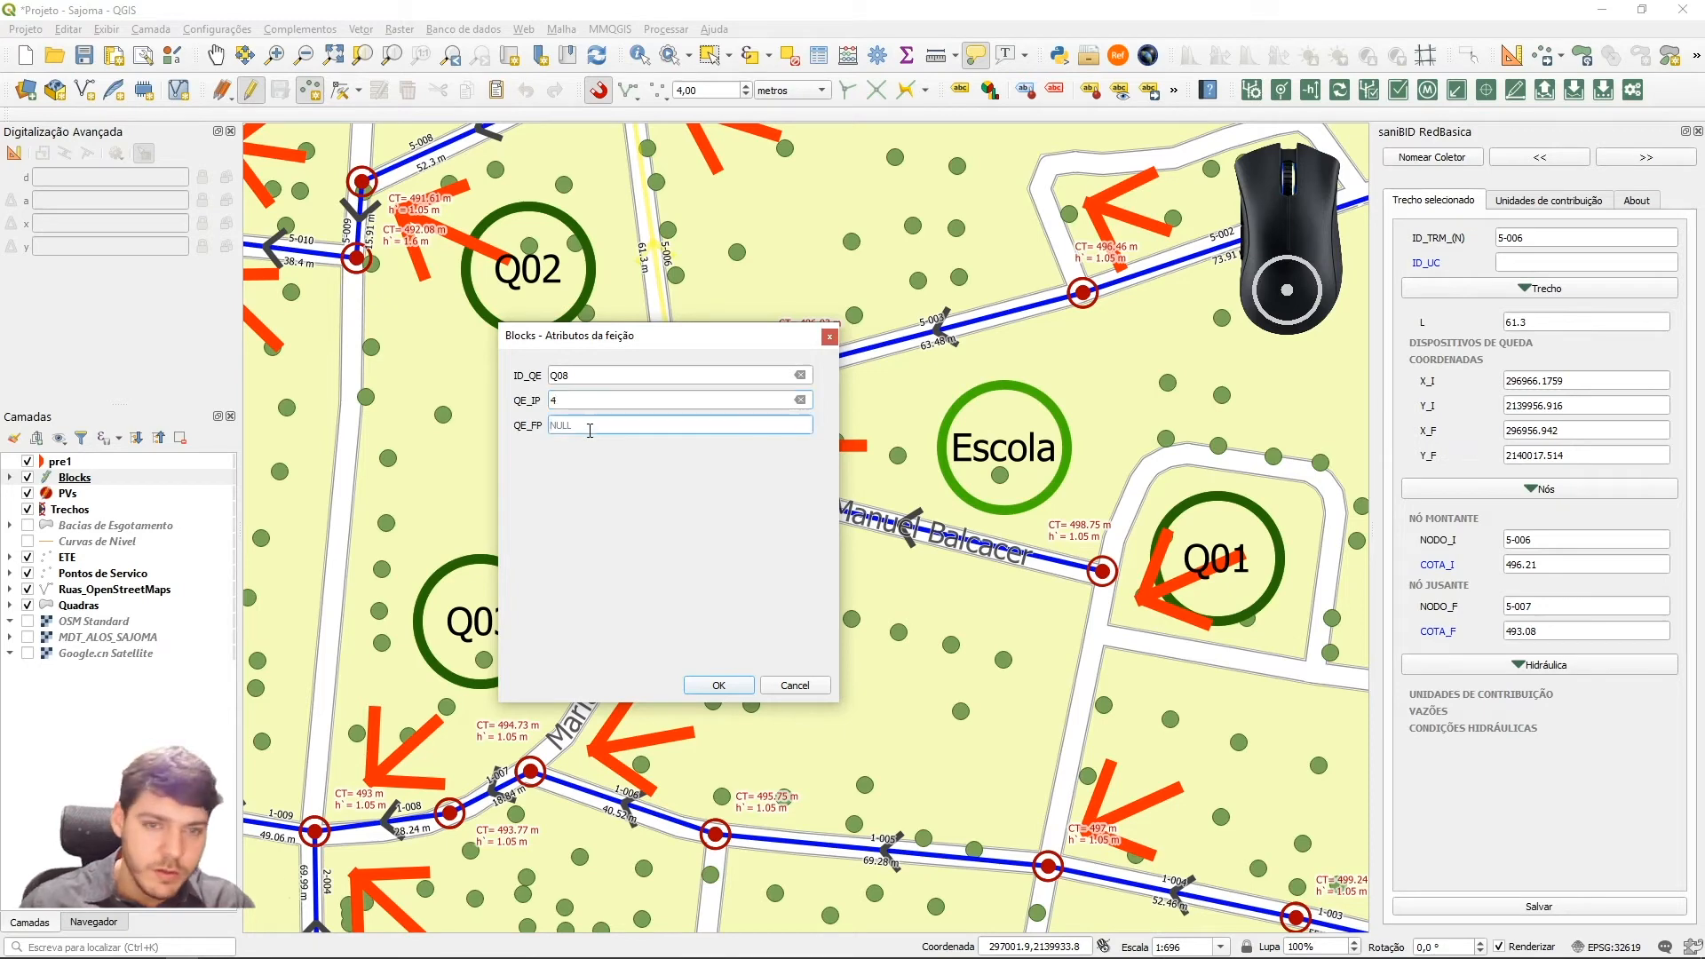
left_click(742, 691)
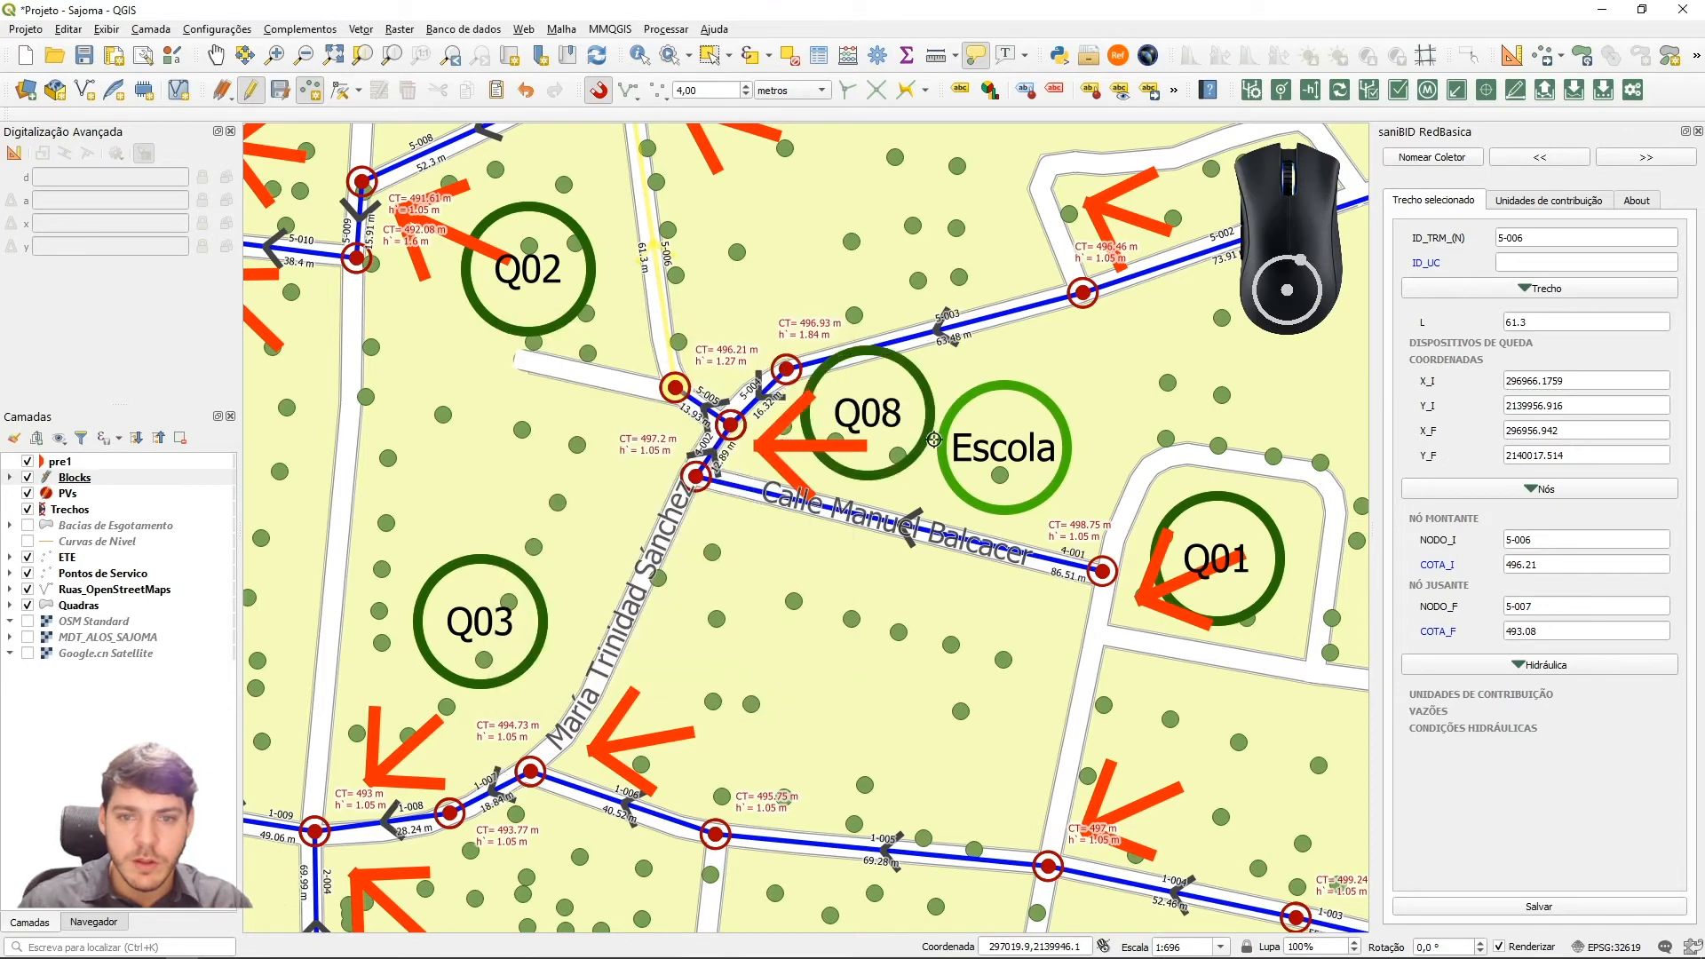
Move the Q08 point slightly south with the vertex tool, turning snapping off for the final placement and back on
left_click(340, 91)
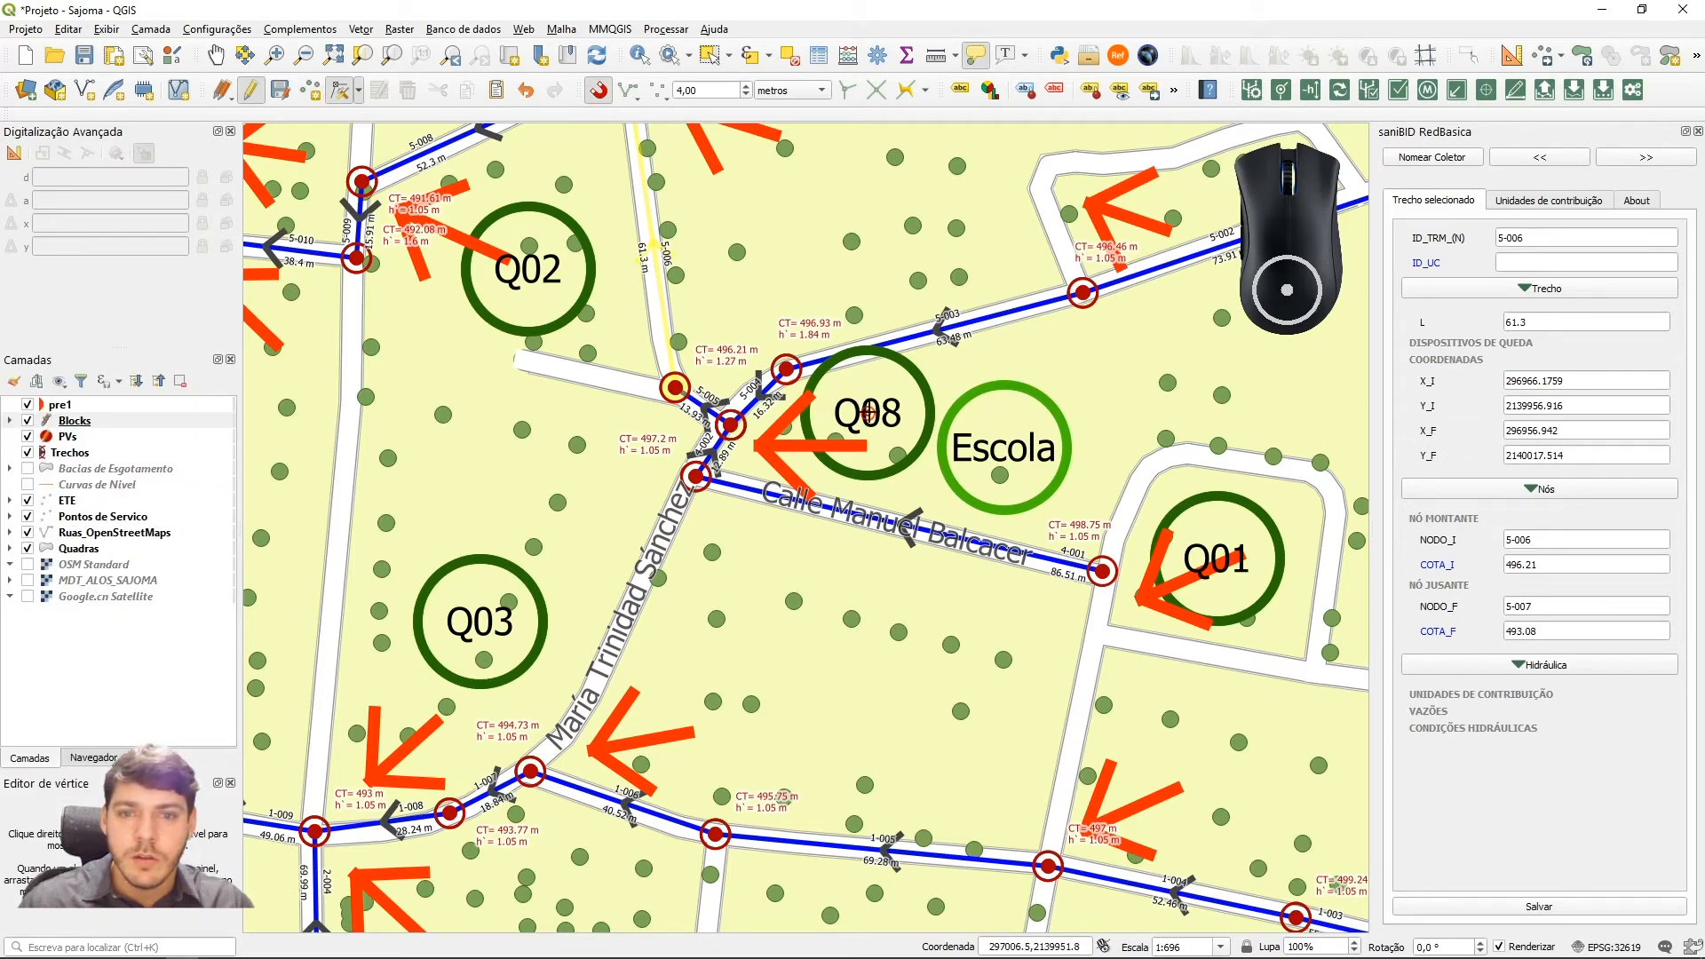
left_click(860, 441)
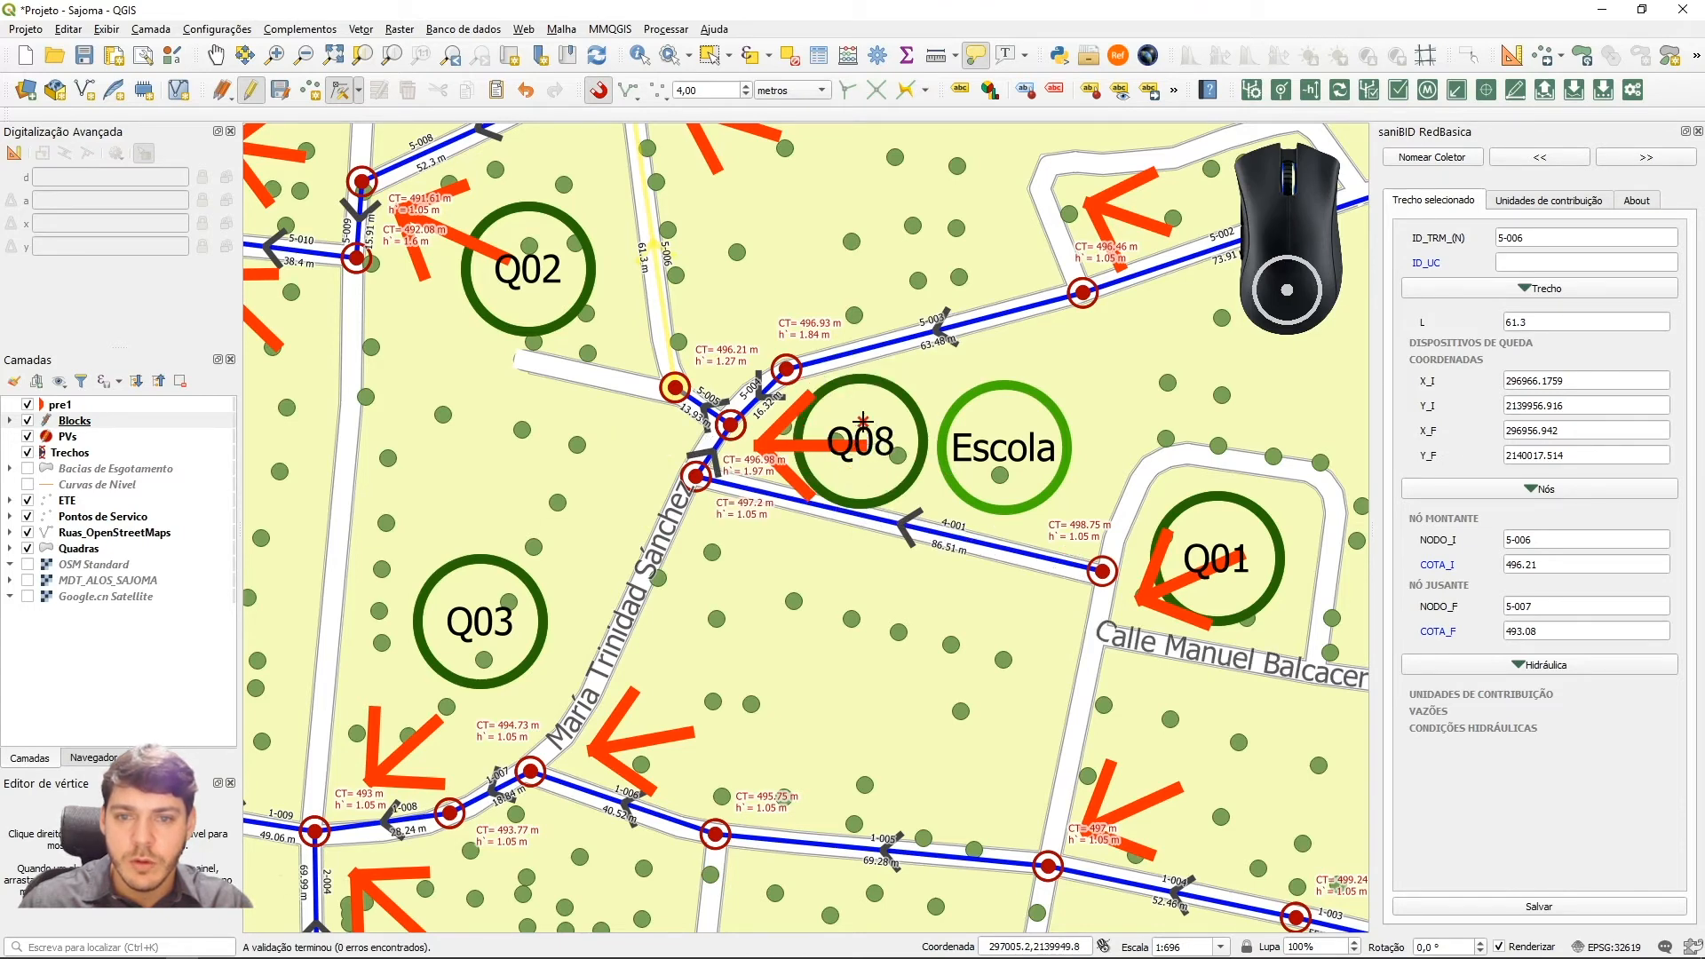
key("s")
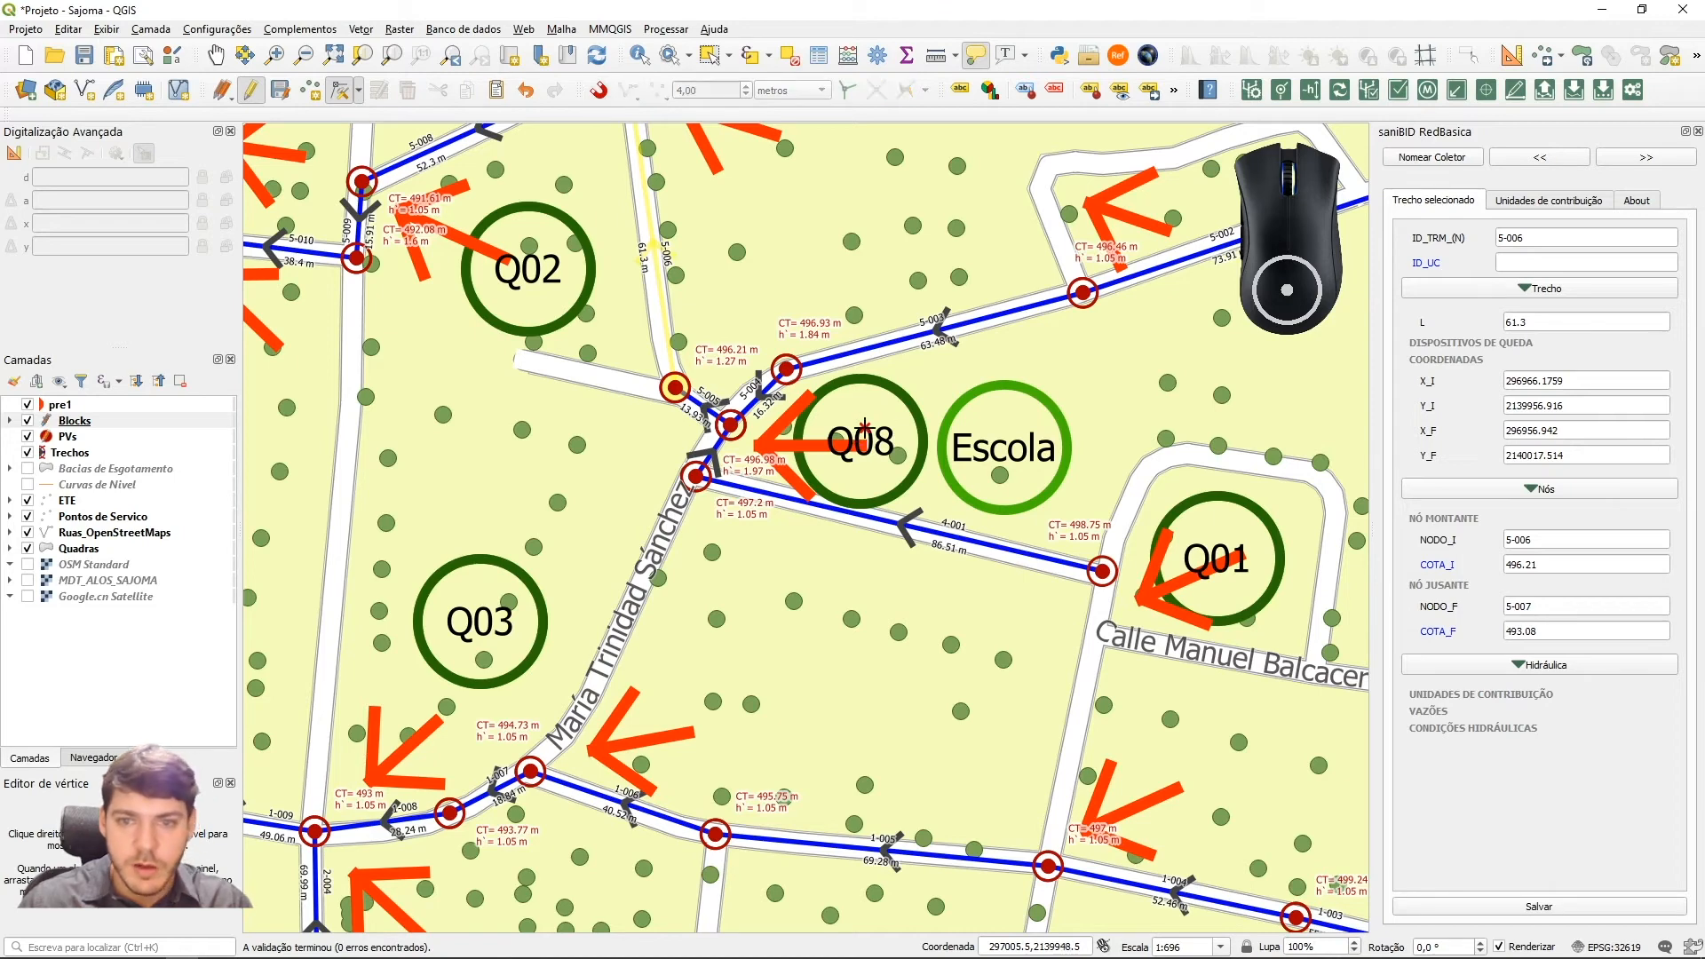
left_click(863, 429)
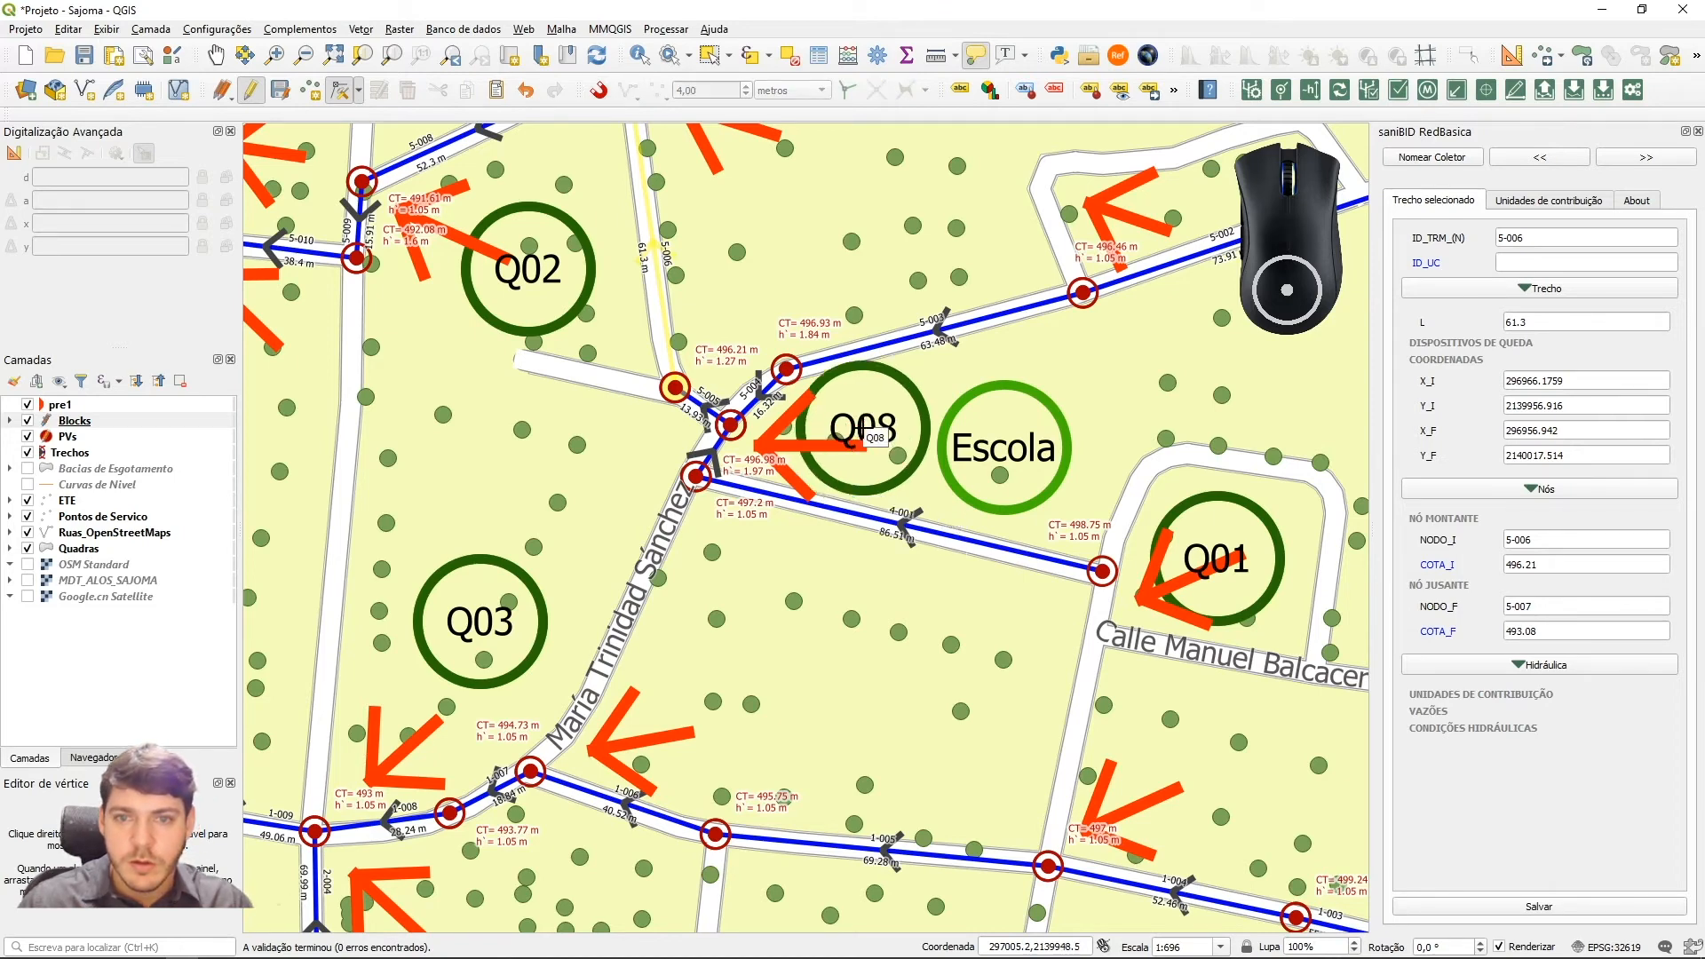
key("s")
Save the Blocks edits with the Q08 point and turn off editing
scroll(657, 437, "down", 1)
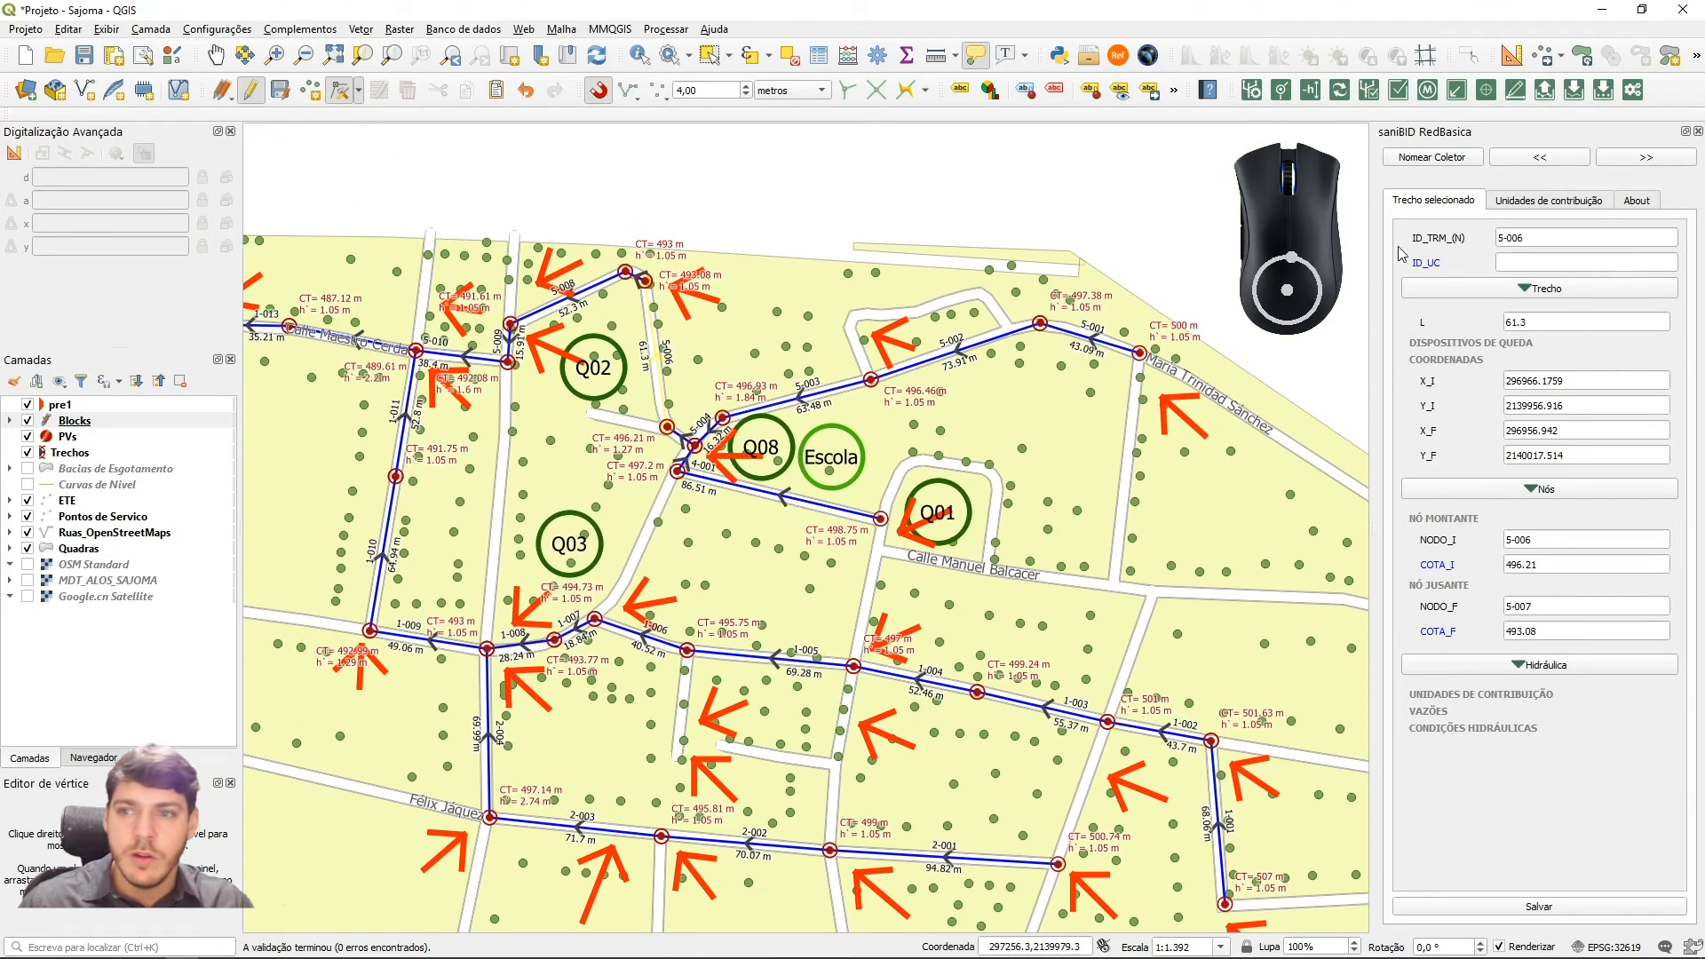
scroll(682, 442, "up", 1)
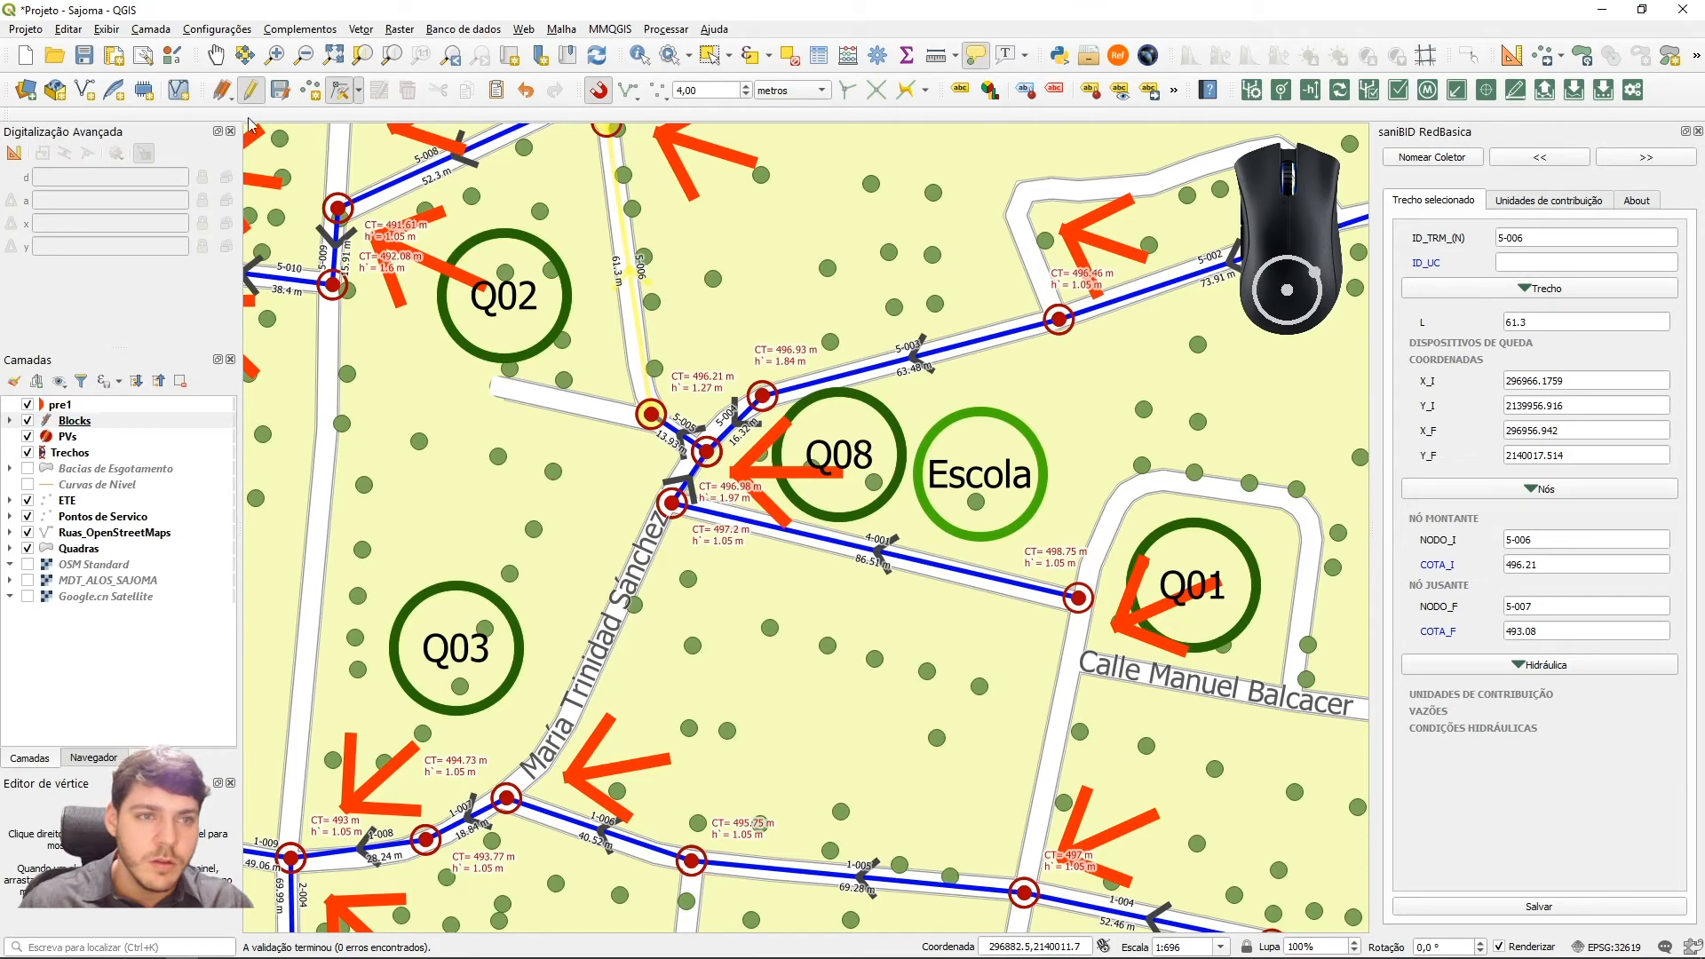
left_click(251, 89)
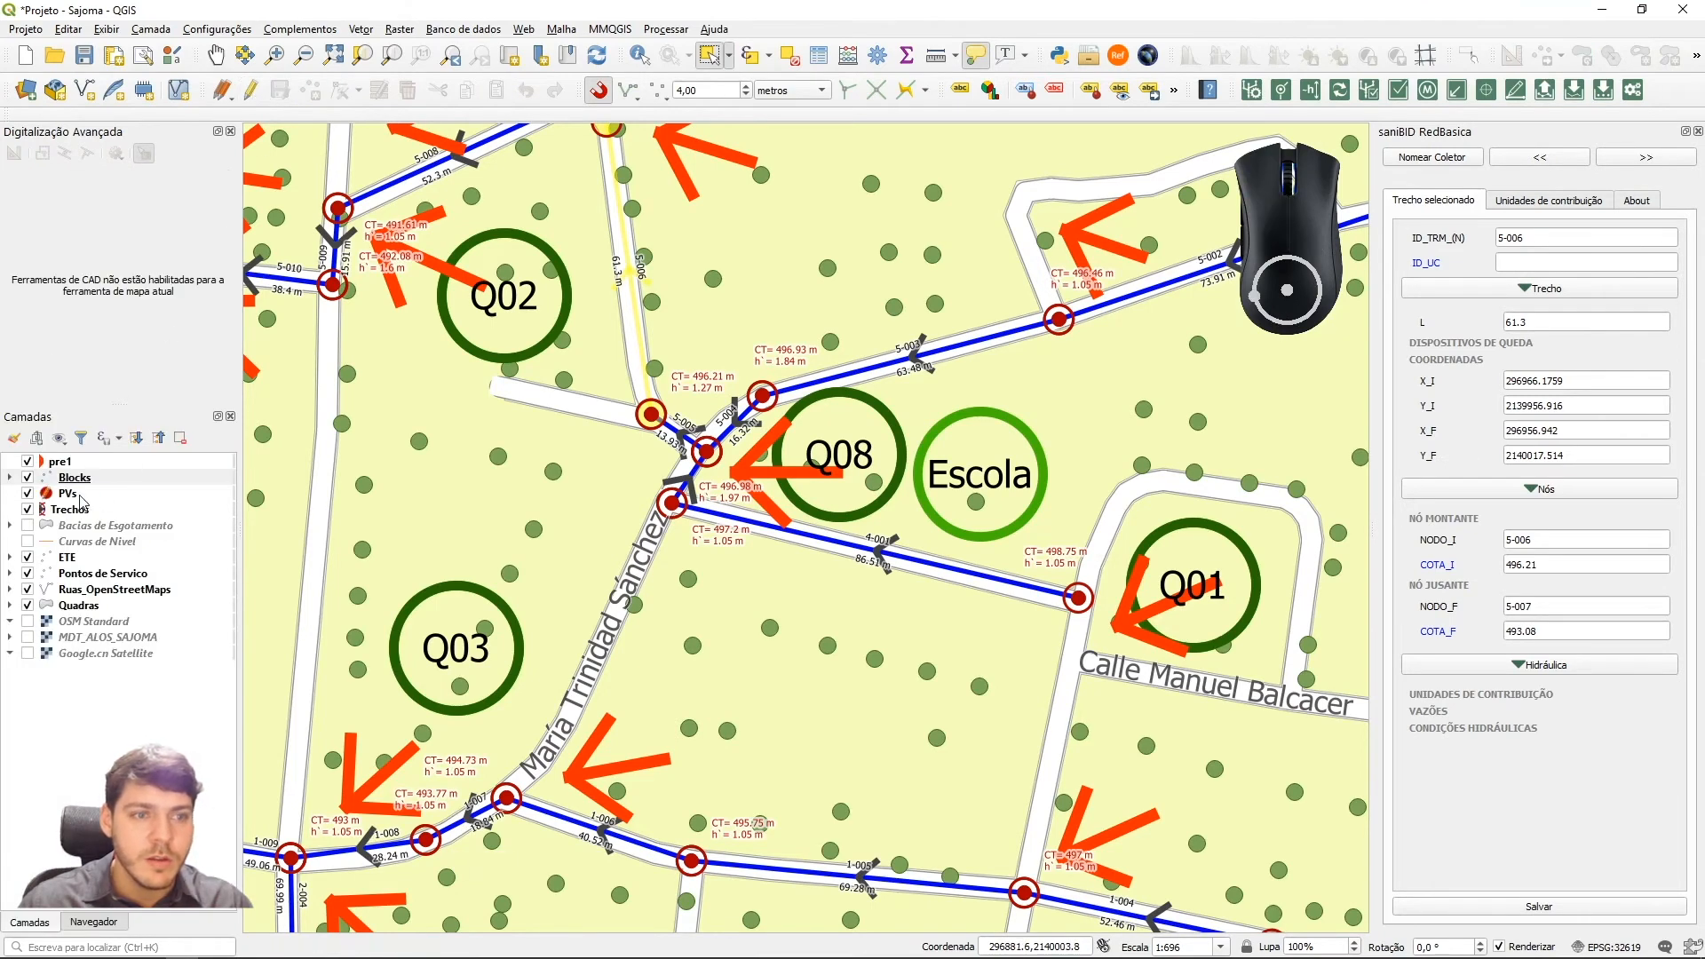
Select Trechos segment 5-005, save Escola,Q08 as its ID_UC and return to it to check its contribution units
left_click(71, 510)
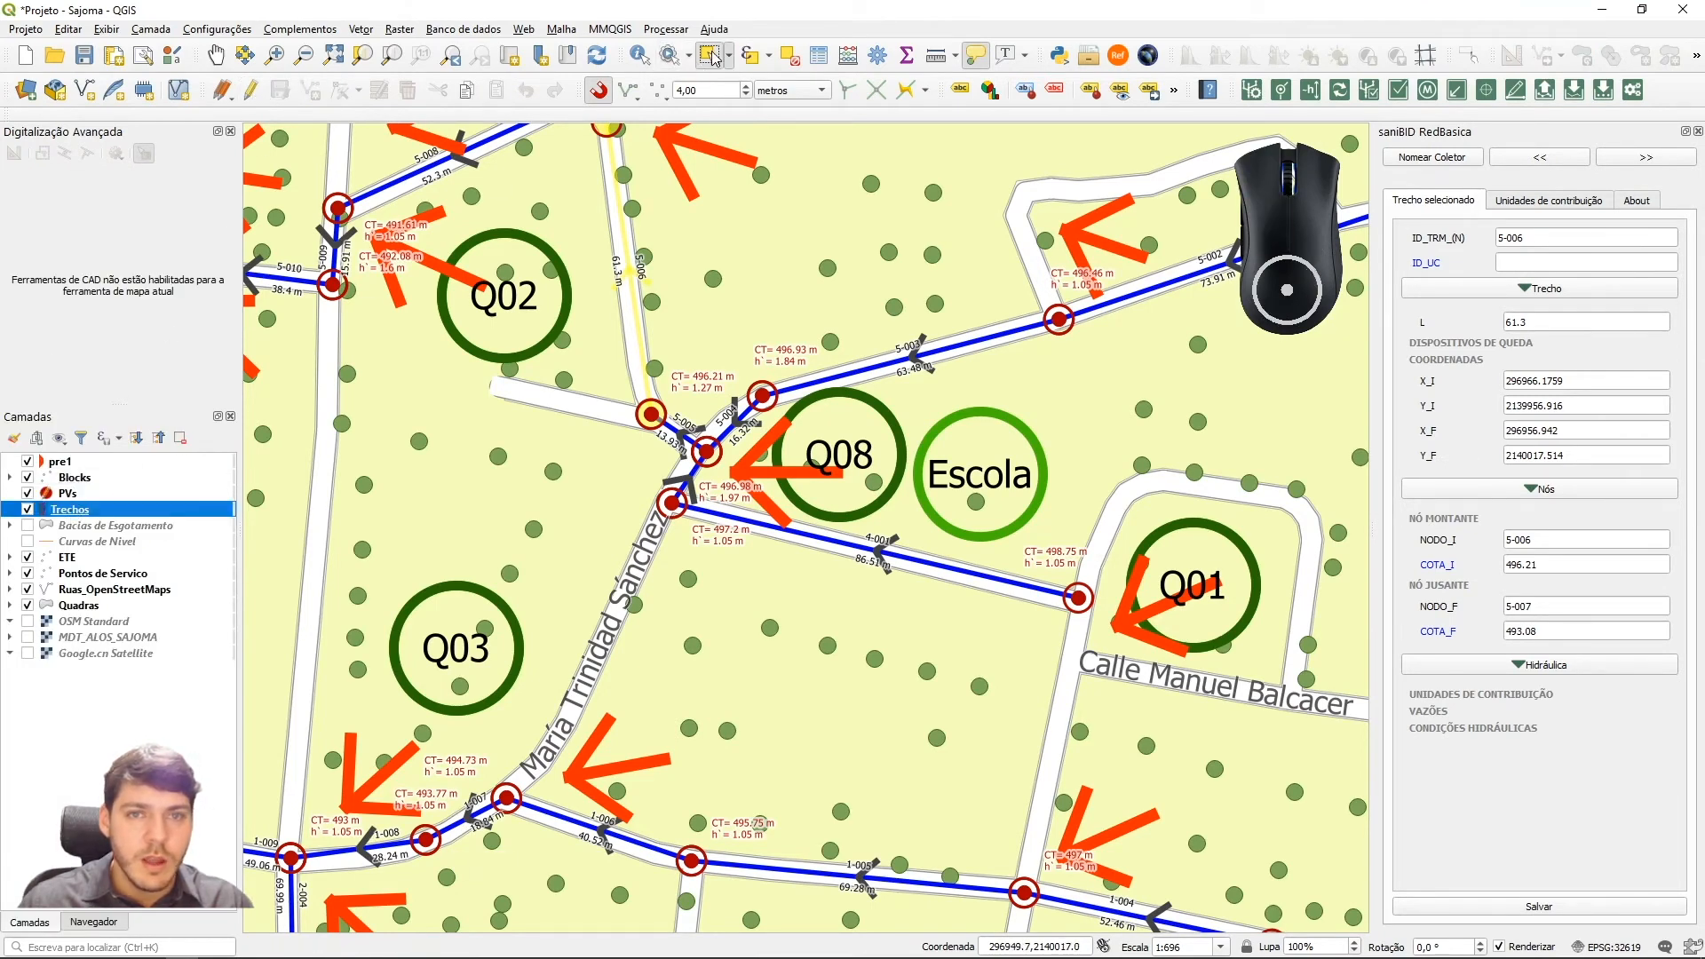
left_click(692, 429)
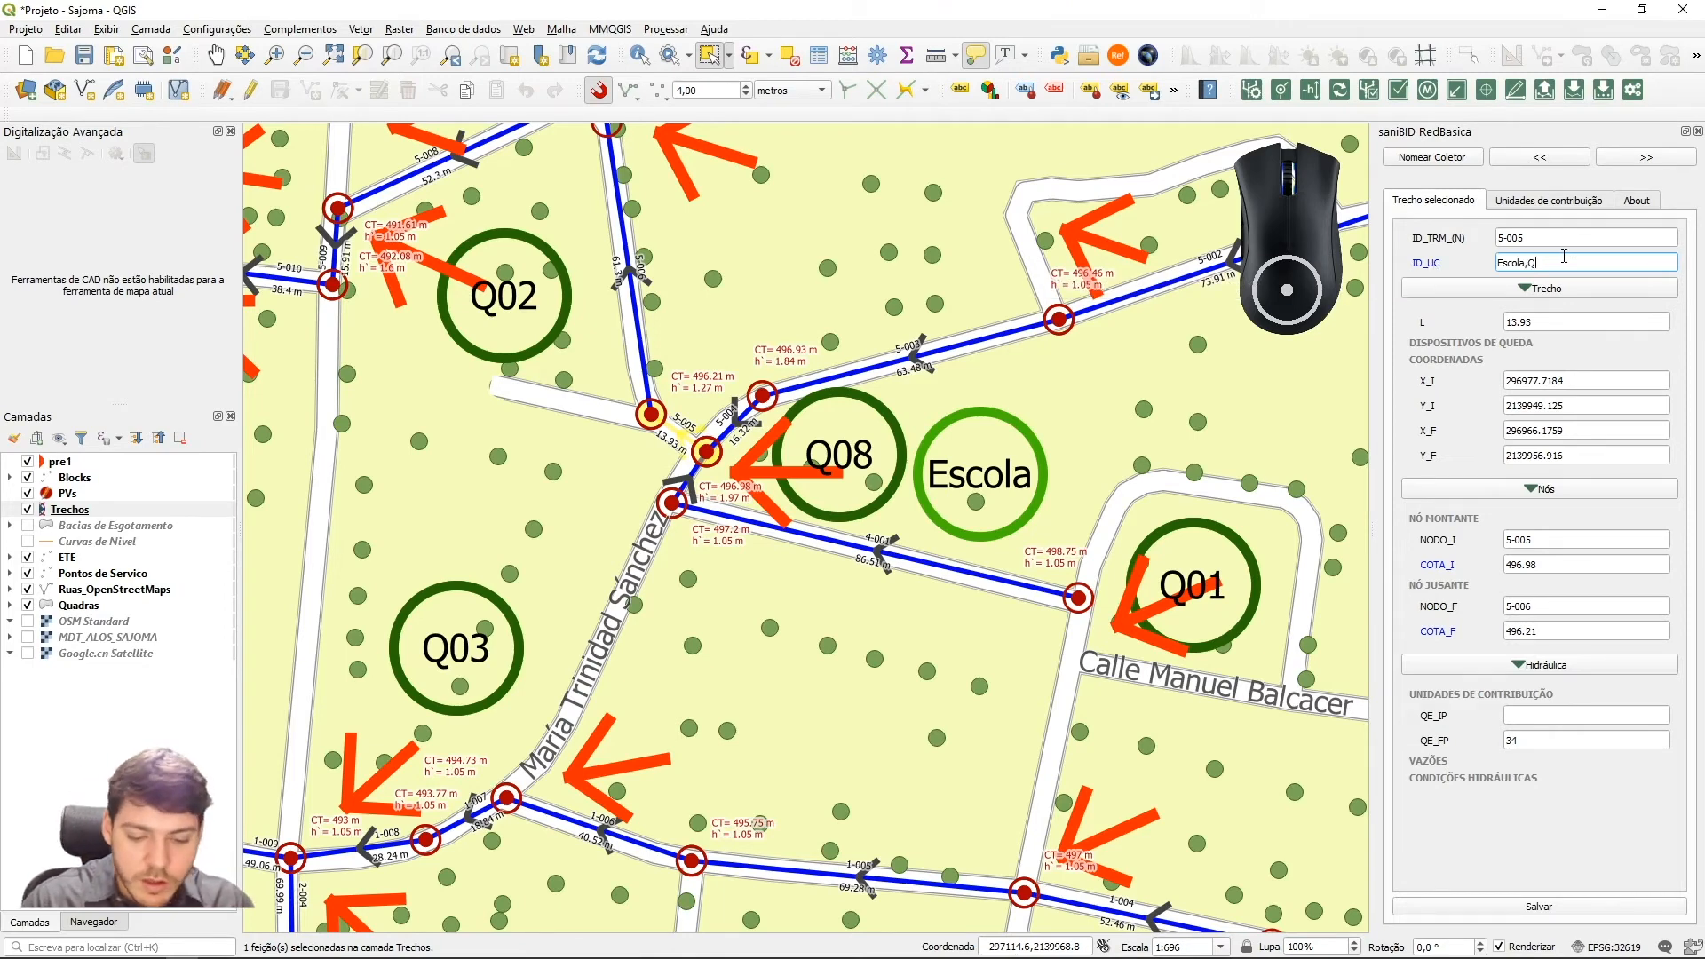
left_click(1647, 169)
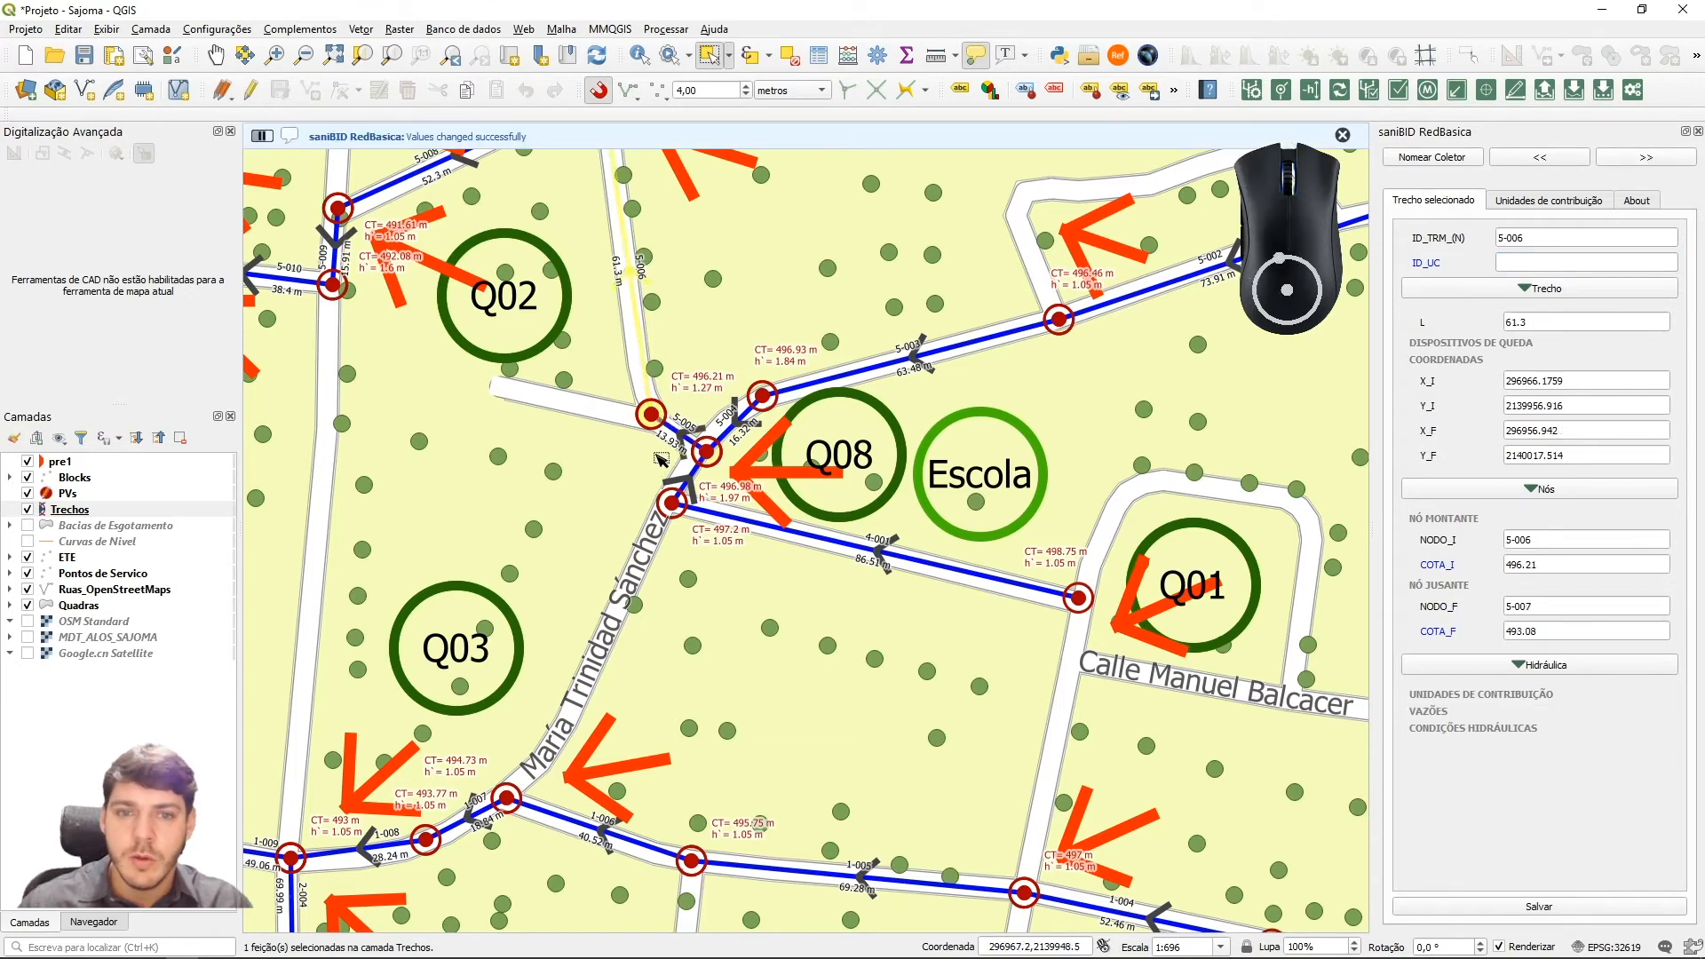
left_click(1541, 159)
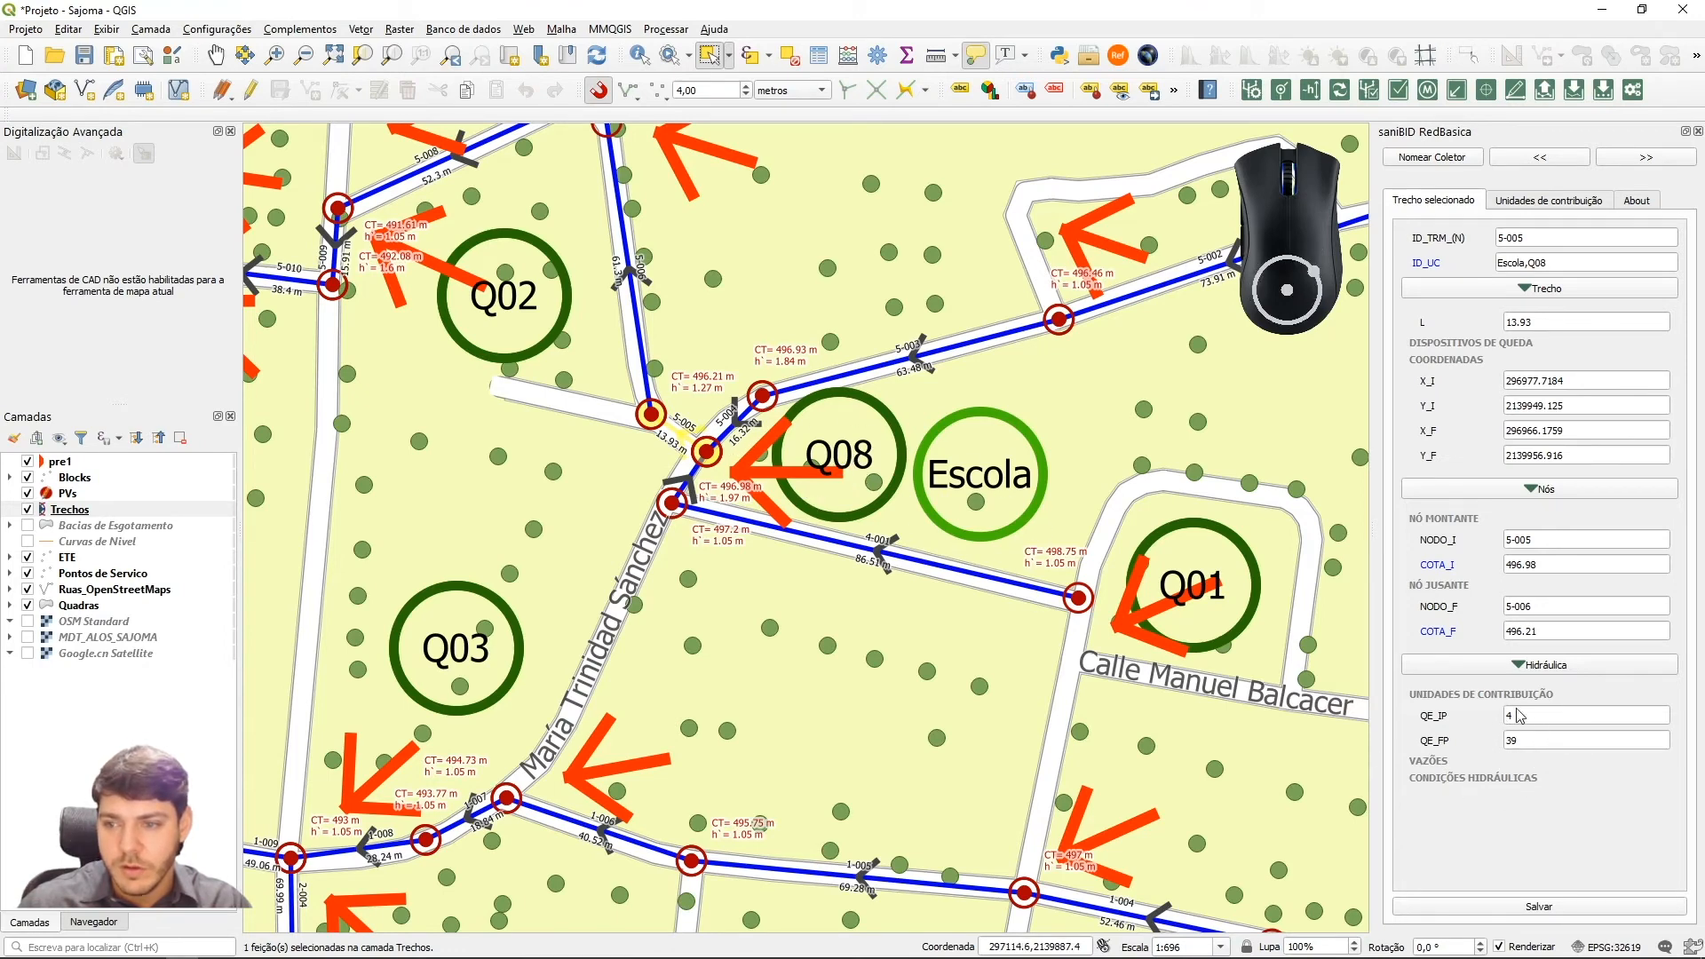
Select segment 1-009 southwest of block Q03 and save Q03 as its ID_UC
left_click_drag(539, 526, 967, 325)
left_click_drag(585, 668, 666, 590)
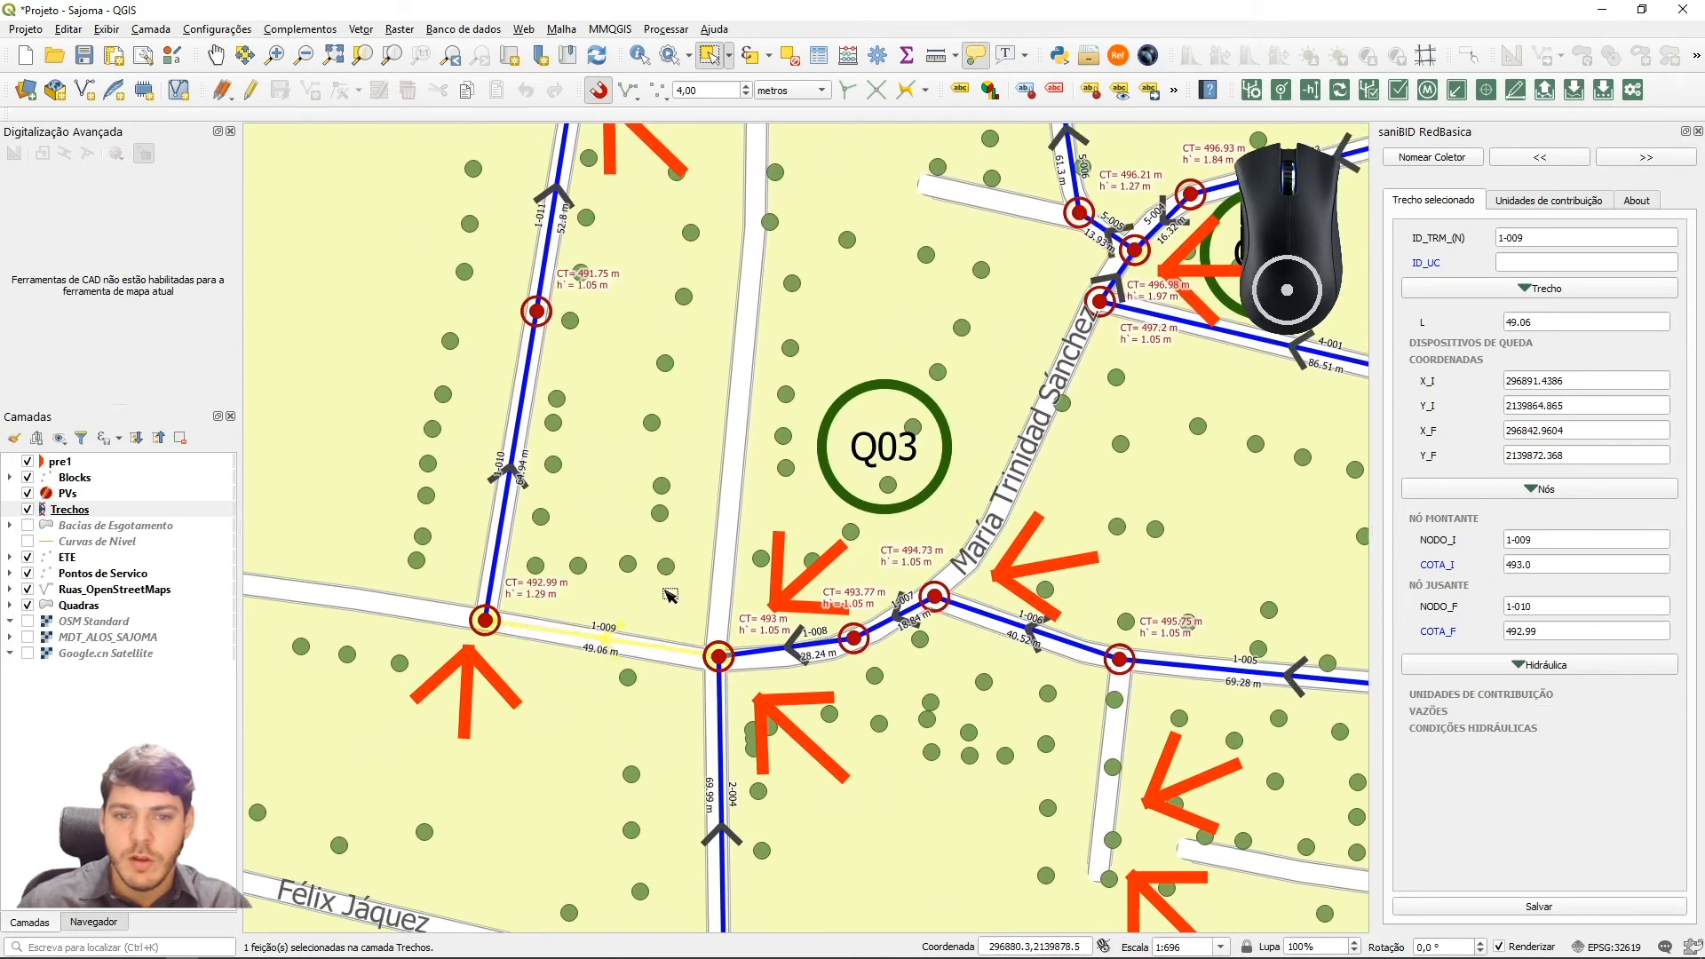
left_click(1520, 259)
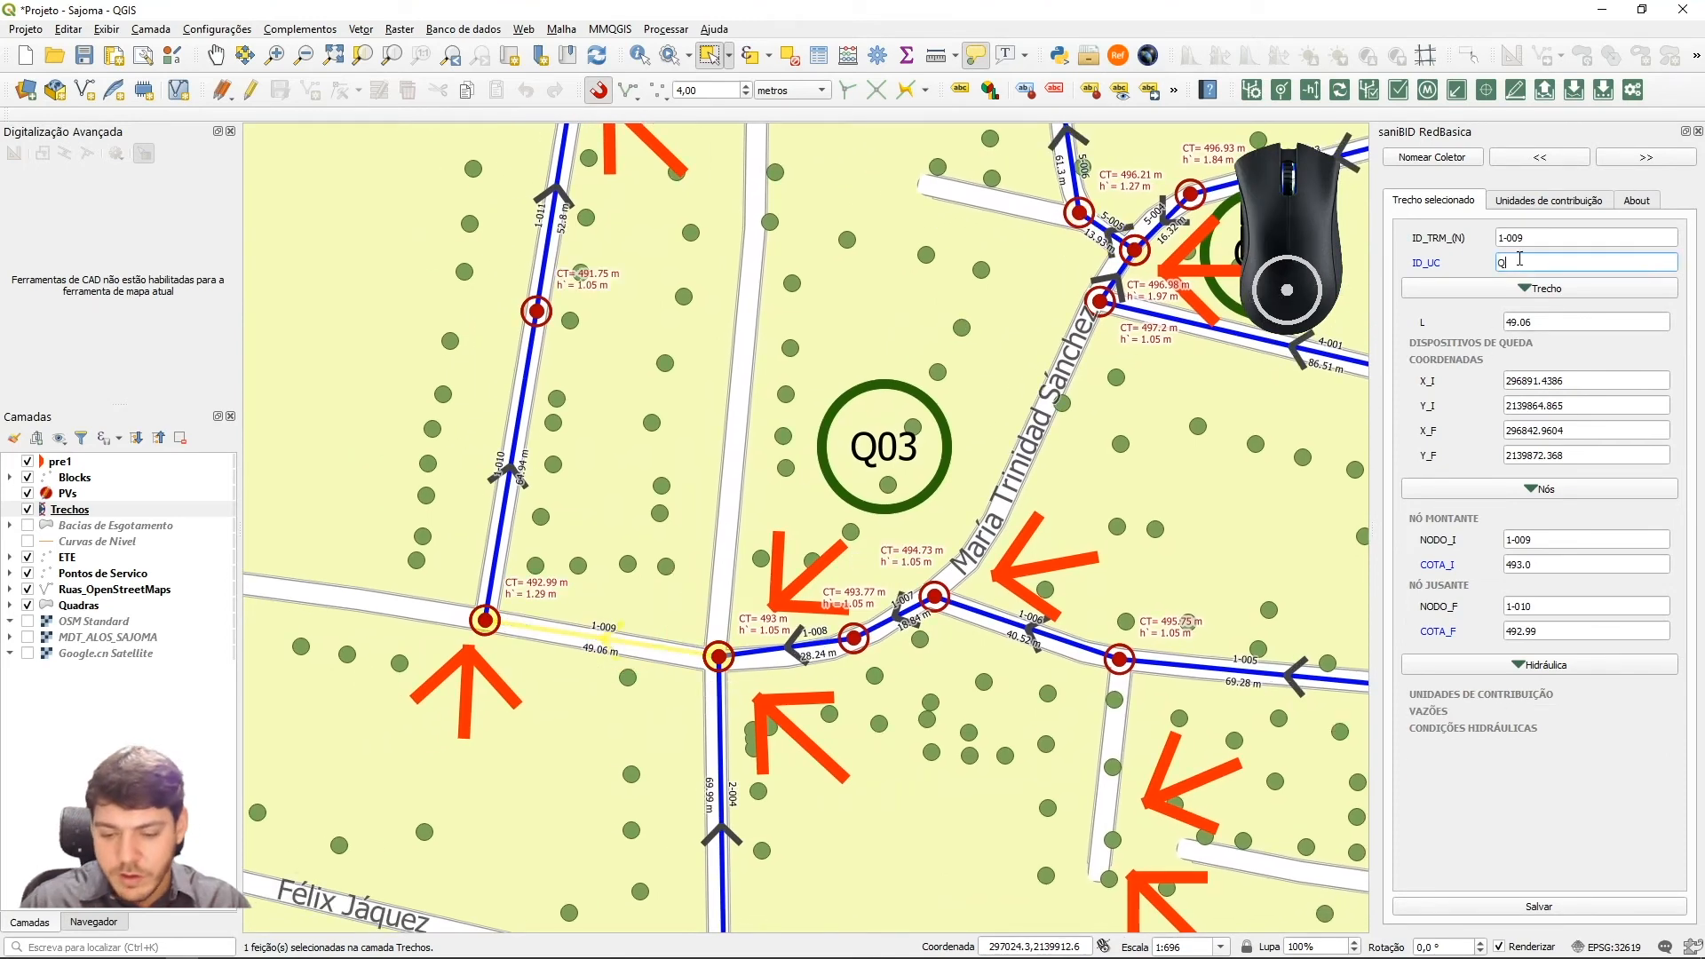
left_click(1537, 907)
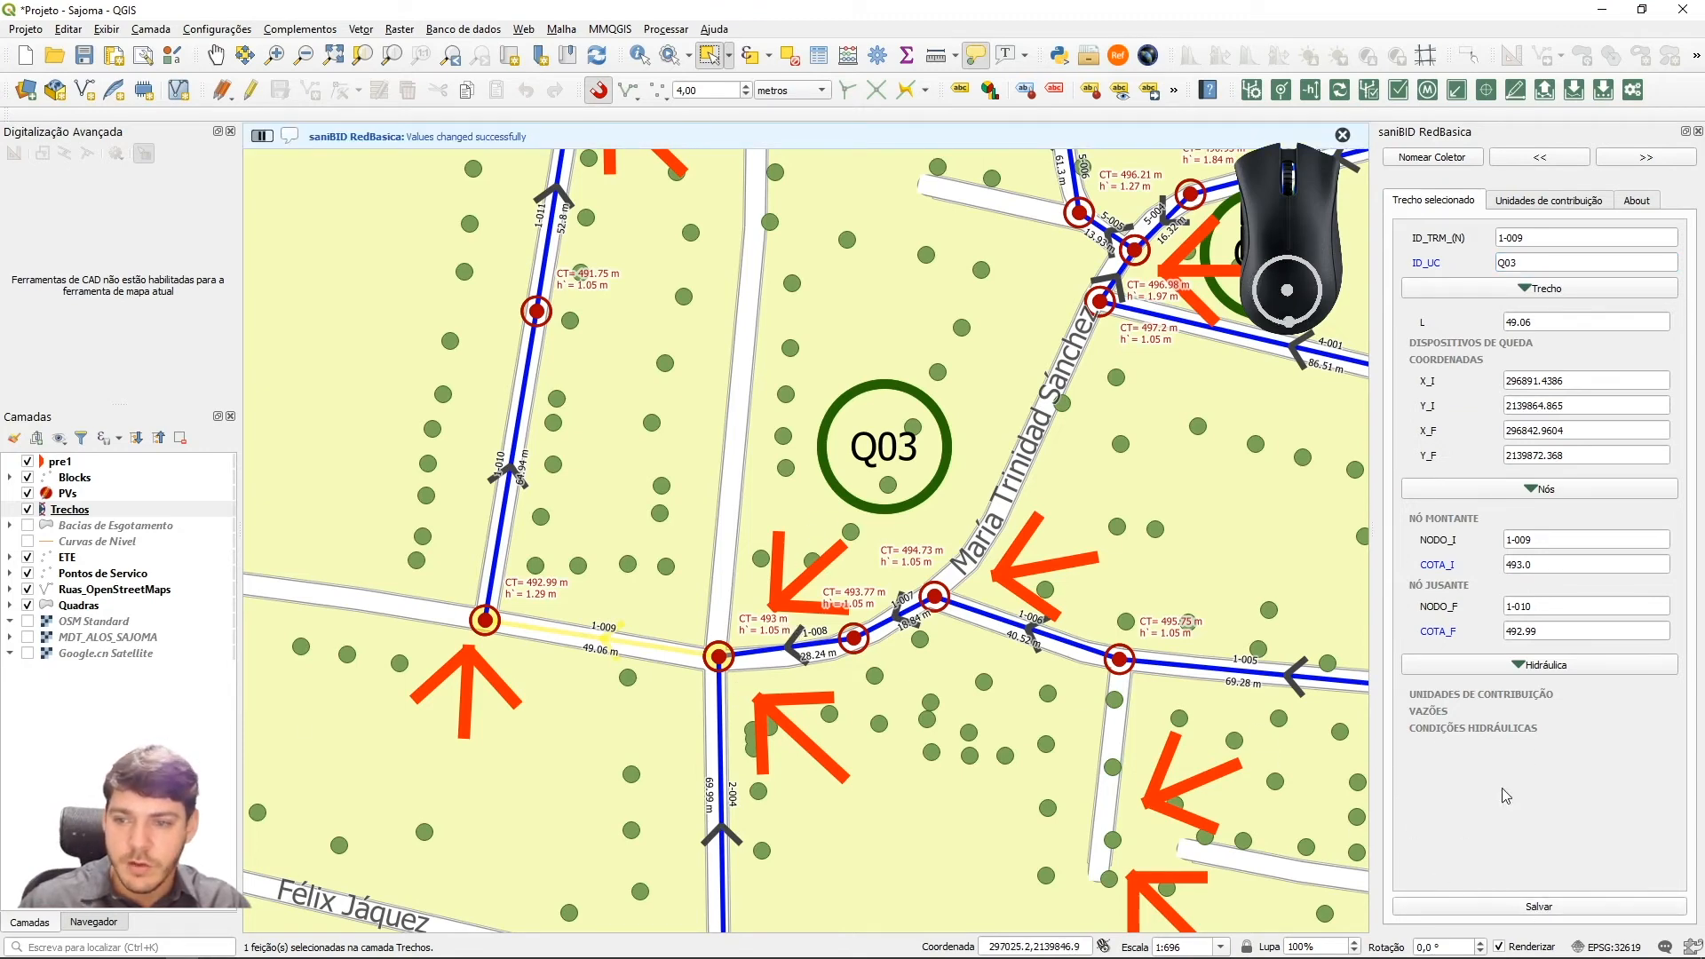
left_click(1645, 166)
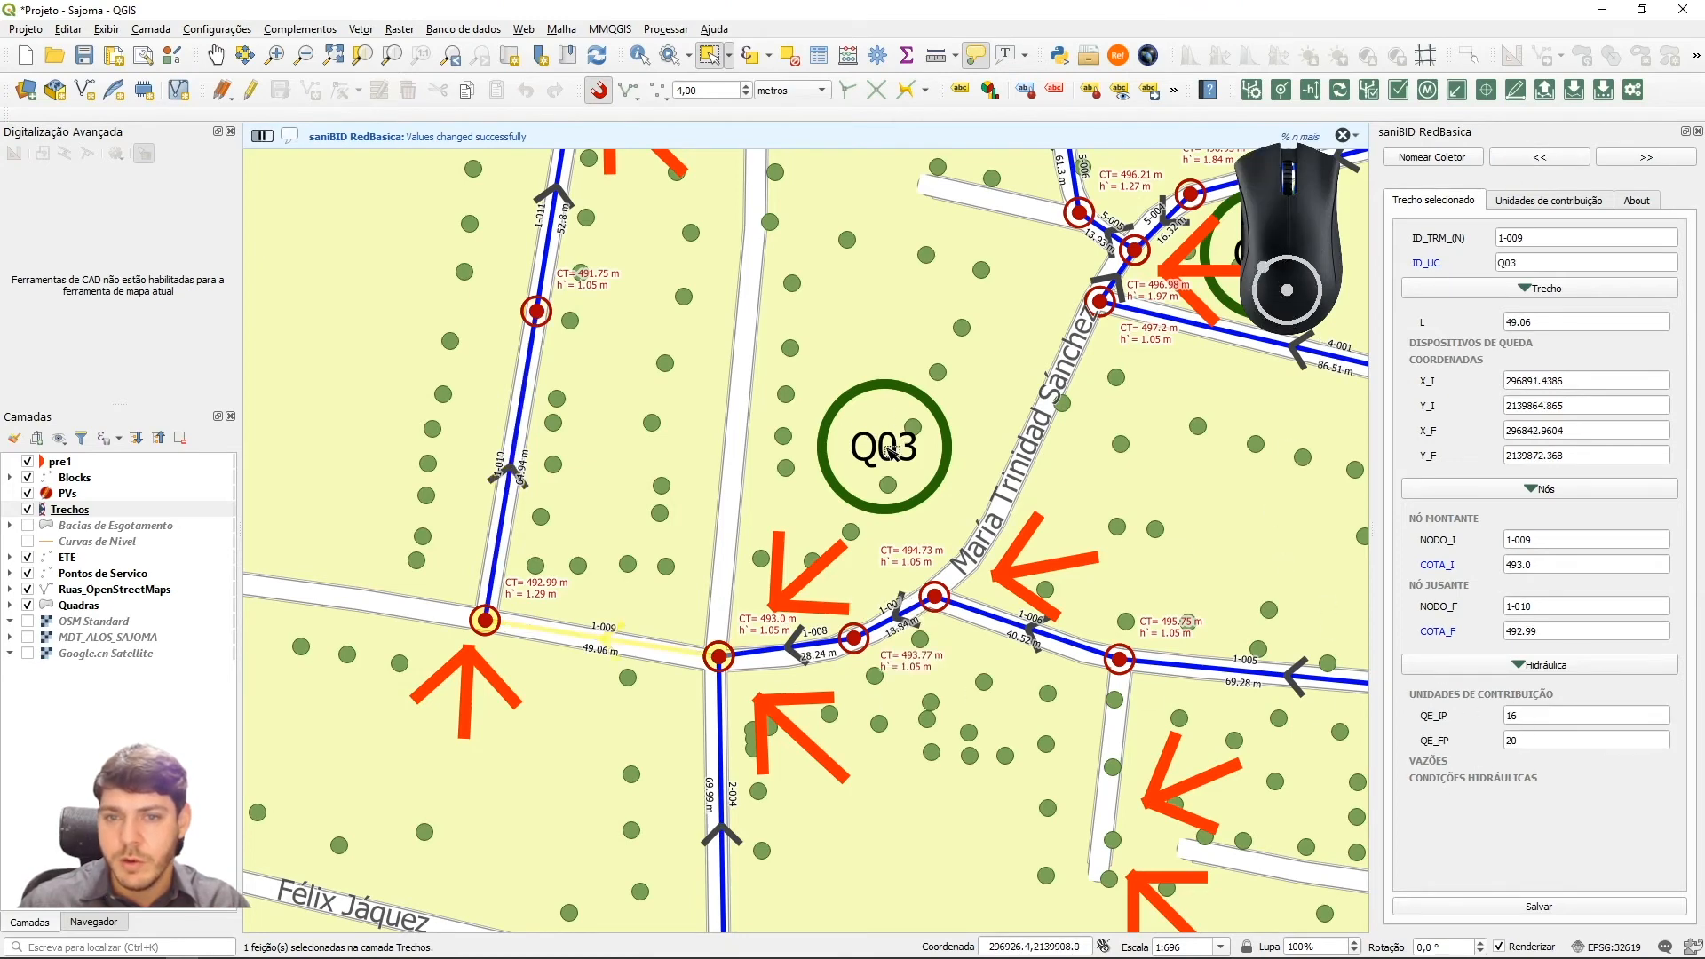
Select segment 5-009 northwest of block Q02, save Q02 as its ID_UC and return to it to check its contribution units
left_click_drag(885, 310, 860, 783)
left_click_drag(717, 514, 770, 544)
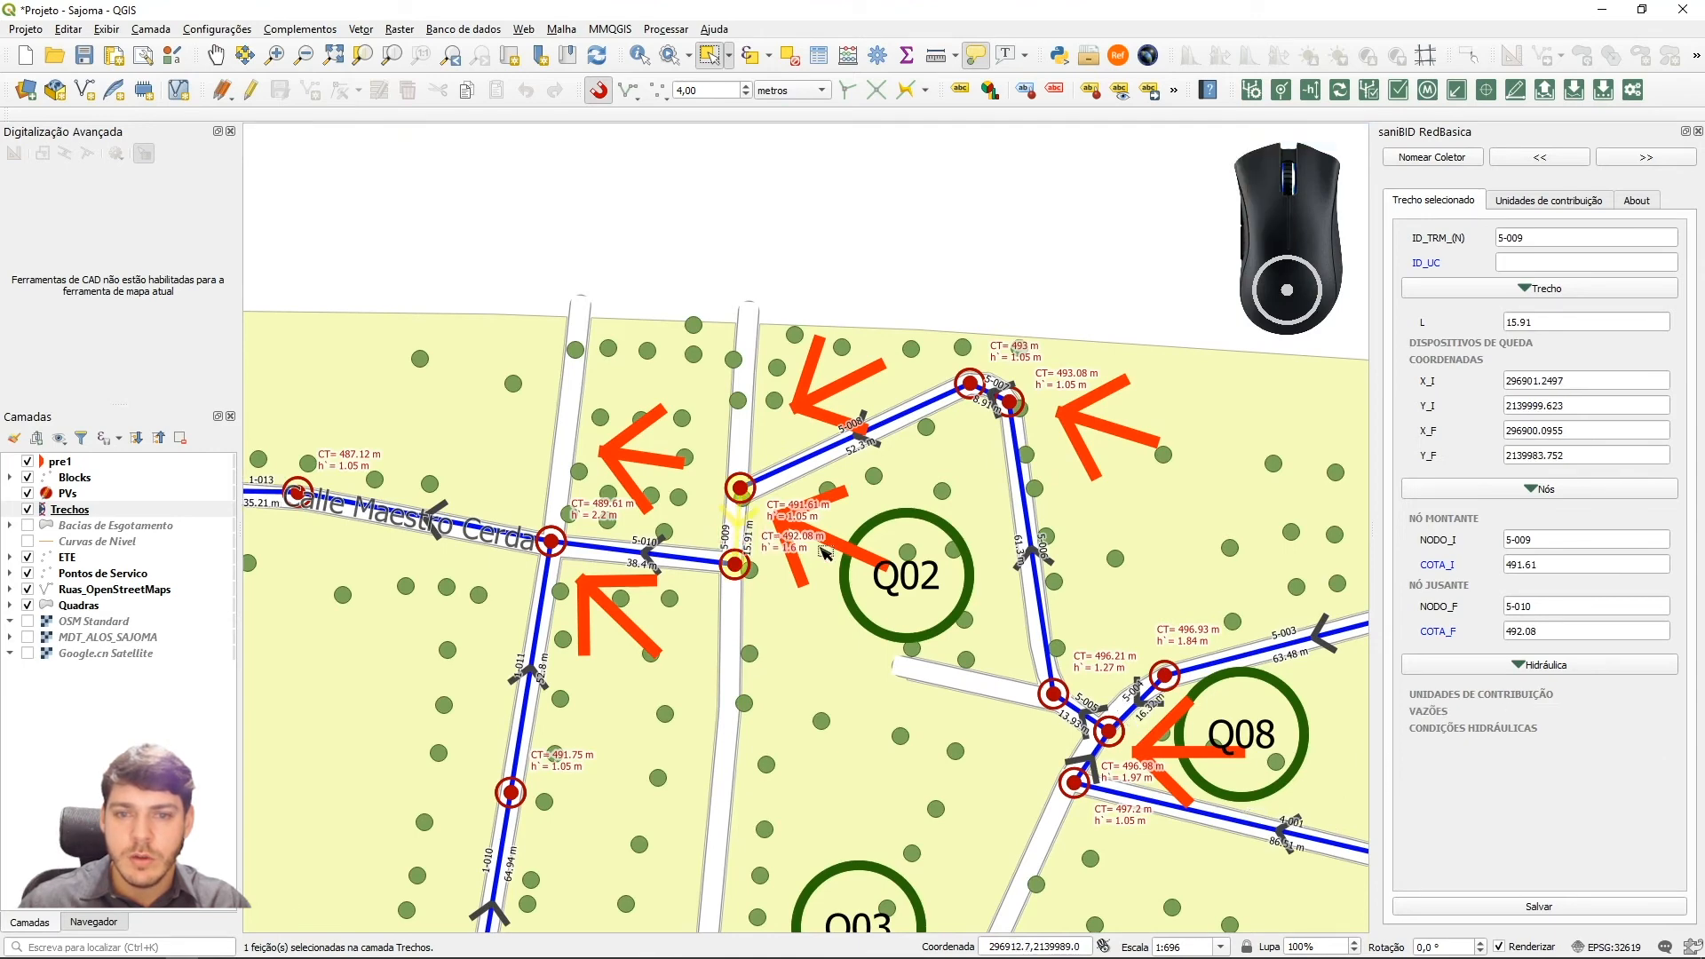
left_click(1518, 260)
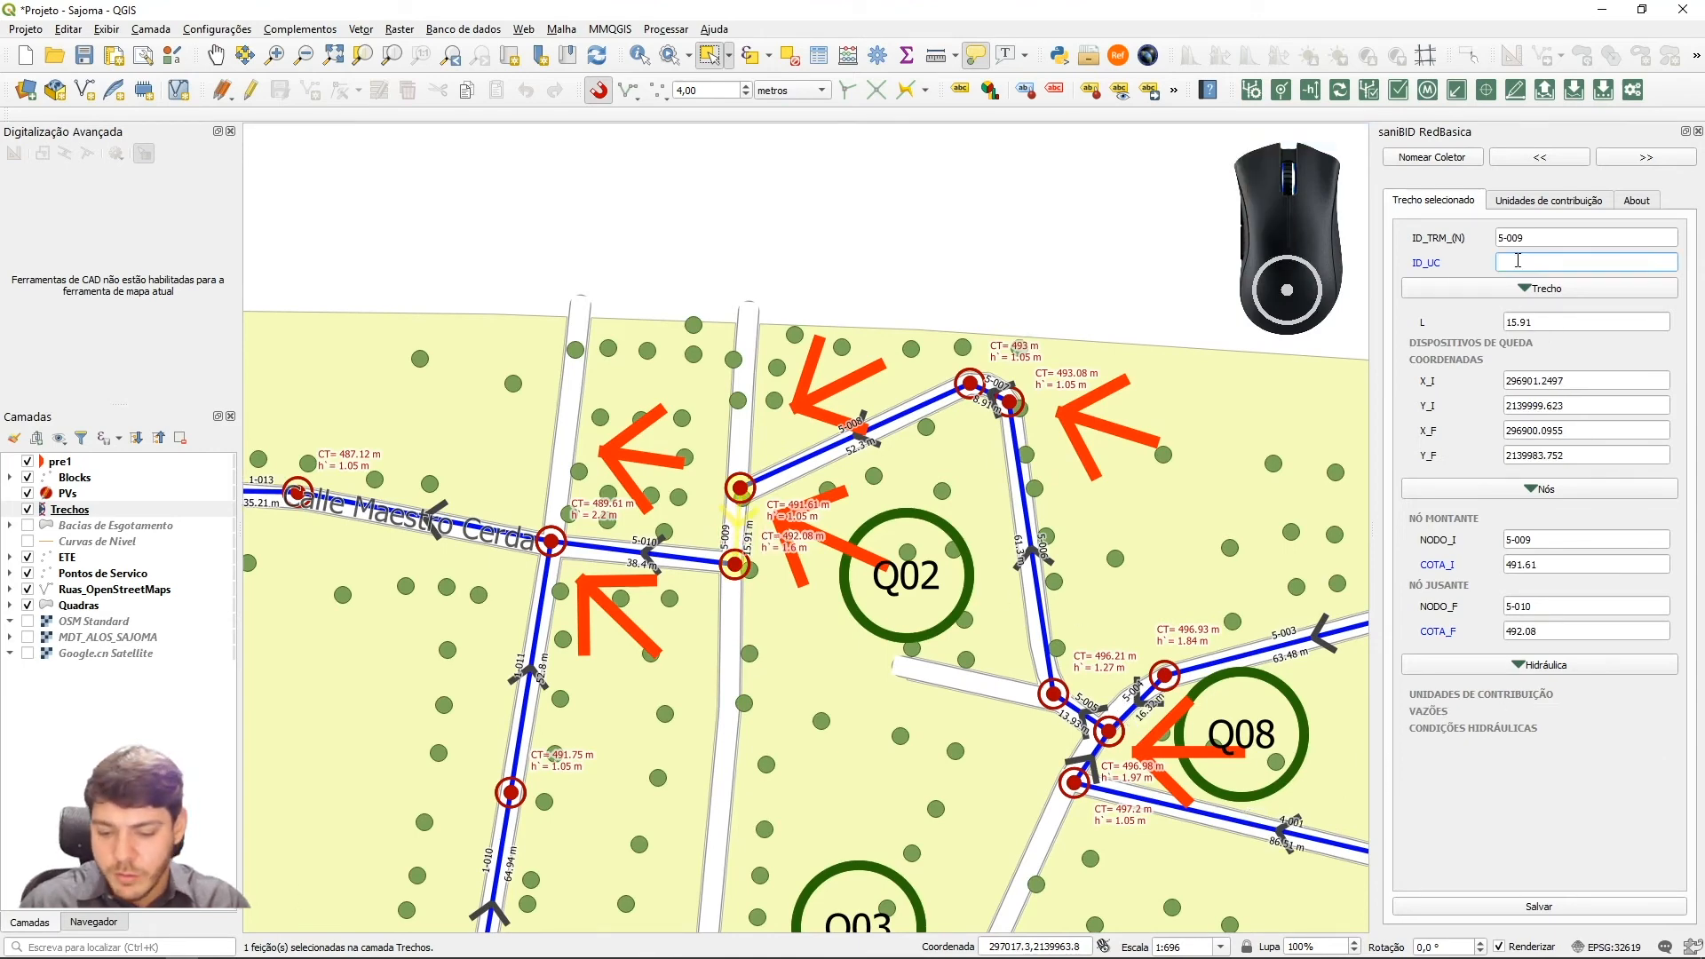
type("Q02")
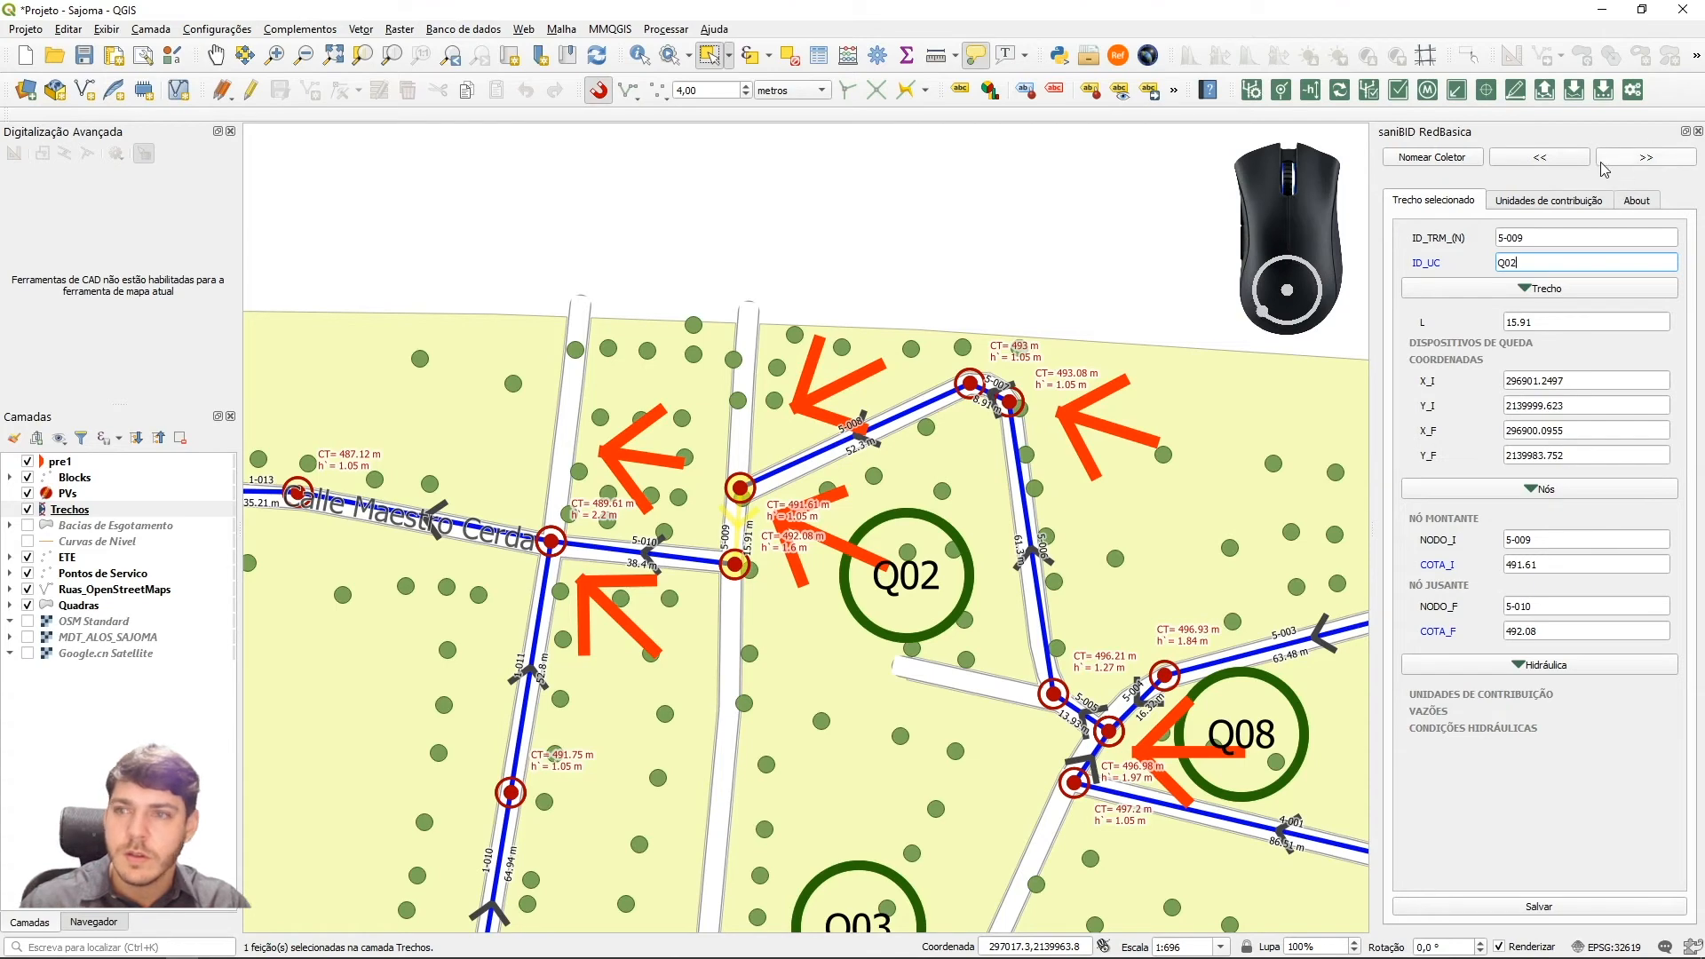
left_click(1634, 157)
scroll(726, 508, "down", 1)
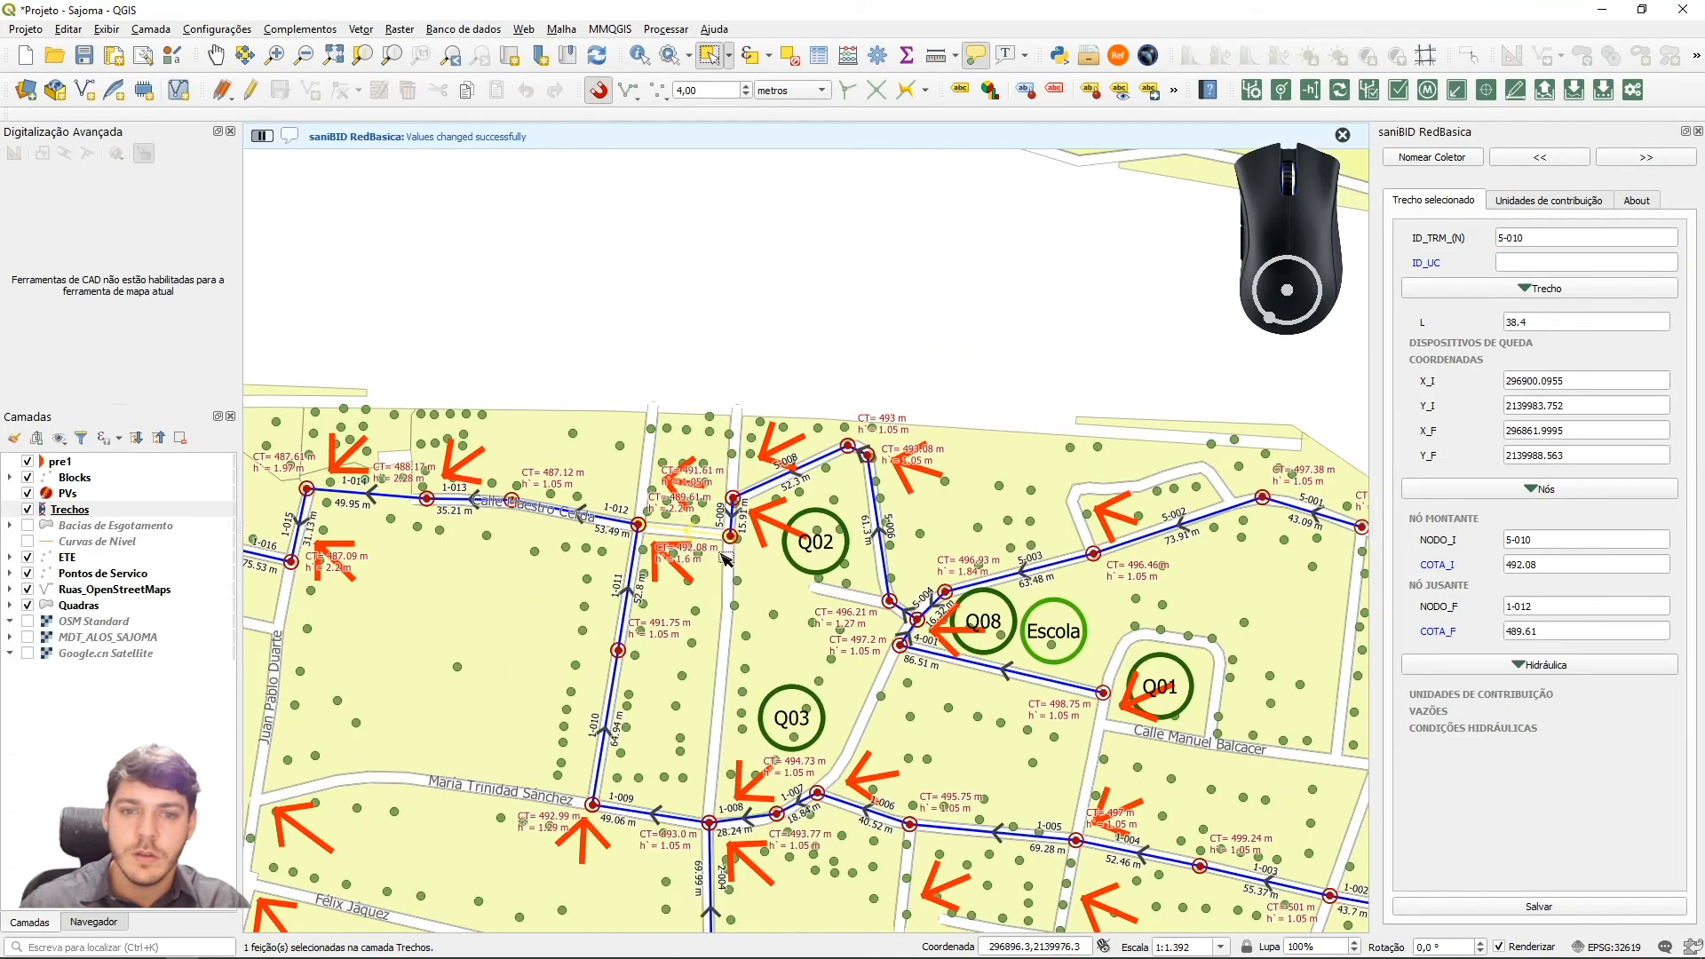
left_click(1545, 158)
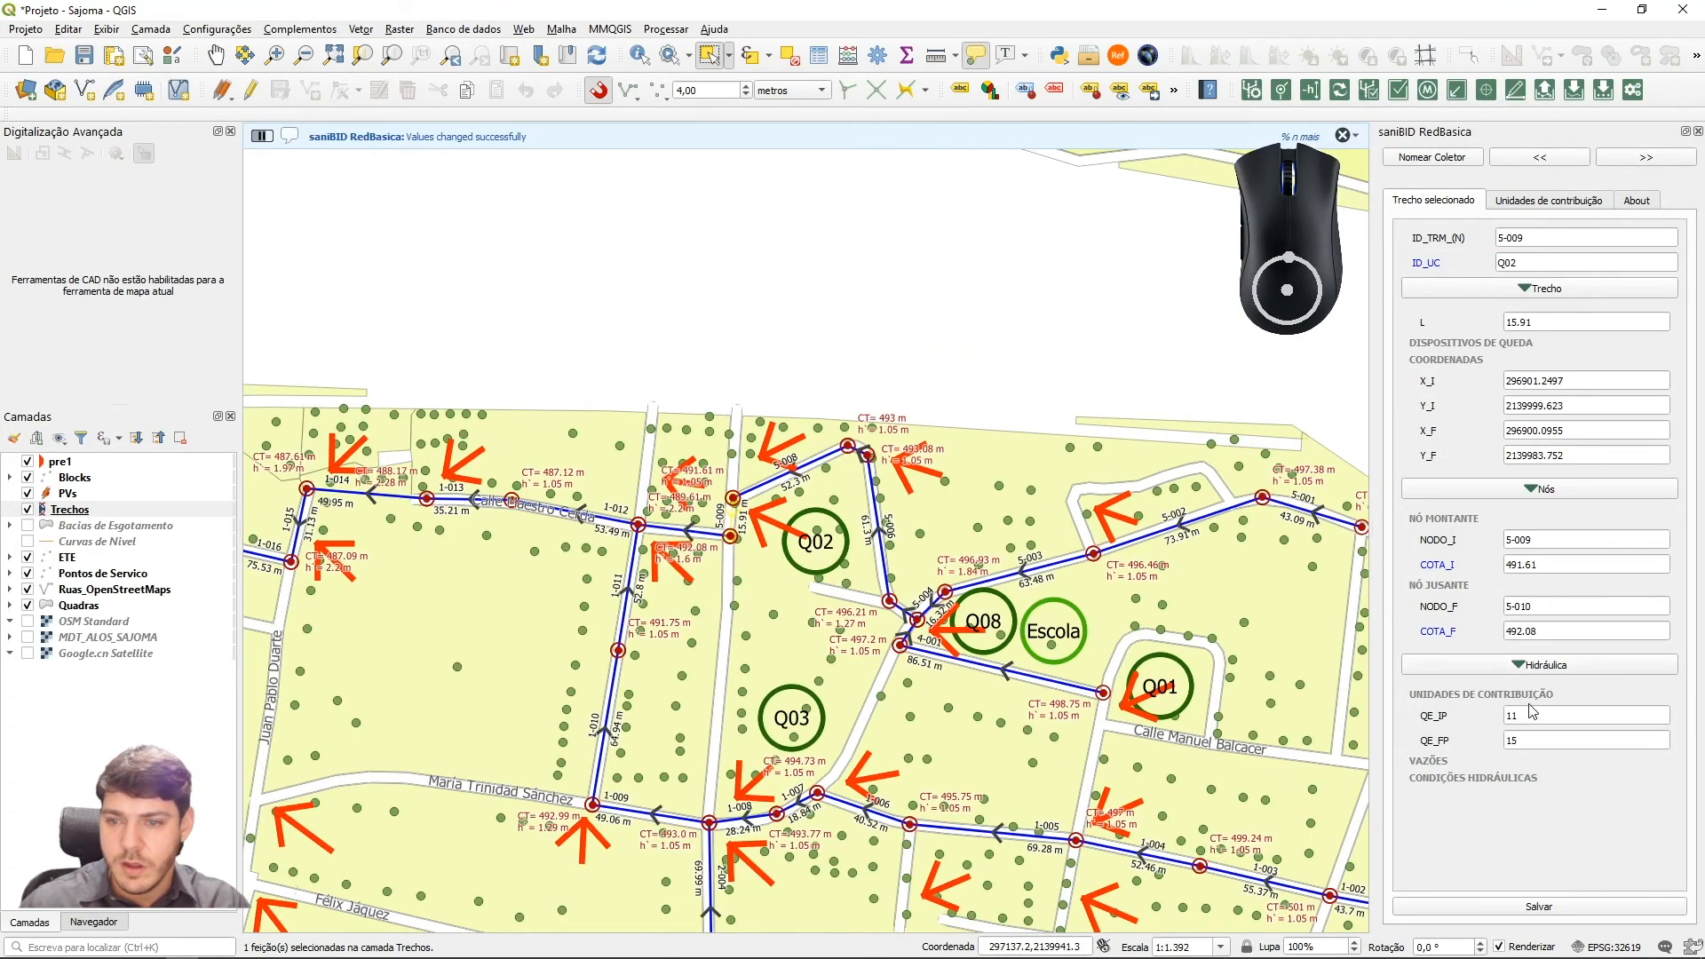
Clear the segment selection, refresh the contribution units list and widen the panel to check which segment each unit is assigned to
left_click_drag(974, 703, 929, 609)
left_click(937, 601)
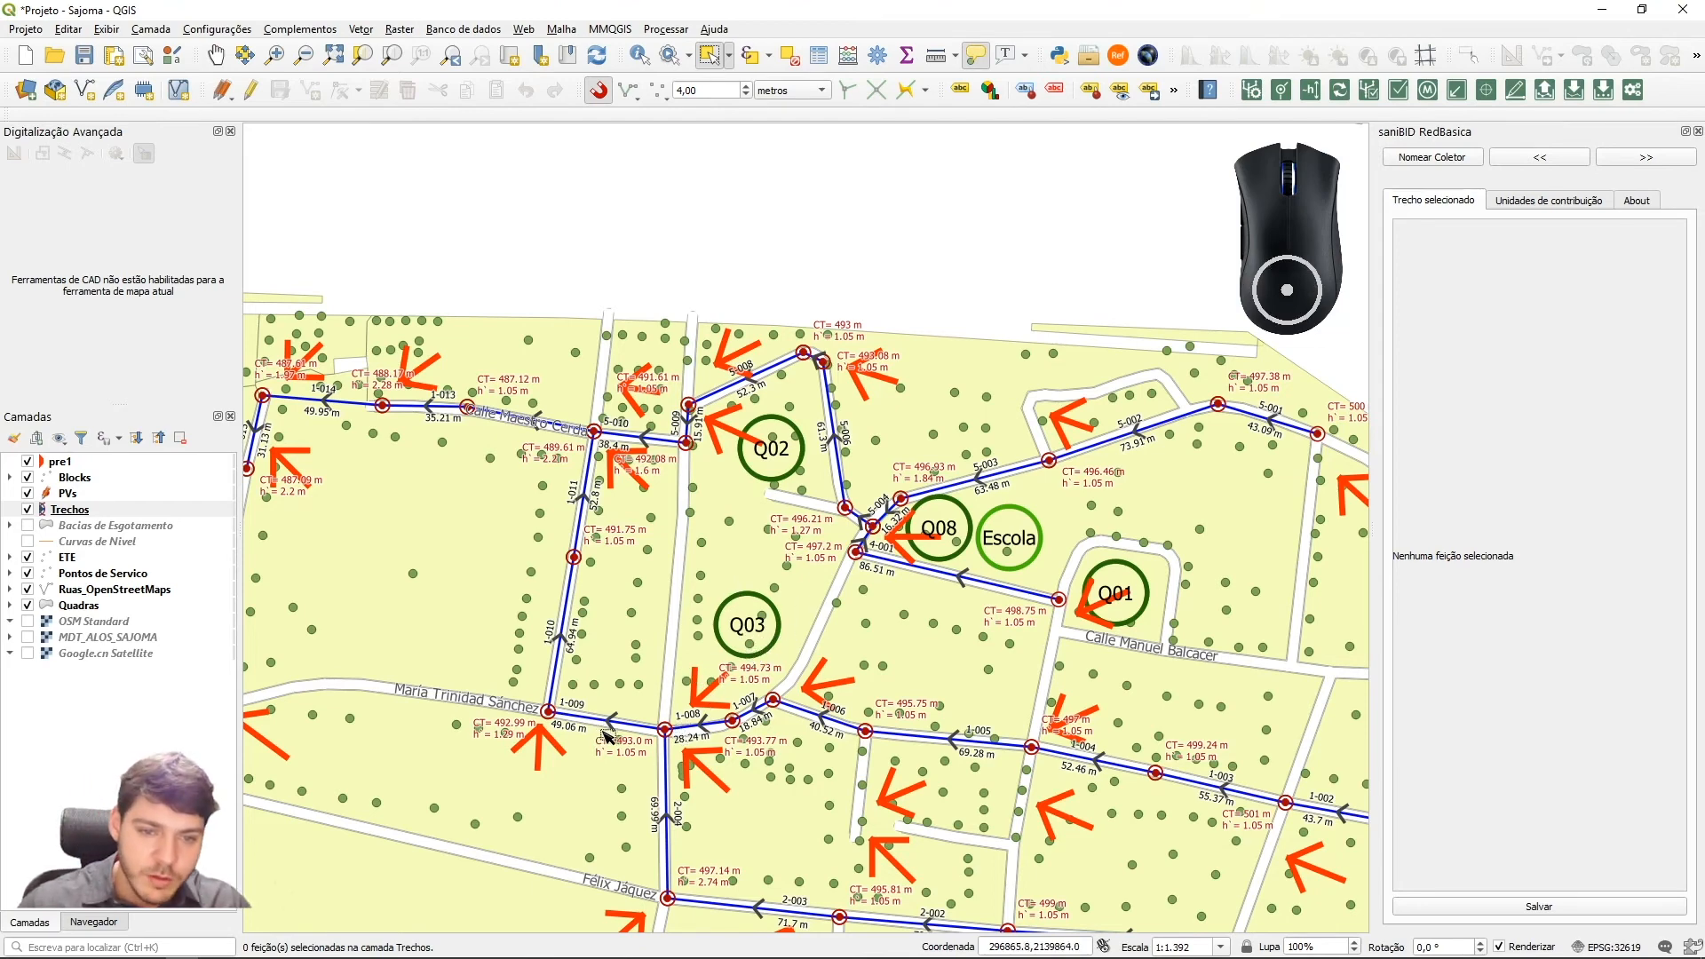
scroll(608, 736, "up", 1)
scroll(629, 727, "down", 1)
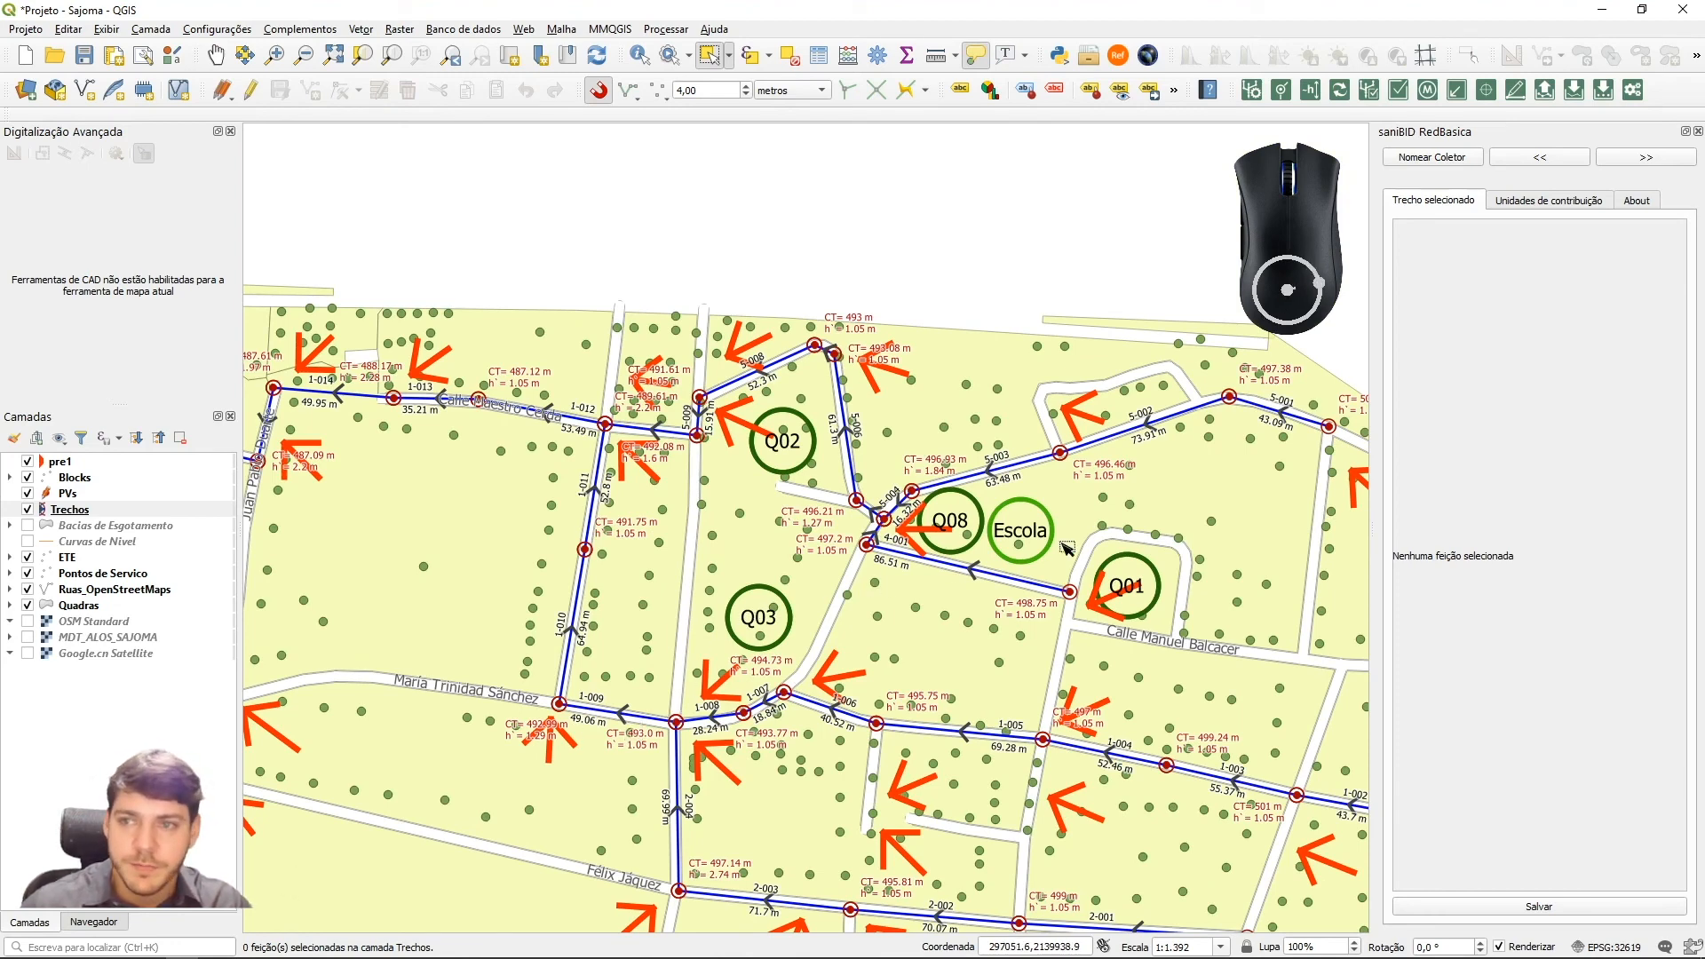
left_click(1535, 202)
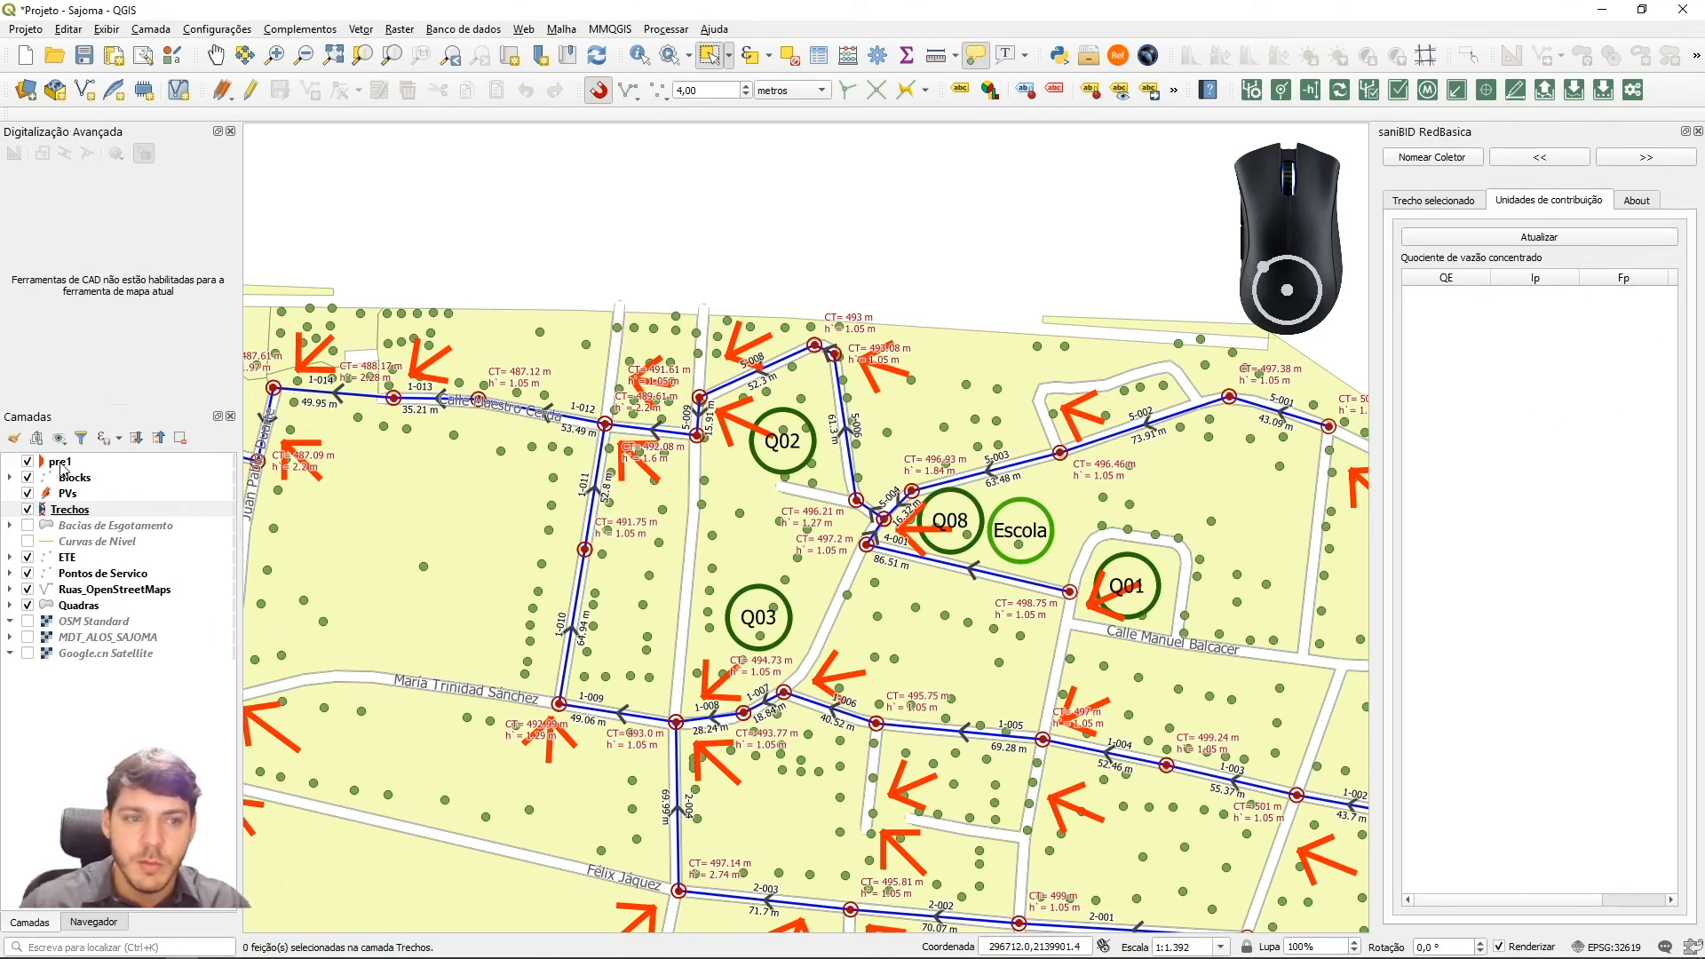
left_click(1547, 242)
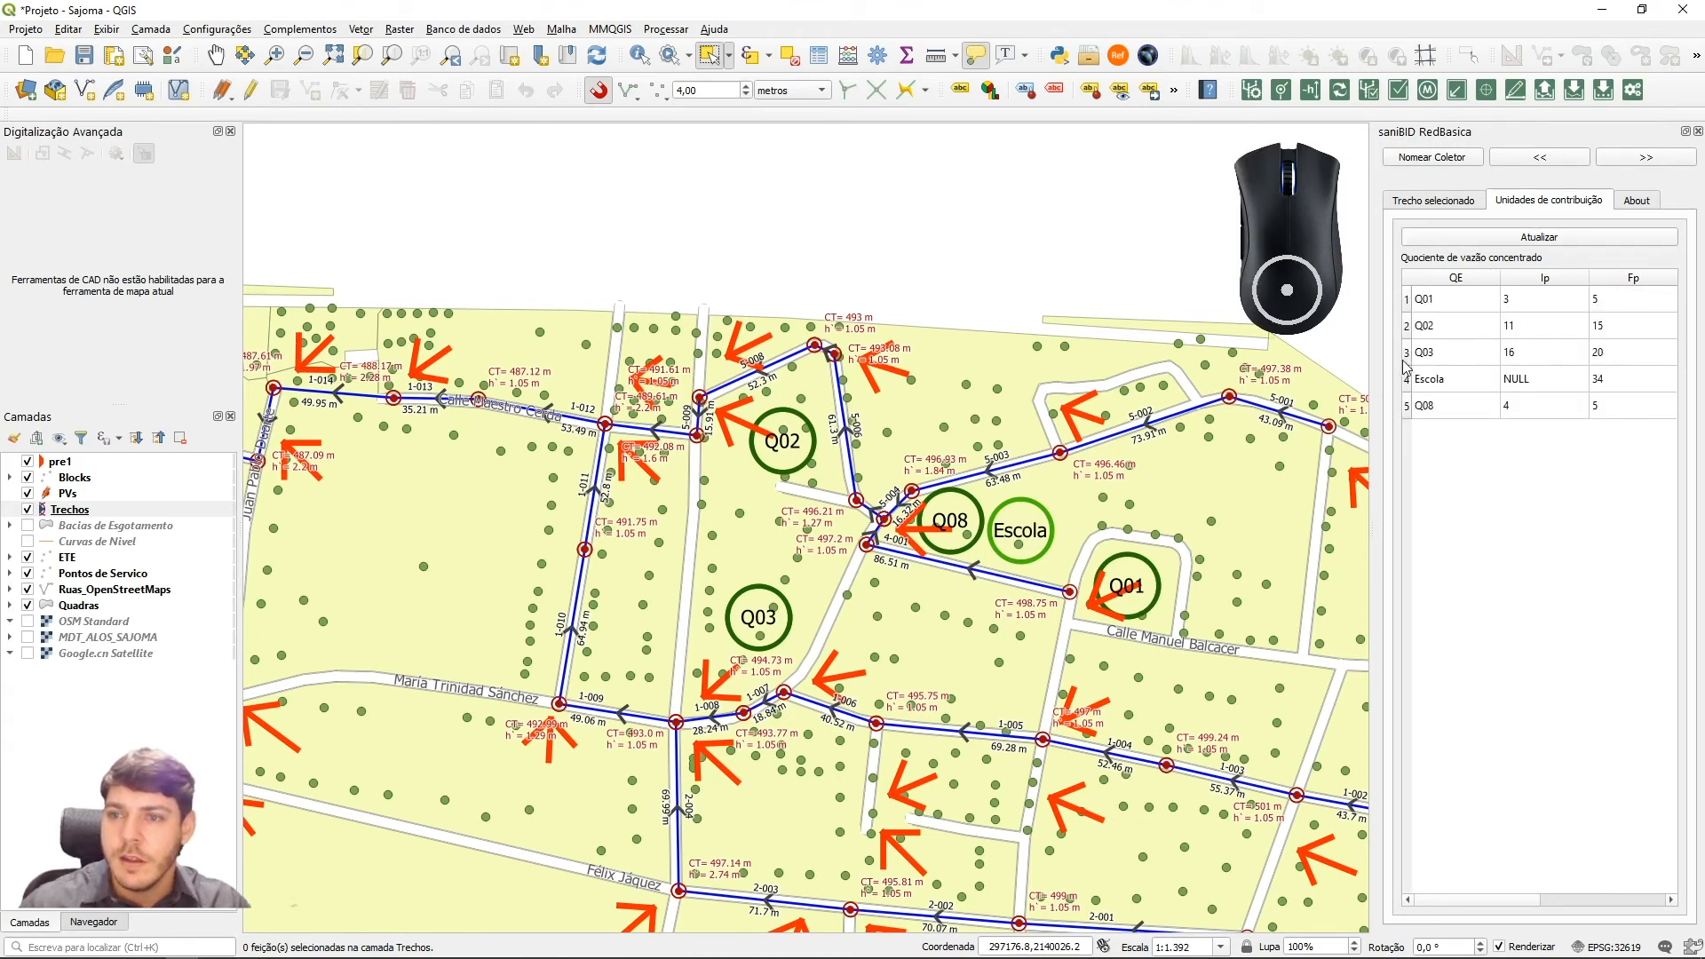
left_click_drag(1370, 363, 1301, 376)
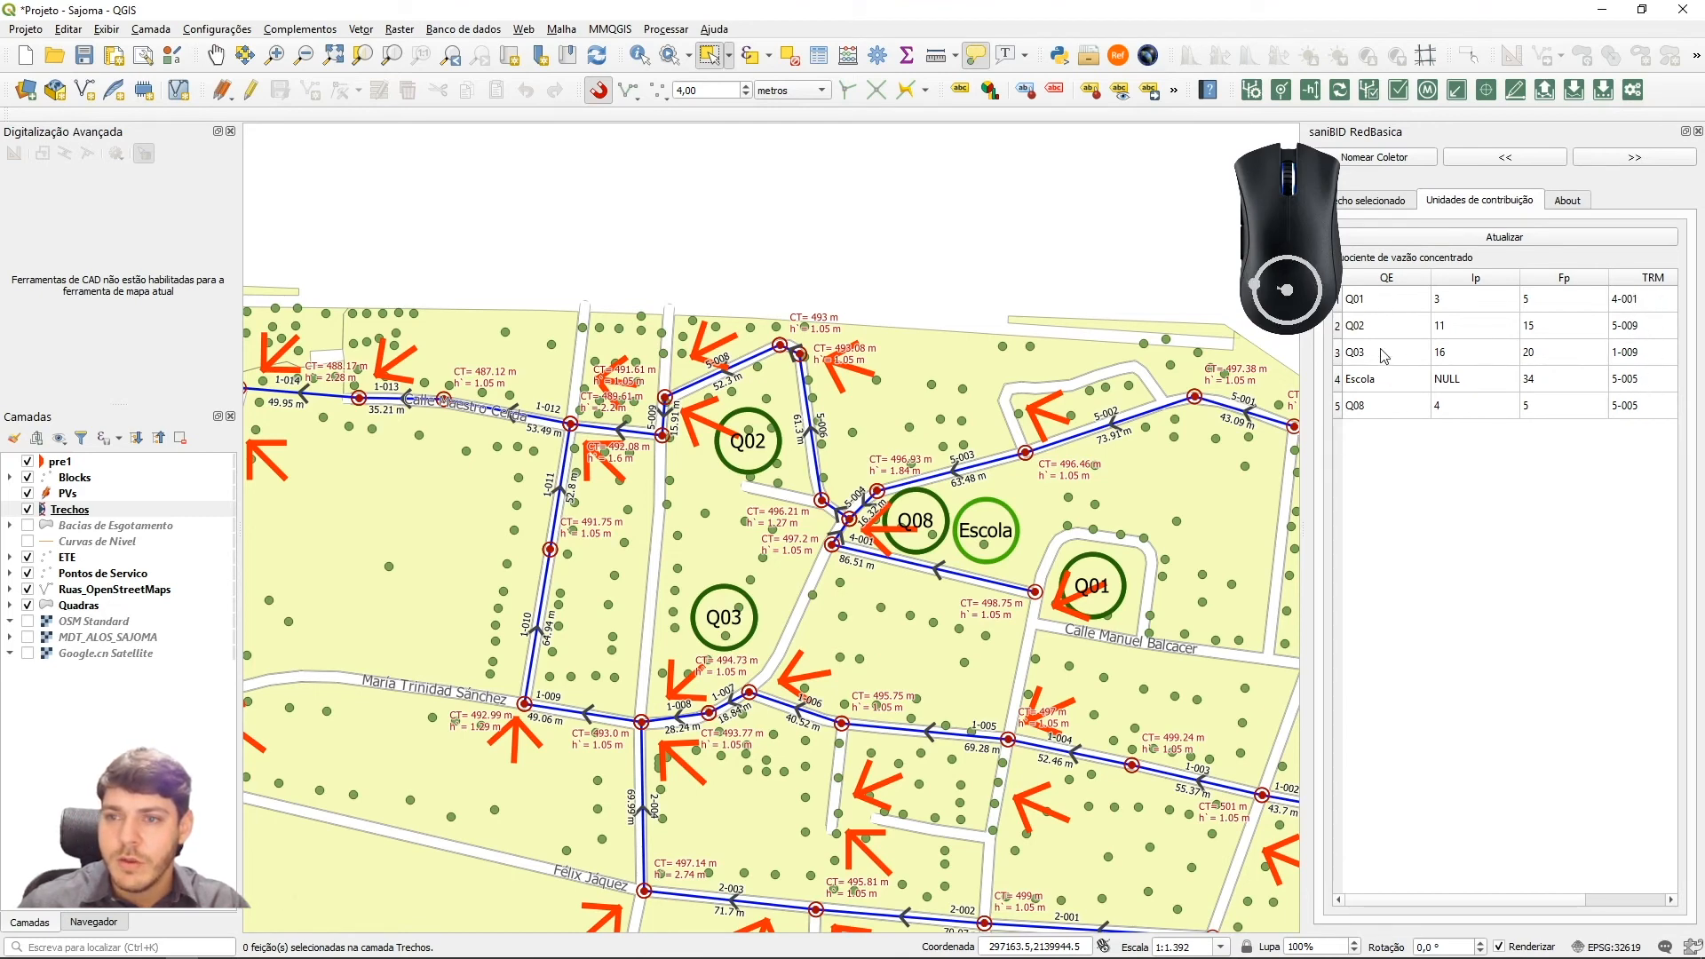
left_click_drag(1303, 355, 1321, 364)
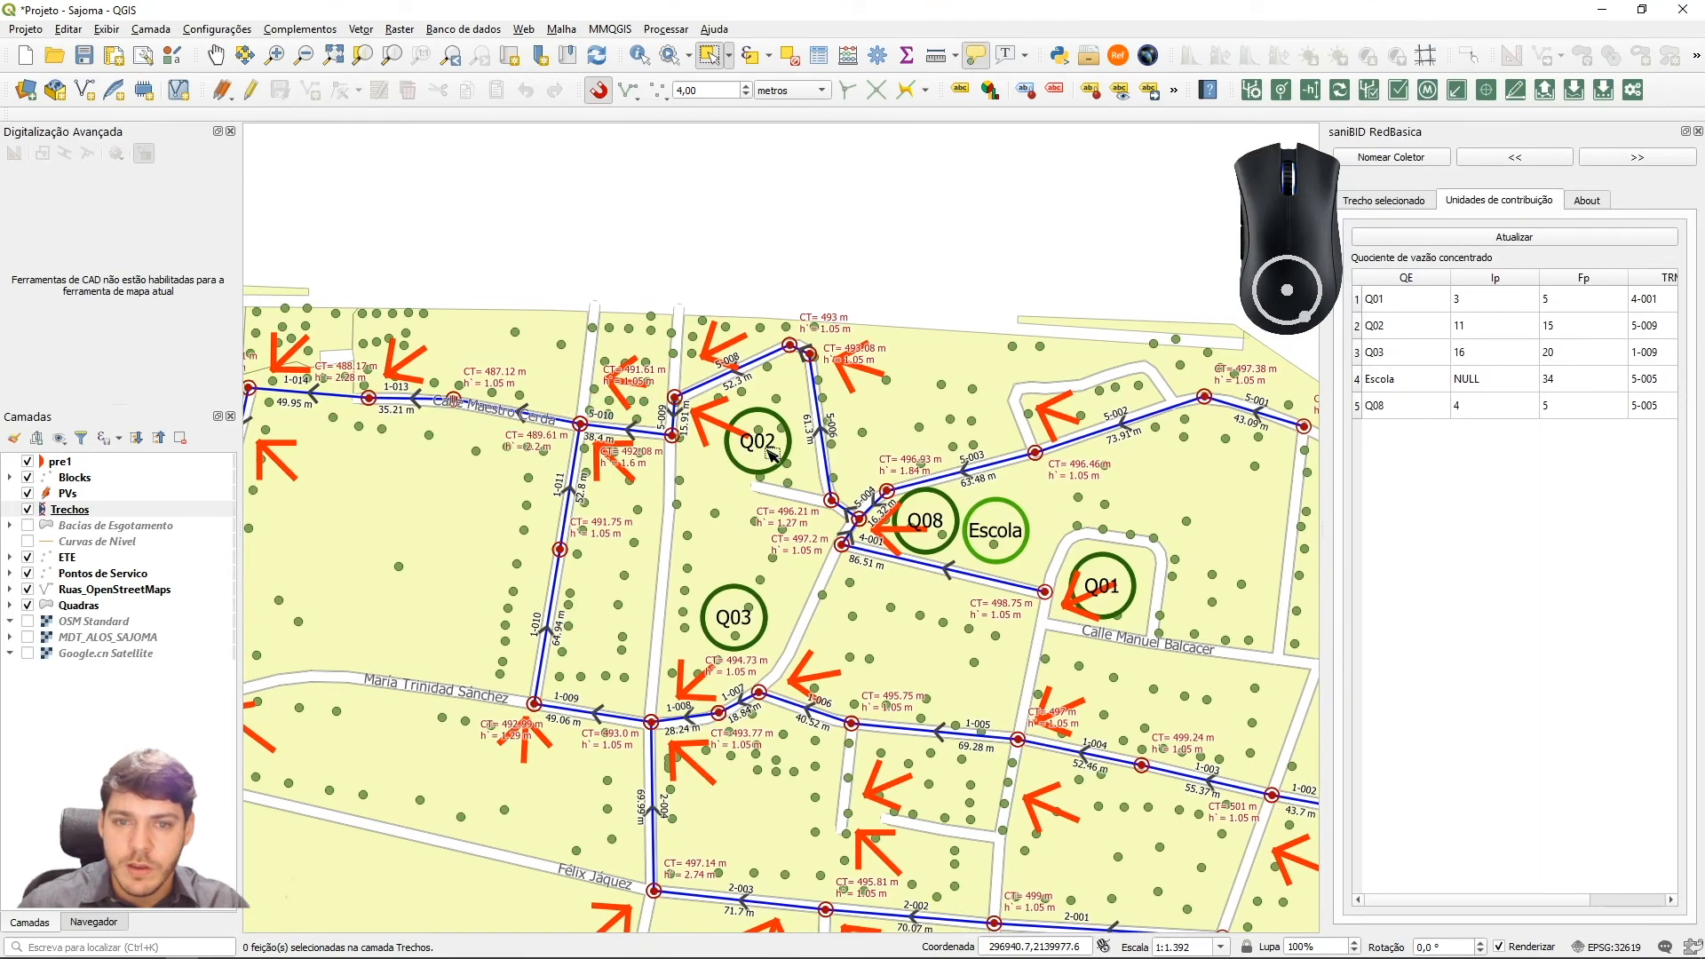
Save Q02 as the ID_UC of Trechos segment 5-010 as well and refresh the contribution units list to check the duplicate assignment
left_click(76, 510)
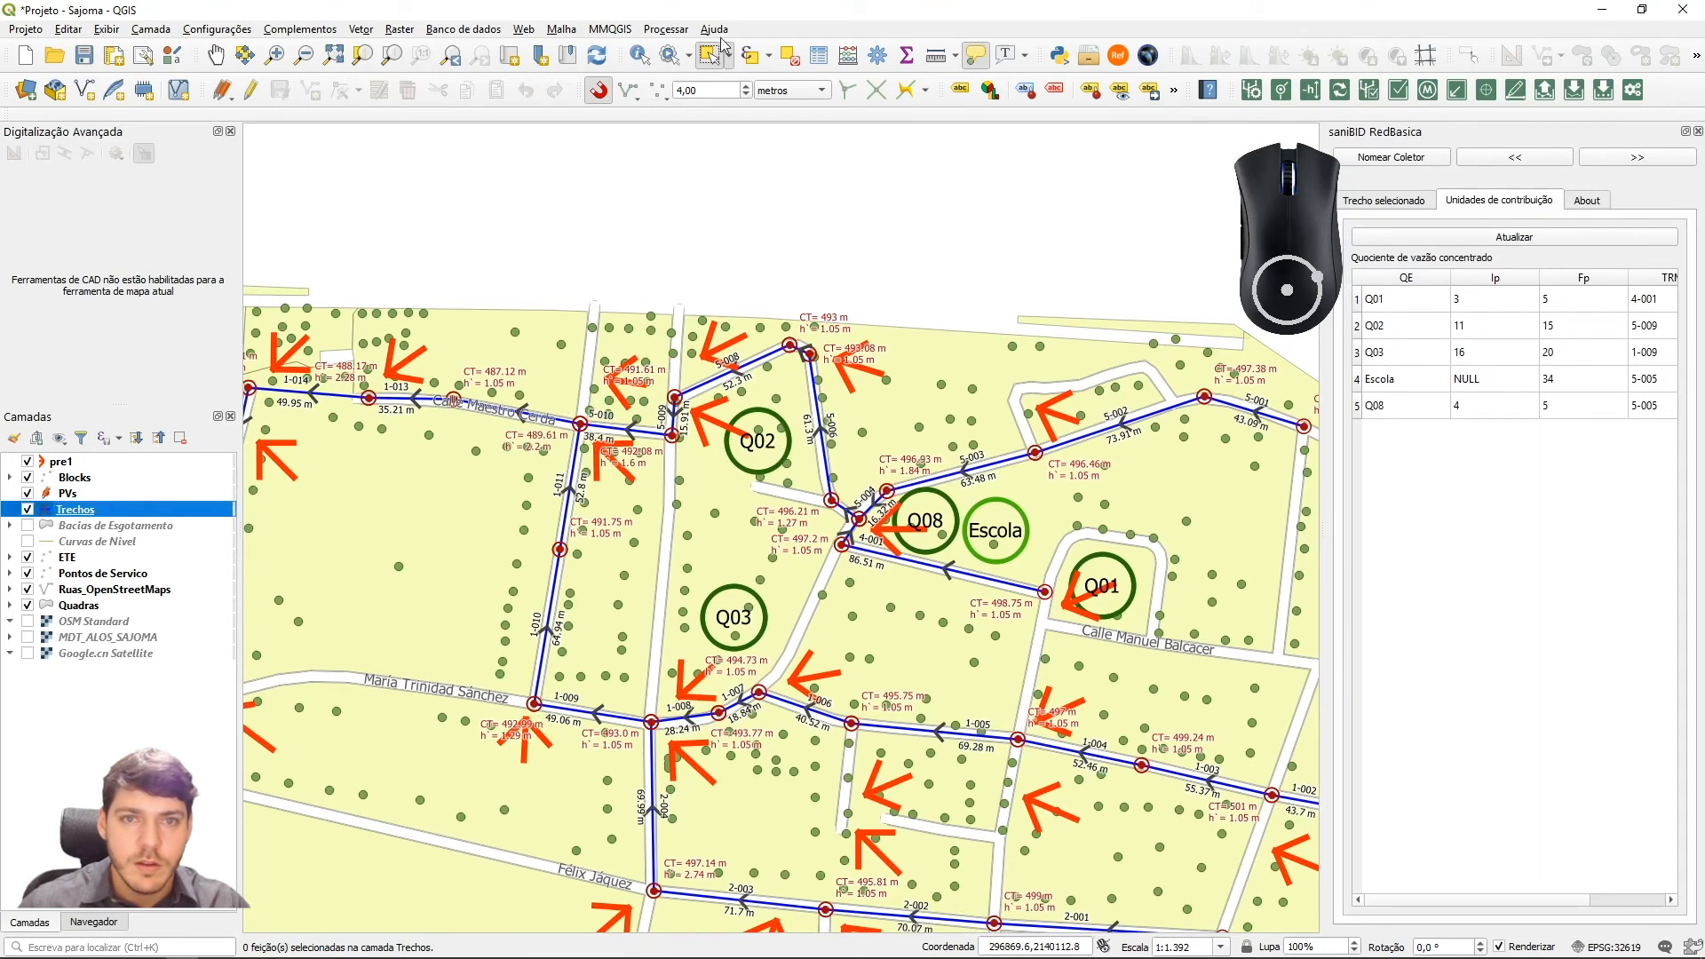
left_click(633, 450)
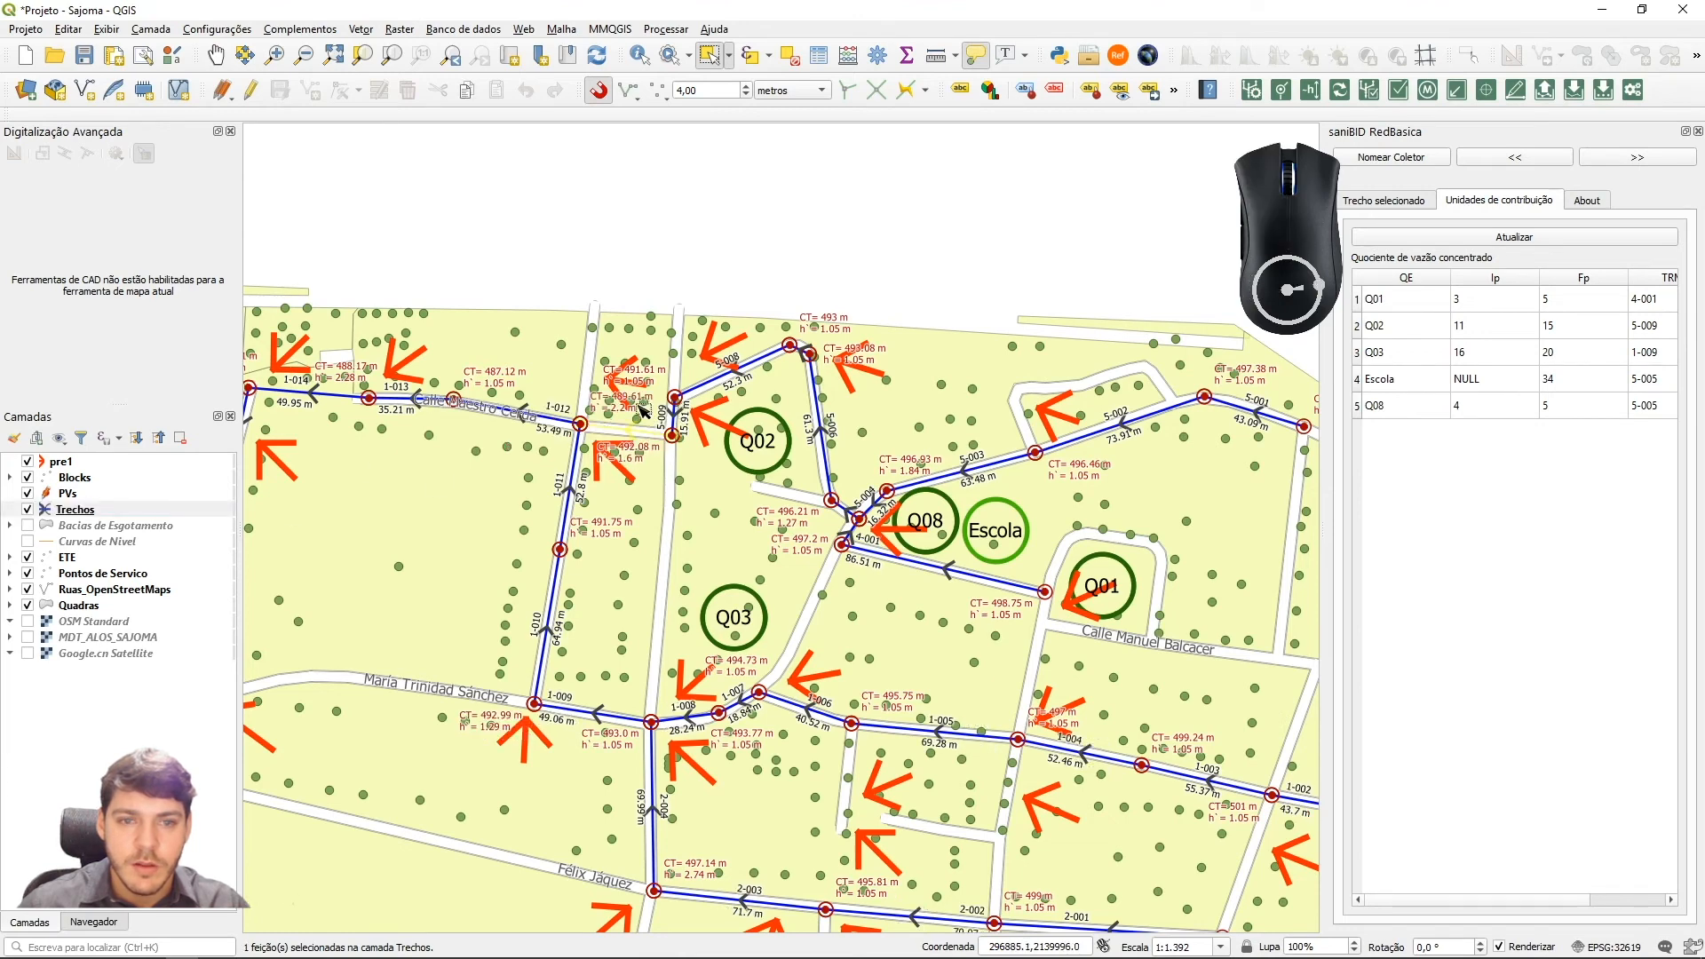
left_click(1363, 202)
left_click(1495, 264)
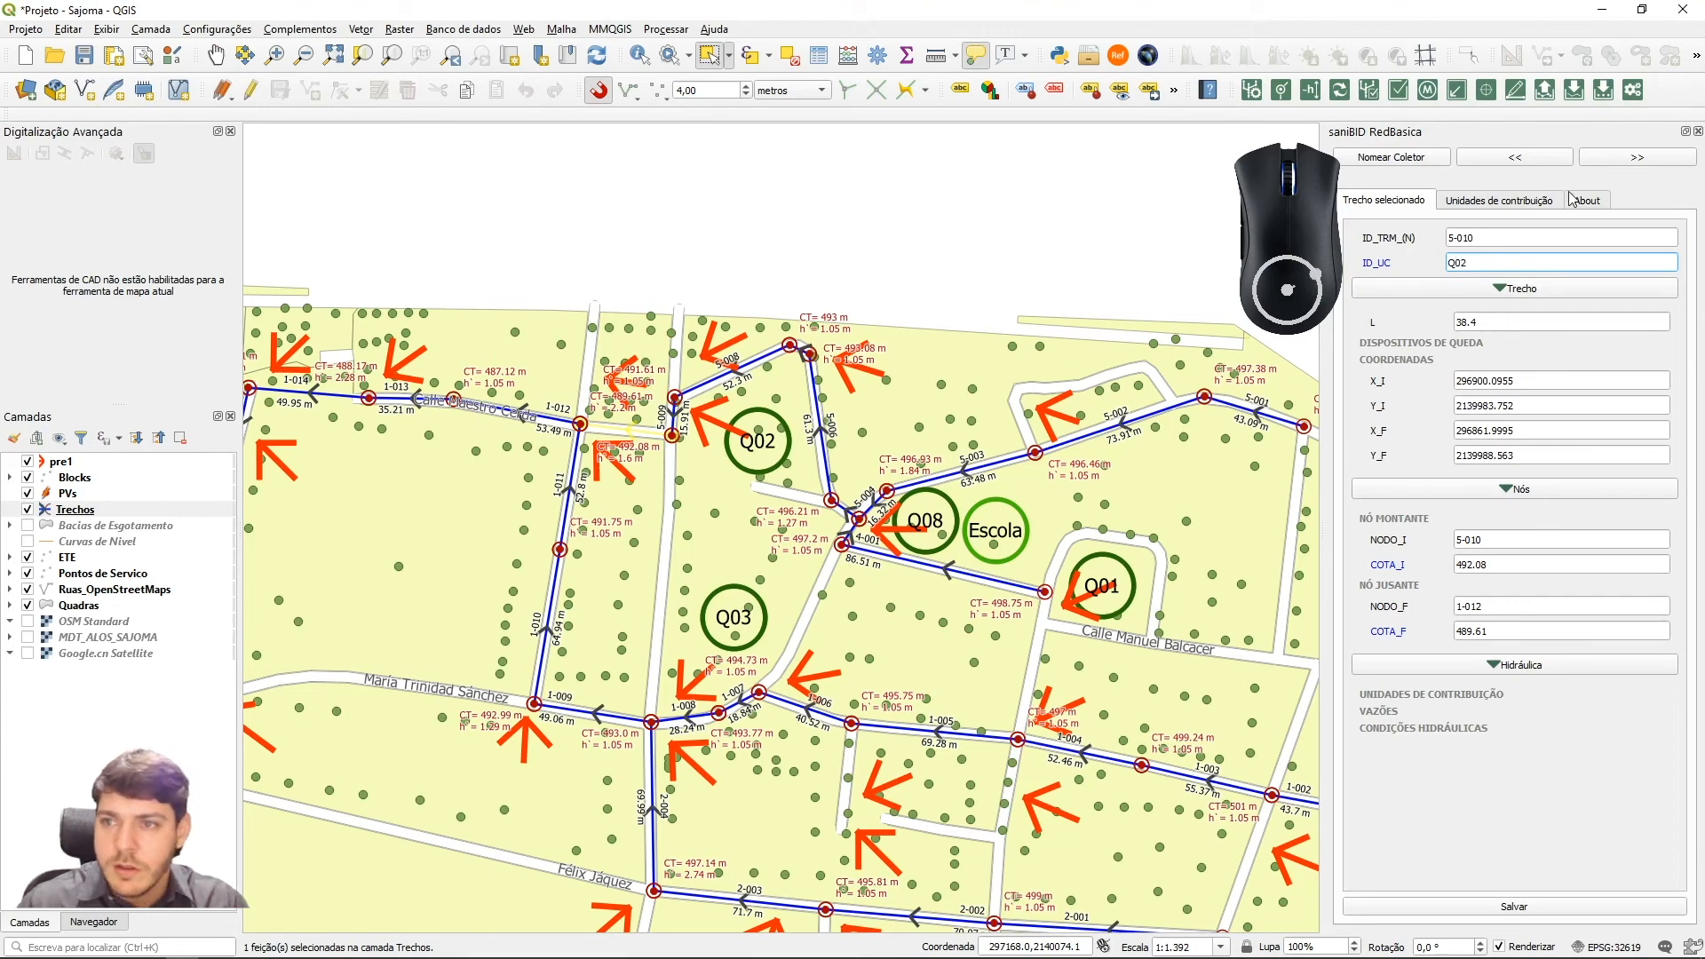
left_click(1628, 161)
left_click(1504, 200)
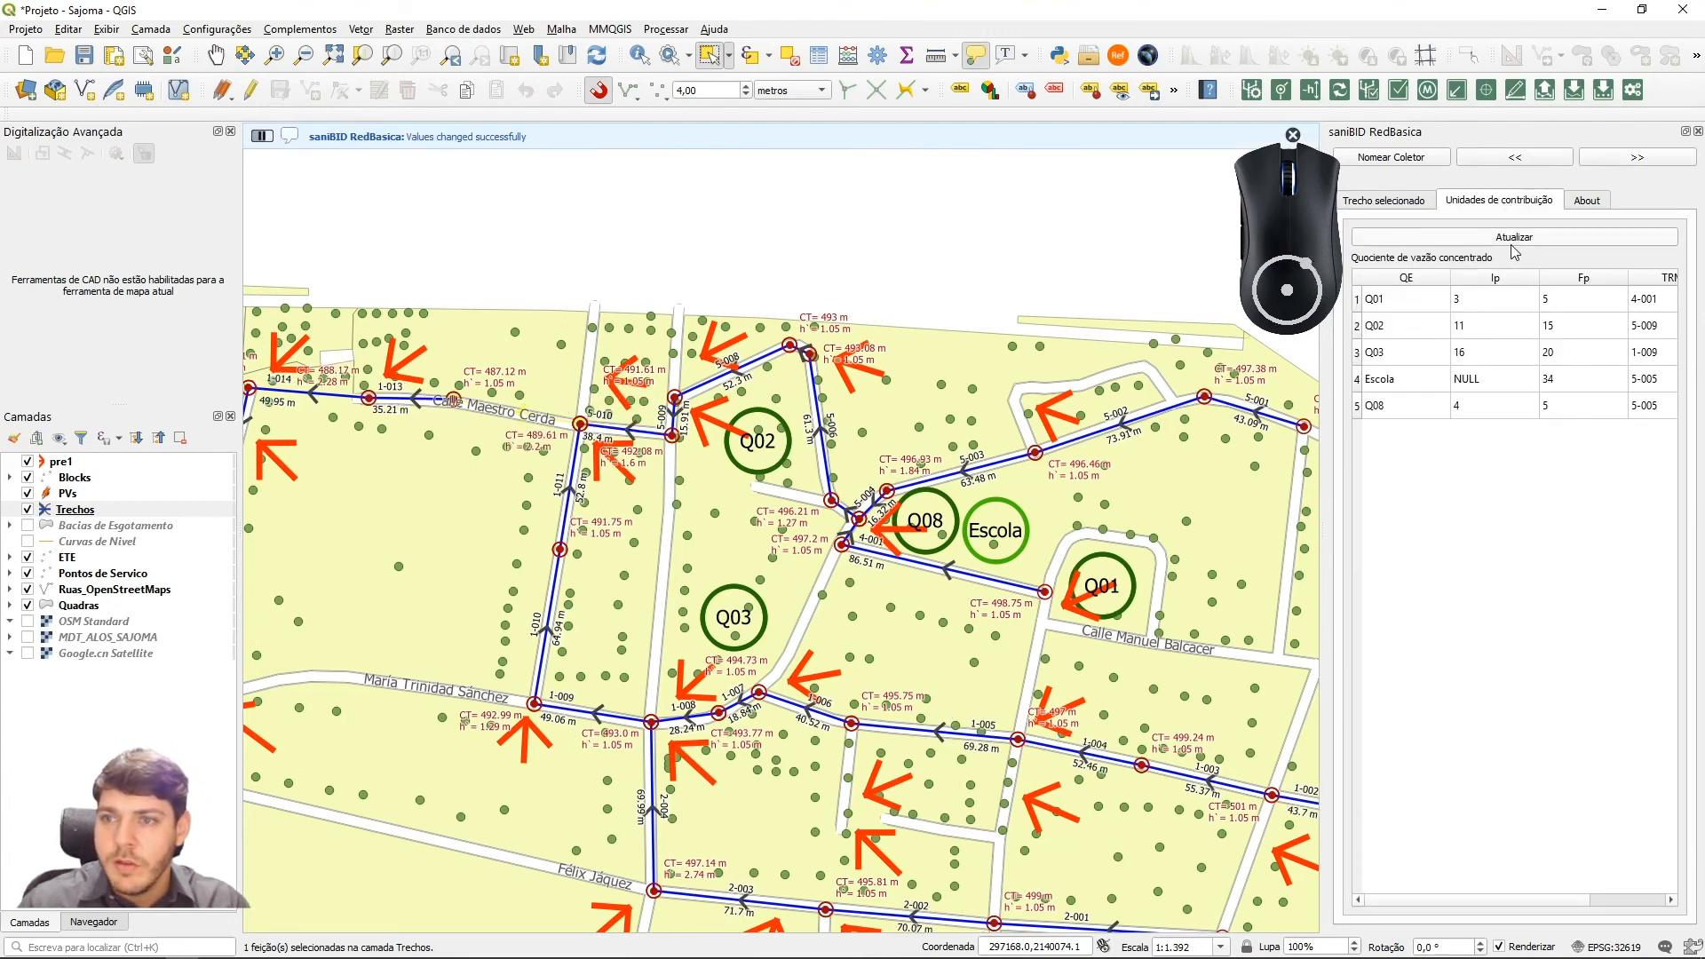
left_click(1519, 238)
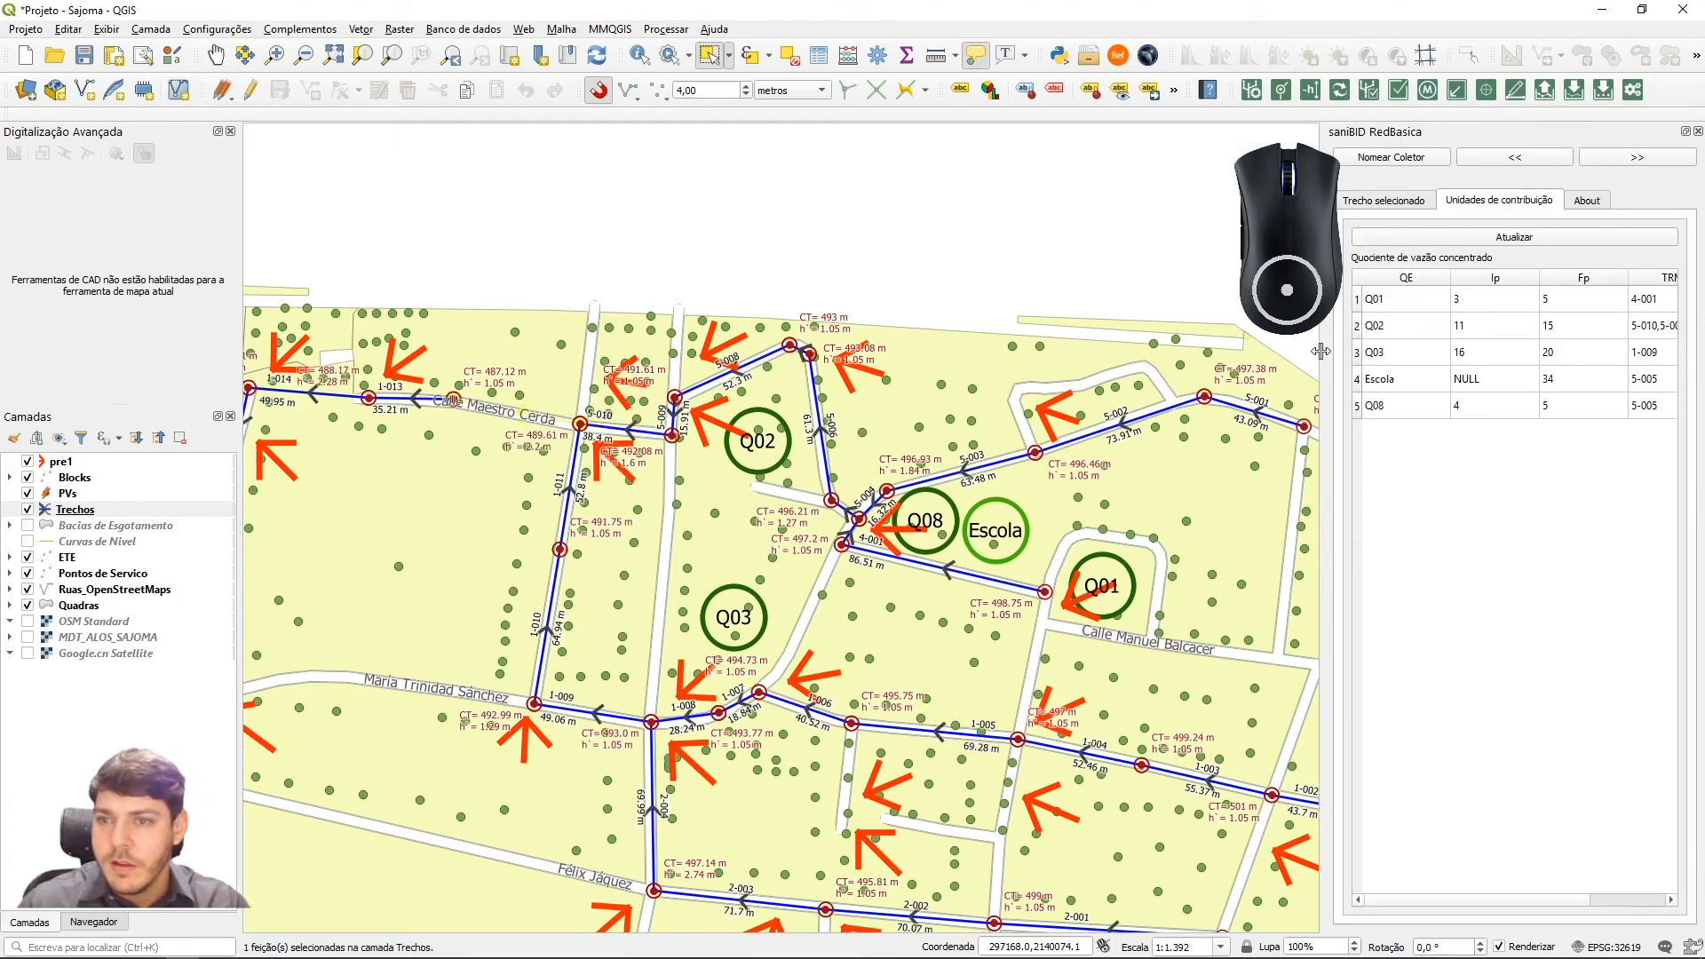
left_click_drag(1322, 352, 1303, 352)
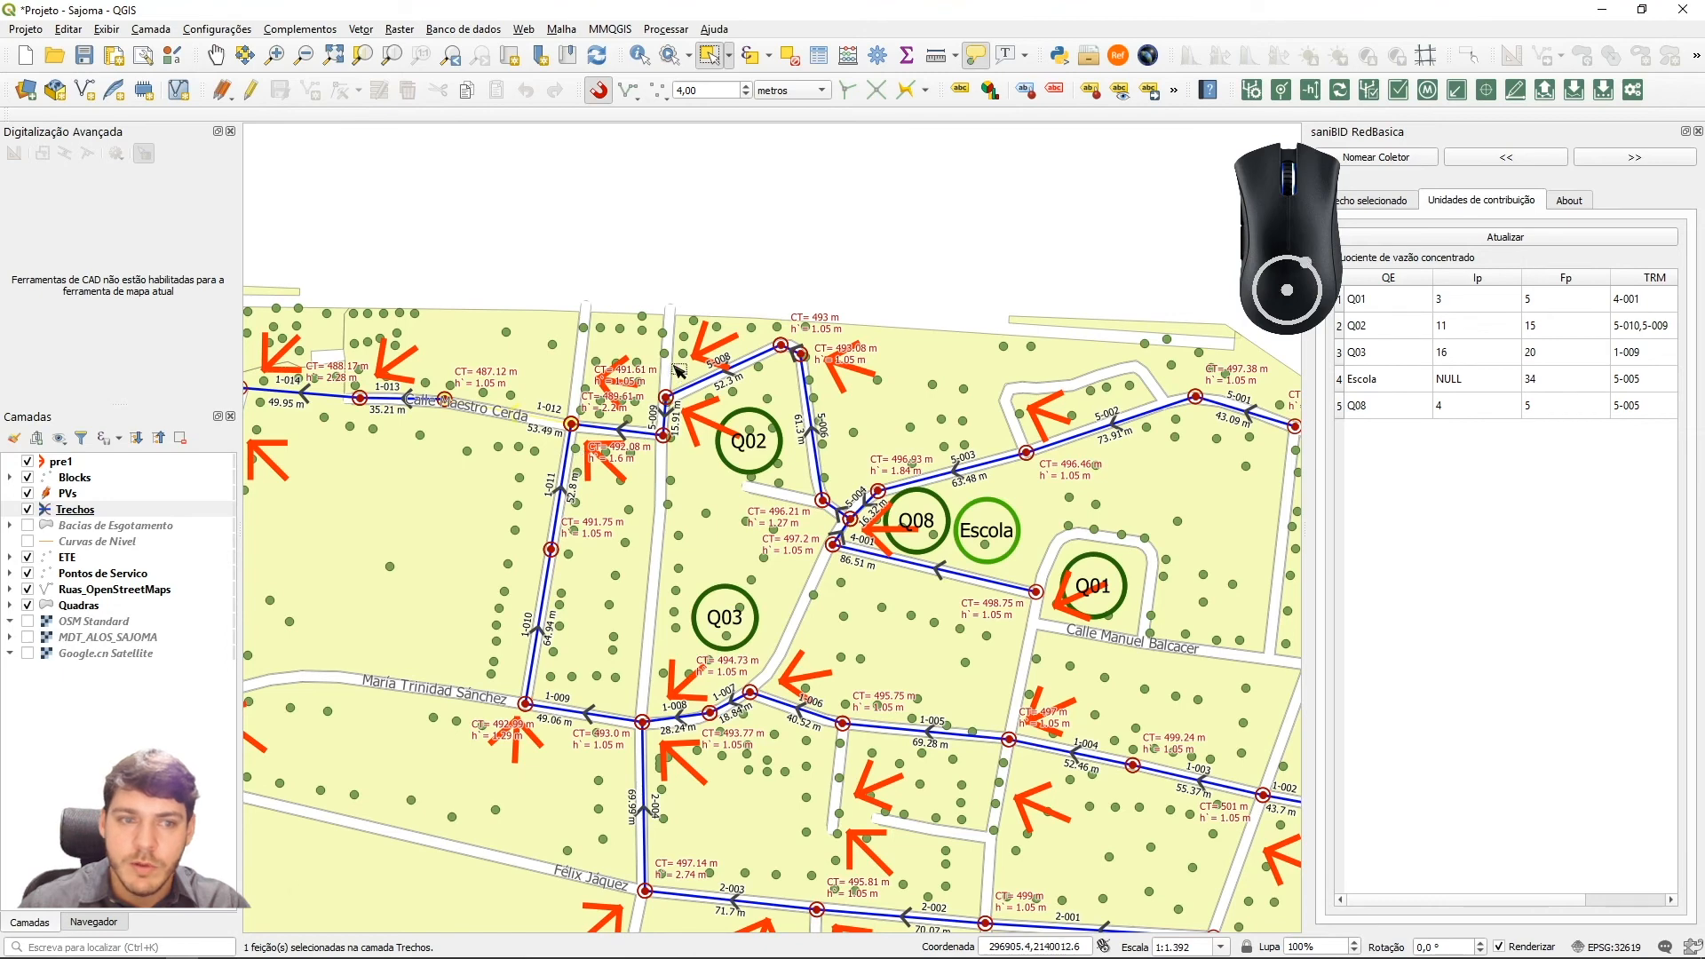
Clear the ID_UC of segment 5-010, save it, check the contribution units list and deselect the segment
left_click(76, 510)
left_click_drag(608, 447, 636, 407)
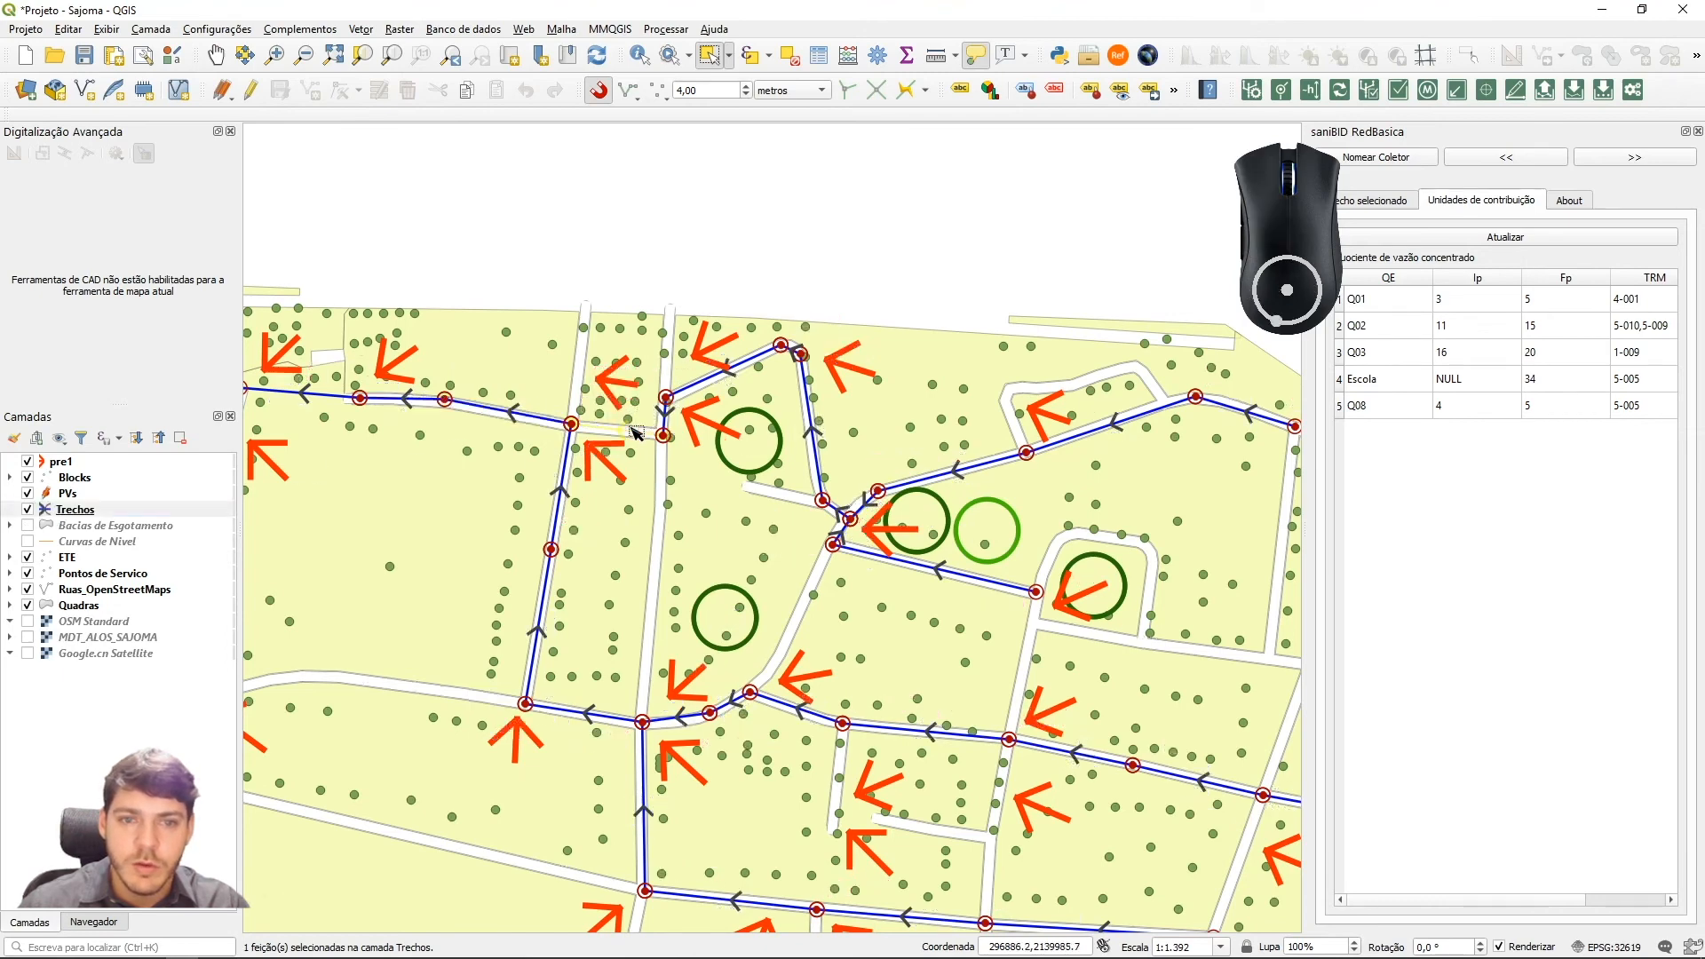
left_click(1391, 201)
left_click(1488, 260)
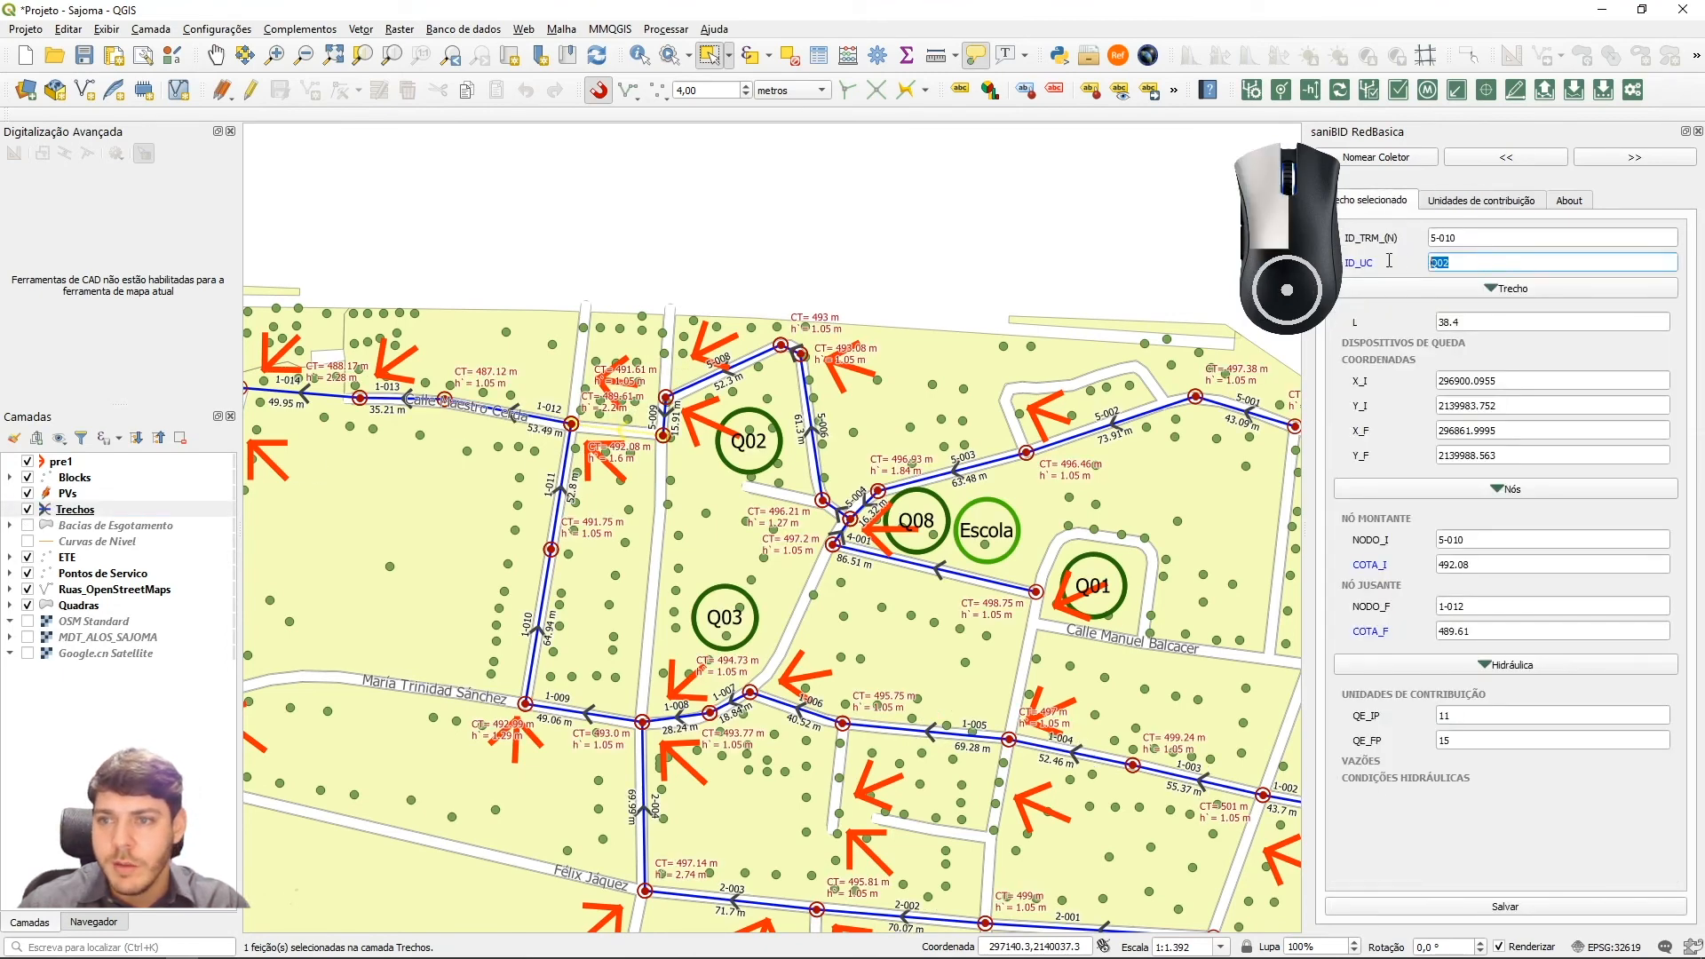
key("BackSpace")
key("BackSpace")
key("BackSpace")
left_click(1504, 907)
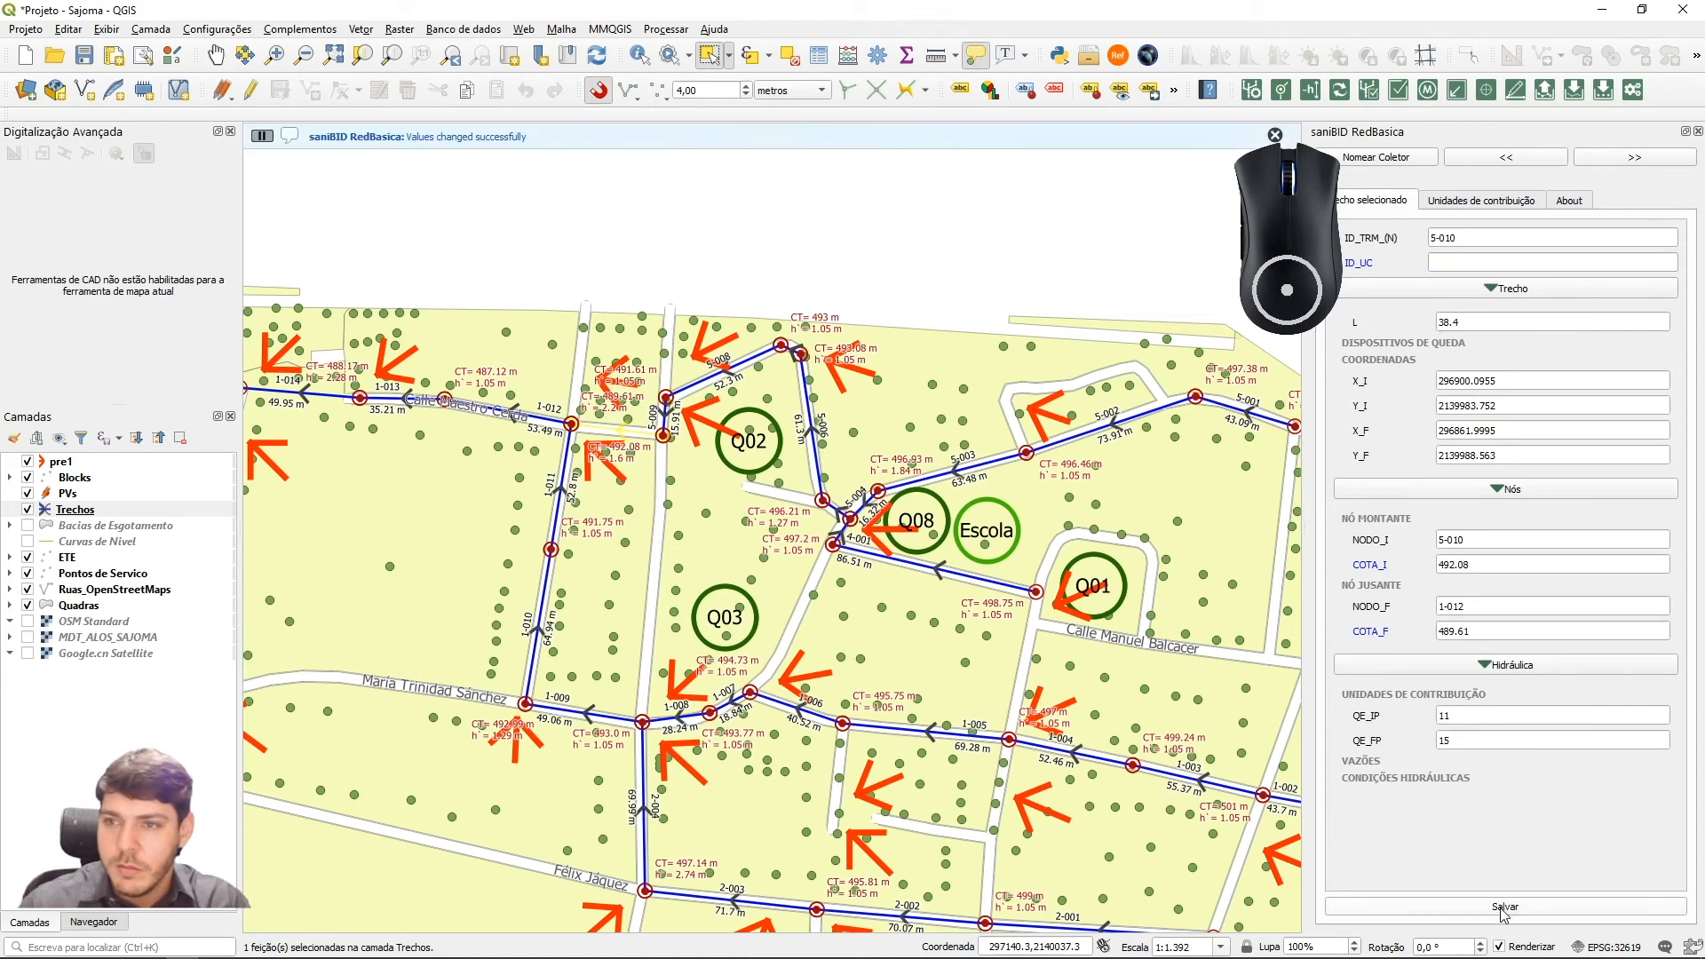
left_click(1474, 203)
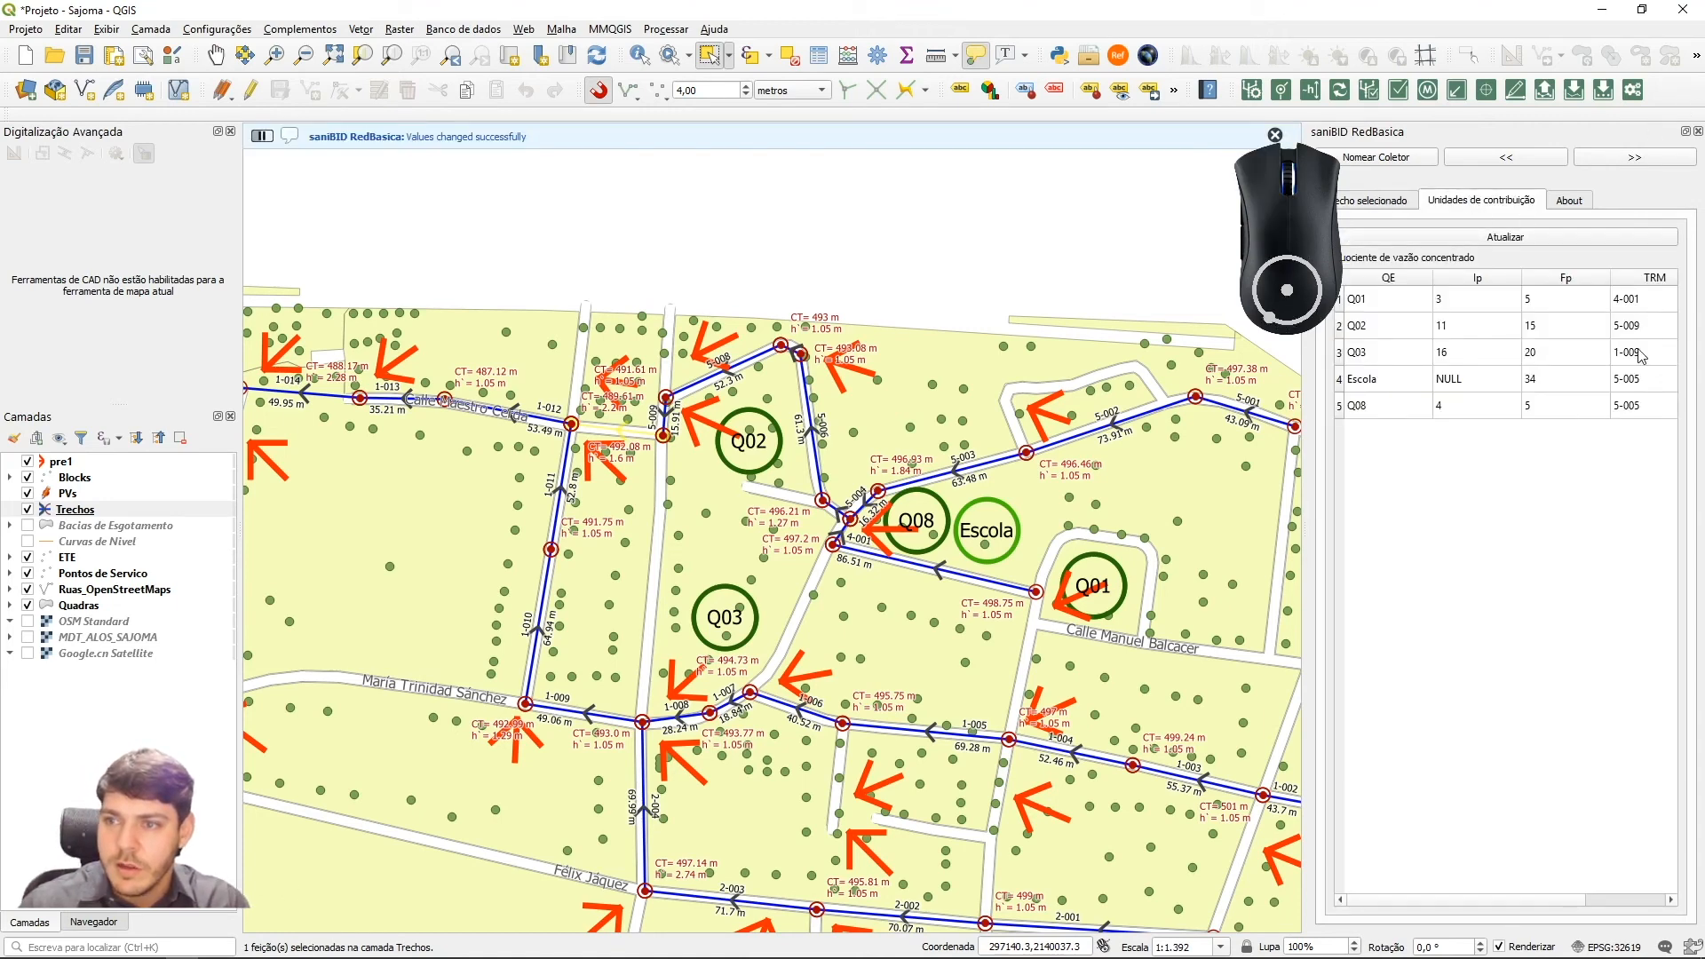
left_click(632, 469)
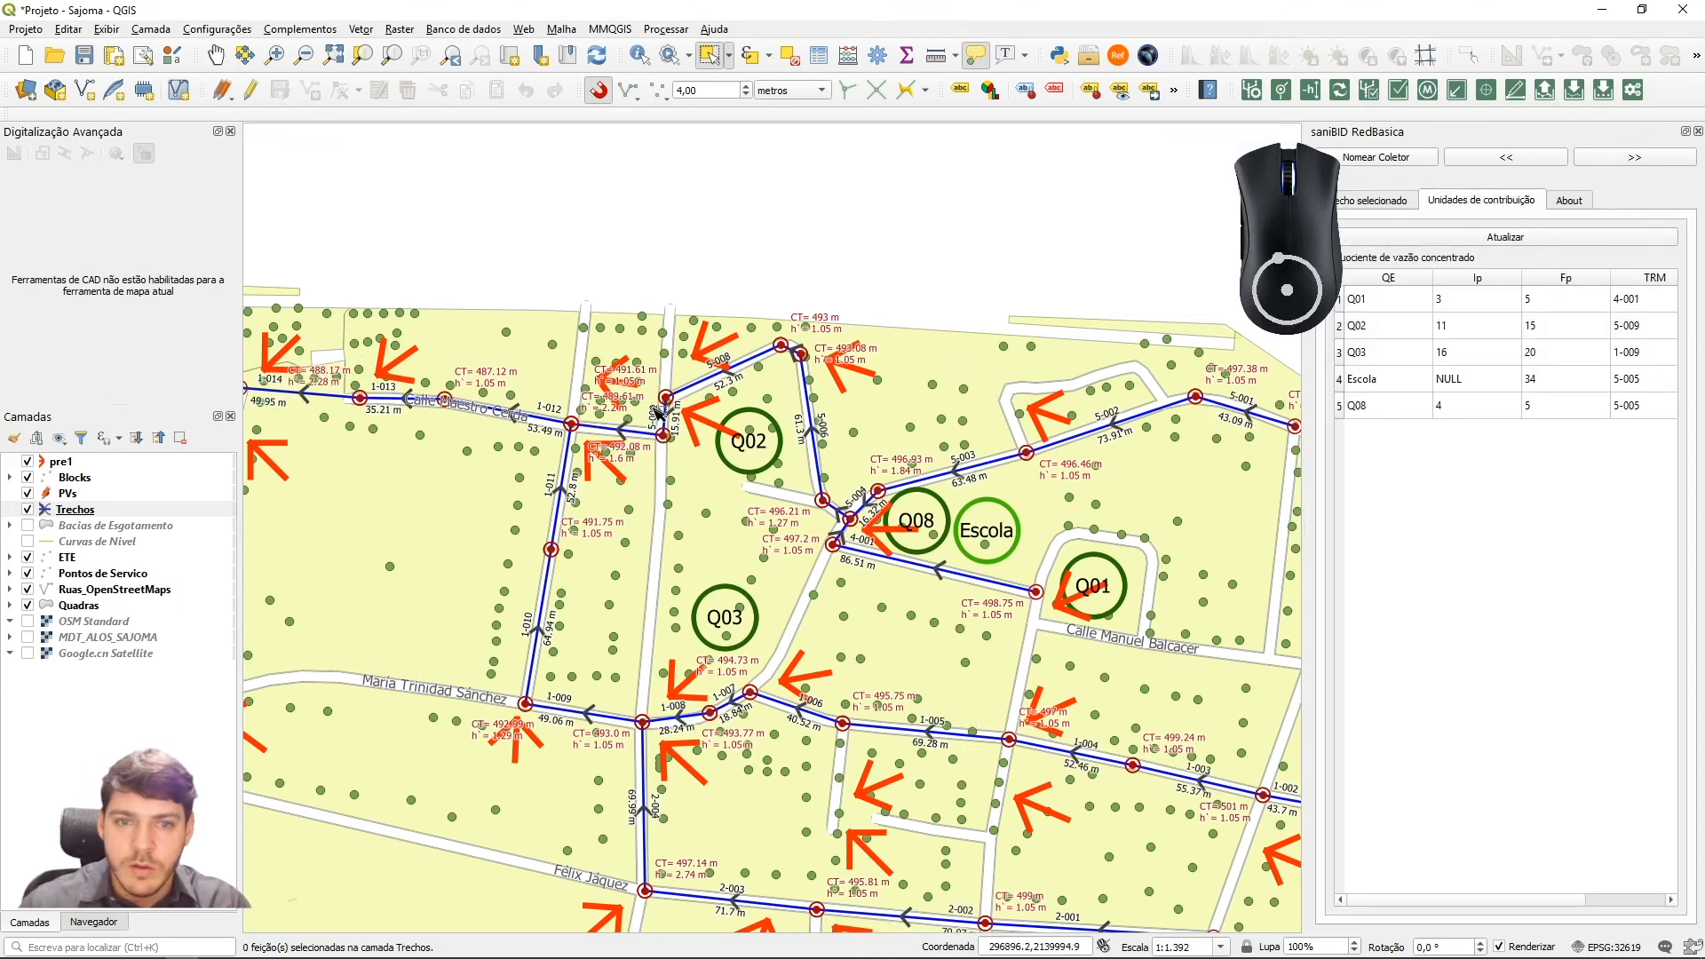
Remove Q02 from the ID_UC of segment 5-009, save the change and check the contribution units list
left_click(695, 433)
left_click(1391, 201)
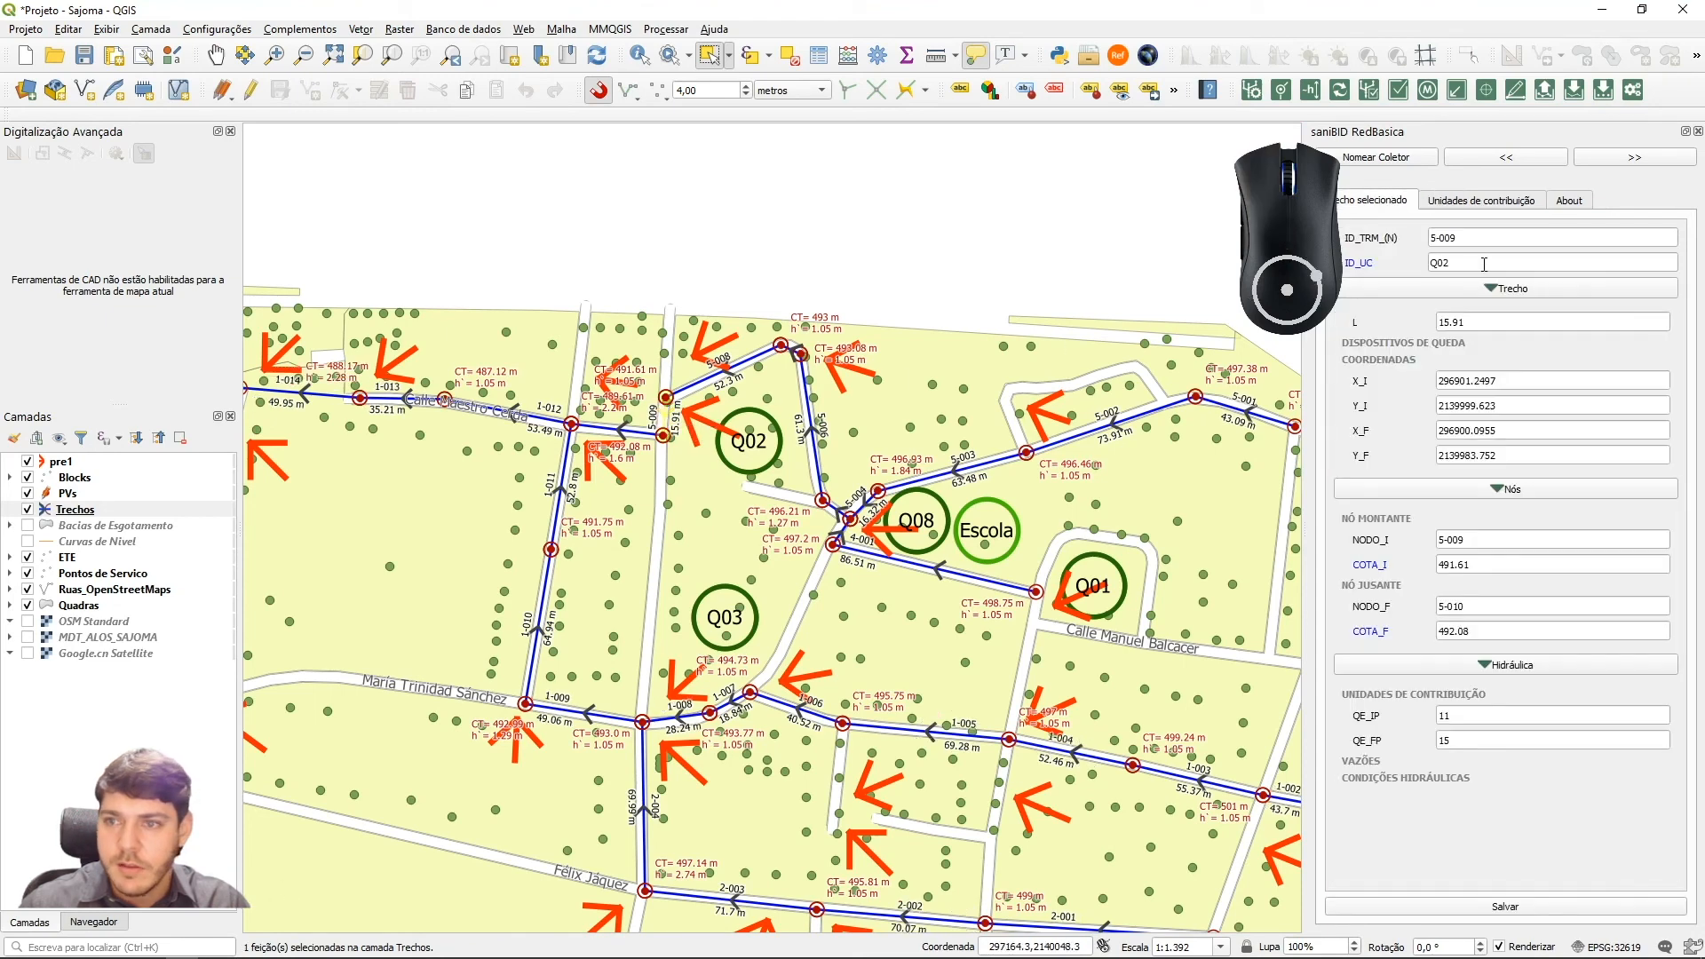
left_click(1634, 157)
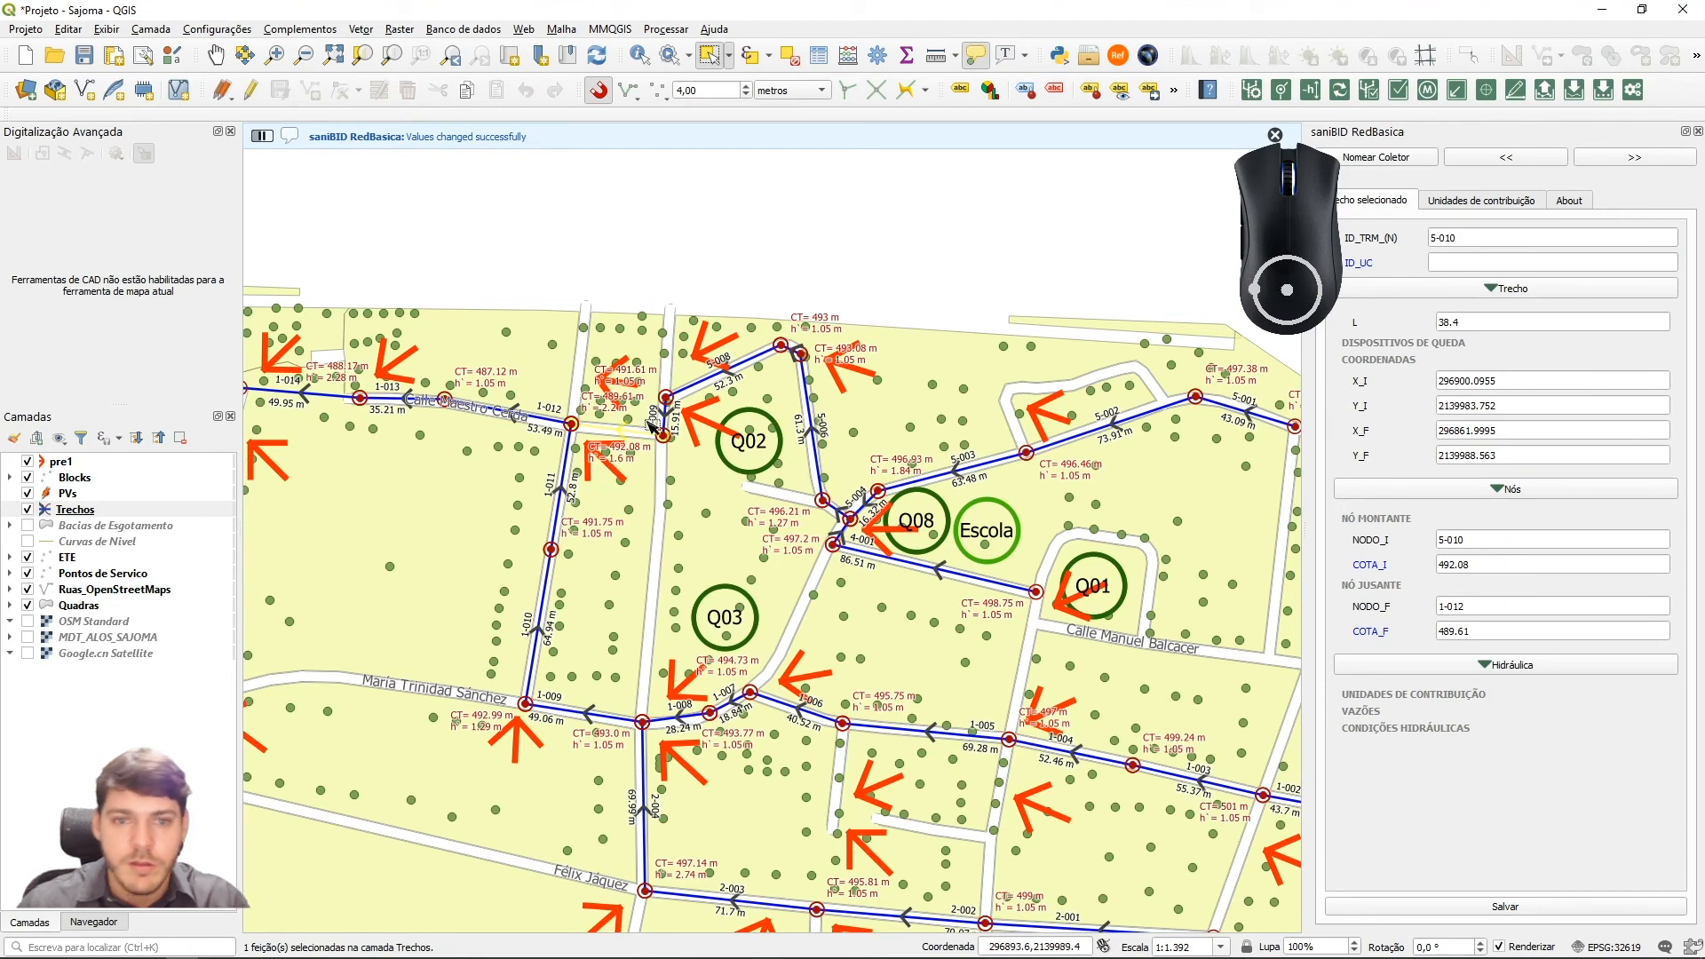
left_click(679, 431)
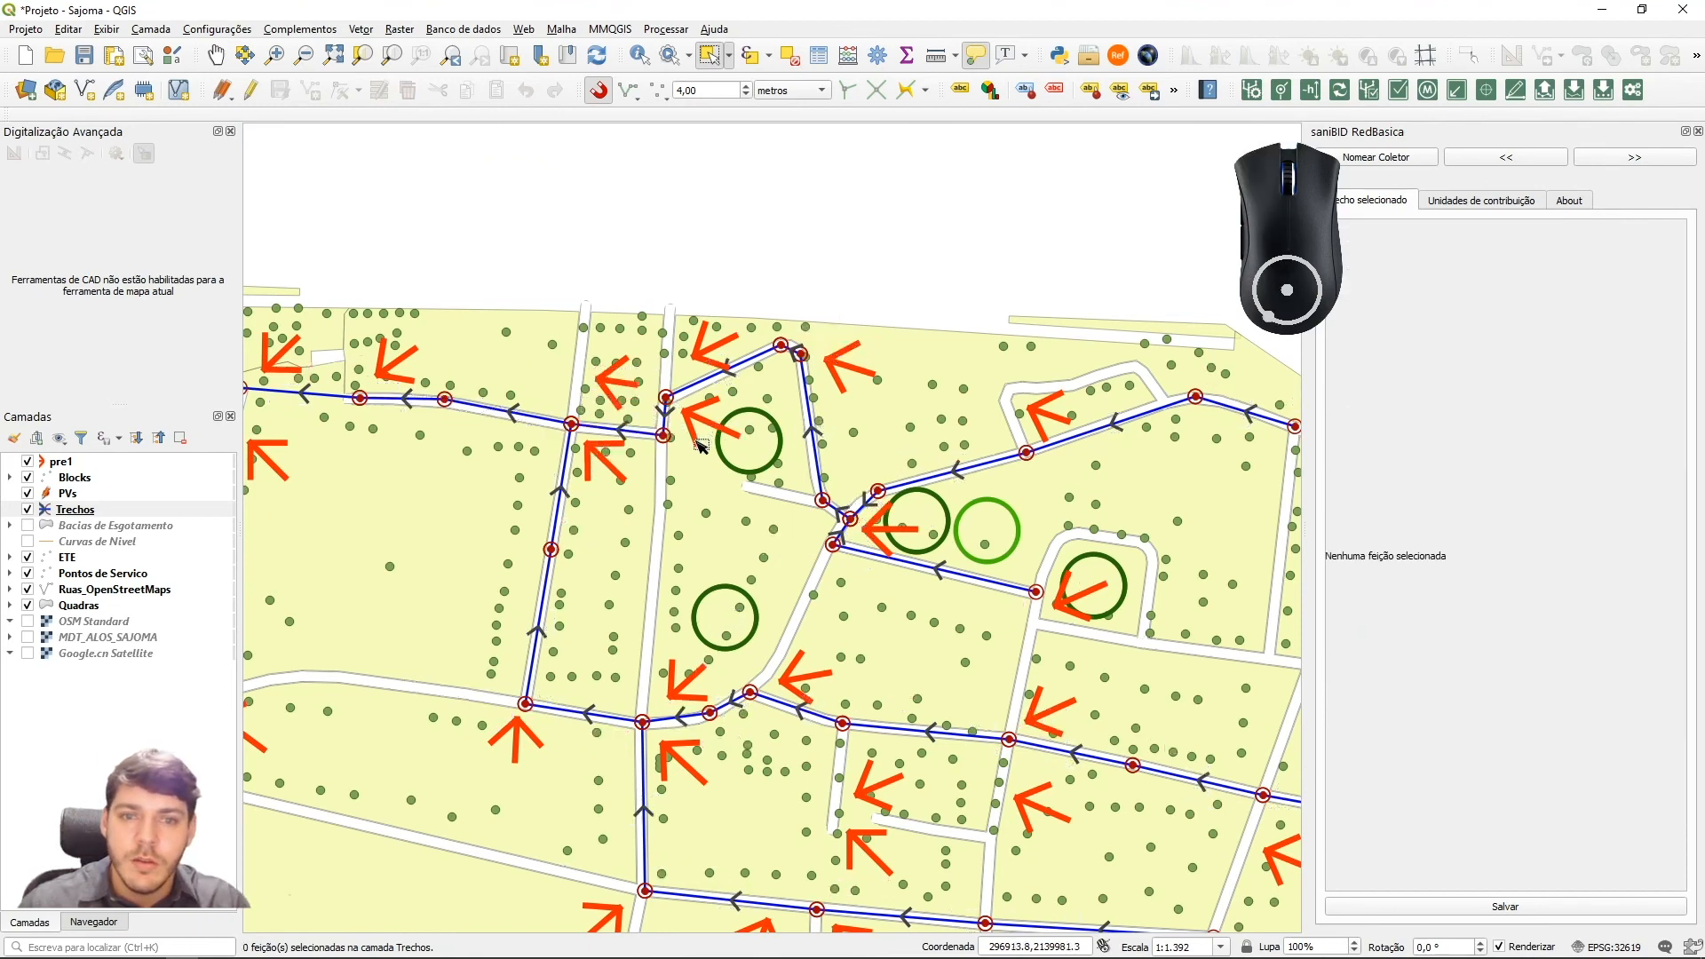
left_click(1520, 203)
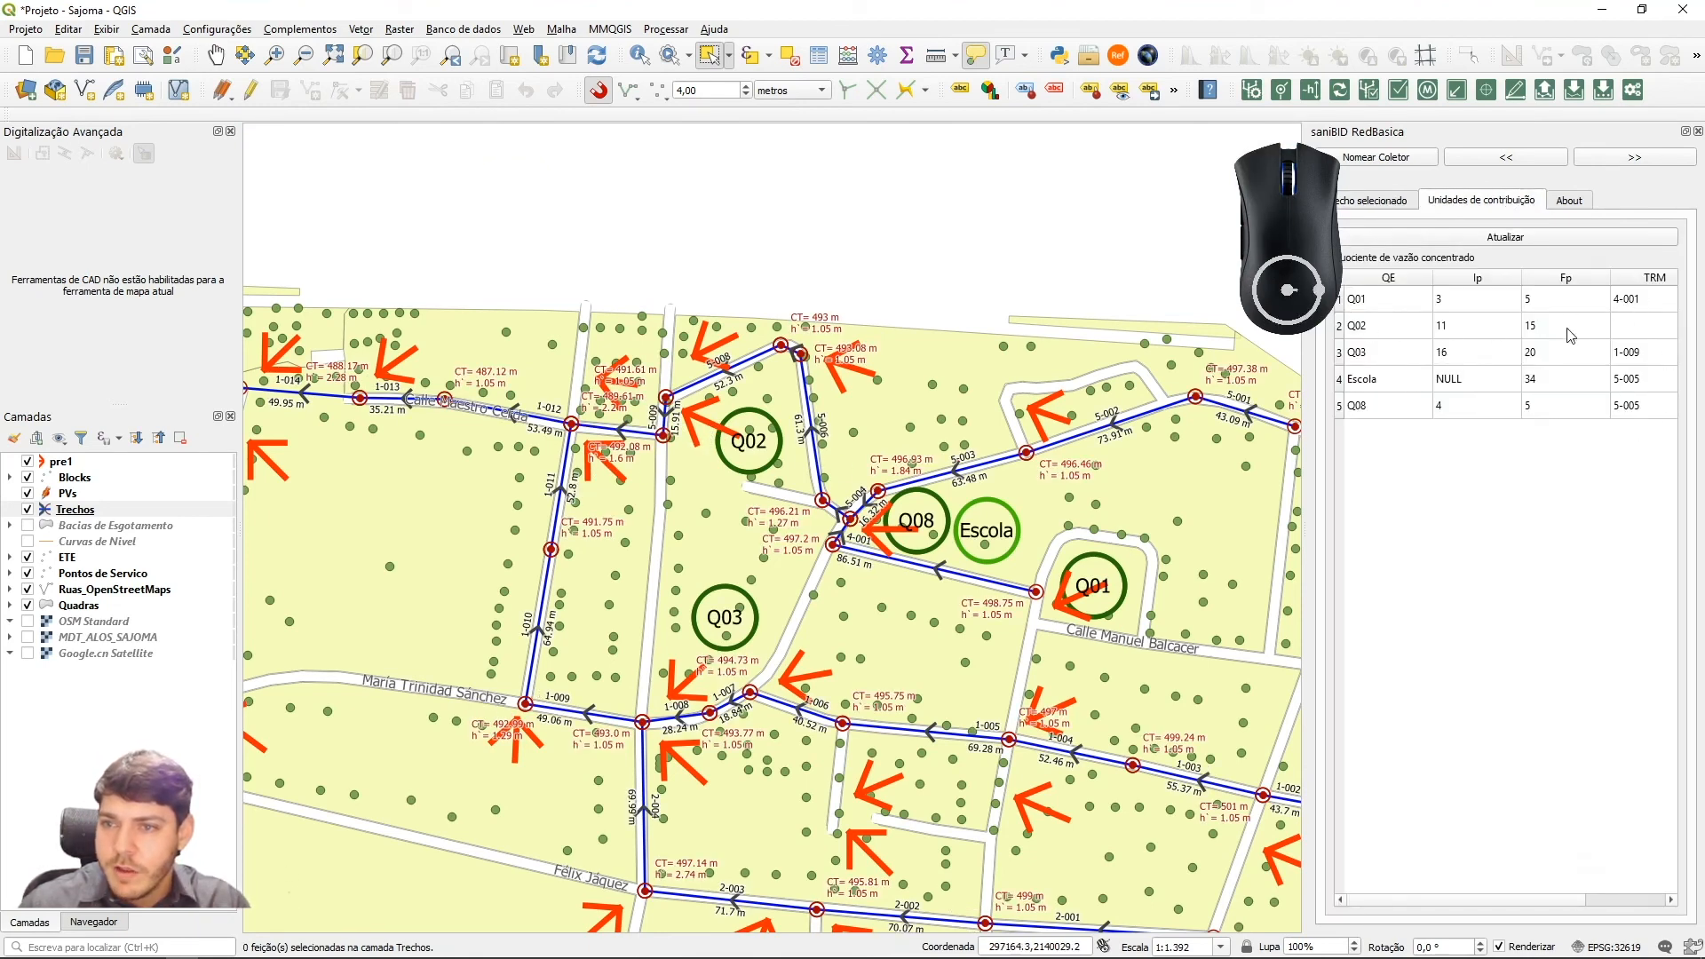
Select segment 5-009 again, save Q02 as its ID_UC and clear the selection
left_click(678, 430)
left_click(1383, 201)
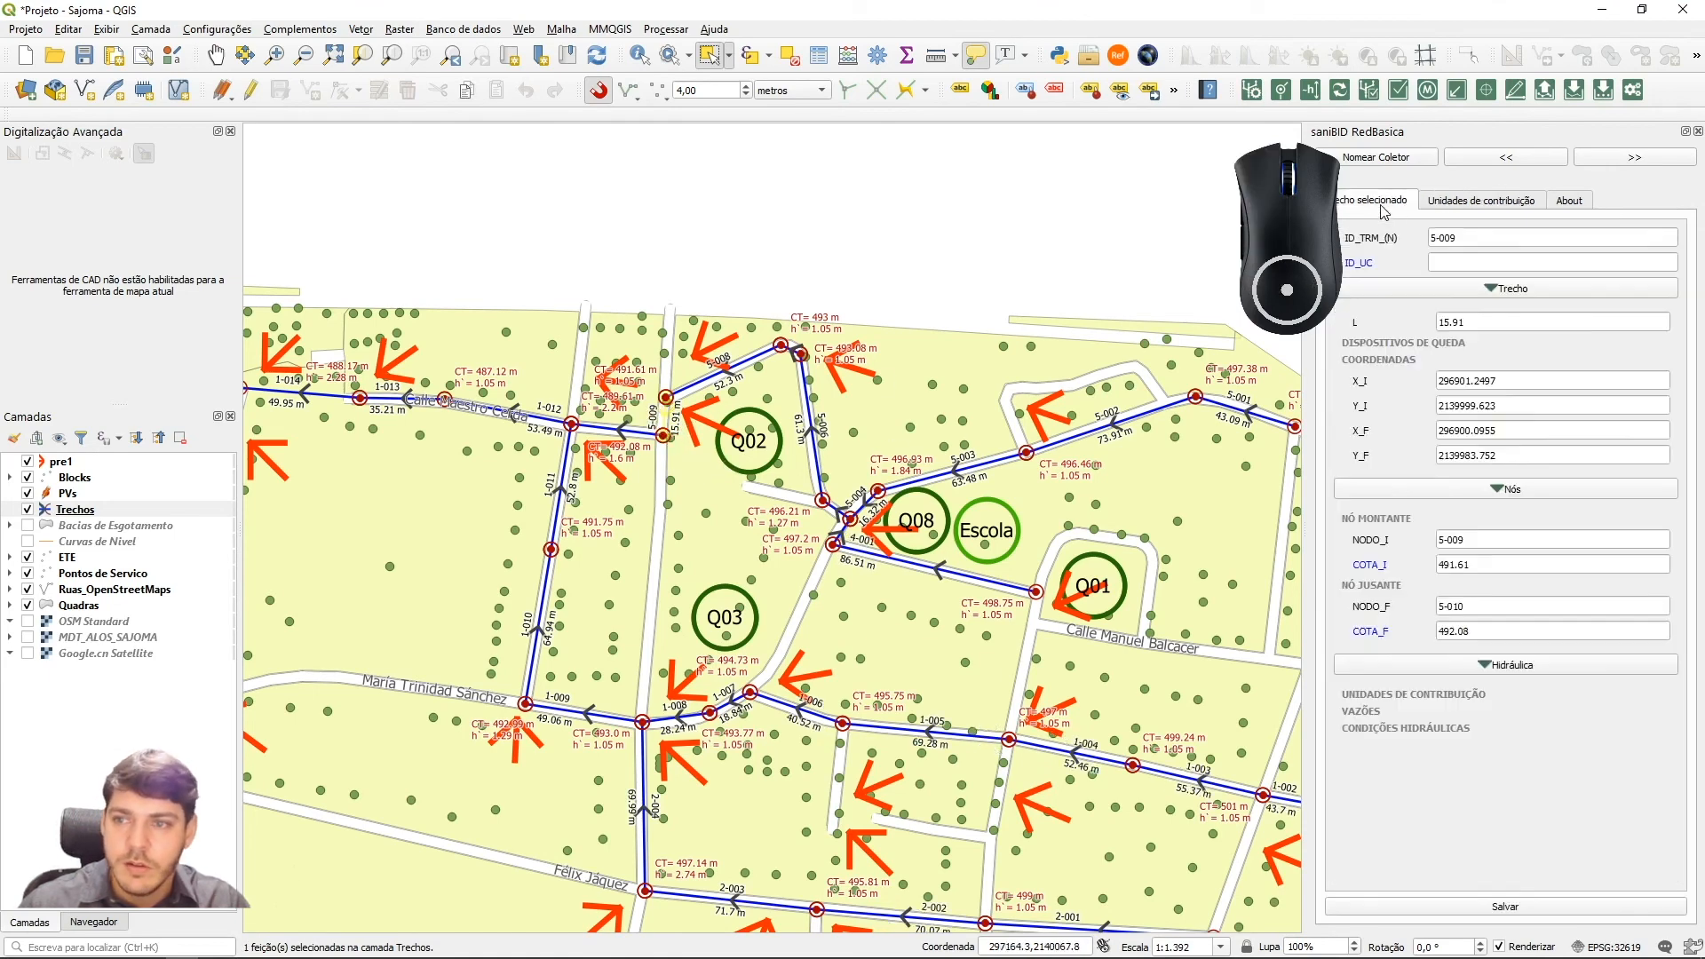
left_click(1438, 261)
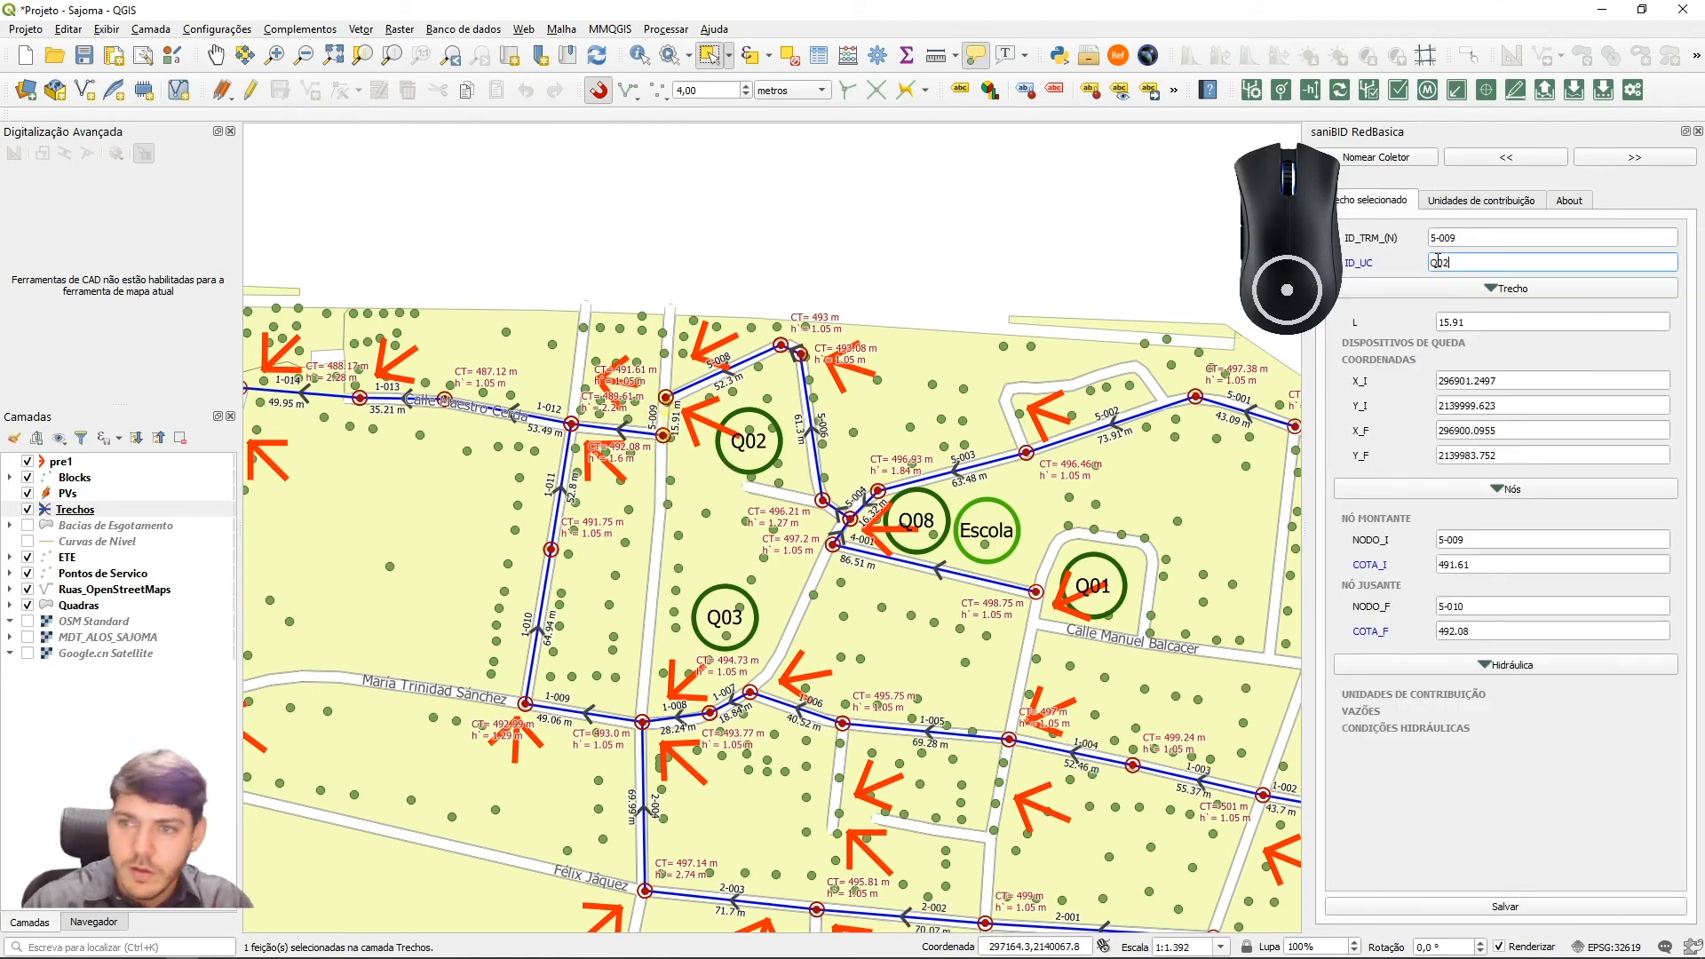
left_click(1635, 157)
left_click(875, 282)
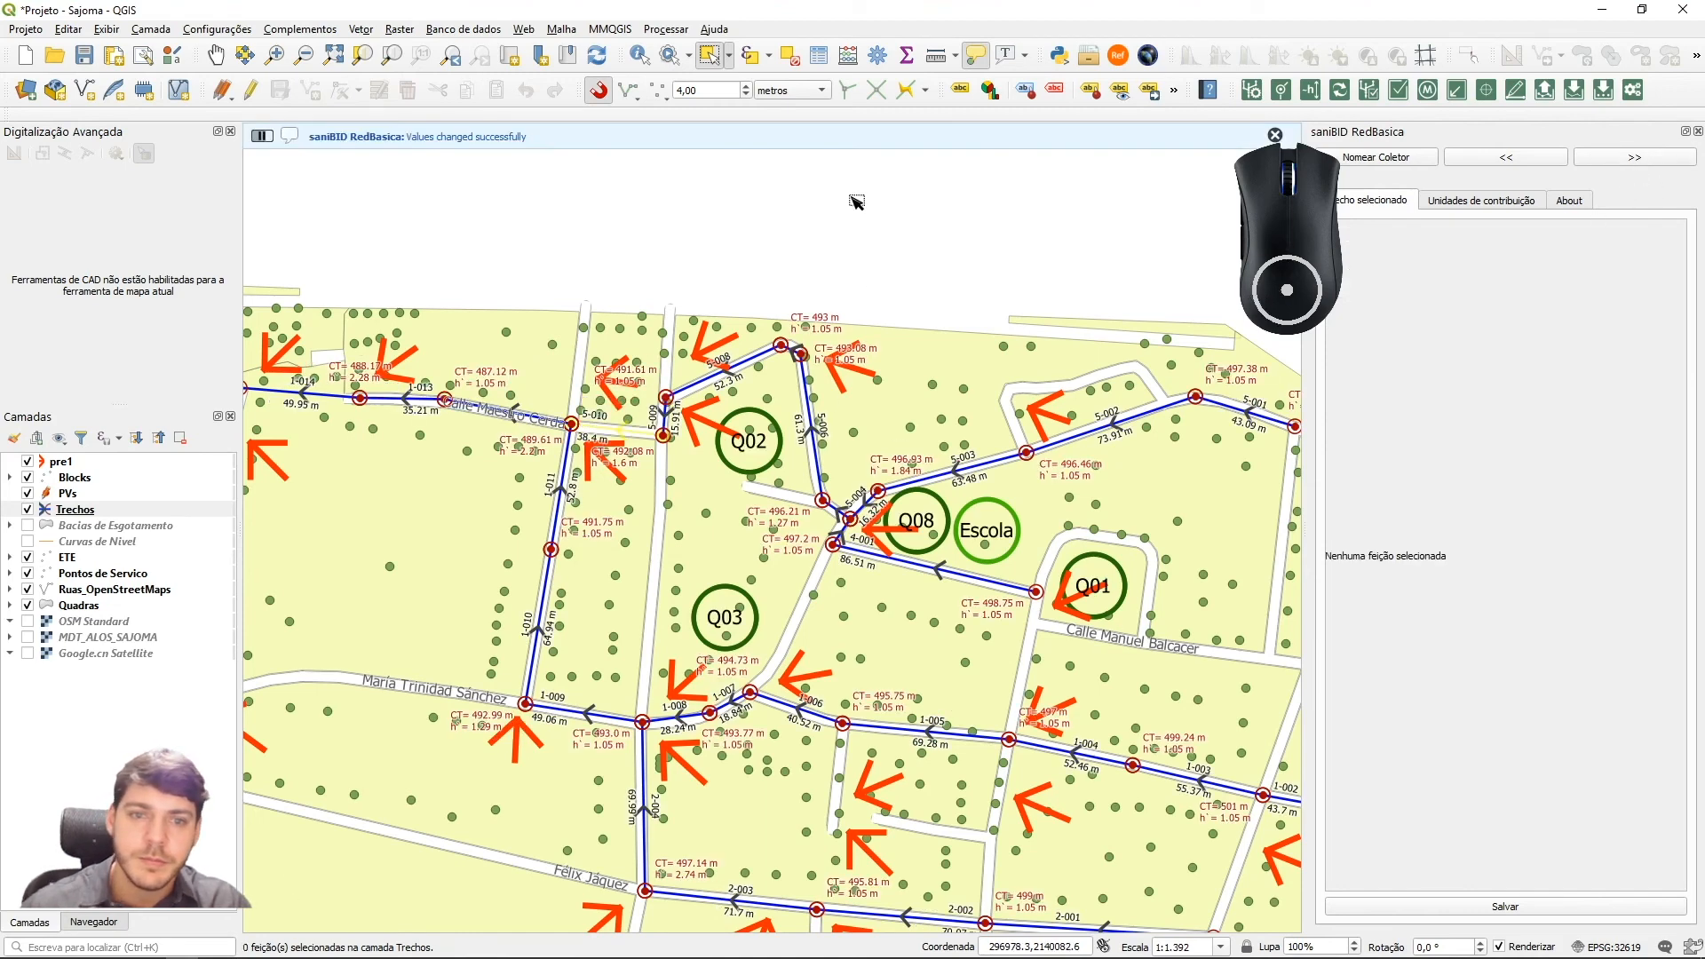
Review the segment assigned to each contribution unit, sorting the list by QE in ascending order
left_click(1481, 200)
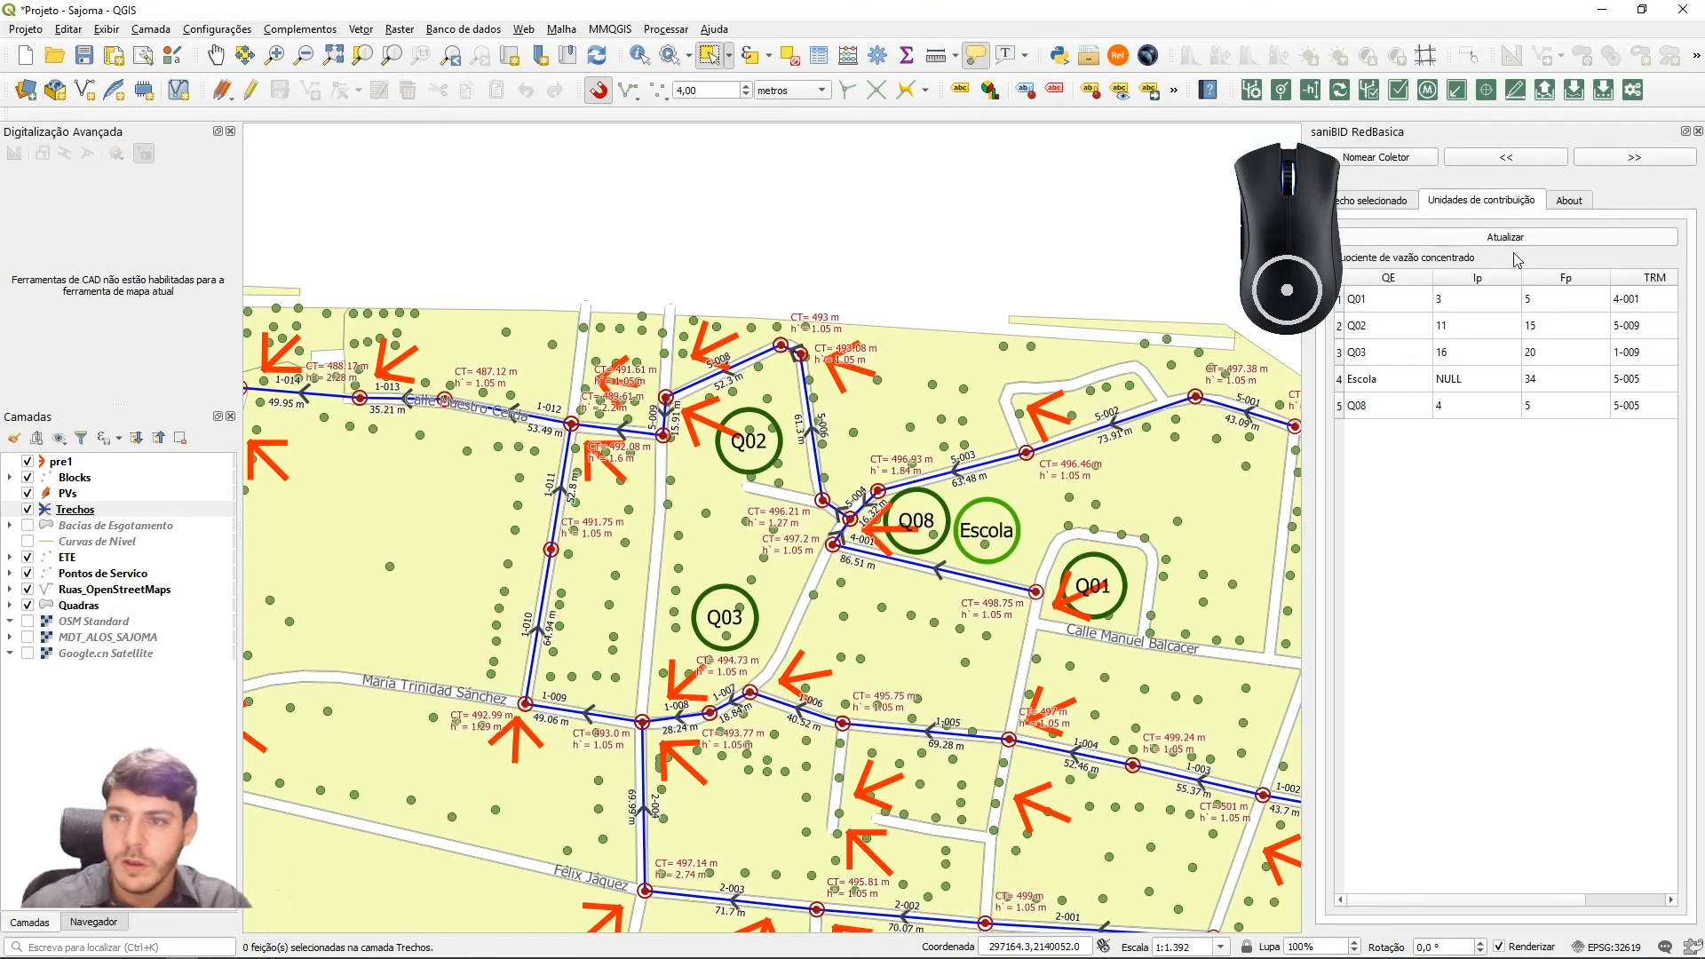
left_click(1409, 280)
left_click(1407, 280)
left_click(1405, 281)
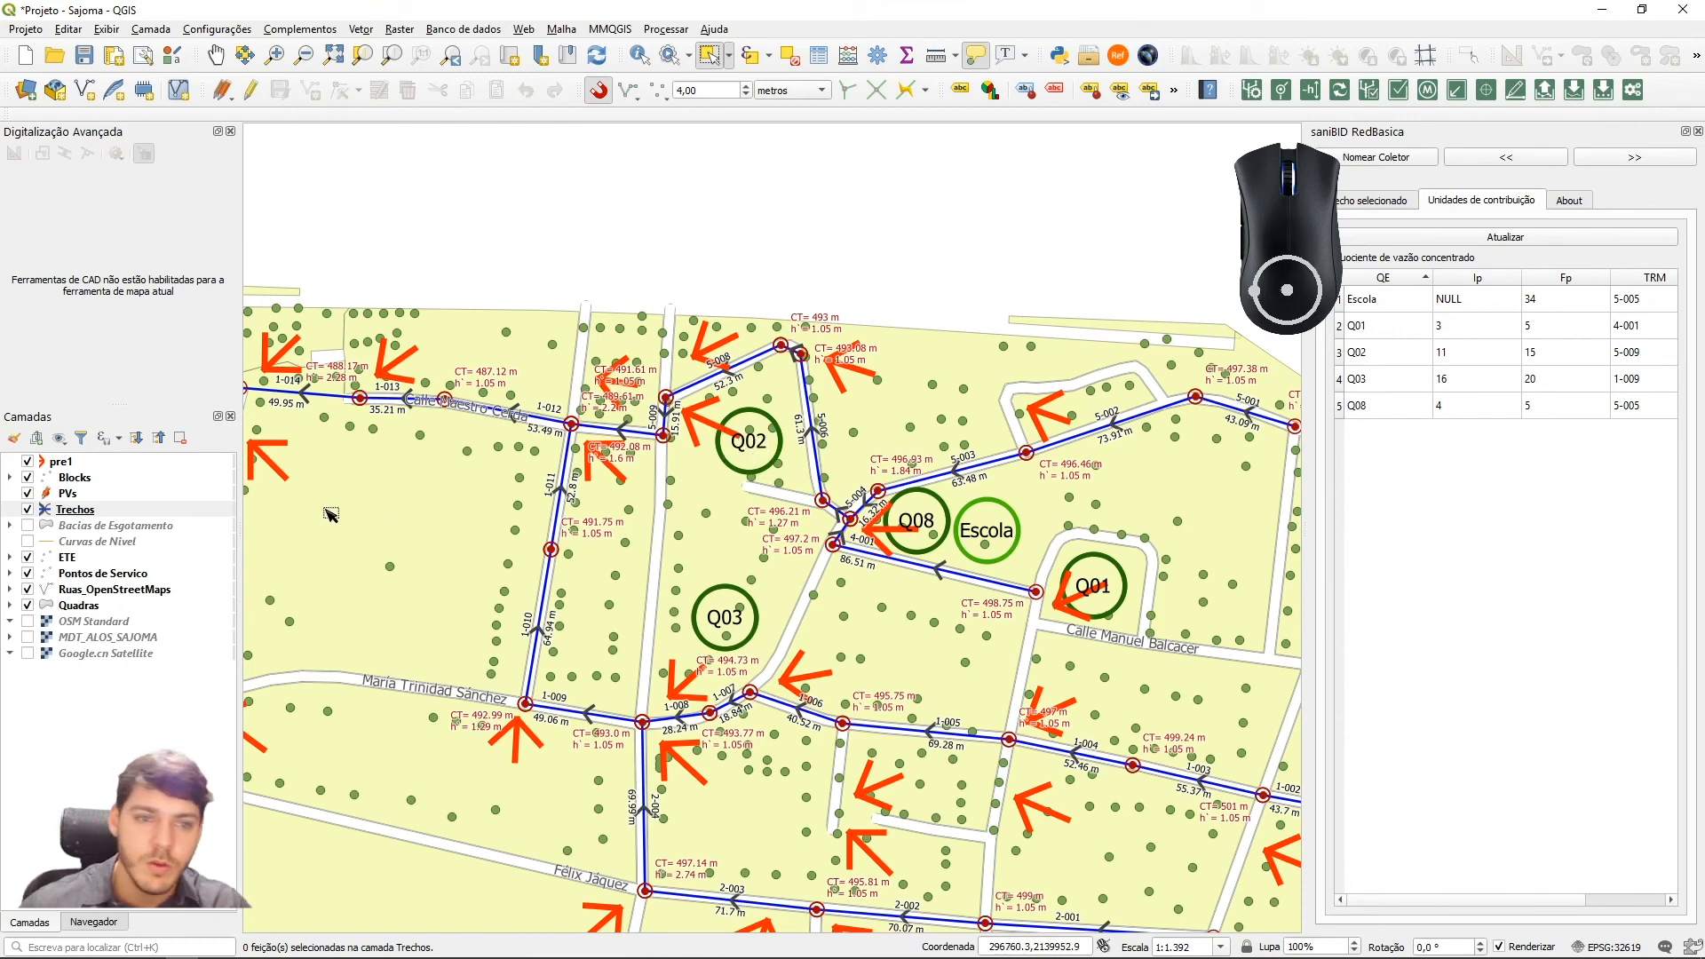
left_click_drag(355, 497, 559, 460)
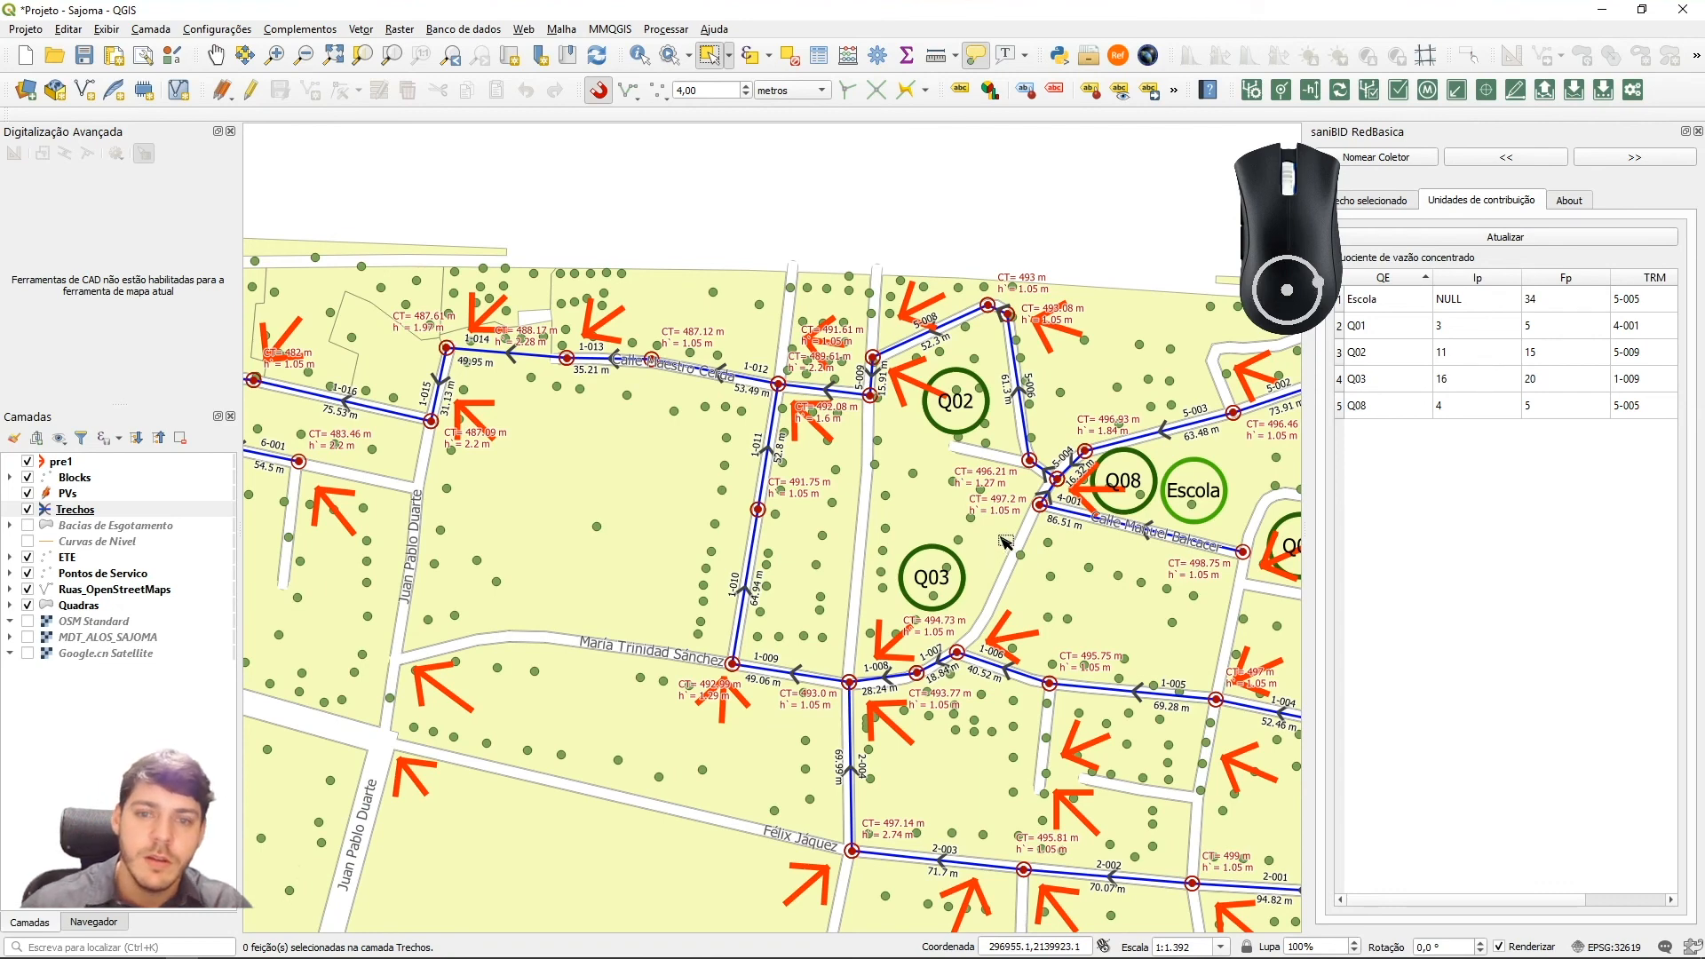
left_click_drag(1003, 538, 810, 510)
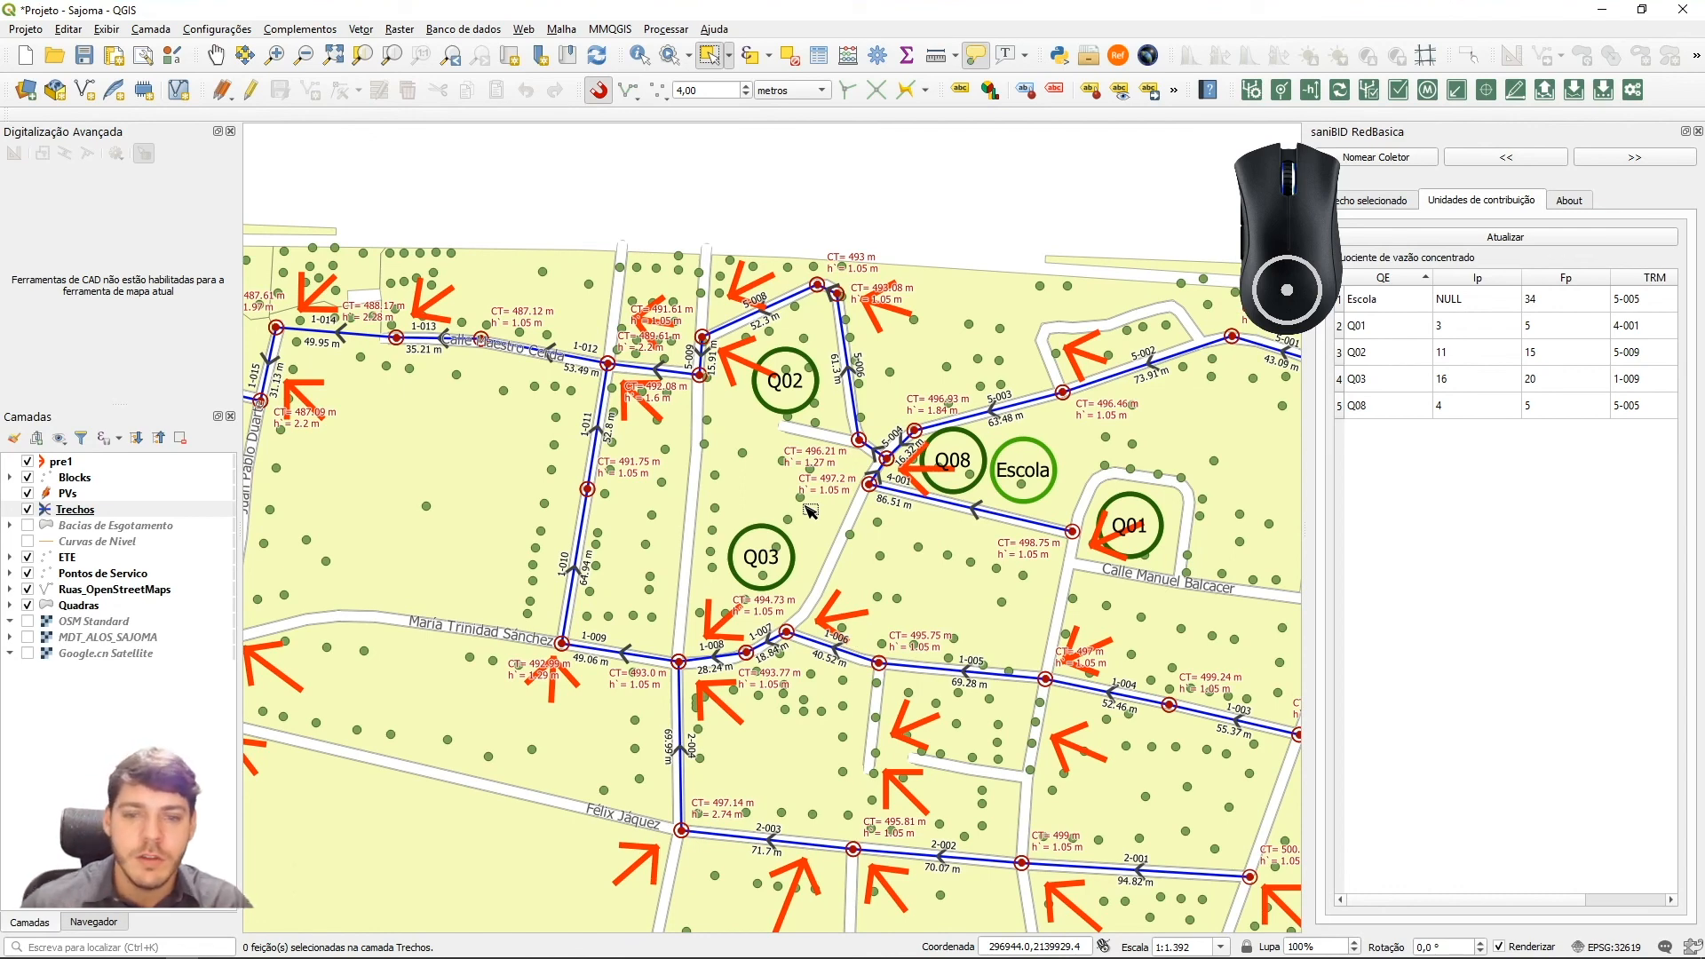
left_click_drag(784, 567, 765, 564)
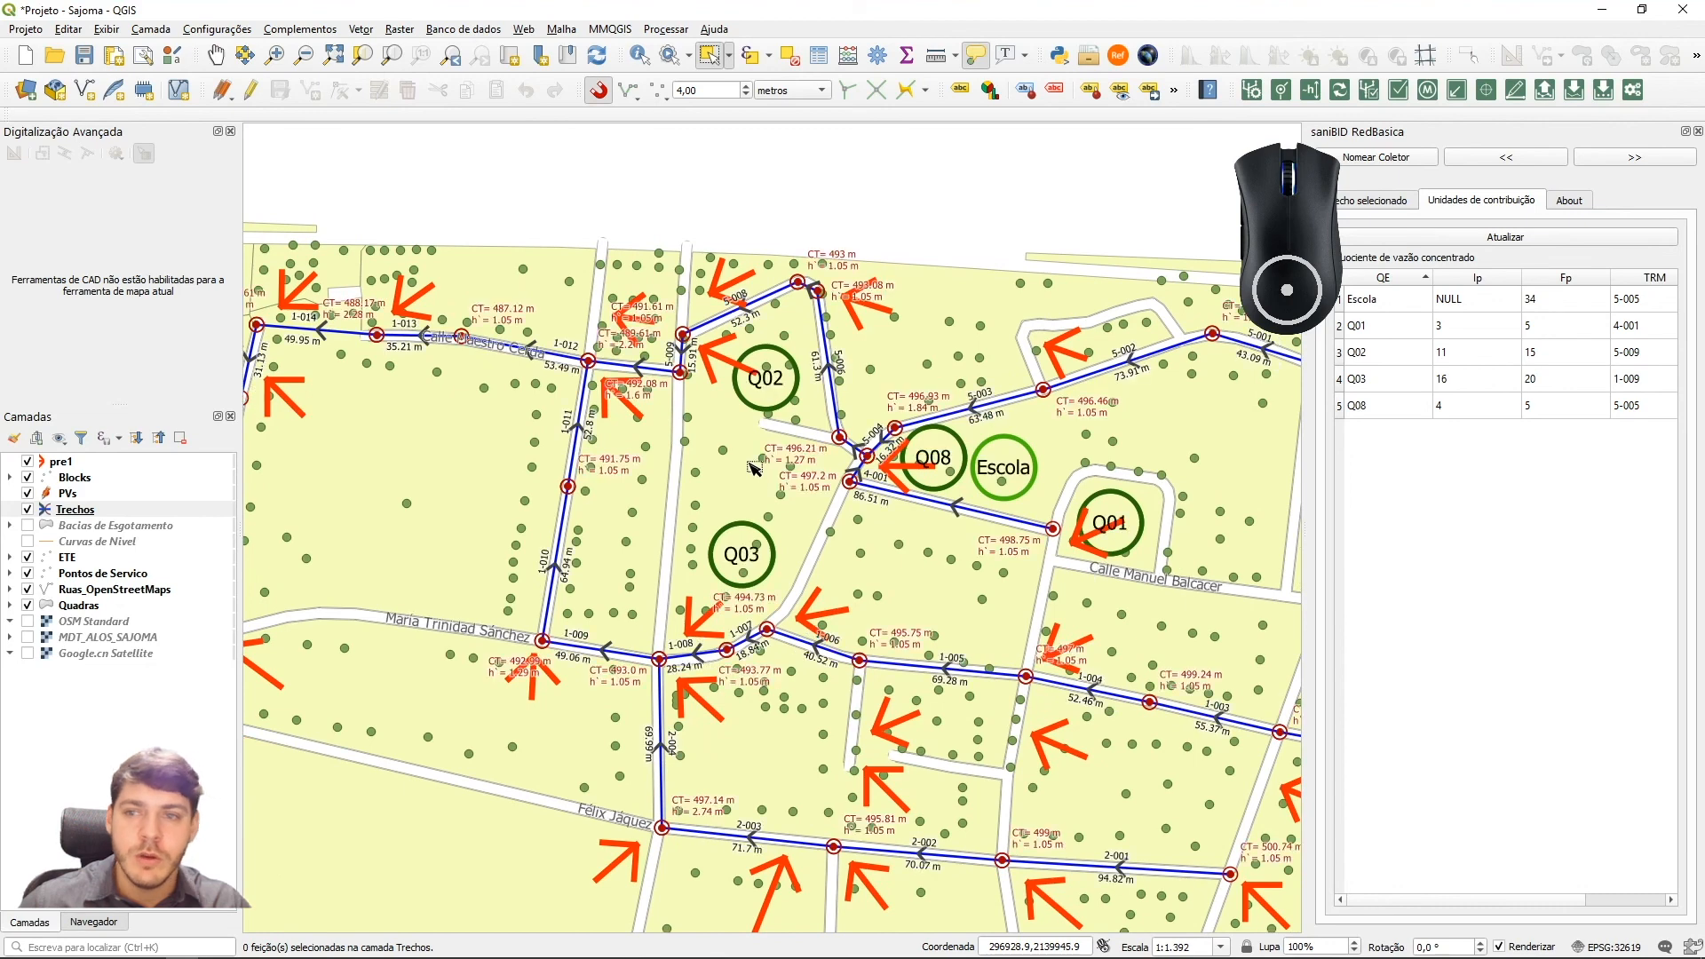
left_click(1389, 206)
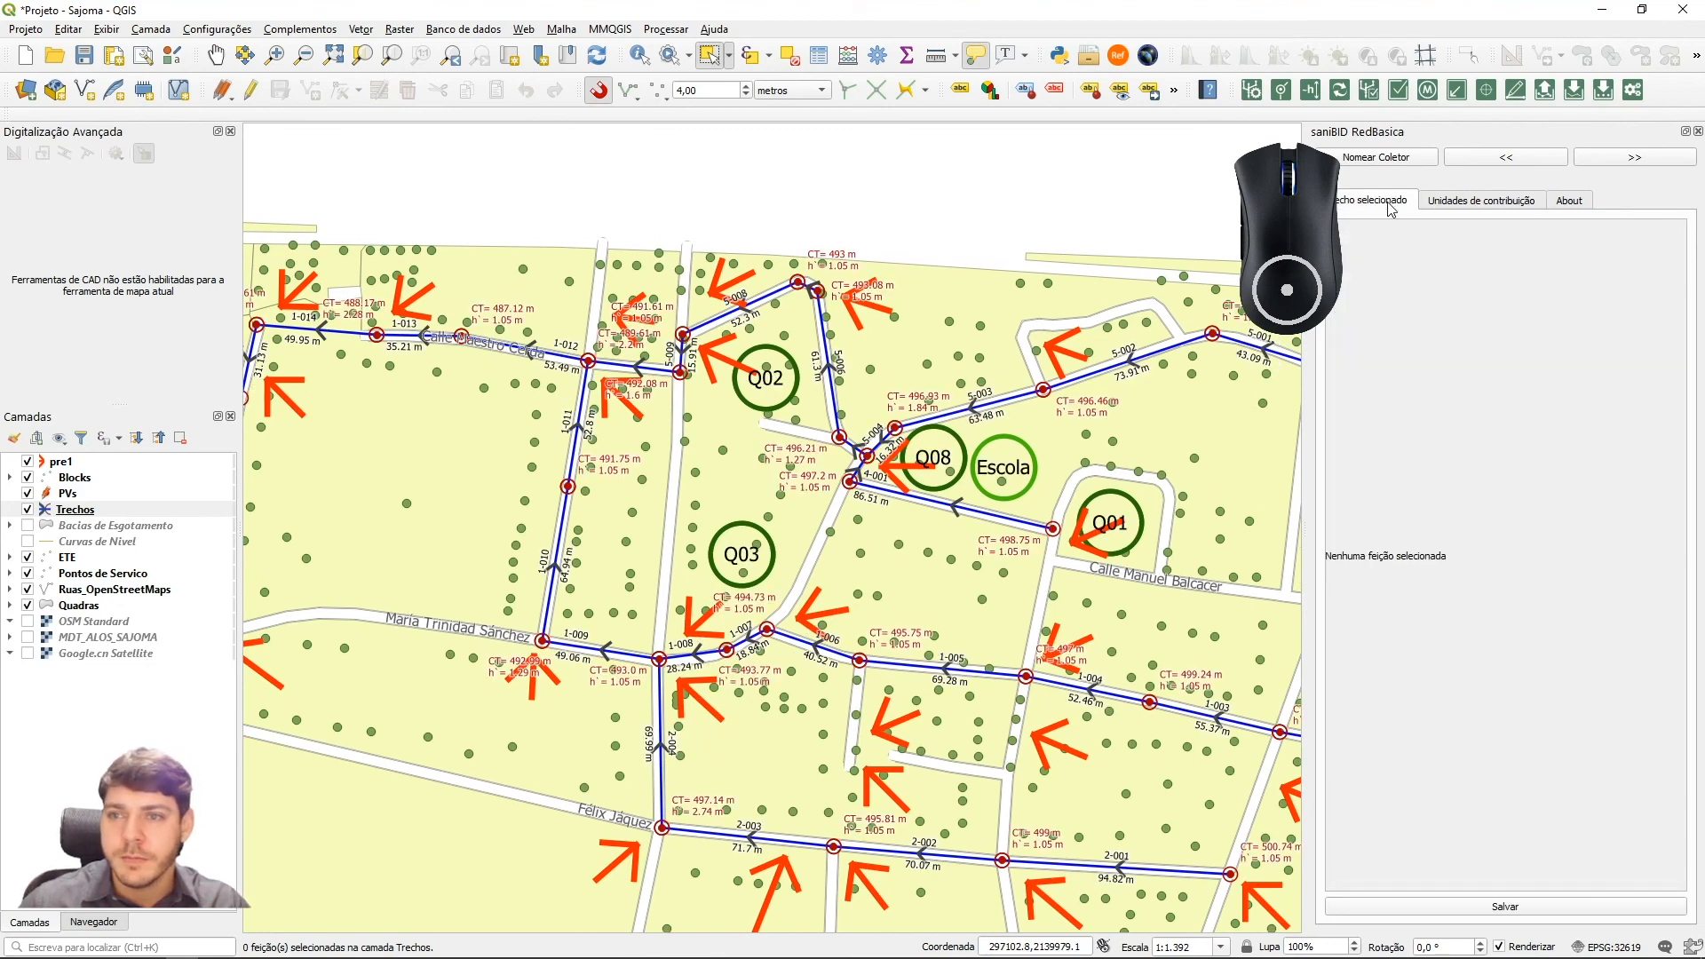
Review the QE_FP and QE_IP values of each contribution unit in the Blocks attribute table
left_click_drag(1001, 431, 986, 432)
left_click(75, 477)
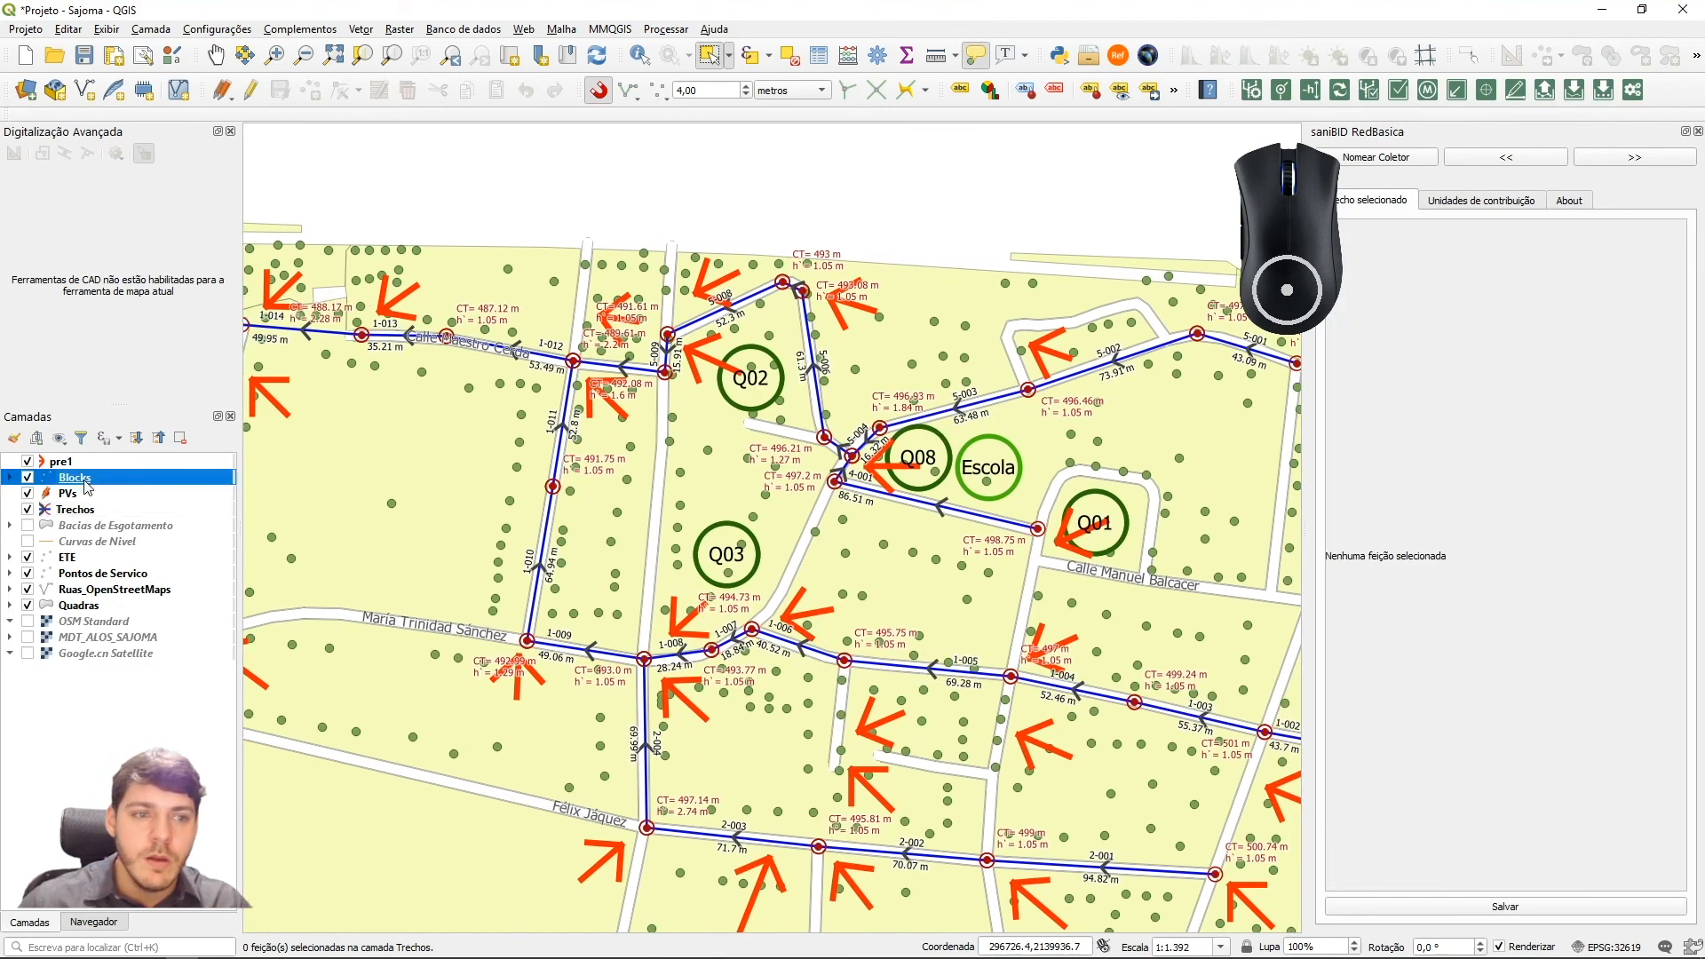
left_click(819, 55)
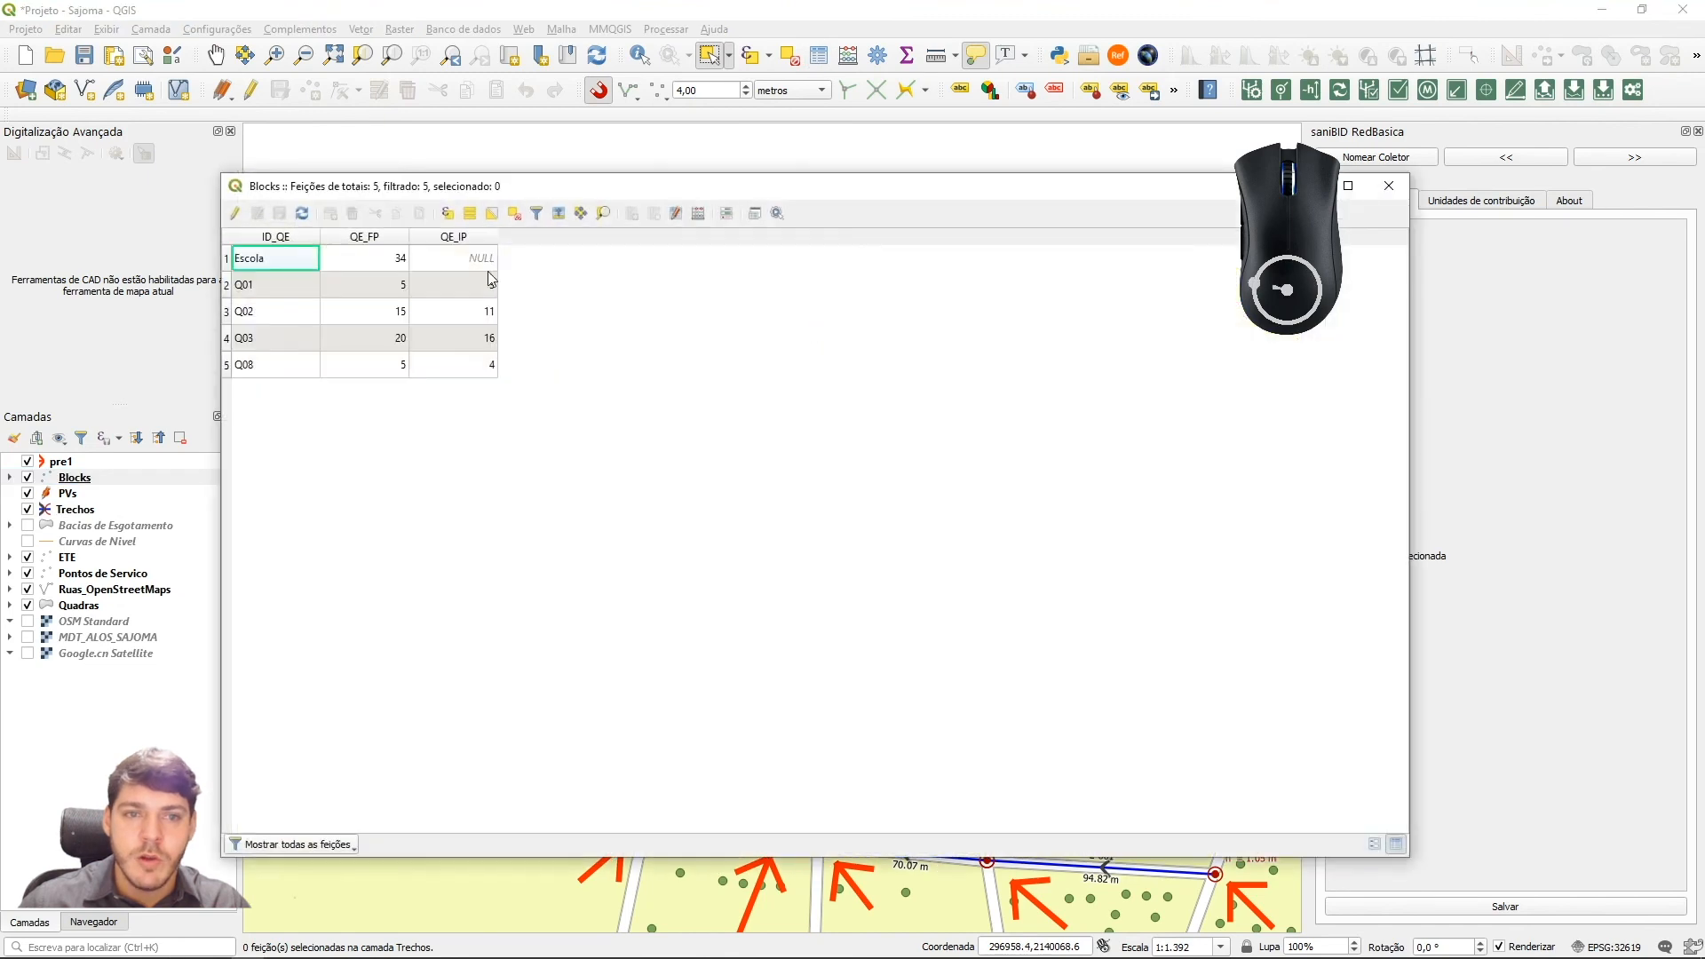
left_click_drag(668, 185, 652, 195)
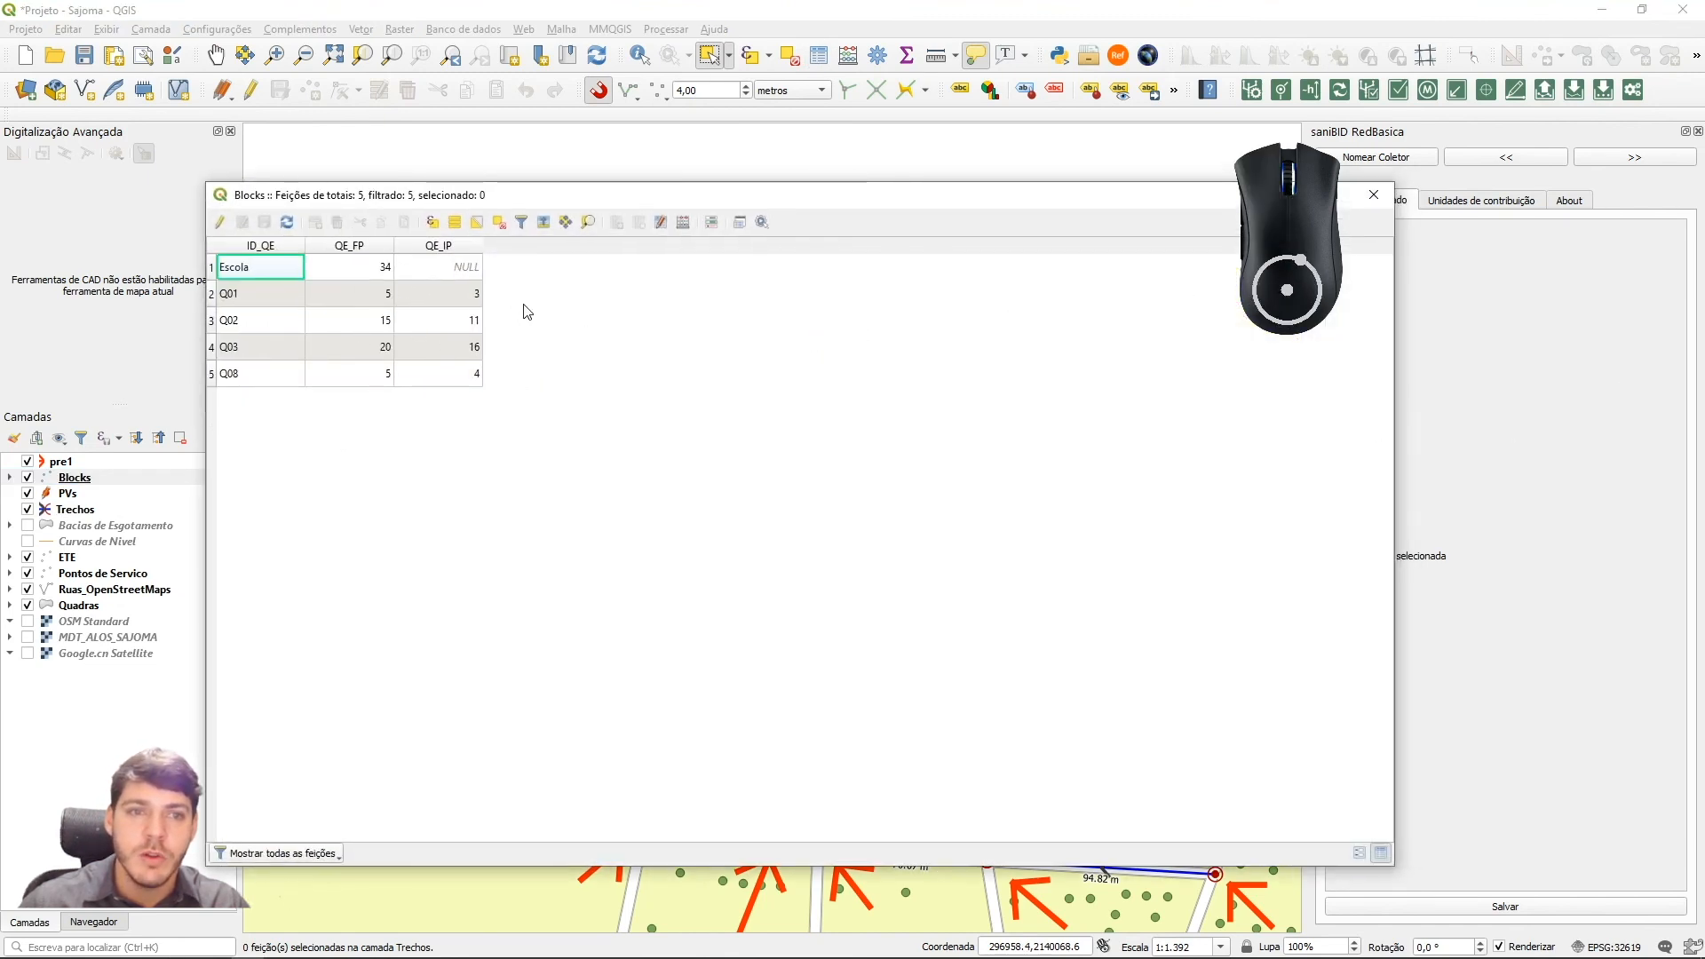
left_click(1374, 195)
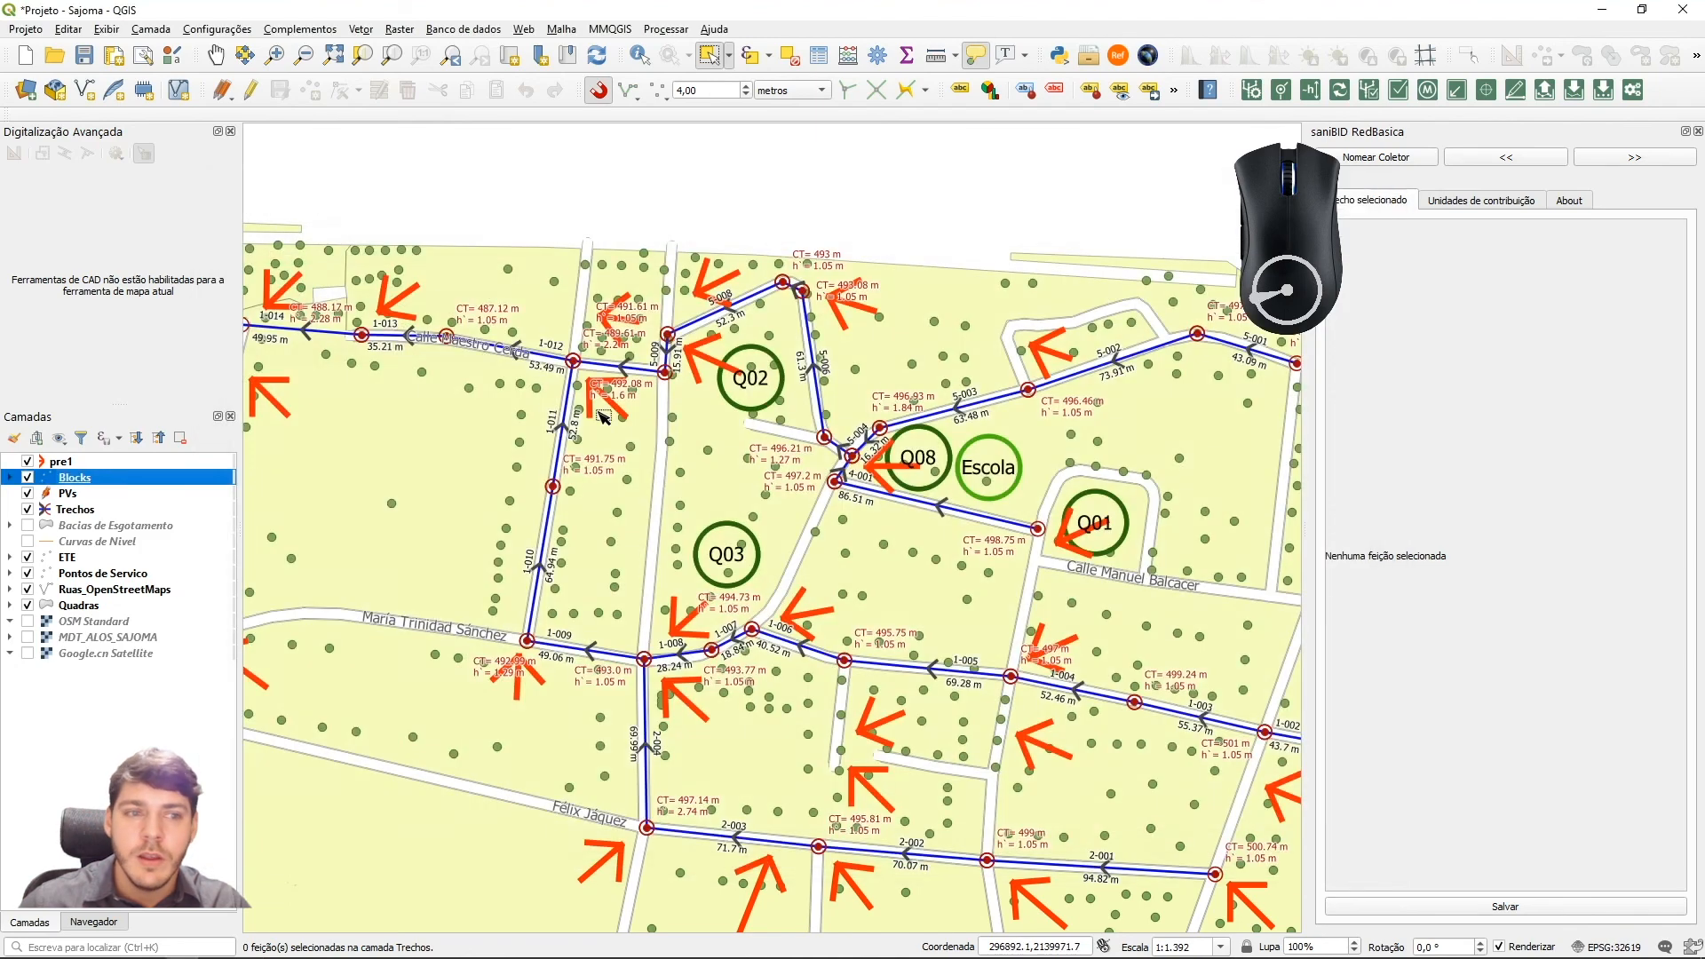
Turn off editing for the PVs layer
left_click(68, 492)
left_click(252, 92)
left_click(253, 93)
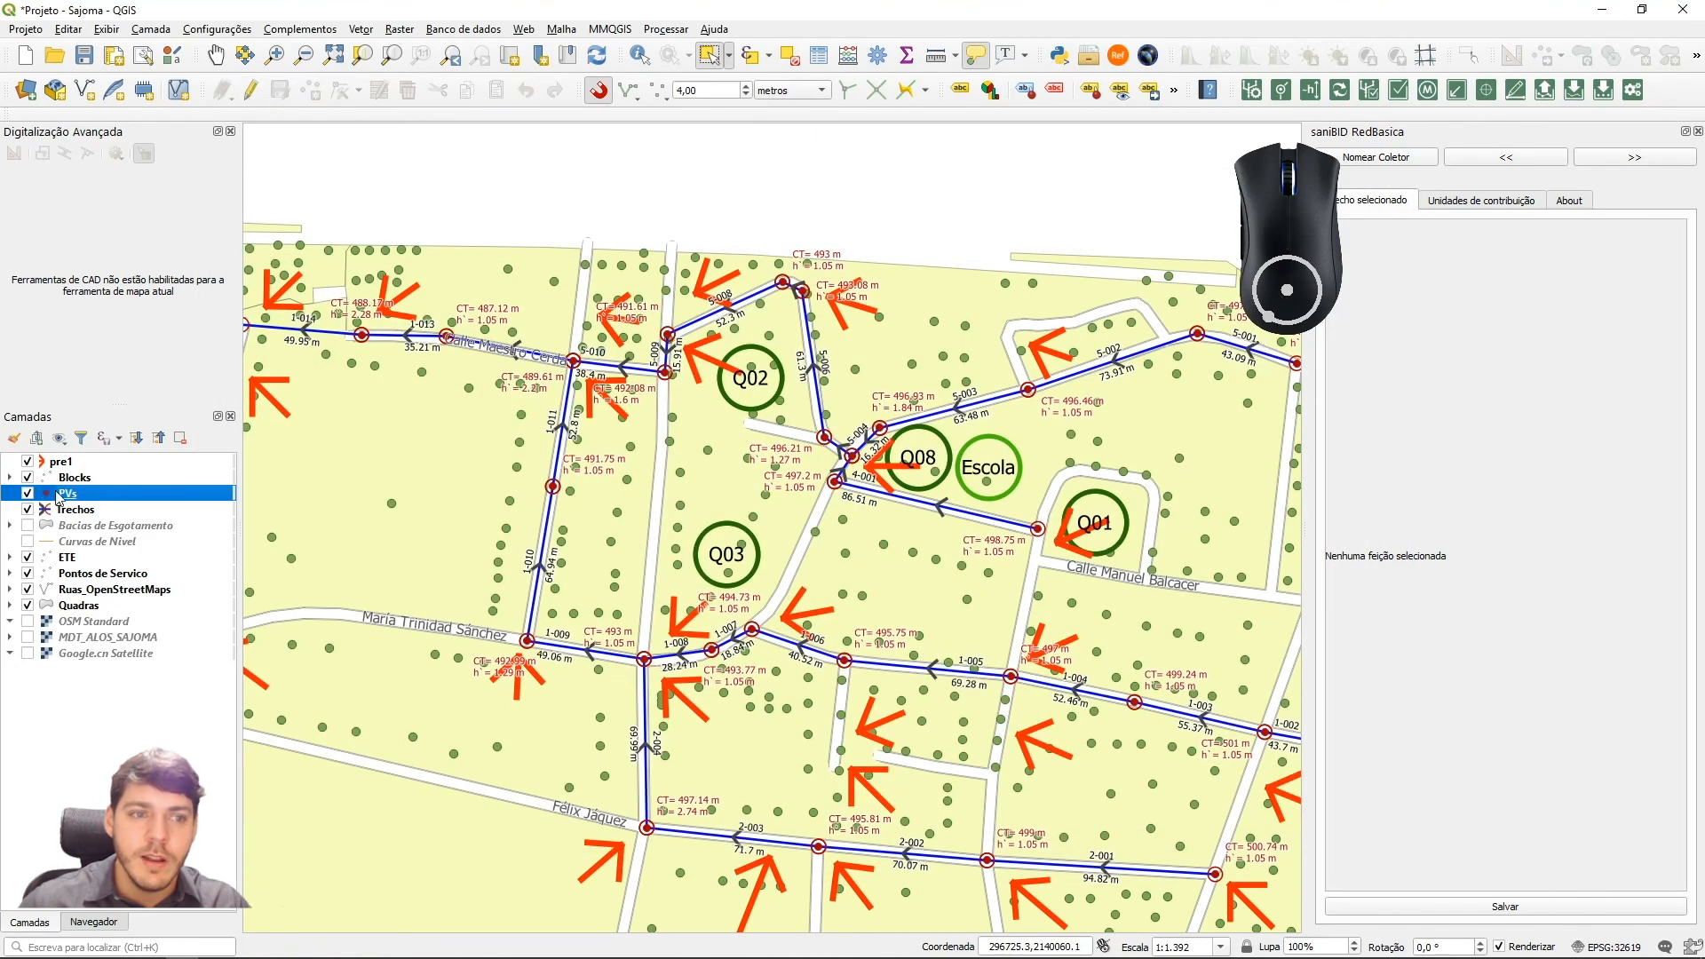
left_click(69, 495)
left_click(84, 480)
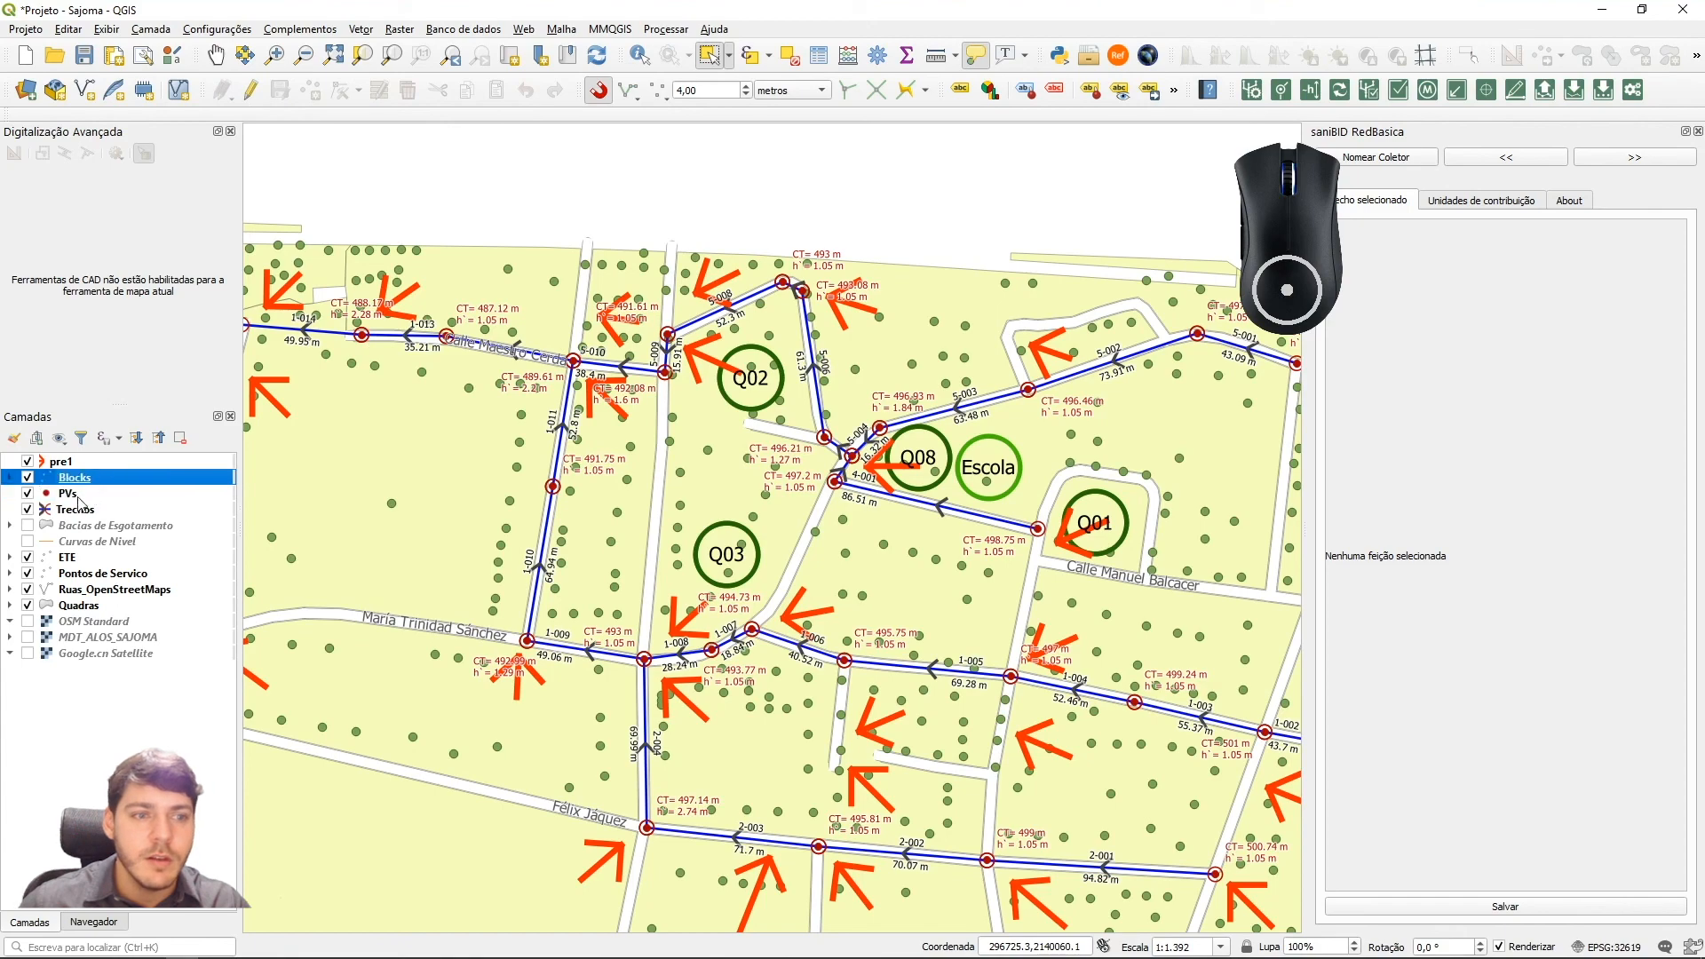
Sort the PVs attribute table by ID_UC, select the node assigned to Q03 and locate it on the map
left_click(78, 496)
left_click(819, 57)
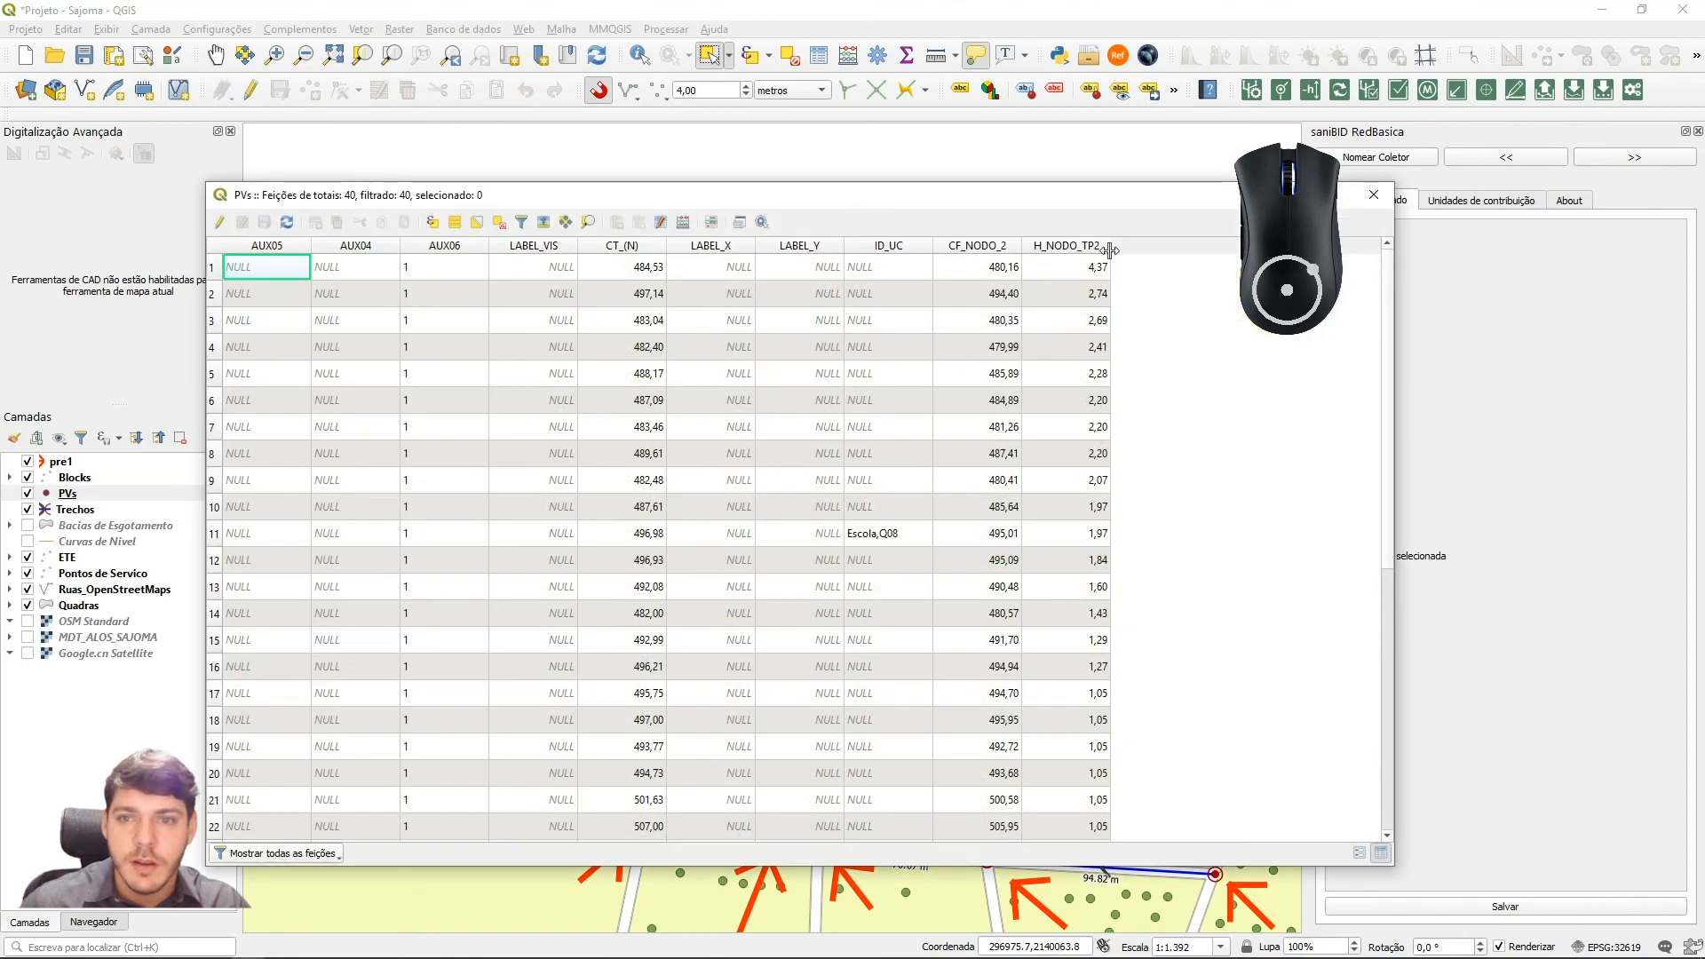
left_click(885, 249)
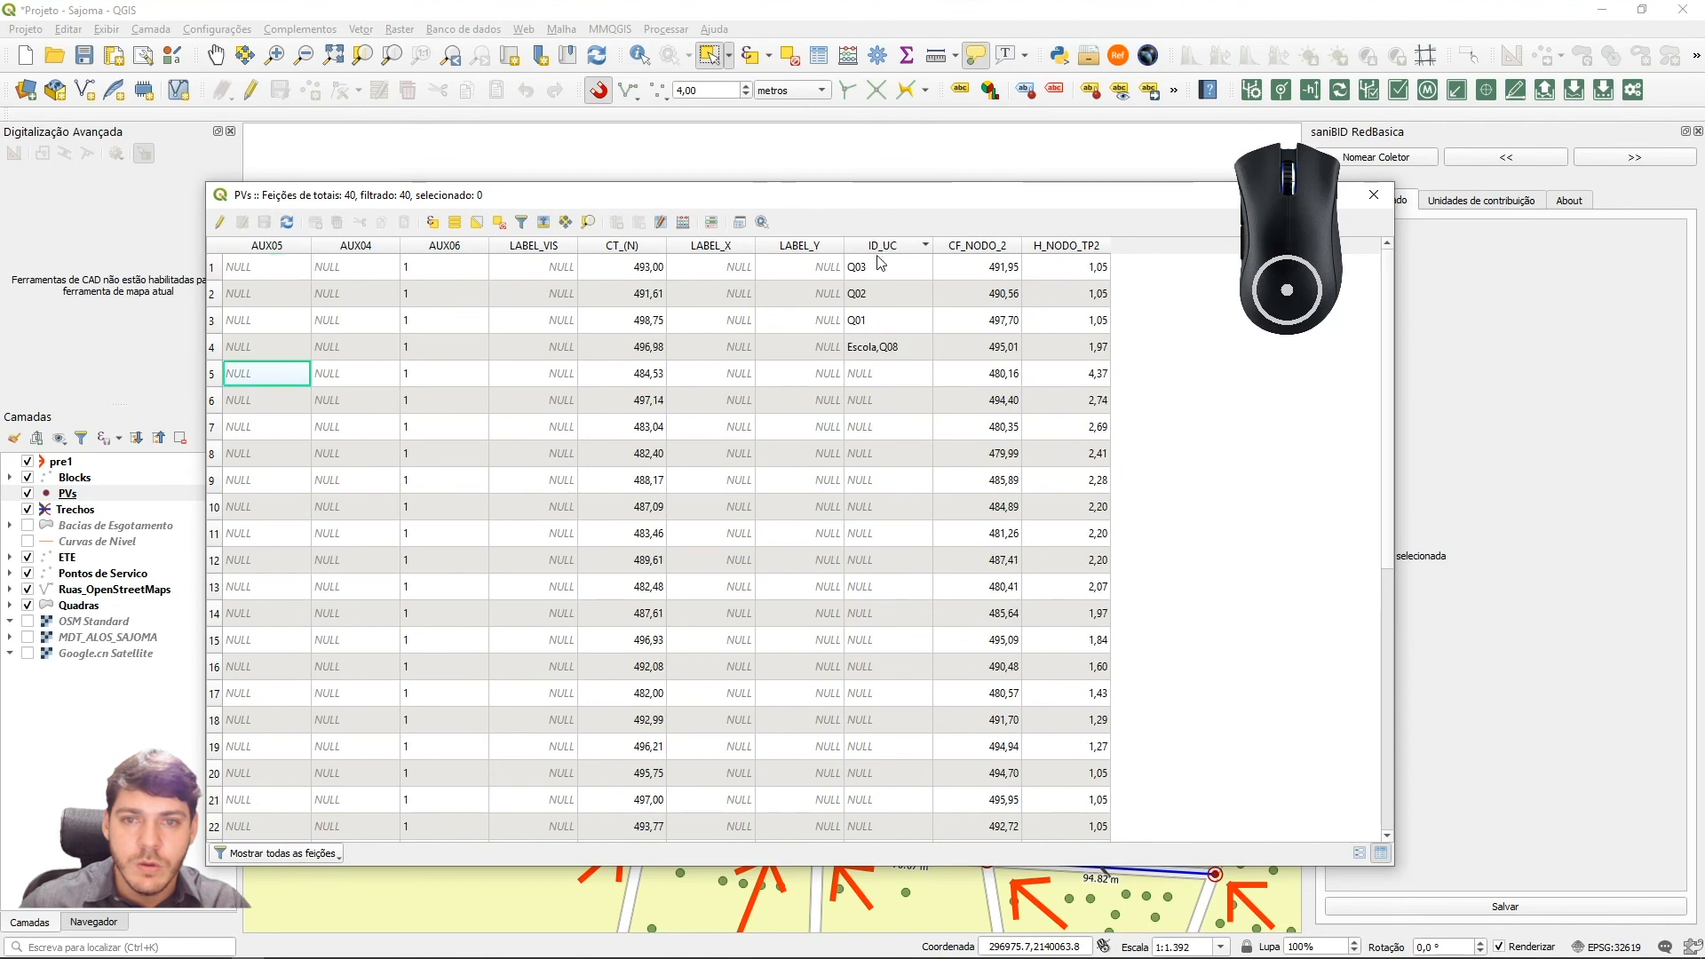
left_click(213, 267)
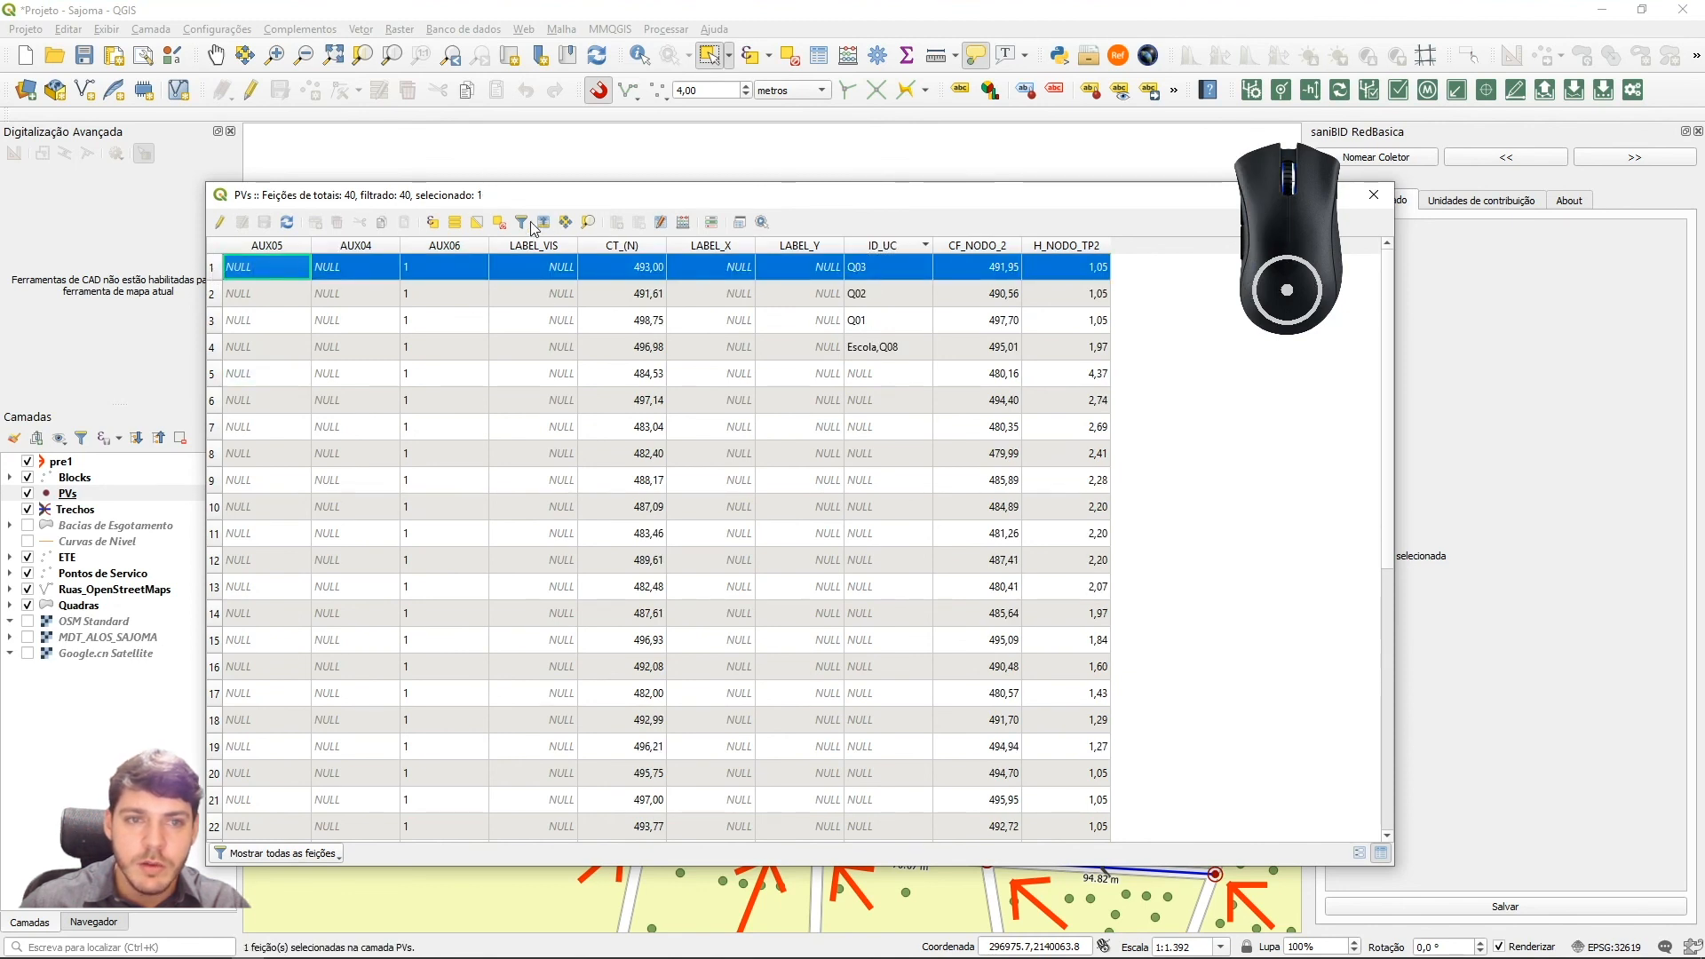
left_click(587, 222)
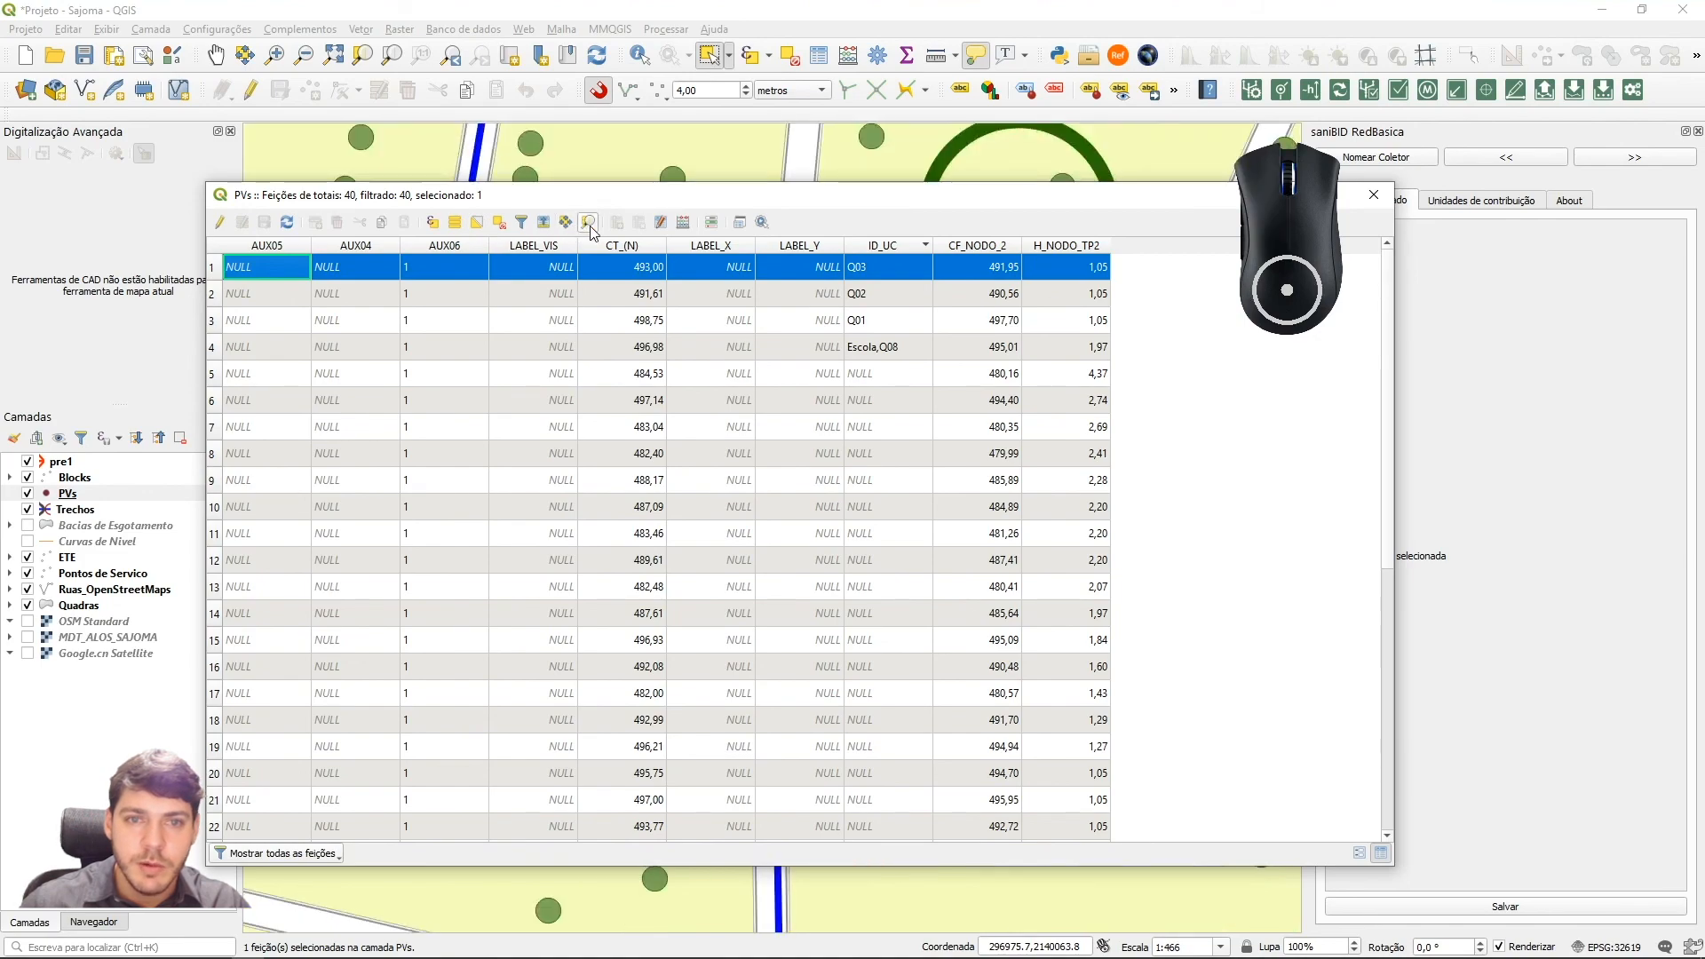
left_click(1374, 195)
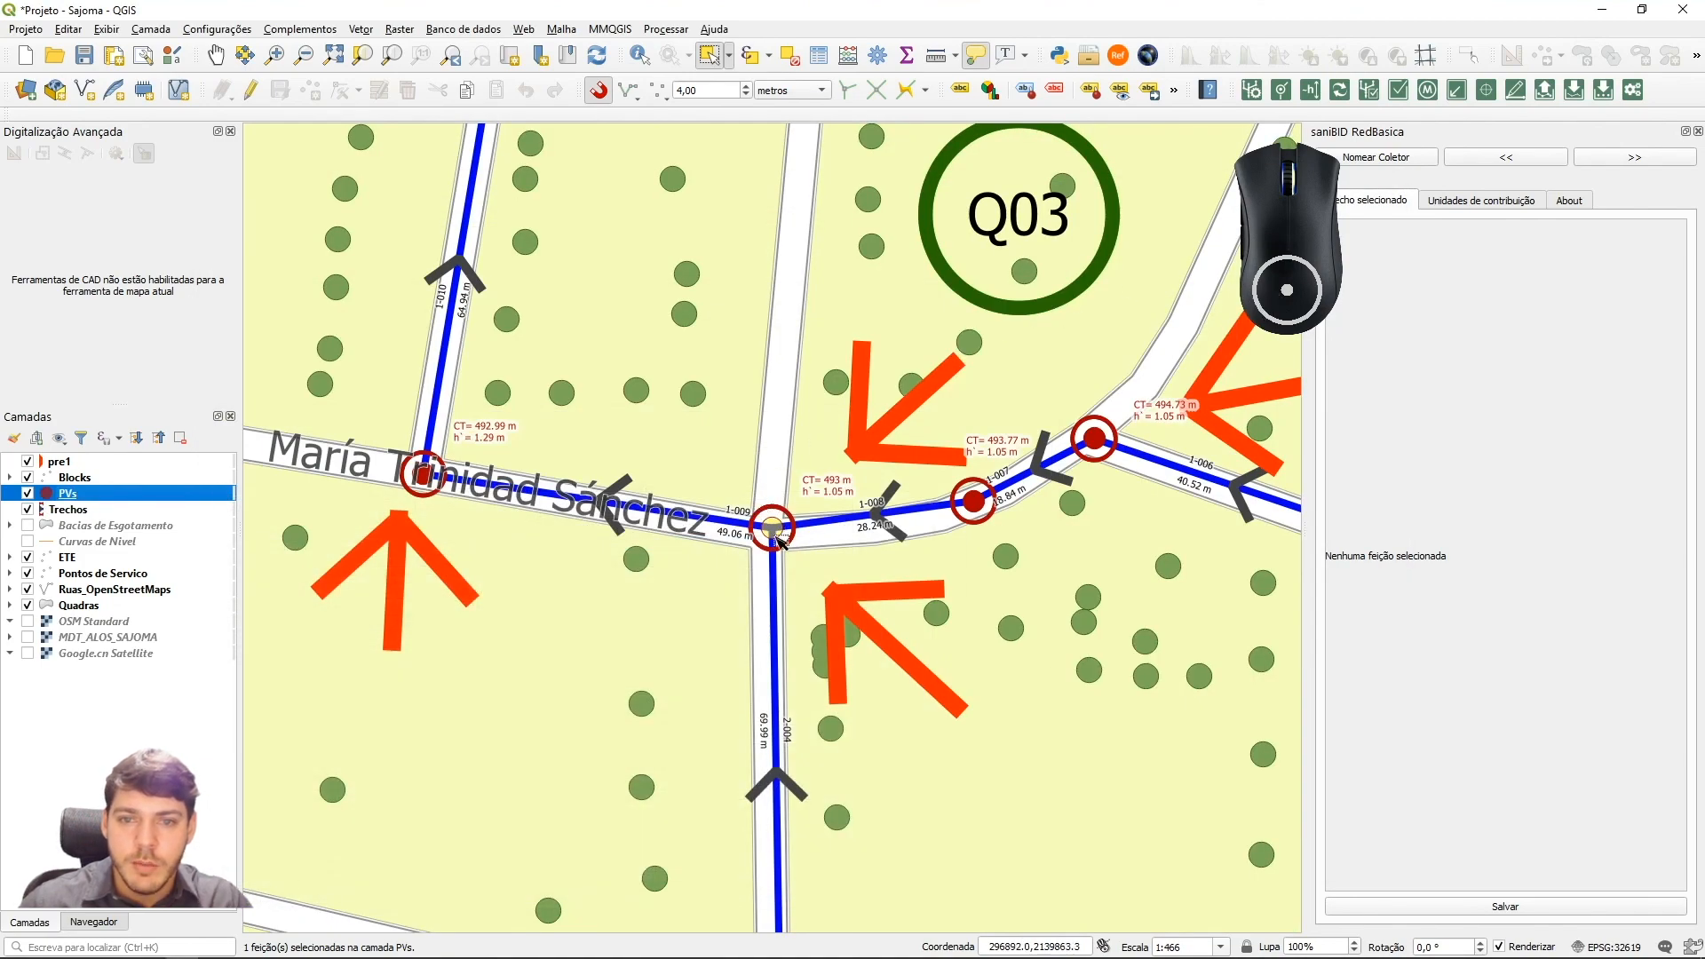
Select the PVs node assigned to Escola,Q08, locate it on the map and clear the selection
key("F6")
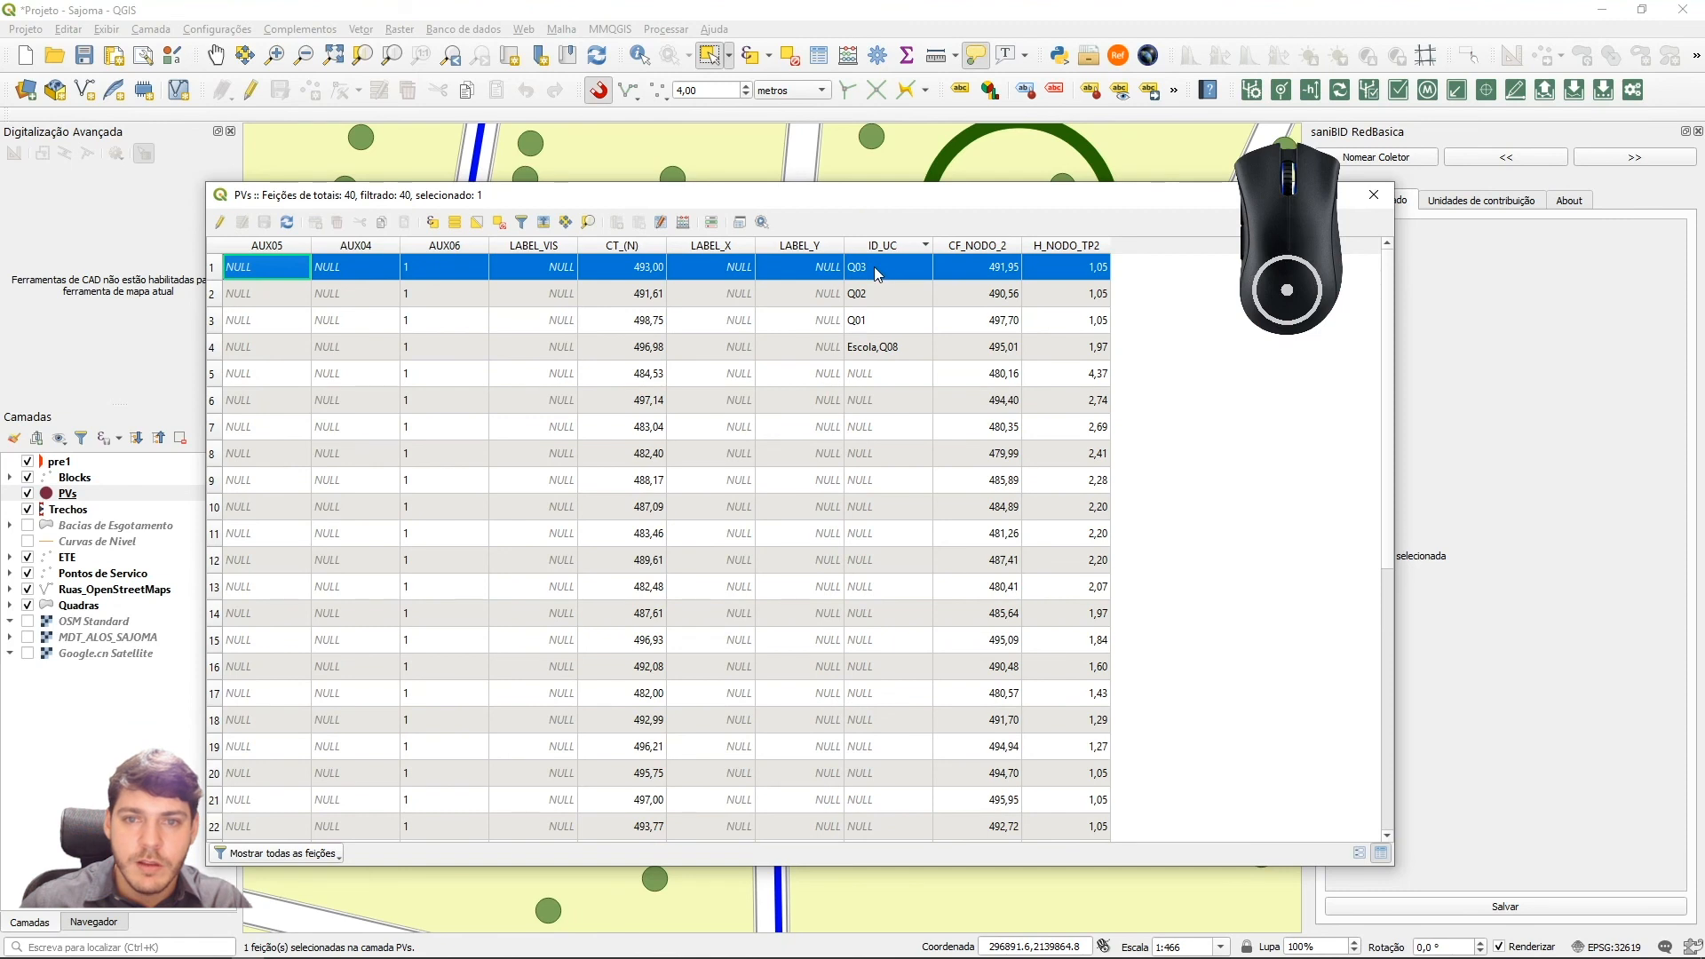
left_click(214, 348)
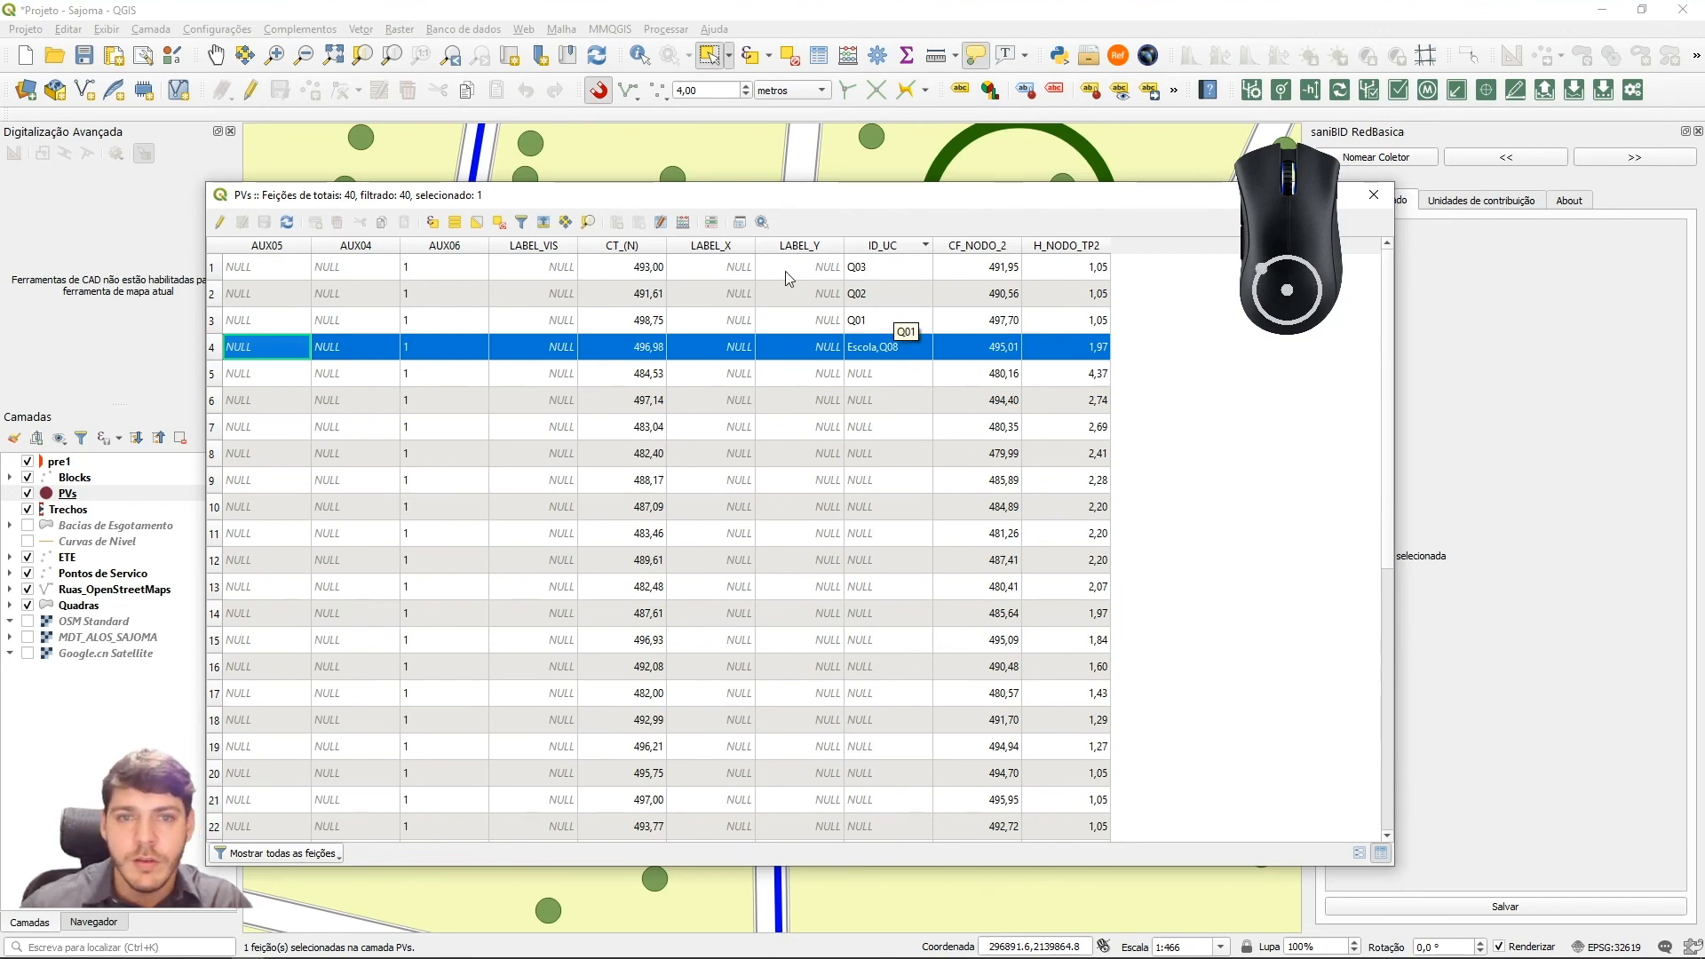
left_click(587, 221)
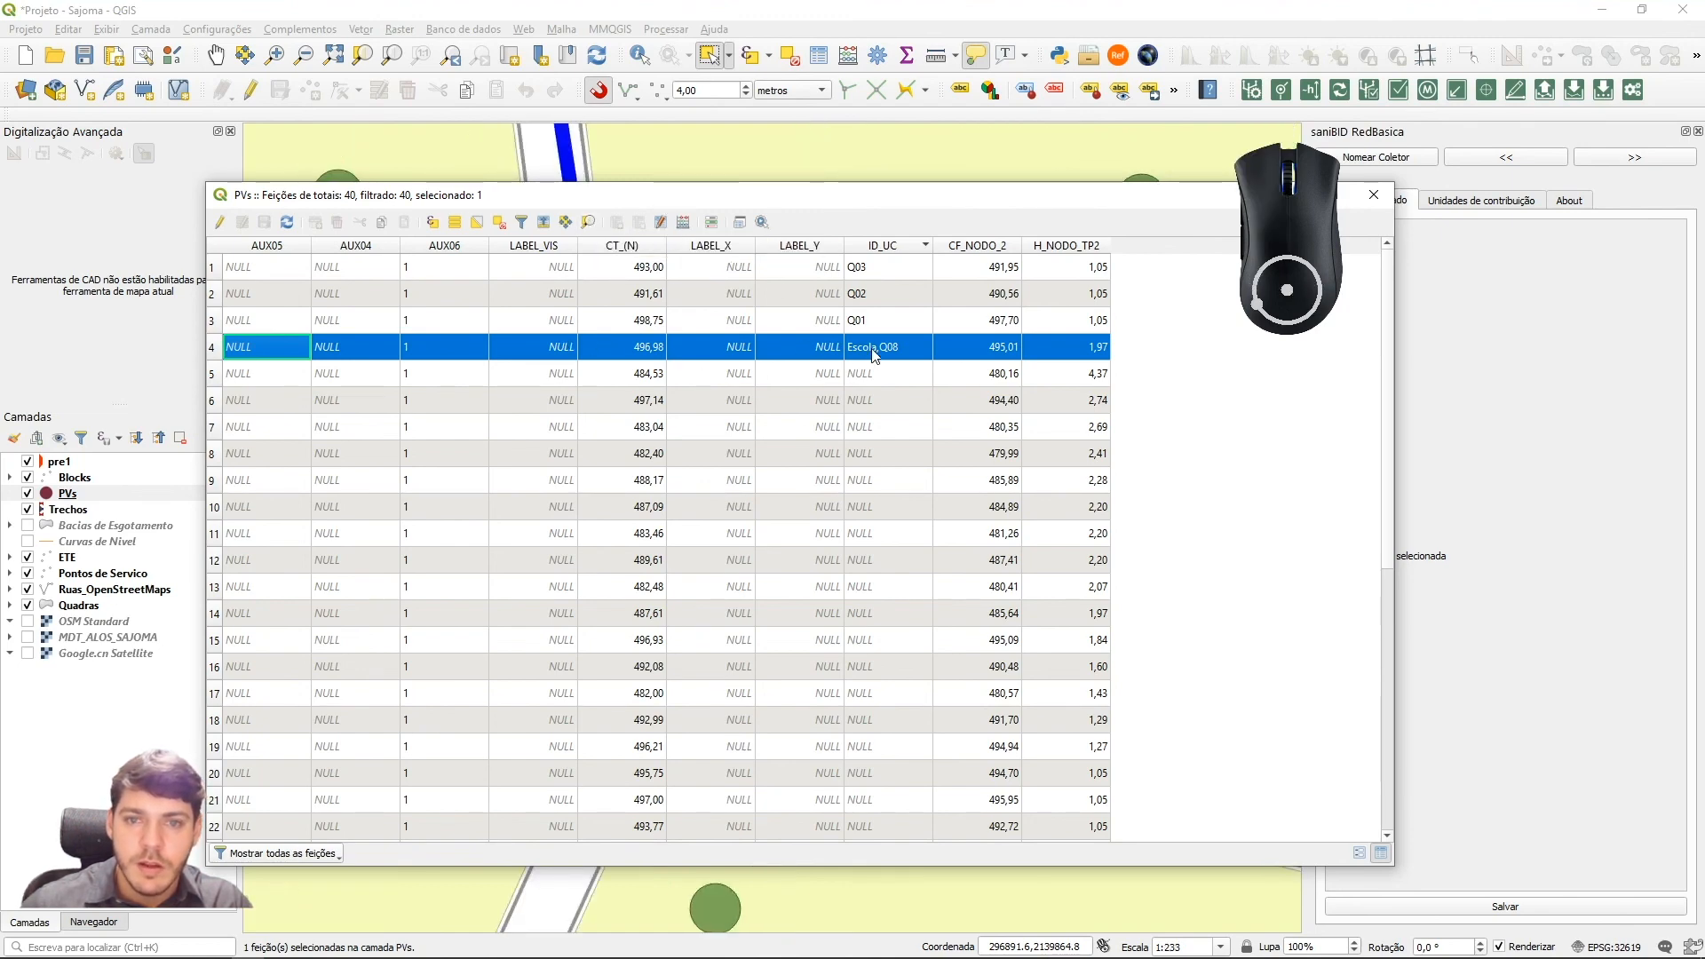
left_click(1374, 194)
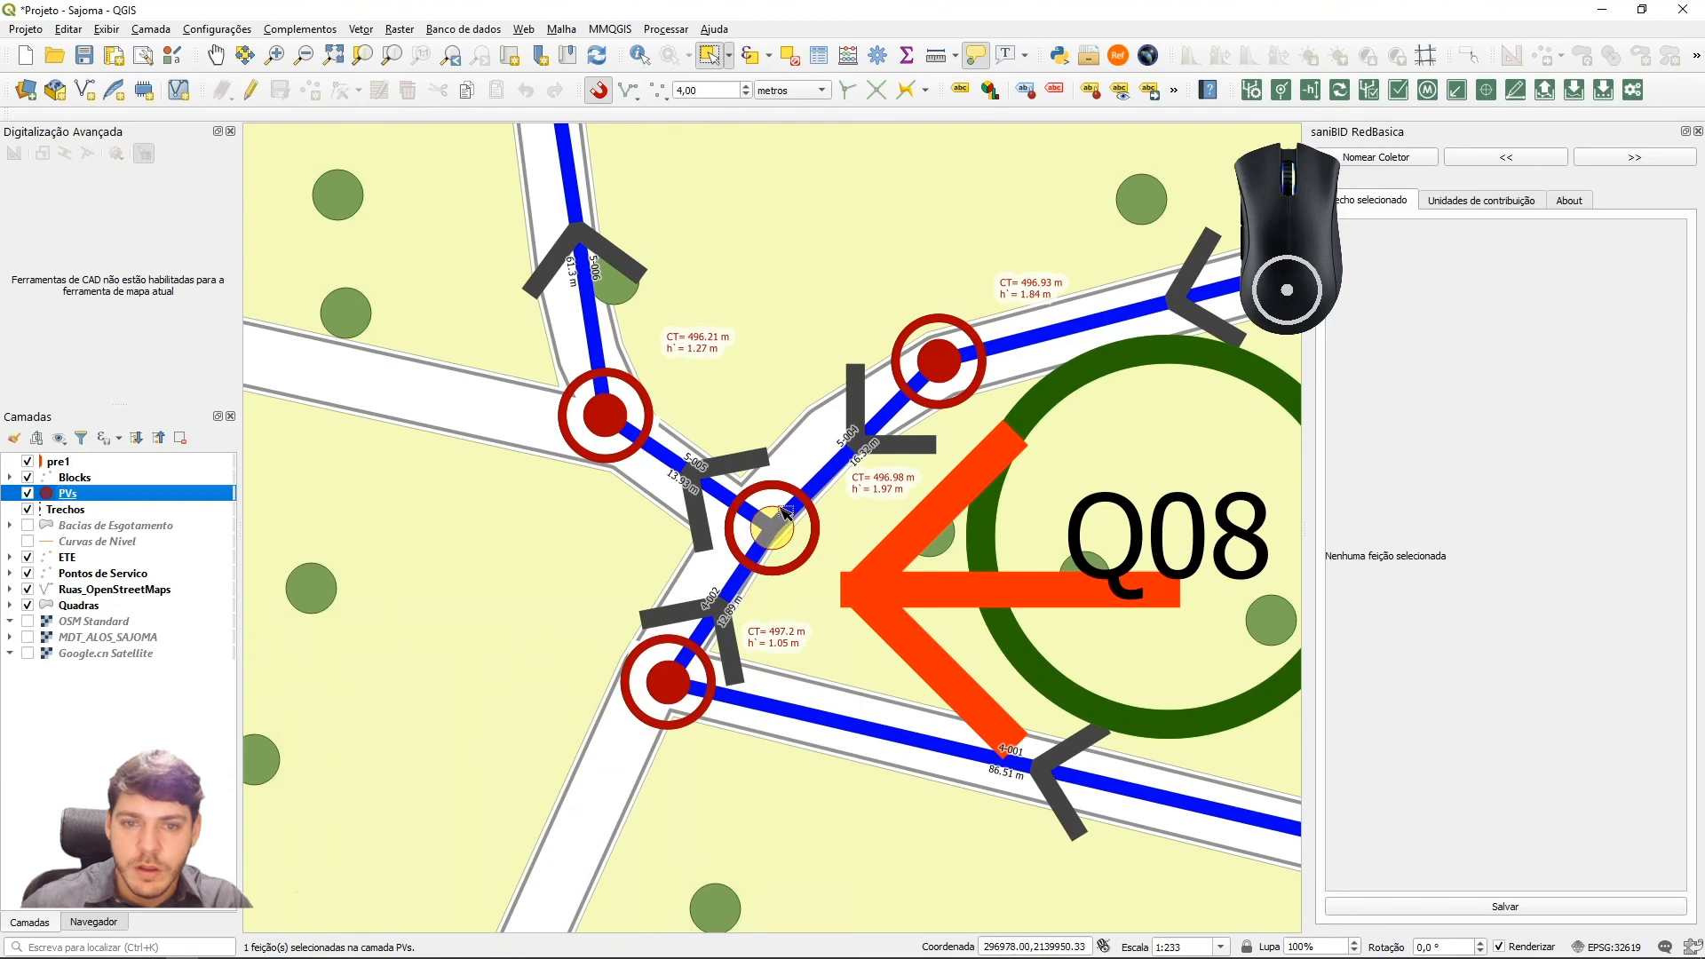
scroll(782, 533, "down", 1)
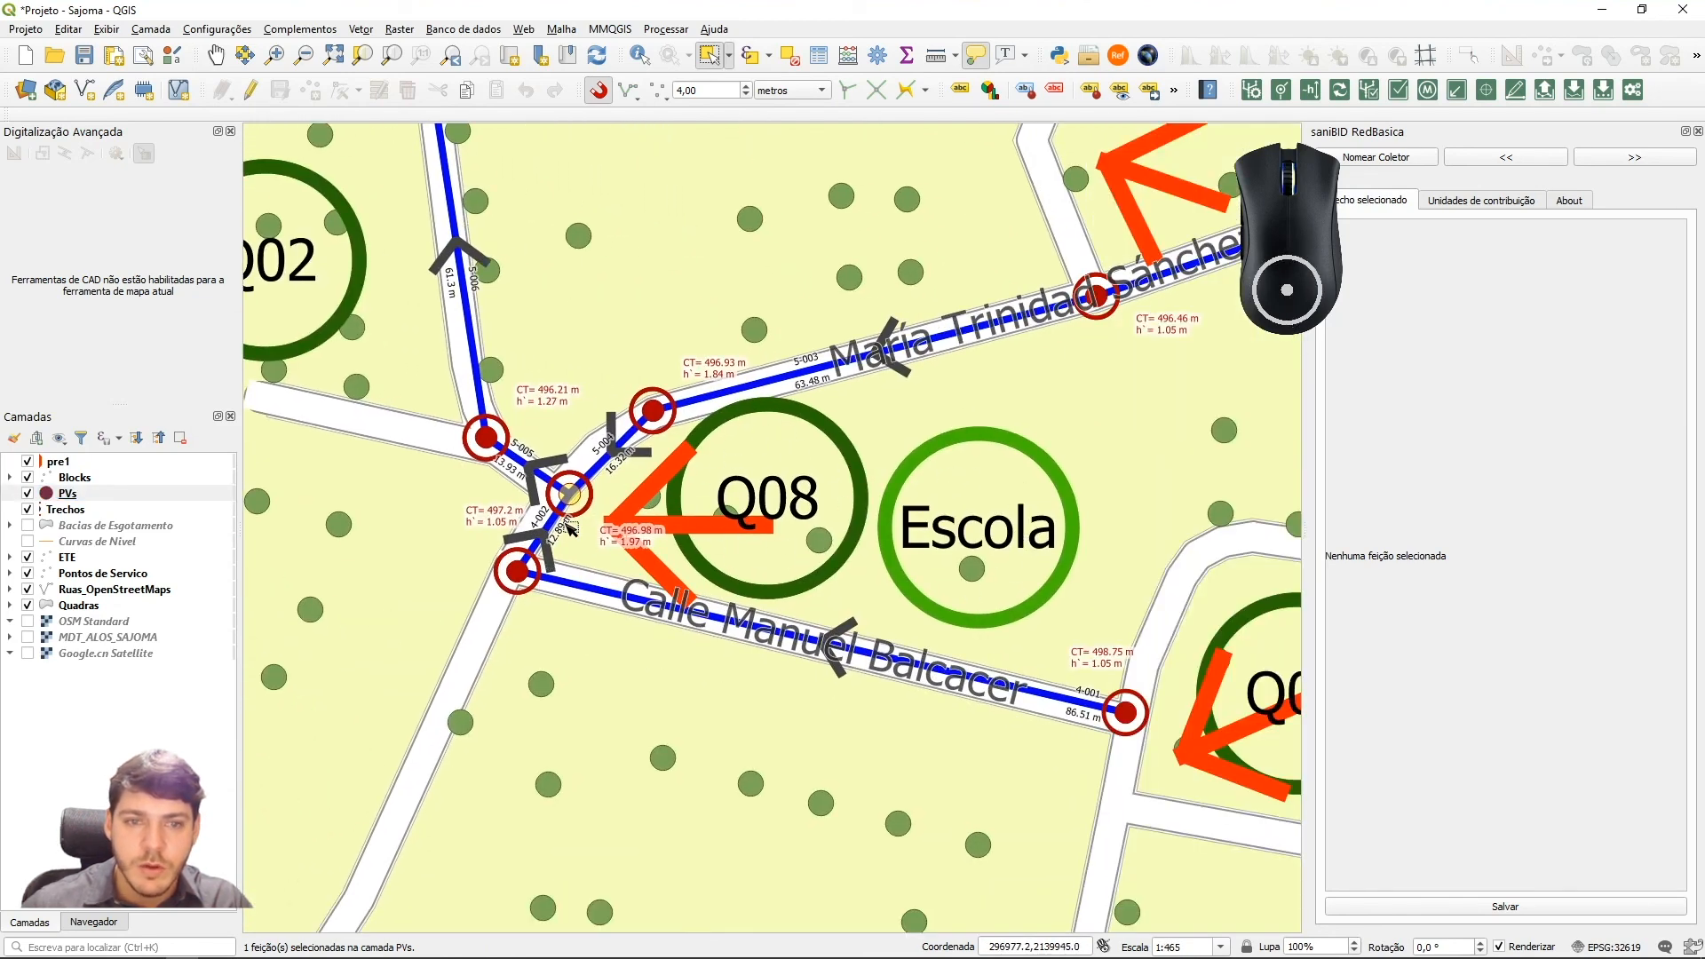
left_click(698, 333)
scroll(698, 332, "down", 1)
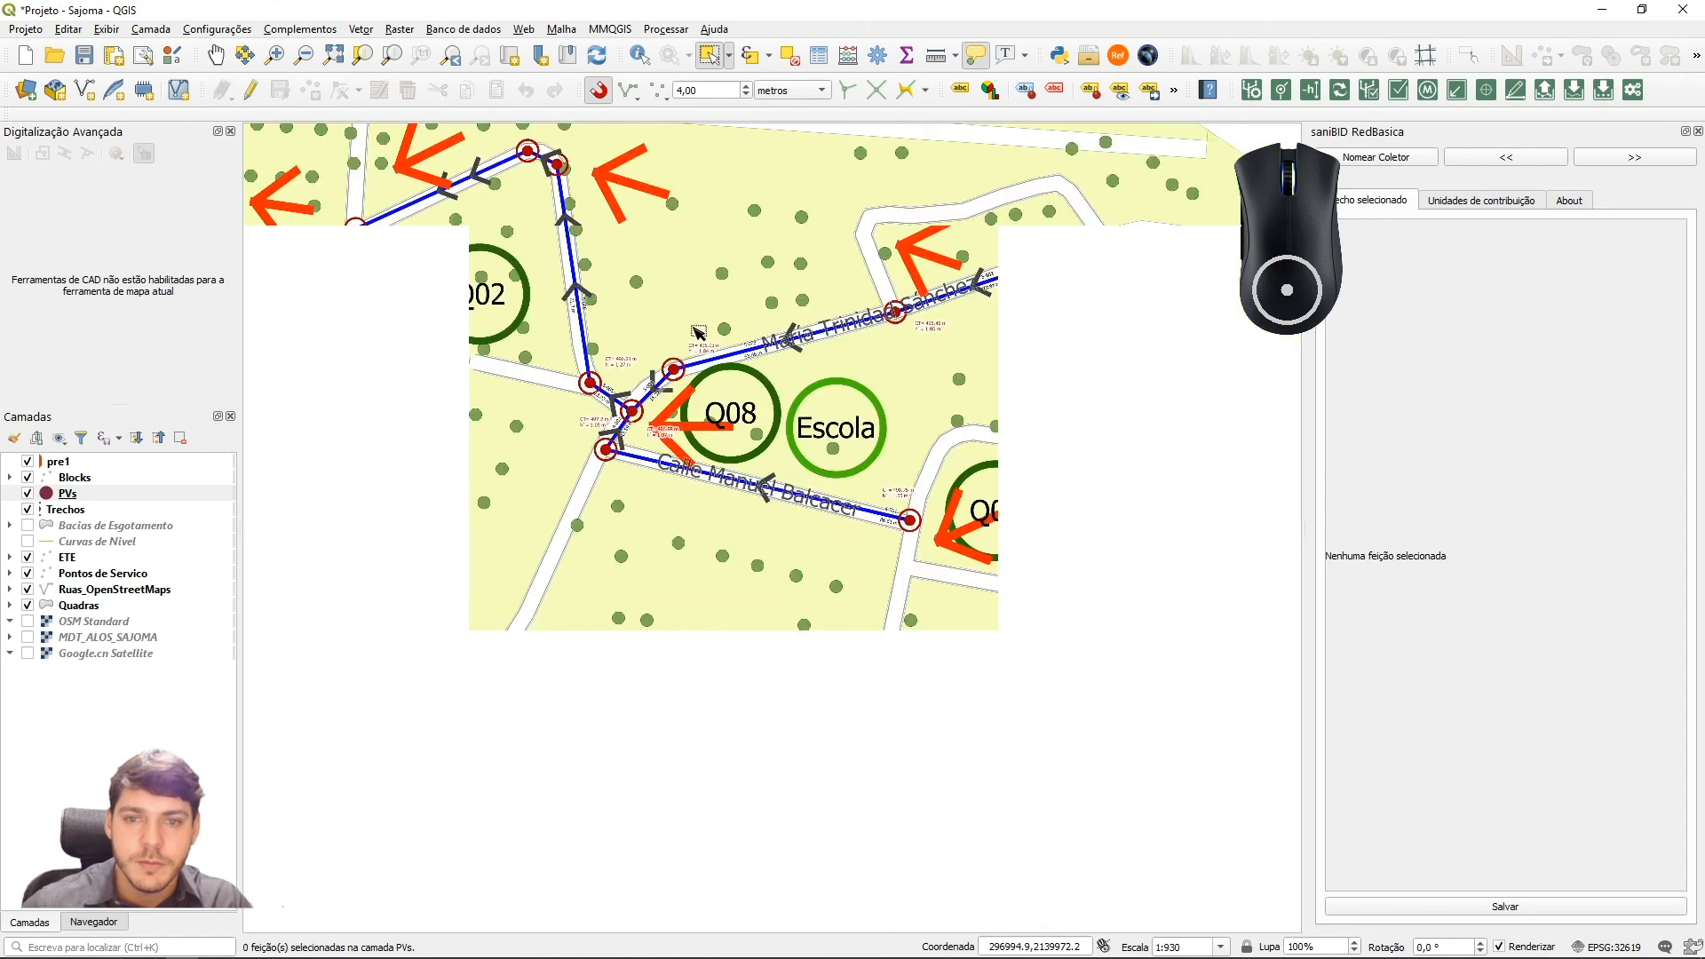
scroll(702, 311, "down", 1)
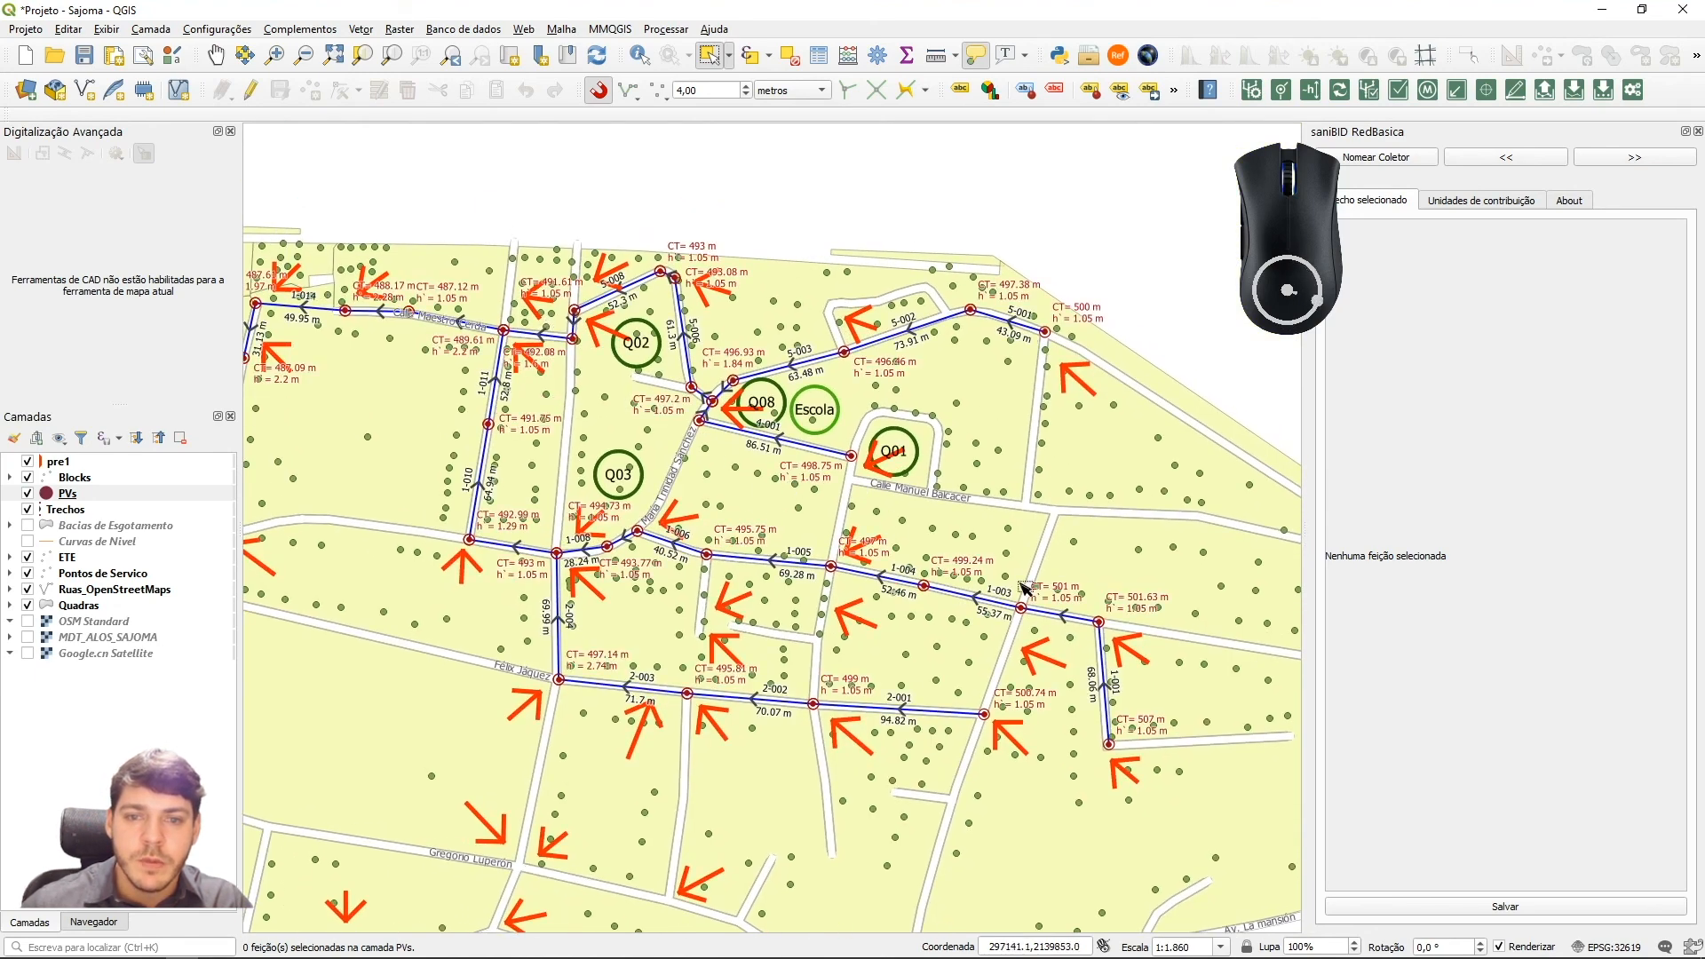
scroll(888, 524, "down", 1)
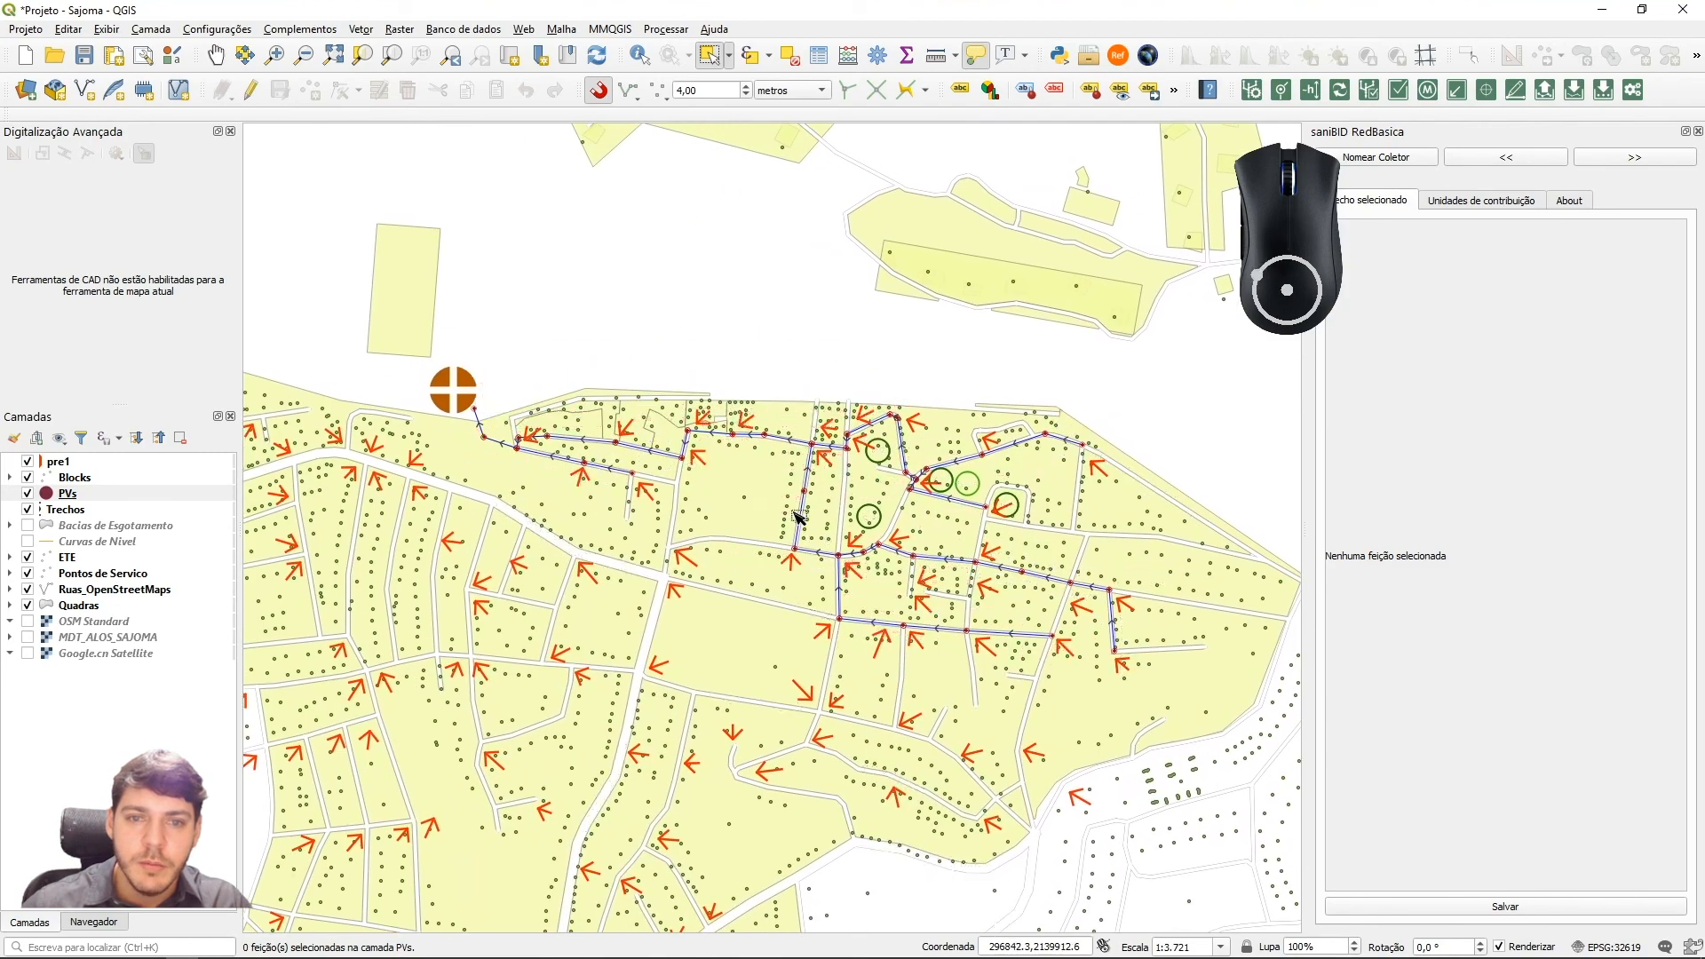
scroll(834, 495, "up", 1)
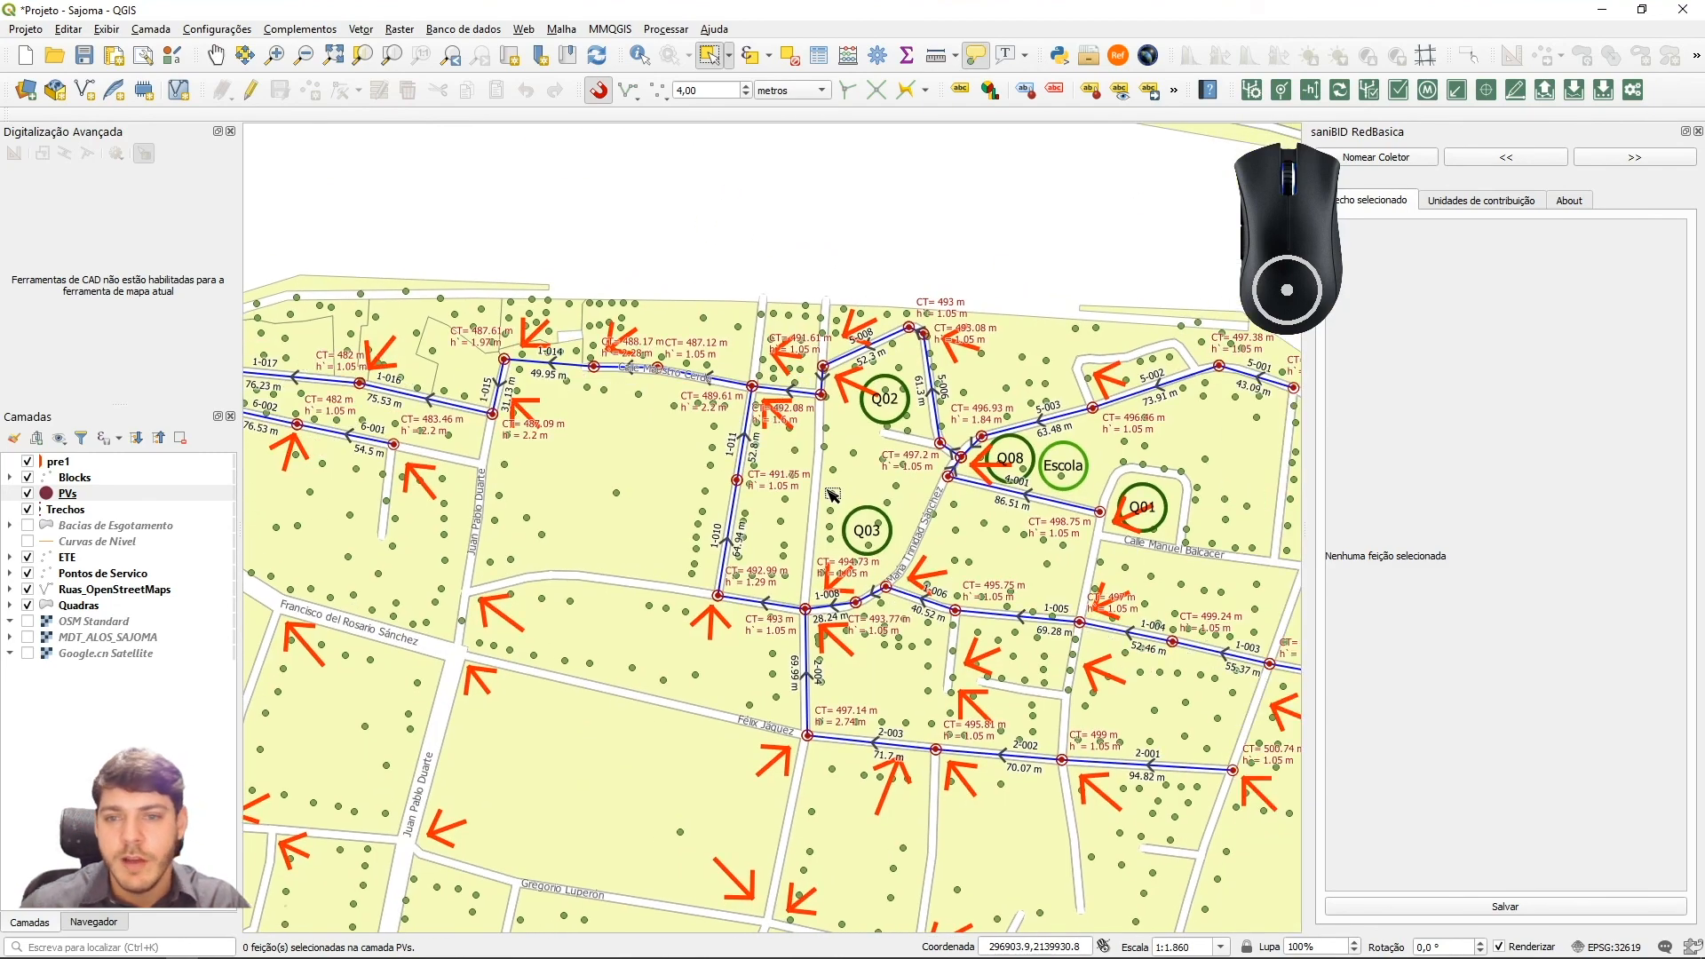